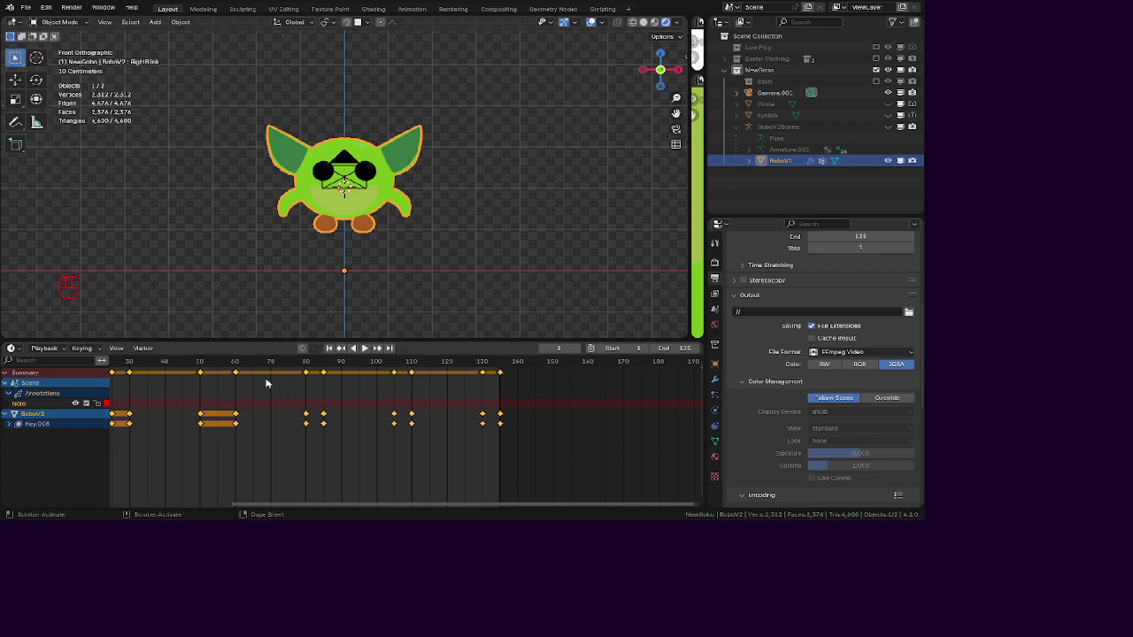
Collapse the timeline area to enlarge the 3D view and hide the camera from the viewport.
left_click_drag(331, 341, 331, 493)
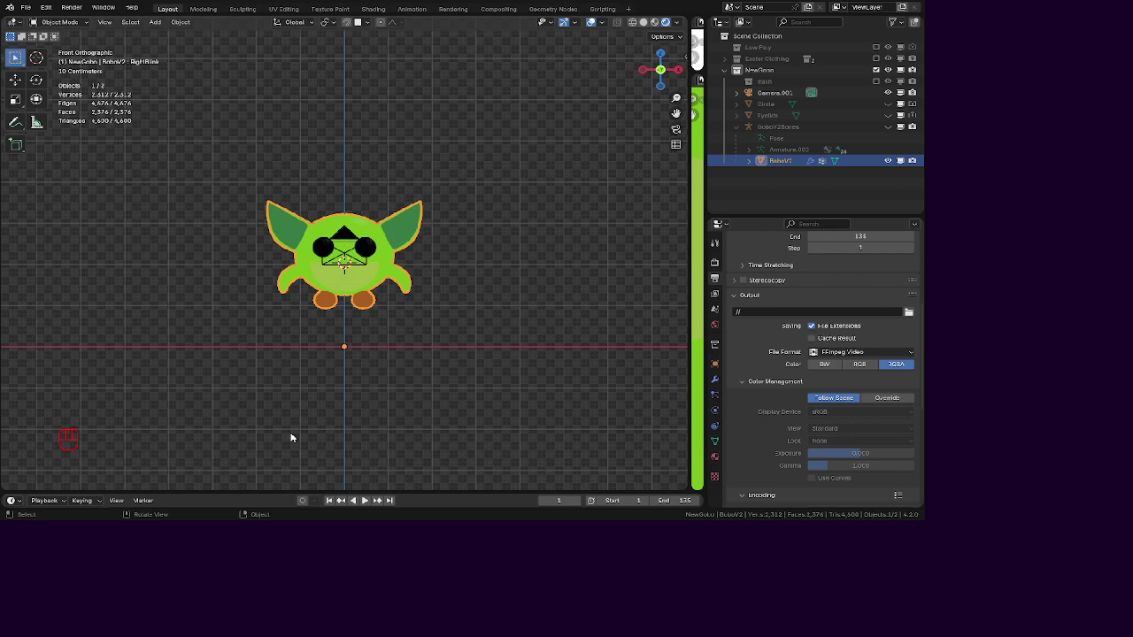
left_click(887, 92)
scroll(379, 264, "up", 1)
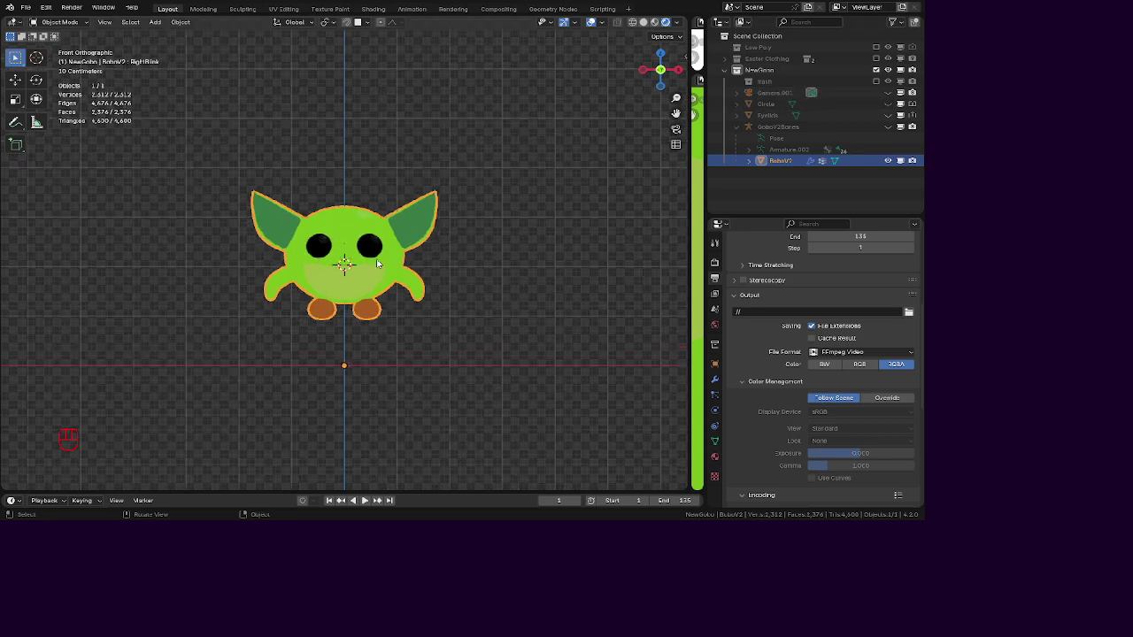
Save the file and snap the 3D cursor to the world origin.
key("ctrl+s")
key("shift+s")
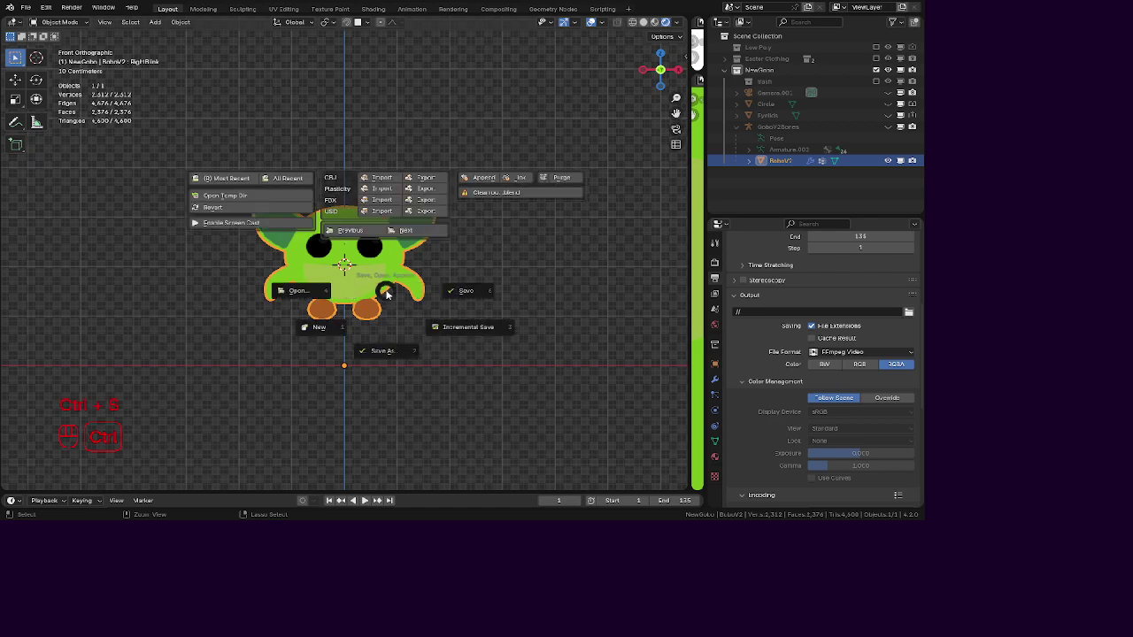
left_click(395, 321)
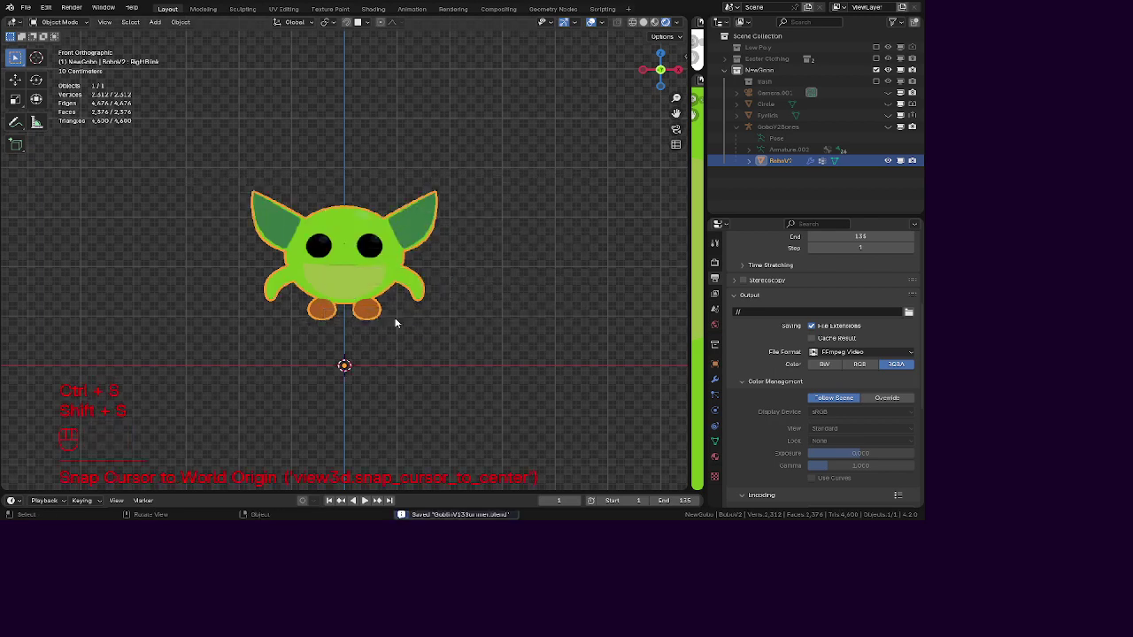
left_click(425, 329)
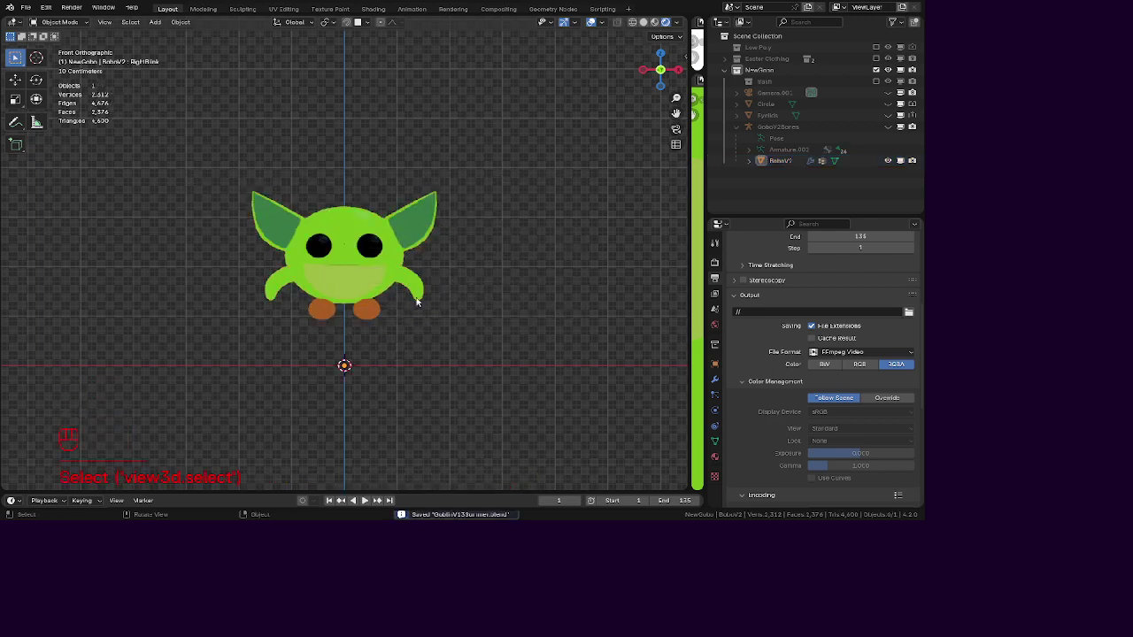
middle_click_drag(417, 302, 437, 263)
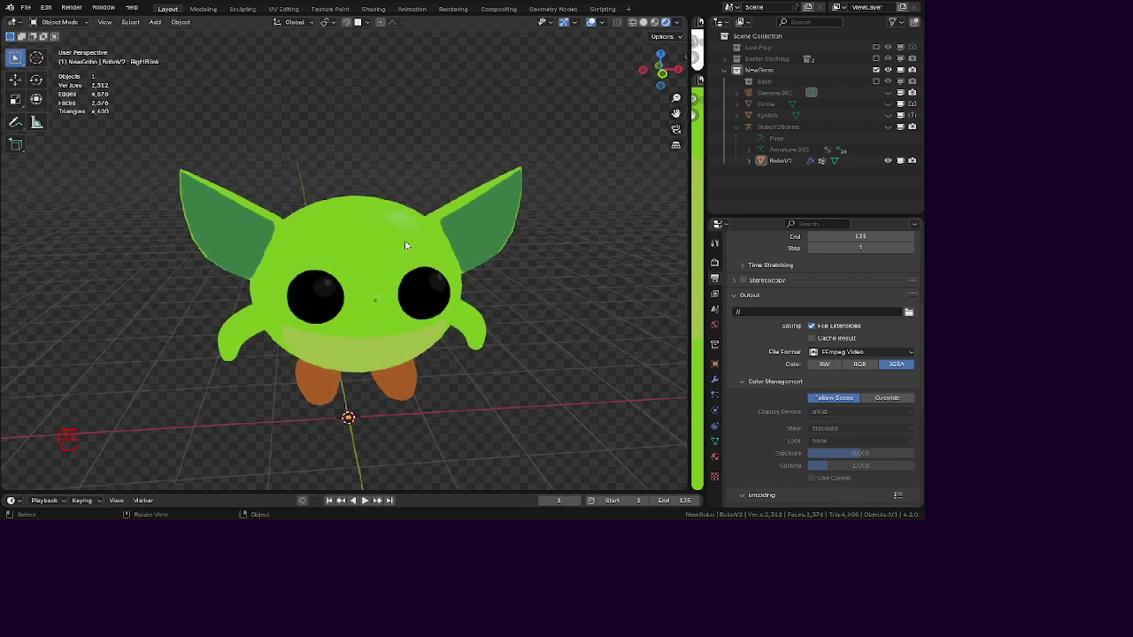
key("KP_1")
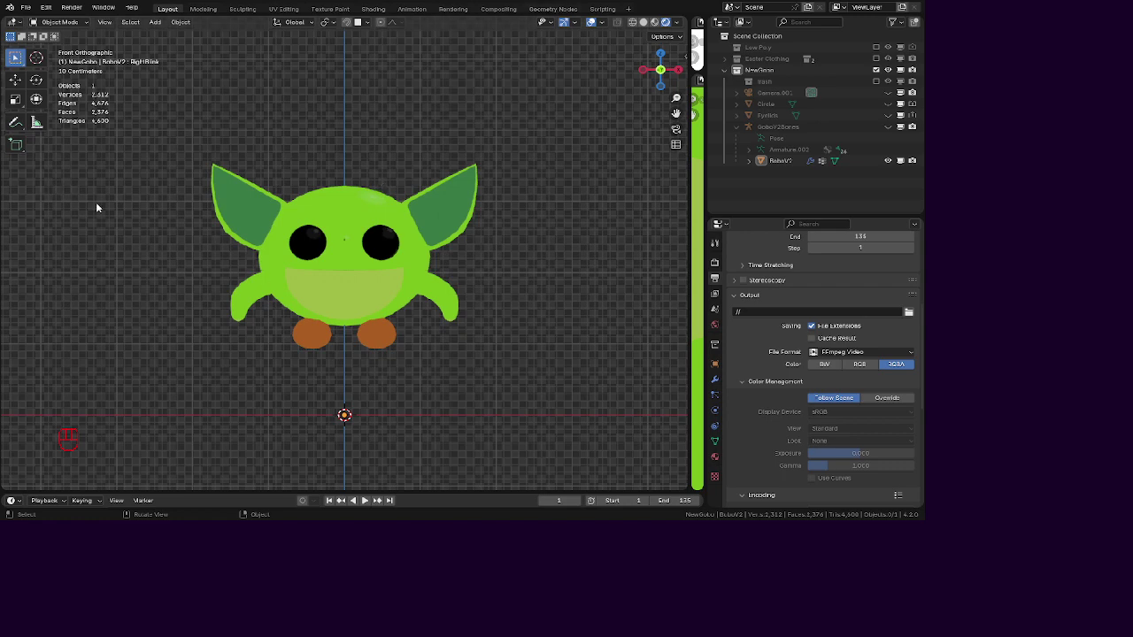
Rename the goblin mesh object to GoboV2.
left_click(363, 231)
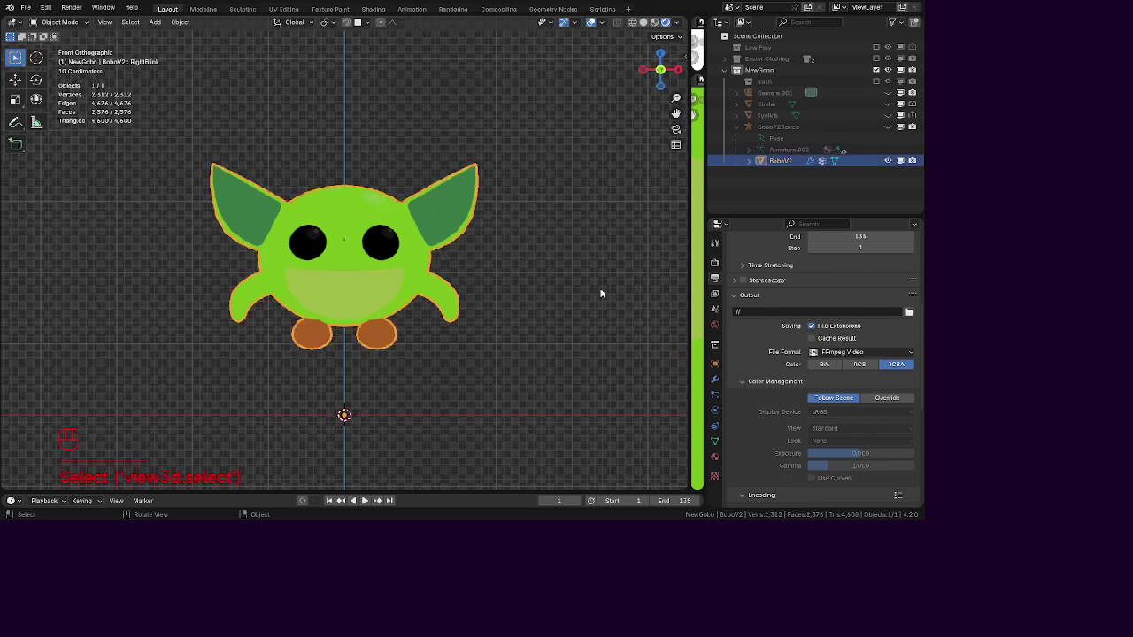
double_click(776, 160)
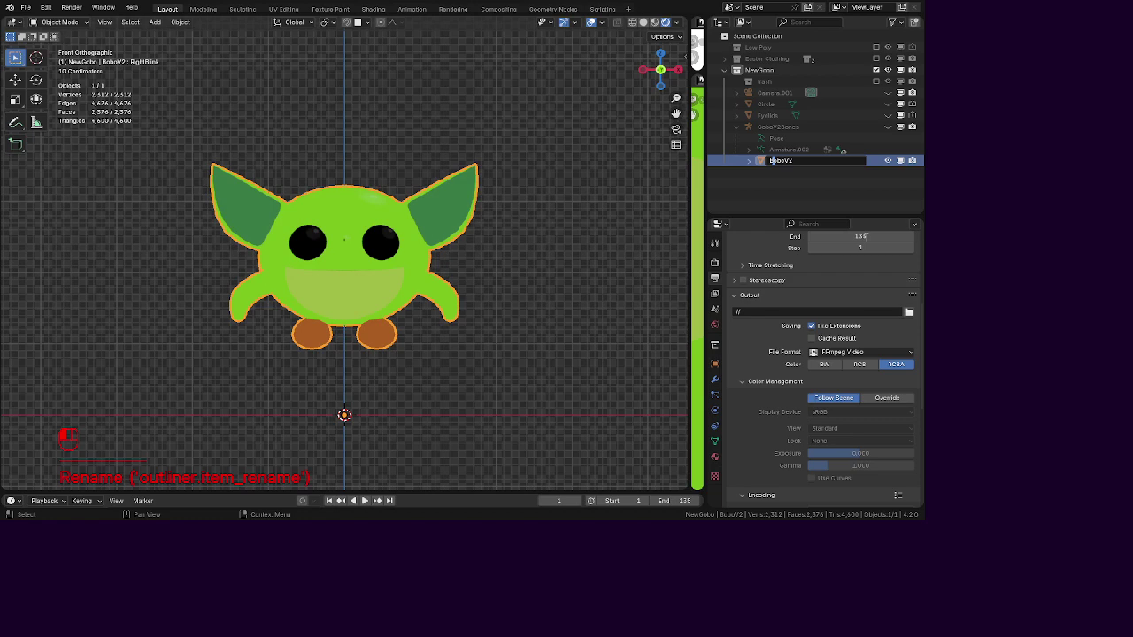
key("BackSpace")
type("G")
key("Return")
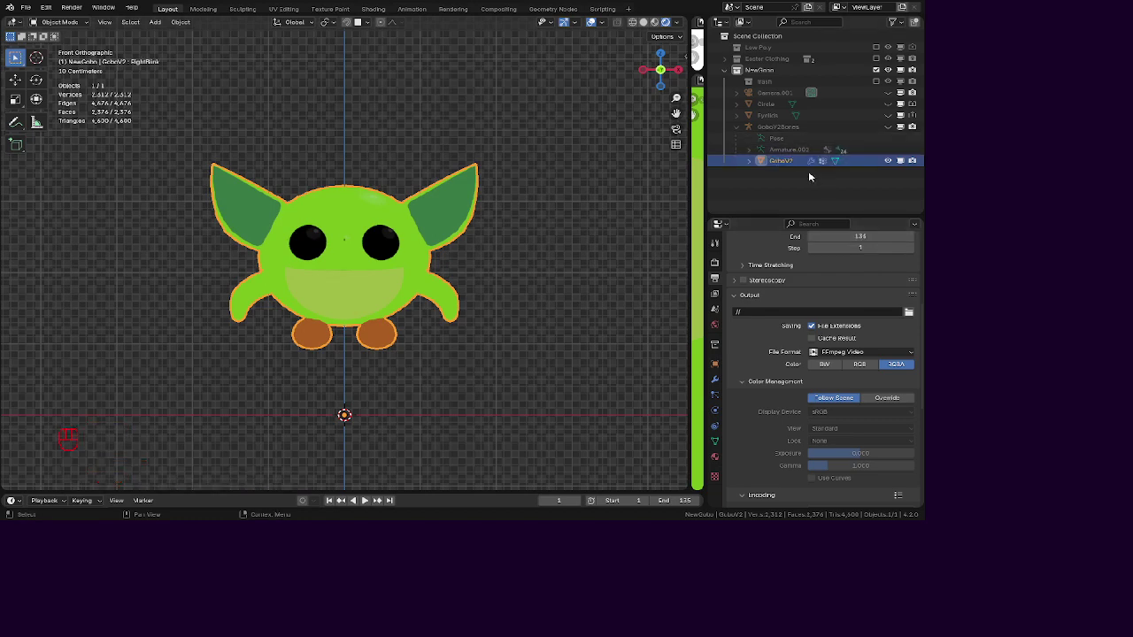
left_click(749, 161)
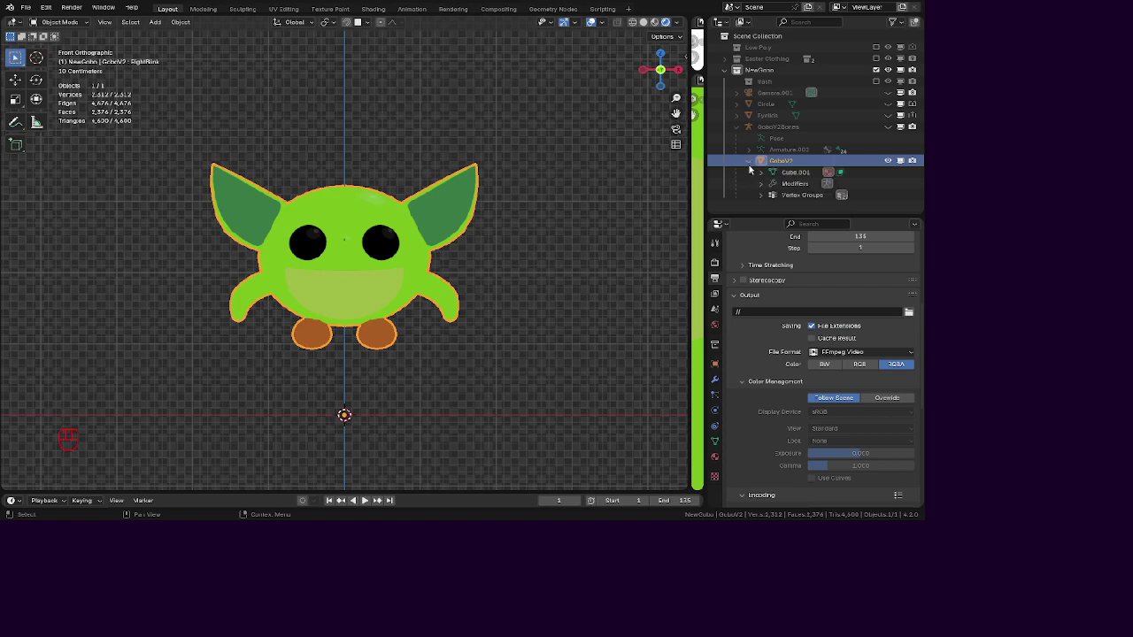
left_click(748, 162)
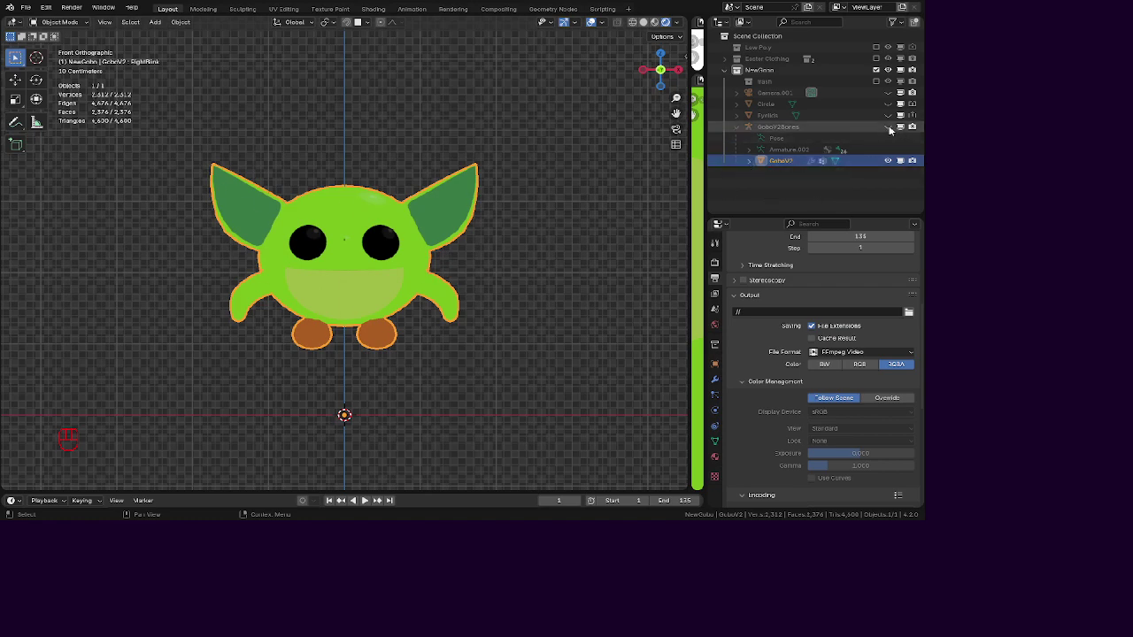
Unhide the GoboV2Bones armature and inspect its bones from several angles.
left_click(887, 127)
middle_click_drag(487, 221, 396, 283)
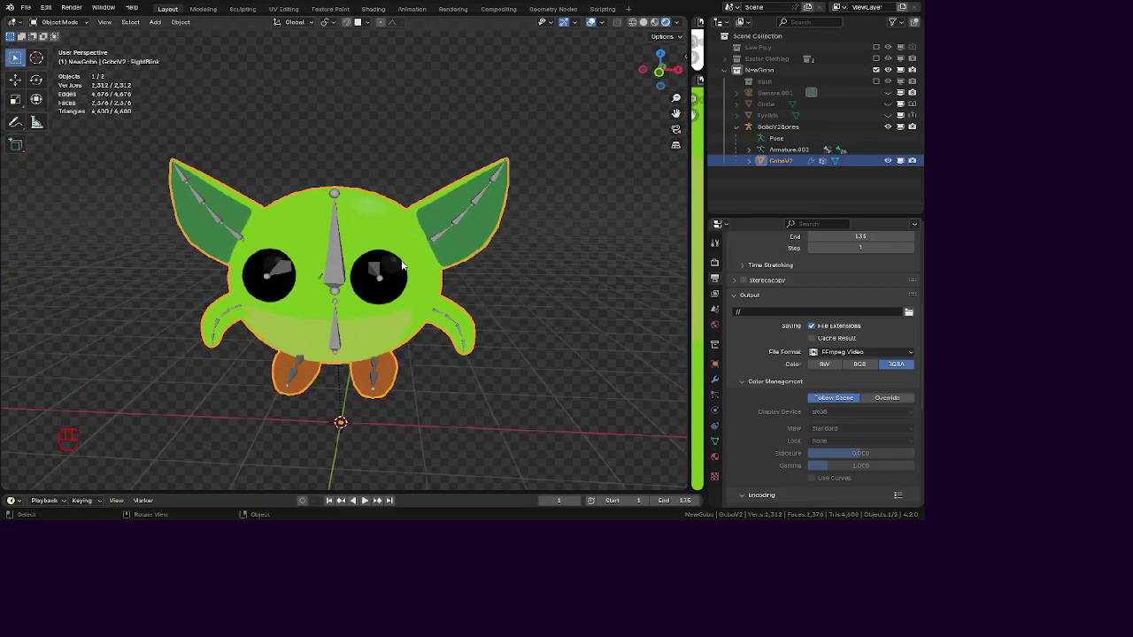
scroll(404, 265, "up", 1)
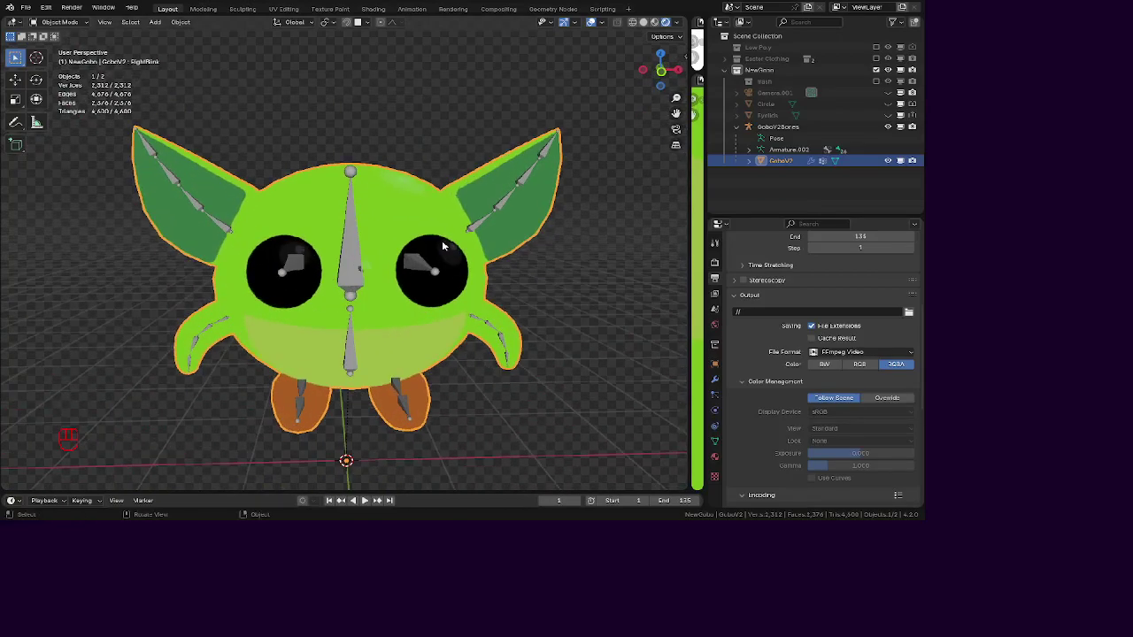
middle_click_drag(450, 236, 406, 241)
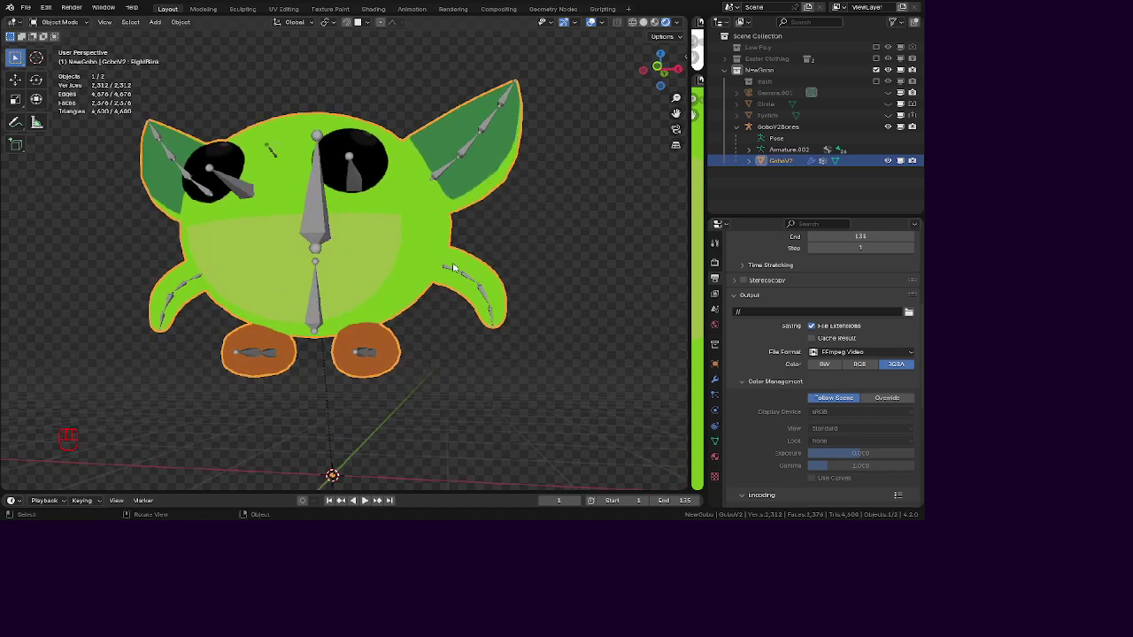
middle_click_drag(340, 336, 319, 372)
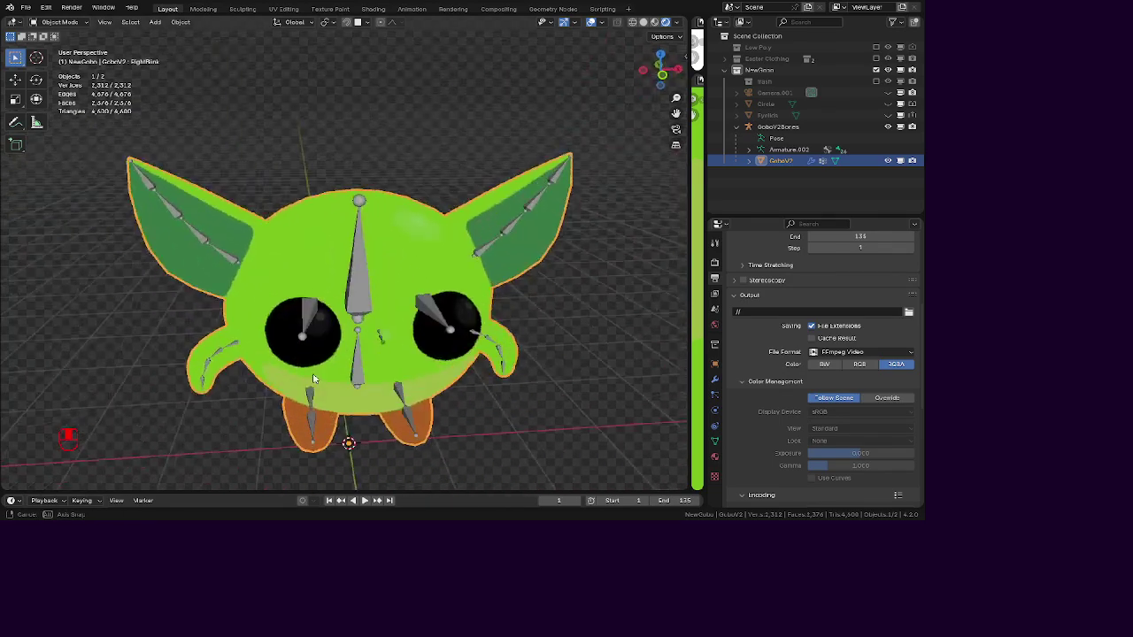
Select the GoboV2Bones armature and switch it to Pose Mode in front view.
scroll(323, 363, "up", 3)
left_click(370, 248)
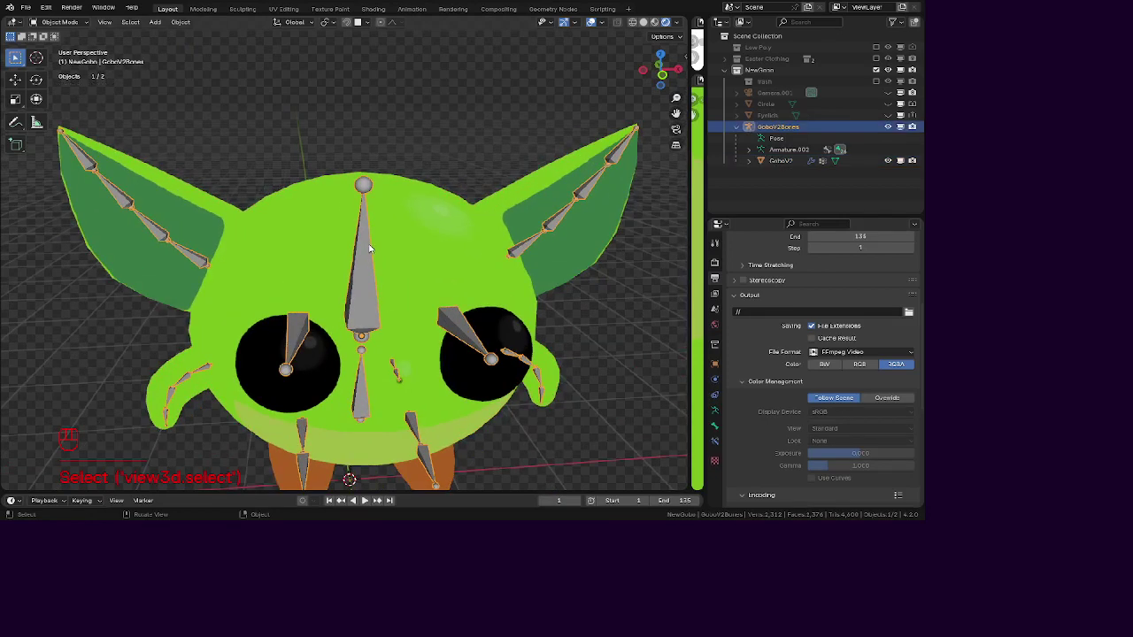
key("KP_1")
key("Tab")
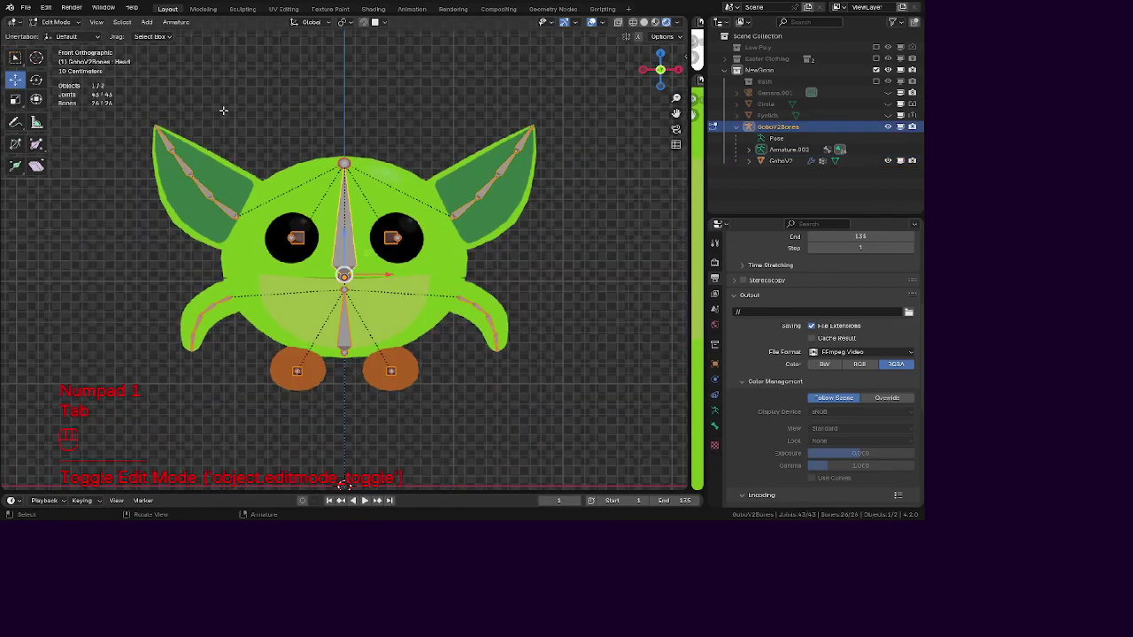
left_click(56, 21)
left_click(69, 65)
scroll(344, 231, "up", 3)
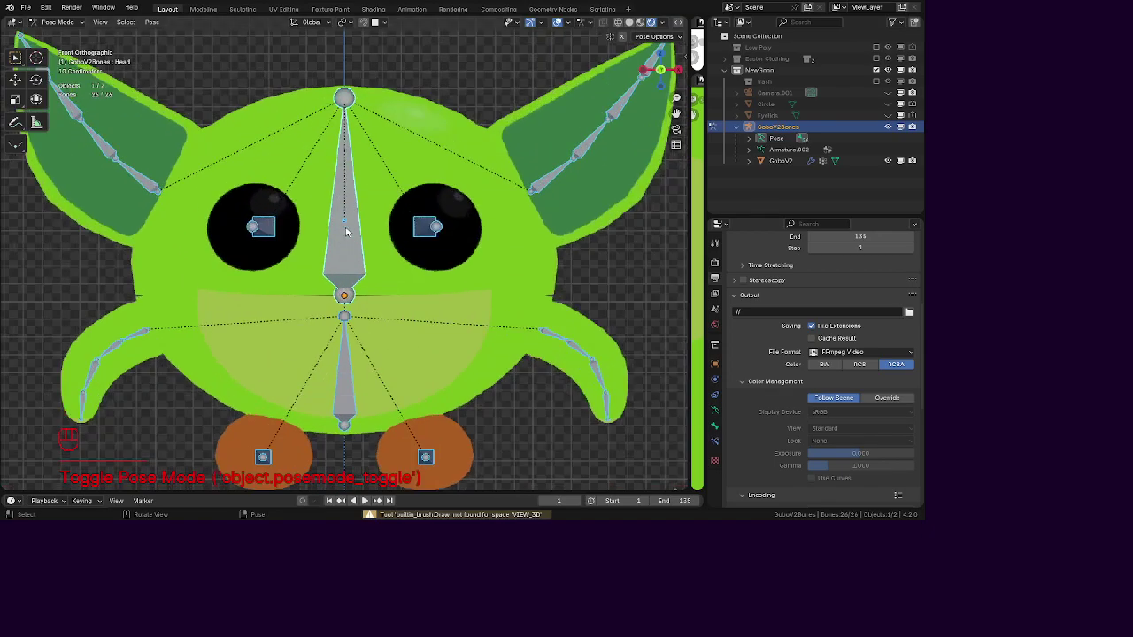
Try moving the Head bone about 0.88 m upward off the body to test the rig, and undo the move.
left_click(344, 203)
key("g")
right_click(512, 178)
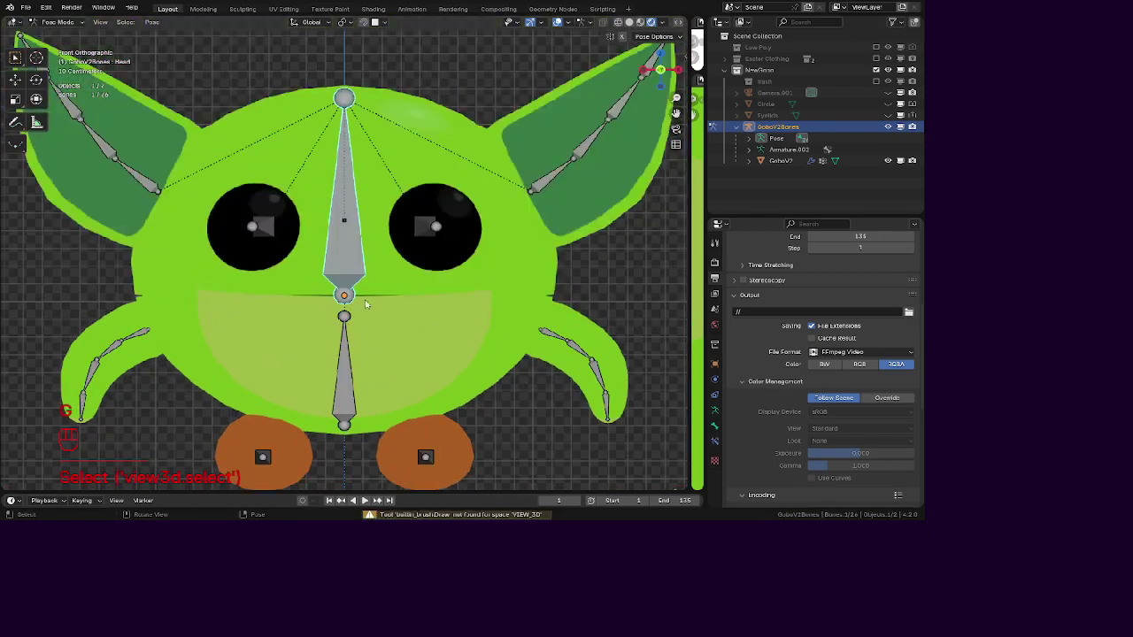
key("g")
right_click(424, 286)
key("KP_3")
scroll(266, 253, "down", 1)
middle_click_drag(474, 270, 642, 280, "shift")
middle_click_drag(258, 276, 343, 307)
key("g")
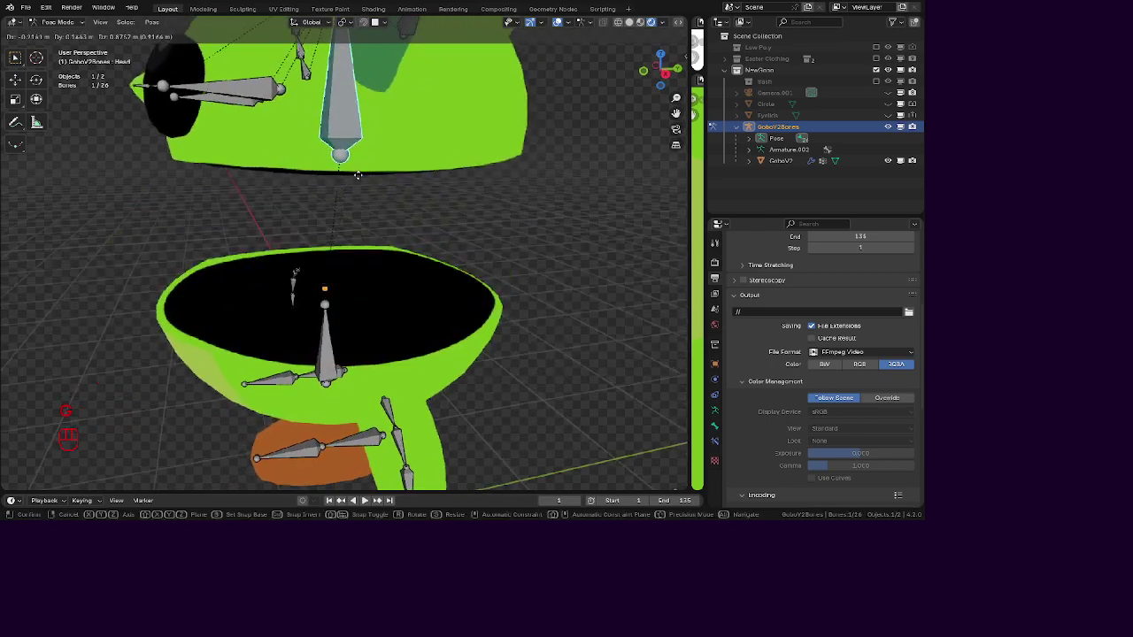
left_click(319, 200)
middle_click_drag(319, 201, 443, 183)
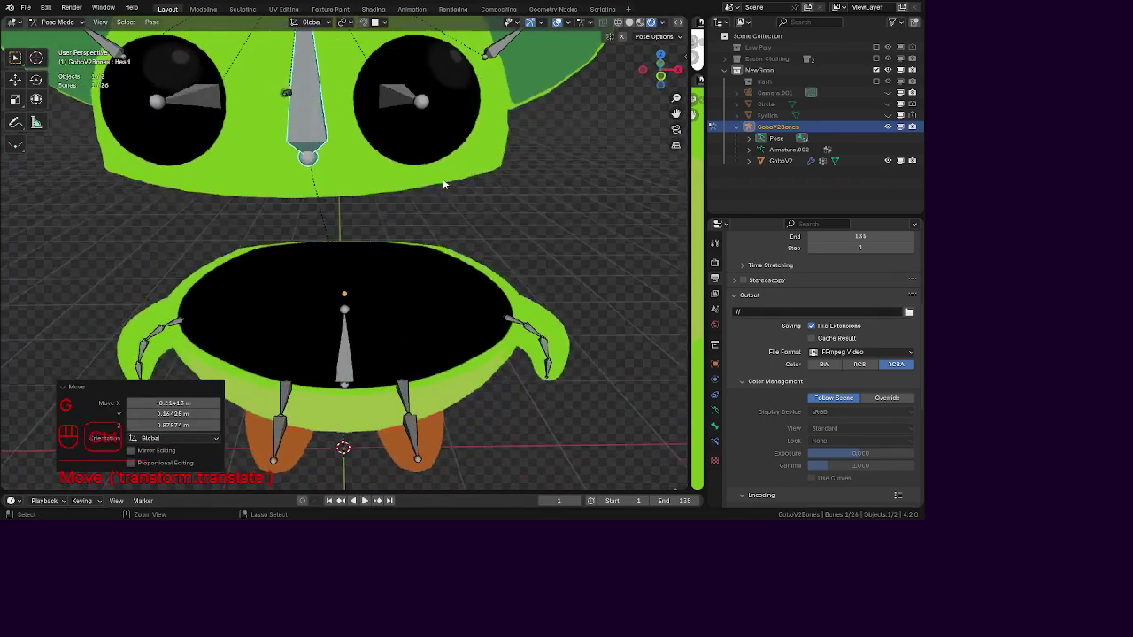
key("ctrl+z")
key("KP_1")
key("g")
right_click(378, 245)
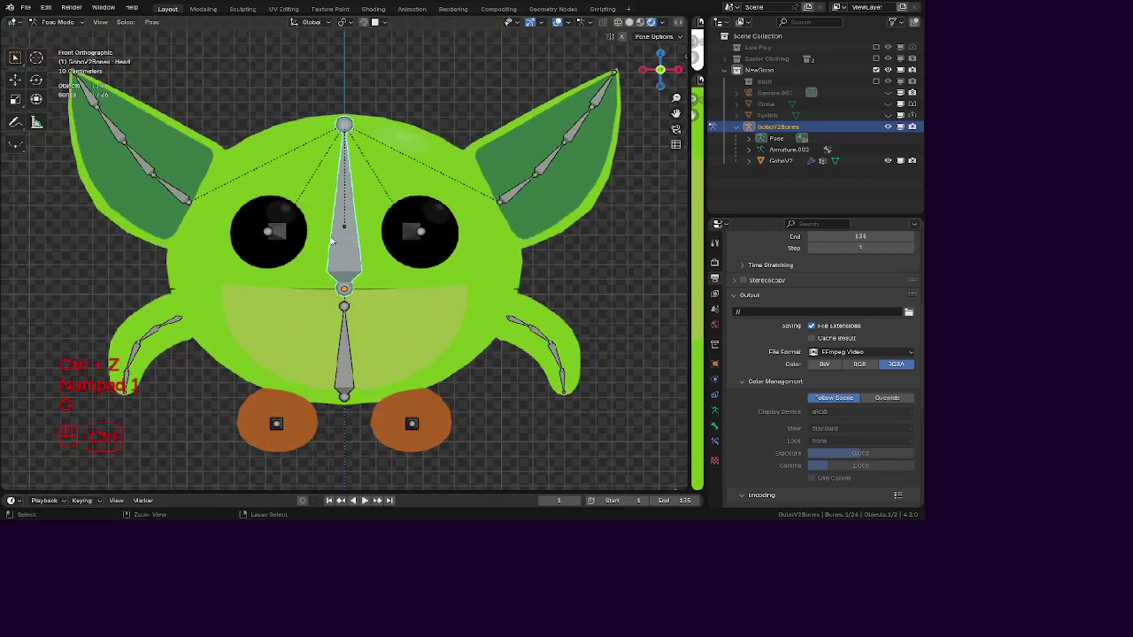
Save the file and bring up the GoboV2 mesh's shape keys in Object Mode.
key("ctrl+s")
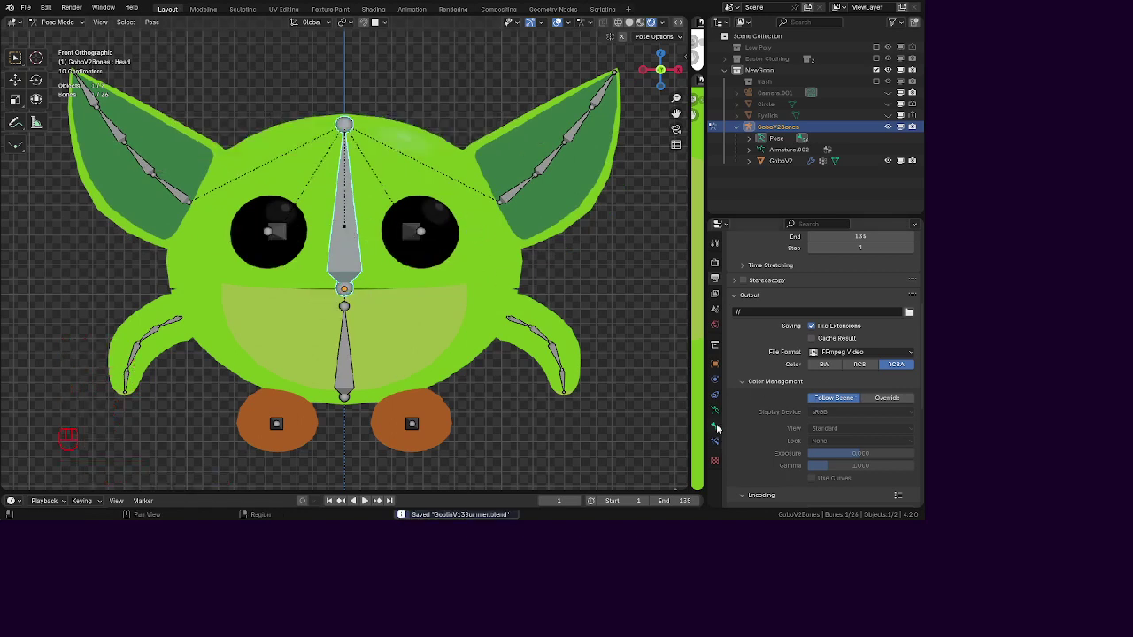
left_click(444, 282)
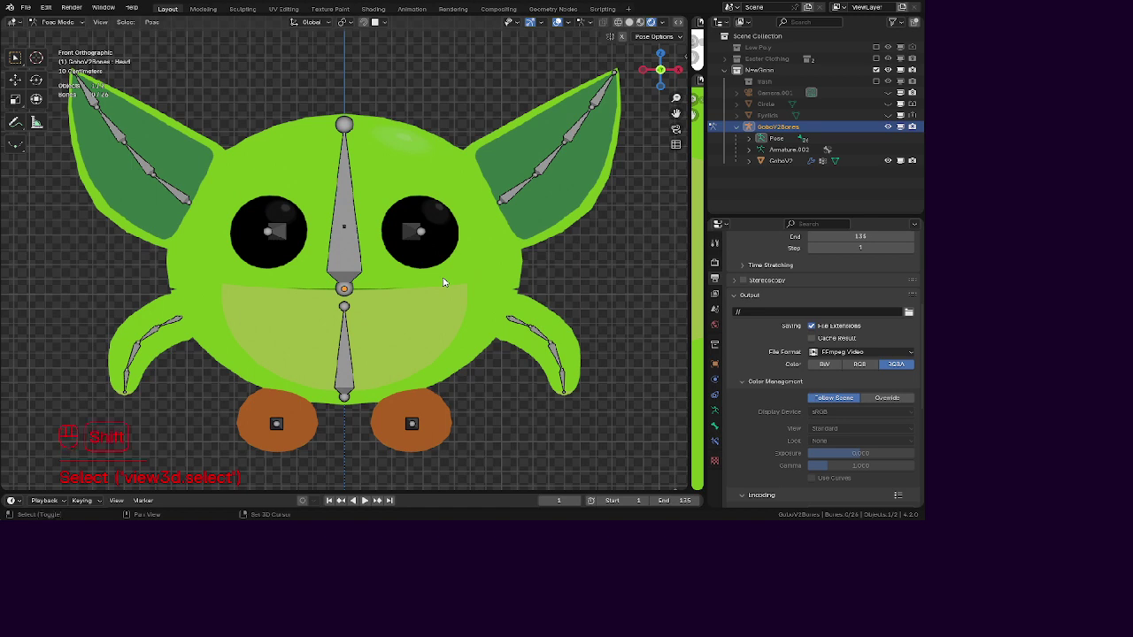
key("shift+Tab")
left_click(456, 284)
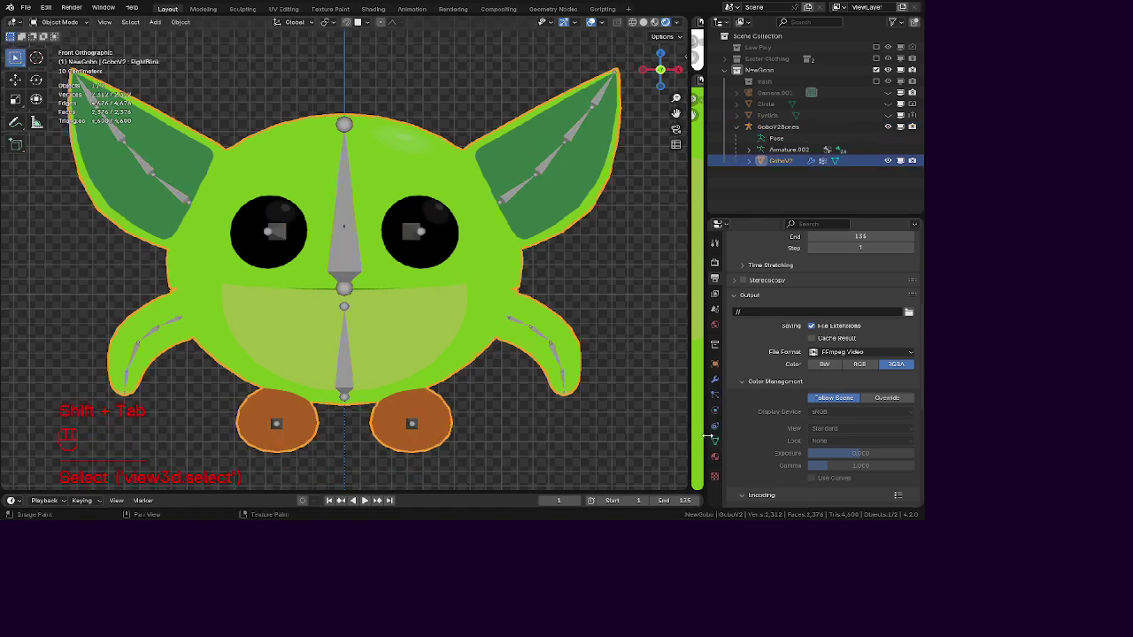
left_click(715, 440)
scroll(758, 358, "up", 3)
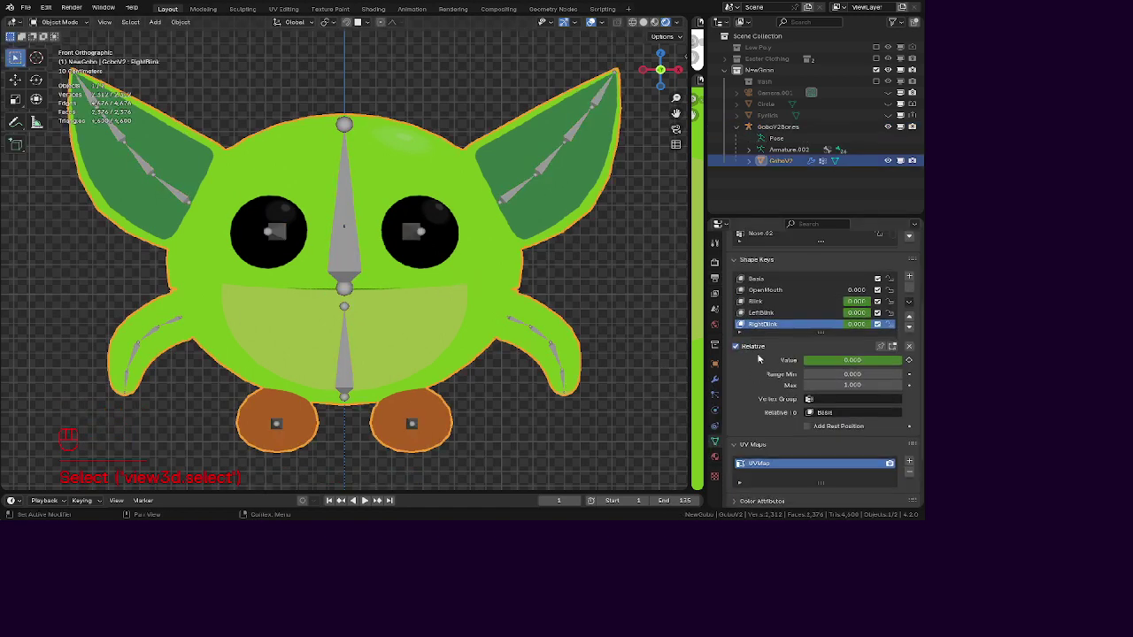
Test the OpenMouth and Blink shape keys by varying their values, returning both to 0.
left_click(765, 290)
left_click_drag(814, 360, 901, 360)
left_click(790, 301)
middle_click_drag(128, 244, 301, 329)
left_click_drag(899, 361, 796, 360)
Test the LeftBlink and RightBlink shape keys on the eyes and return both values to 0.
left_click(812, 316)
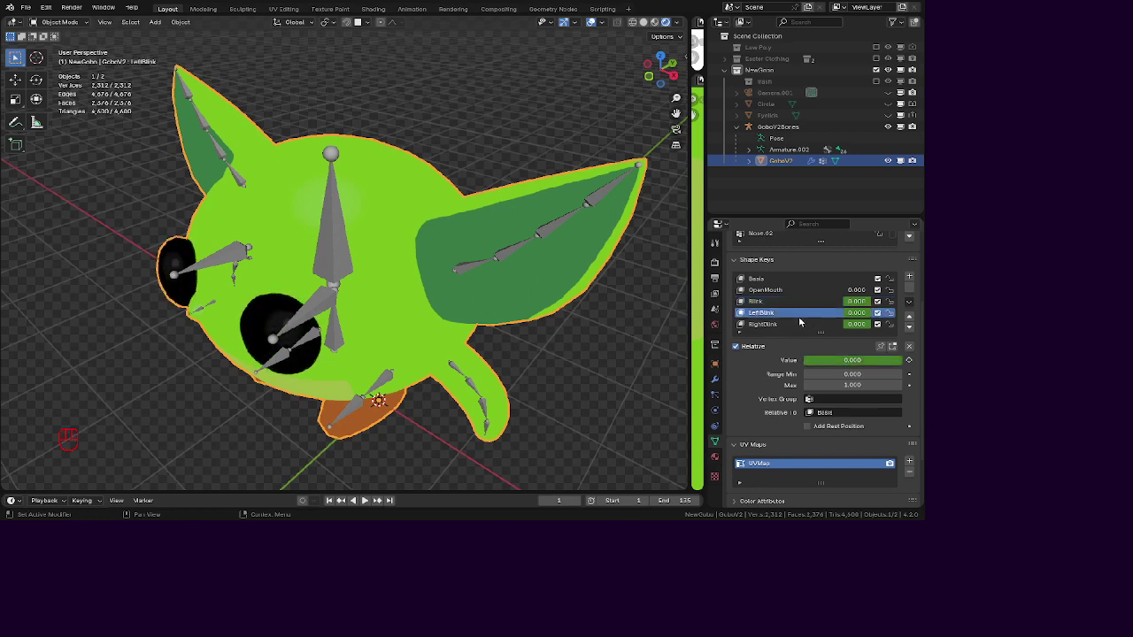
left_click_drag(824, 358, 802, 362)
left_click(775, 326)
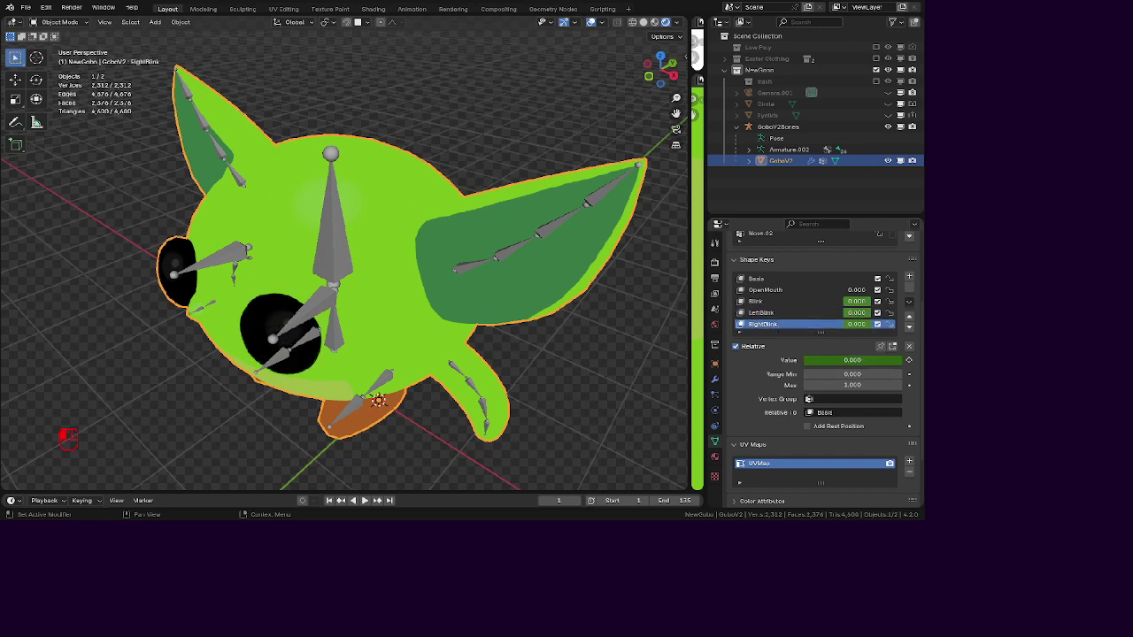
middle_click_drag(265, 266, 347, 258)
key("KP_1")
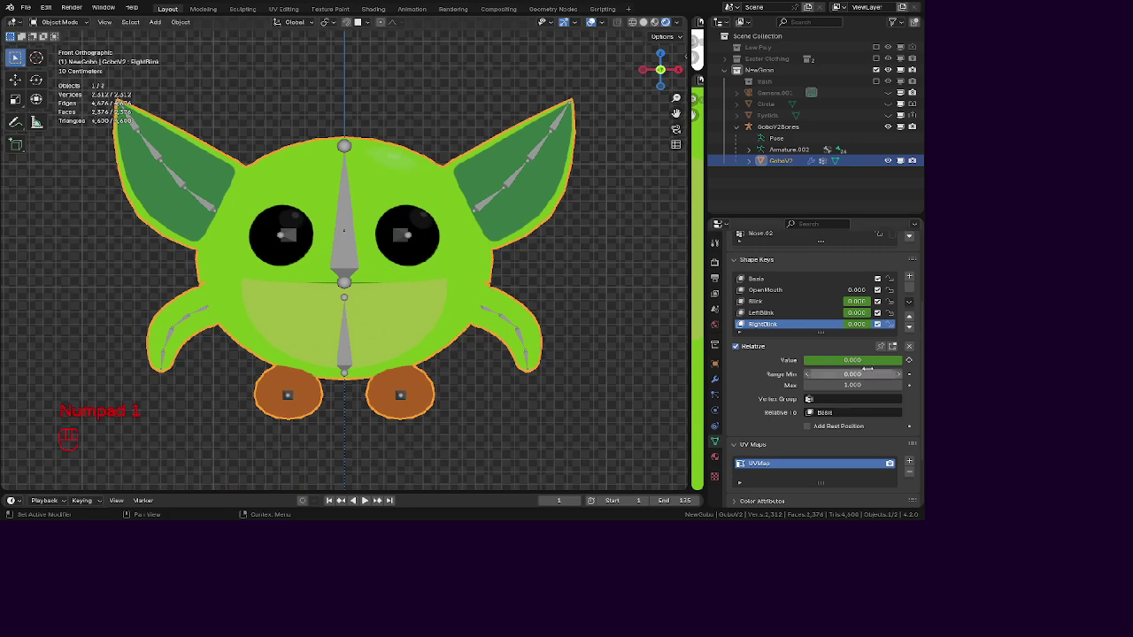
left_click_drag(861, 363, 802, 360)
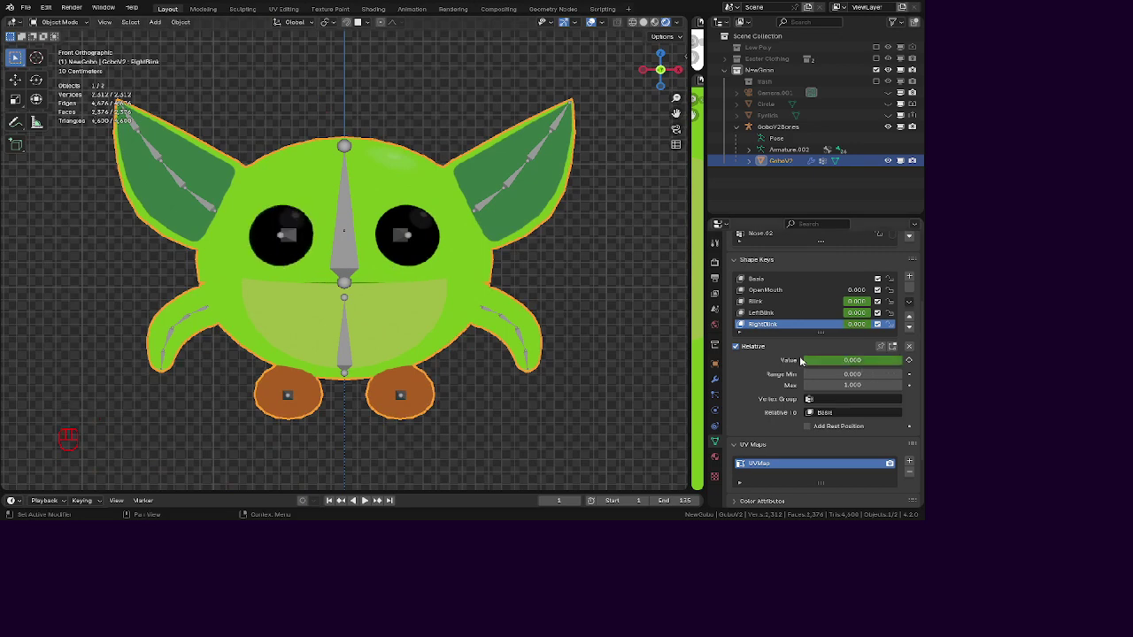
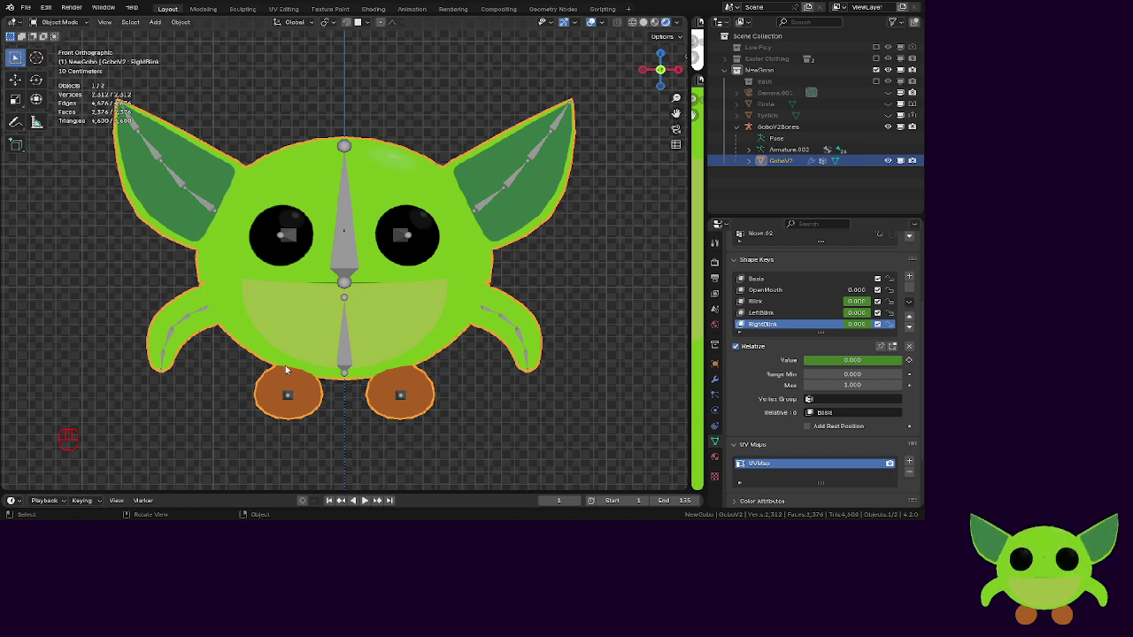
scroll(199, 257, "down", 3)
middle_click_drag(199, 257, 533, 312)
middle_click_drag(498, 278, 411, 224)
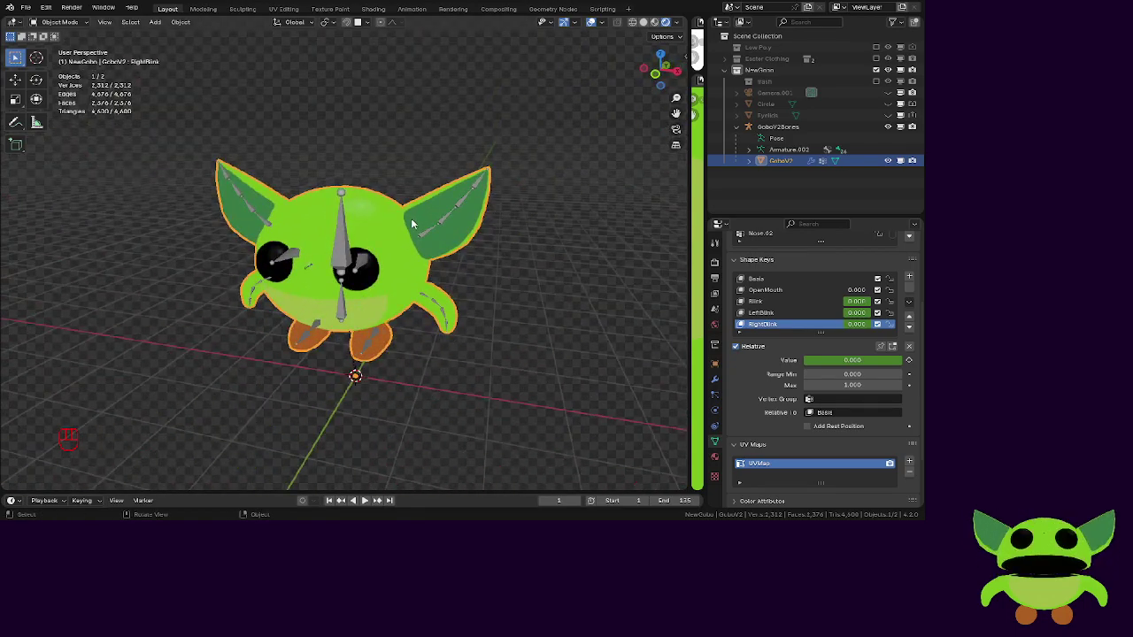
key("KP_1")
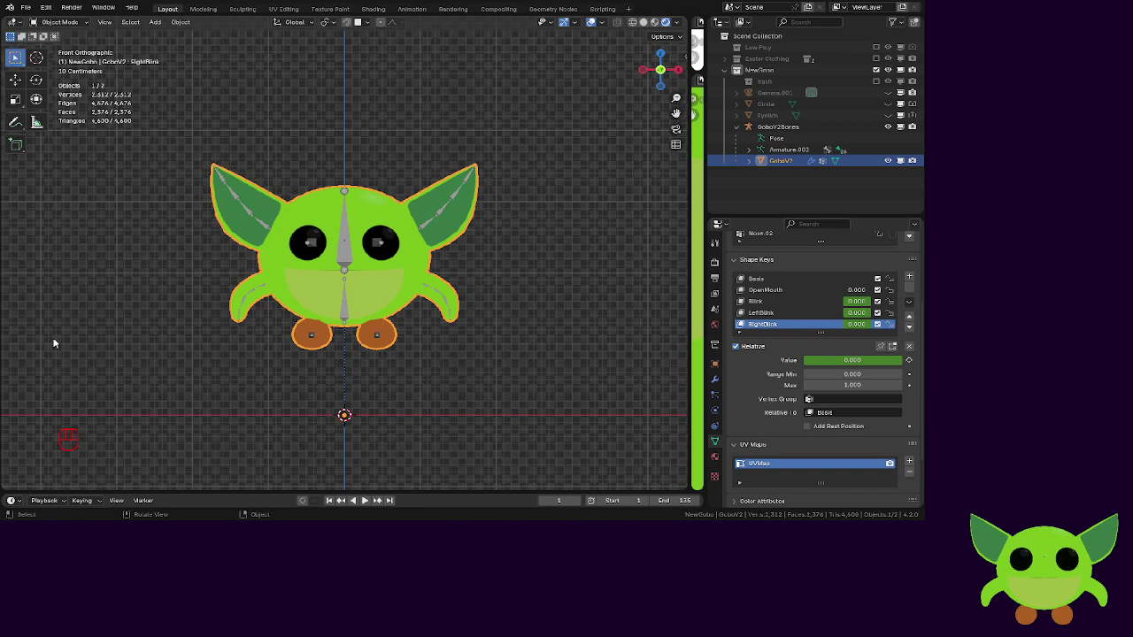
mouse_move(207, 209)
middle_mouse_down()
mouse_move(211, 252)
mouse_move(183, 230)
mouse_move(209, 221)
middle_mouse_up()
scroll(209, 222, "up", 1)
Save the file, and put the GoboV2Bones armature into Pose Mode.
left_click(26, 7)
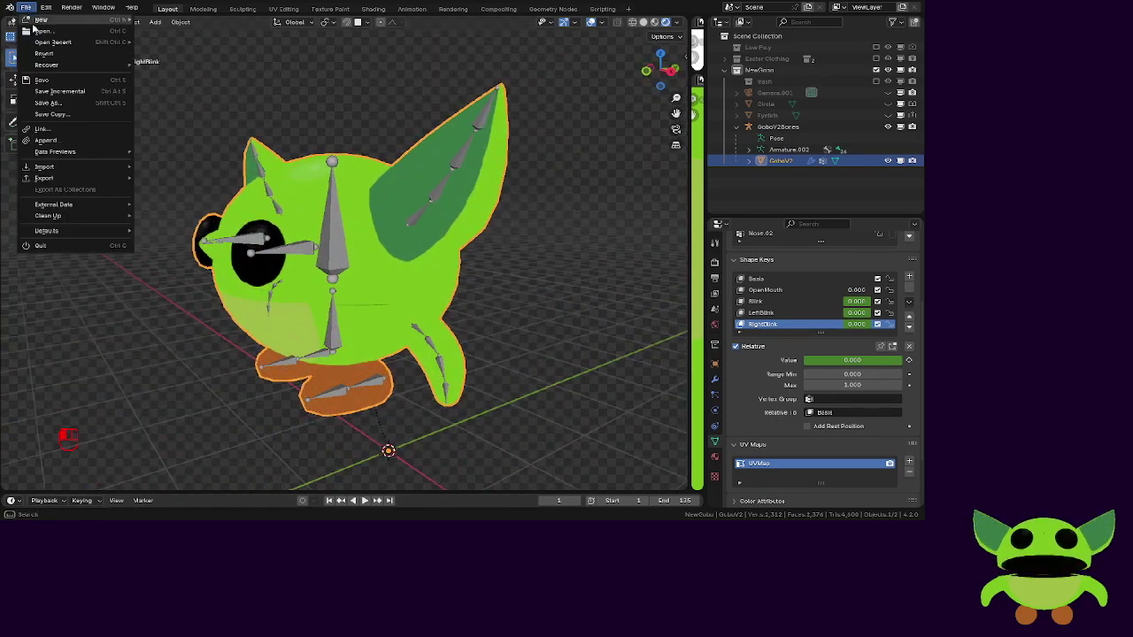
left_click(41, 79)
middle_click_drag(425, 257, 568, 185)
left_click(547, 215)
middle_click_drag(484, 352, 546, 373)
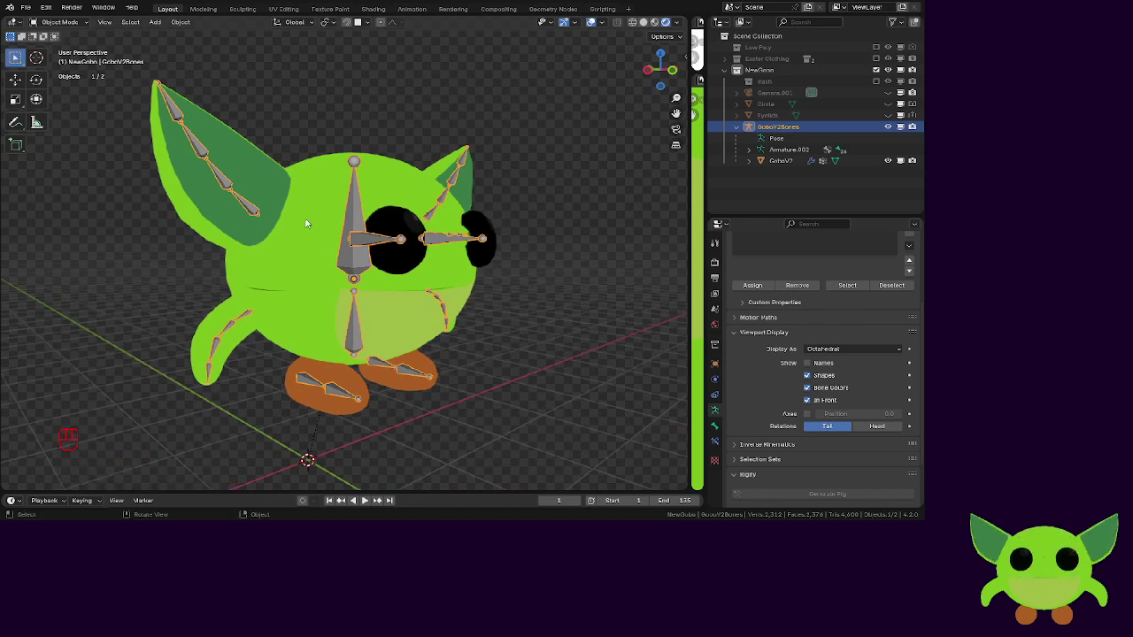
left_click(60, 21)
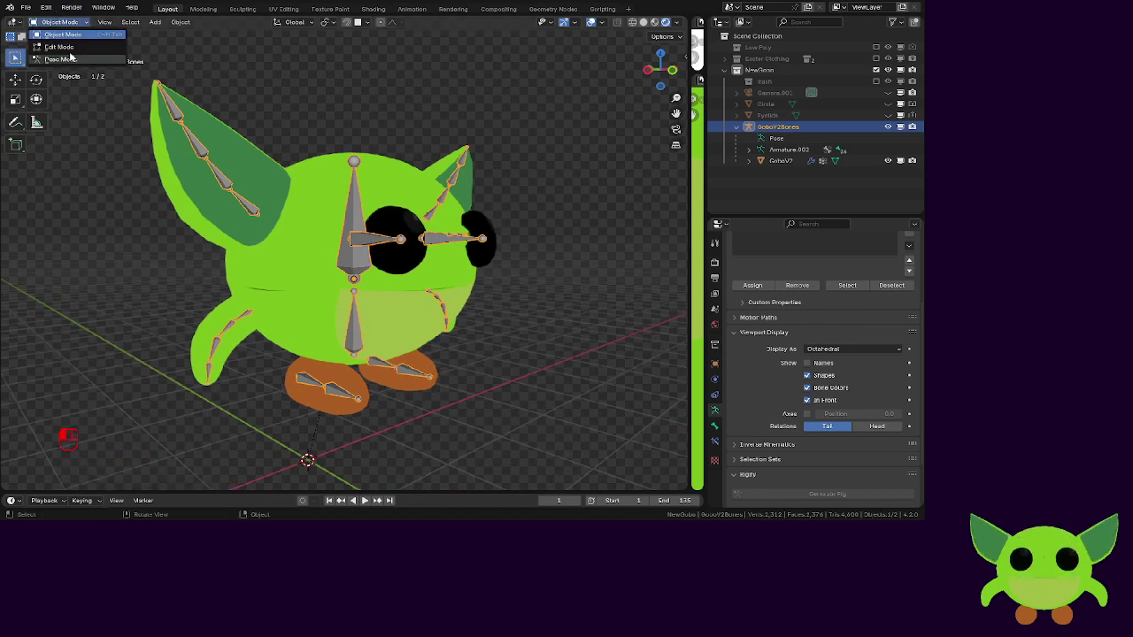
left_click(71, 58)
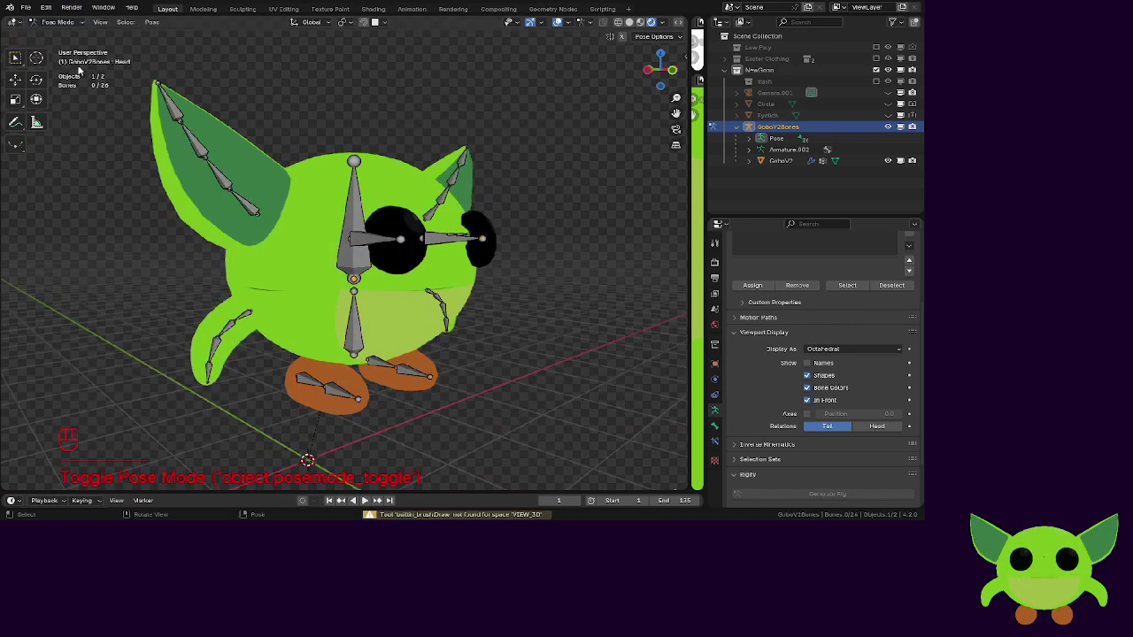
Try moving the Foot.01.L and Head bones to test the rig, cancelling each move.
left_click(374, 362)
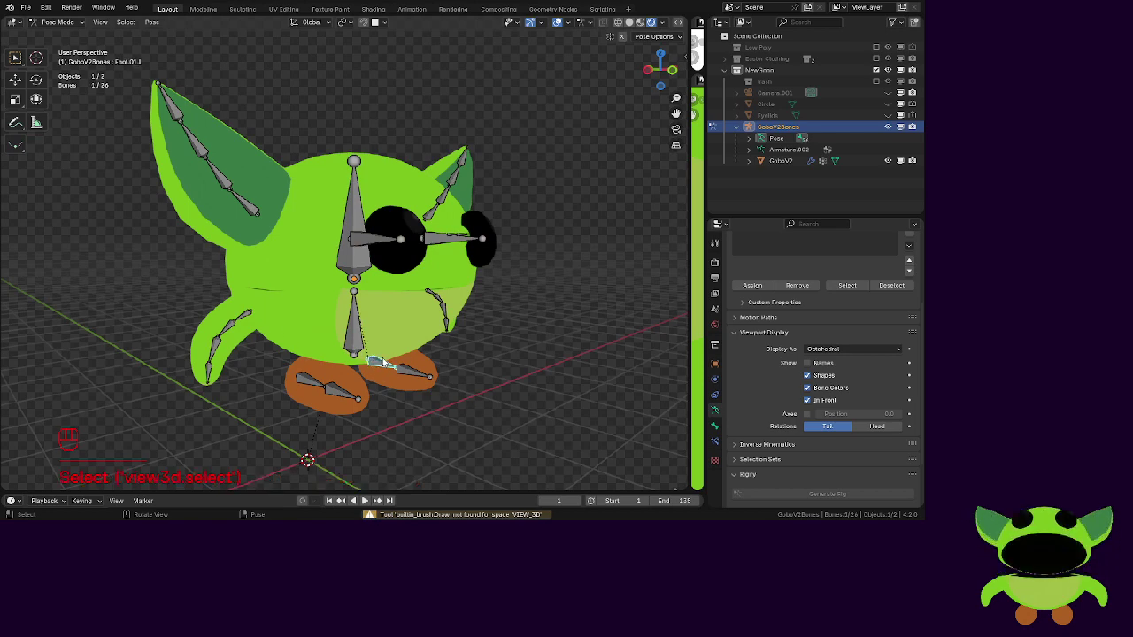
key("g")
middle_click_drag(452, 368, 358, 372)
key("g")
right_click(434, 375)
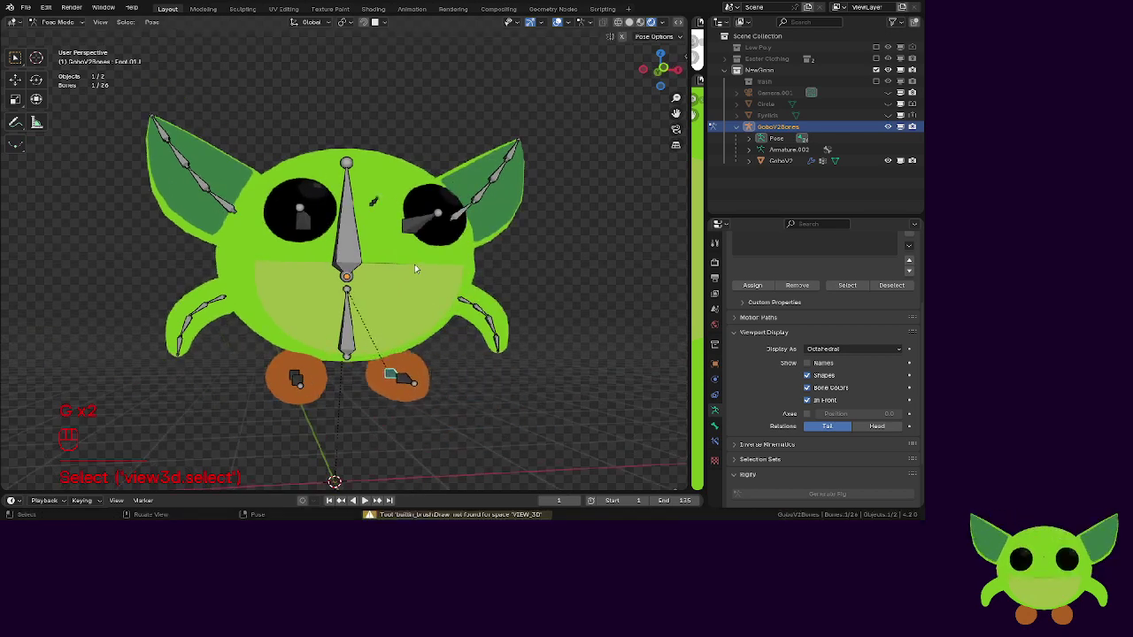
left_click(365, 260)
key("g")
right_click(354, 257)
middle_click_drag(332, 266, 336, 292)
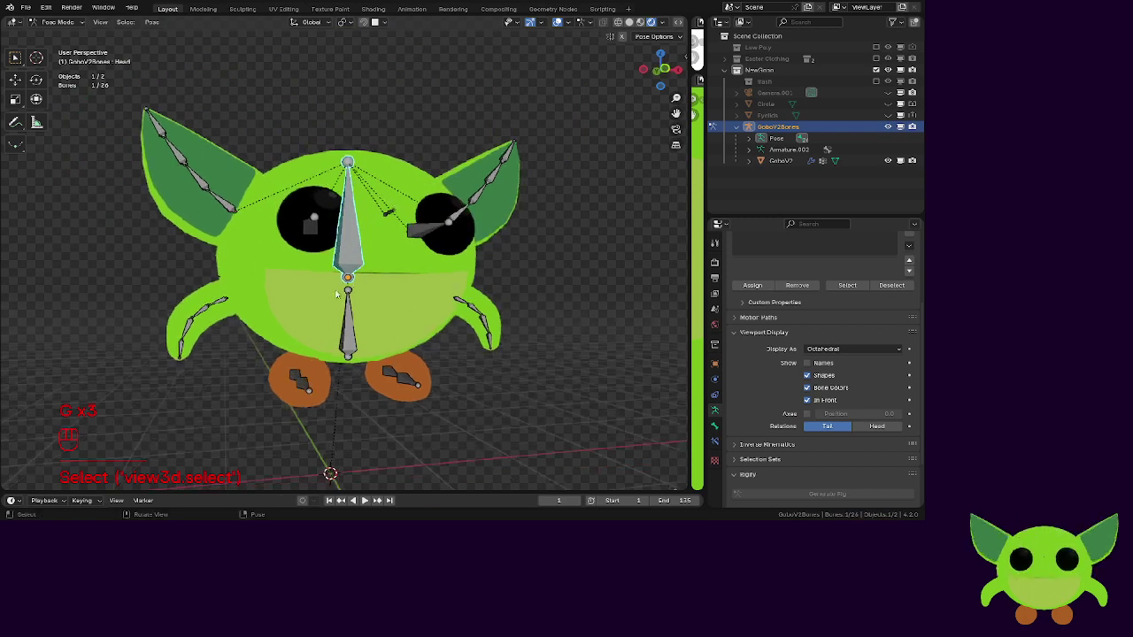
Try moving the arm bones Limb.04.R, Limb.03.R and Limb.02.R, cancelling each move.
left_click(181, 352)
key("g")
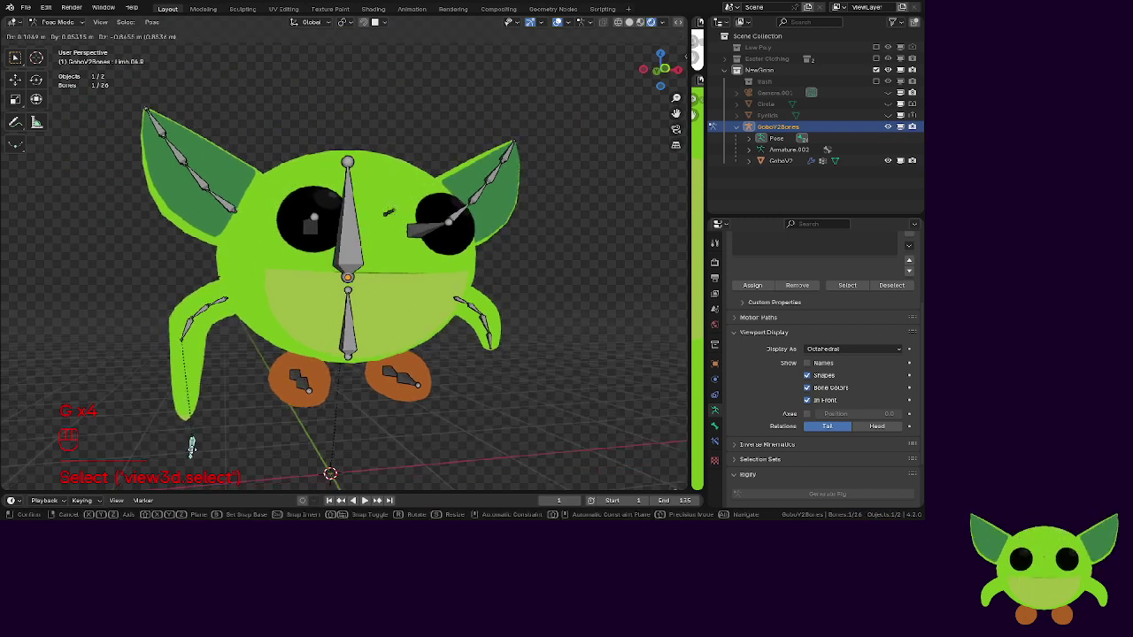
key("Escape")
left_click(202, 327)
key("g")
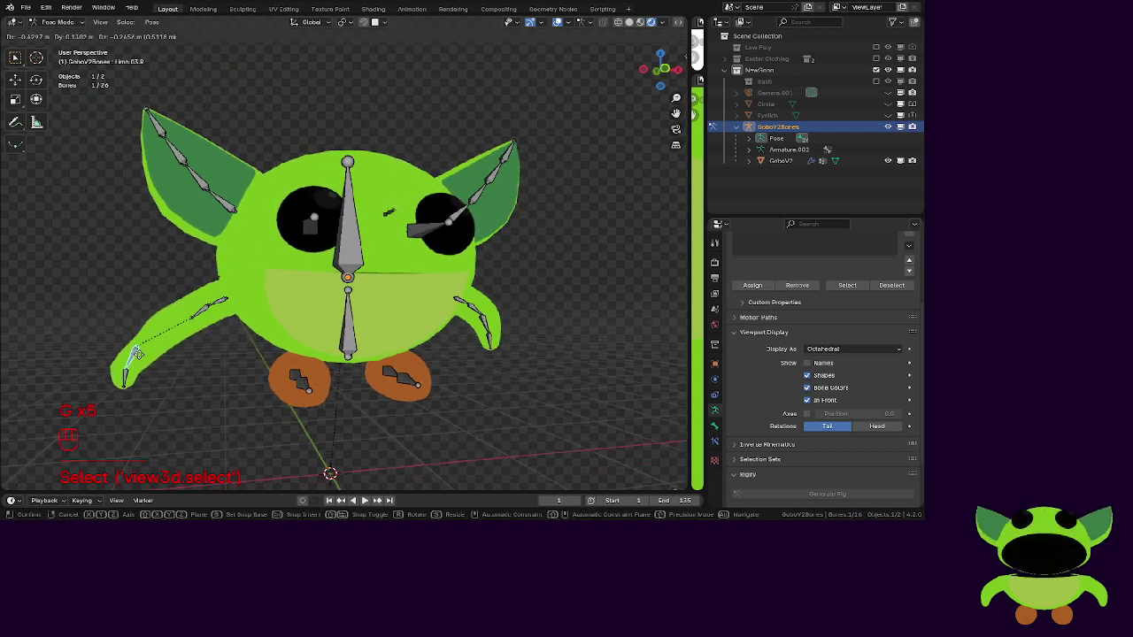
key("Escape")
key("g")
key("Escape")
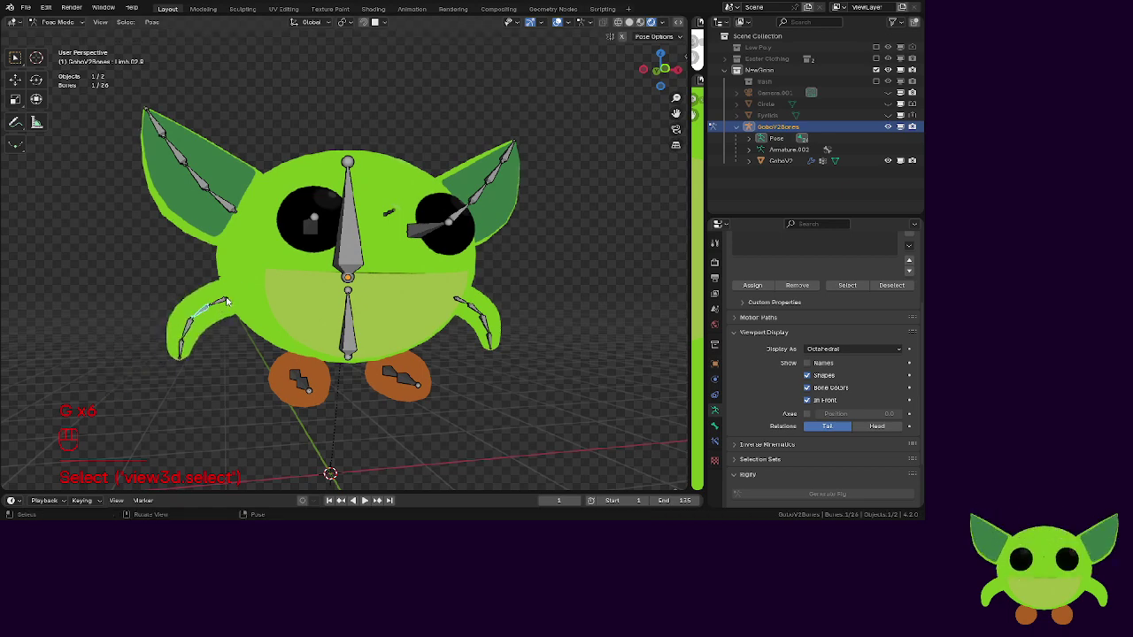
Stretch the goblin's right arm outward, moving Limb.01.R about 0.56 m sideways and pulling Limb.02.R, Limb.03.R and Limb.04.R progressively farther out.
key("g")
left_click(194, 316)
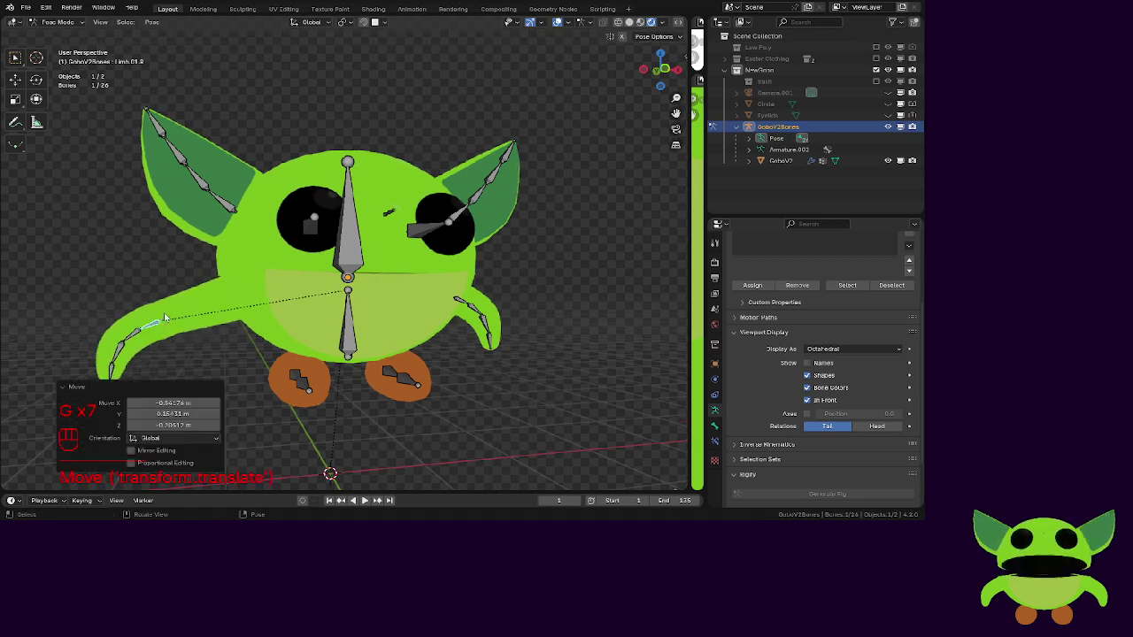
middle_click_drag(194, 316, 386, 370)
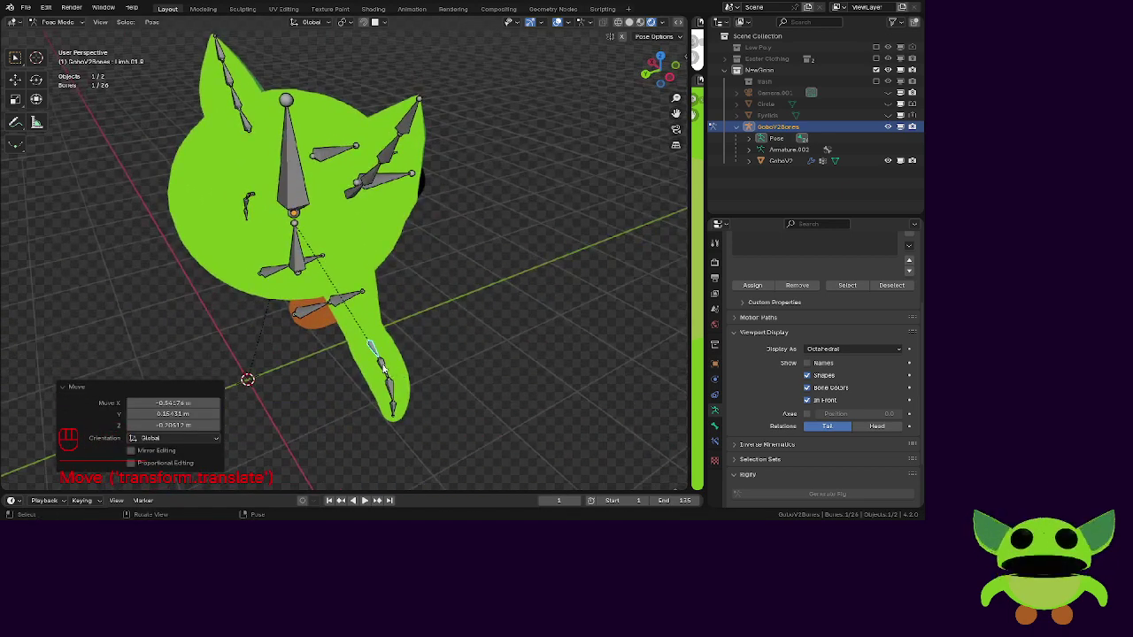
key("g")
left_click(475, 419)
key("g")
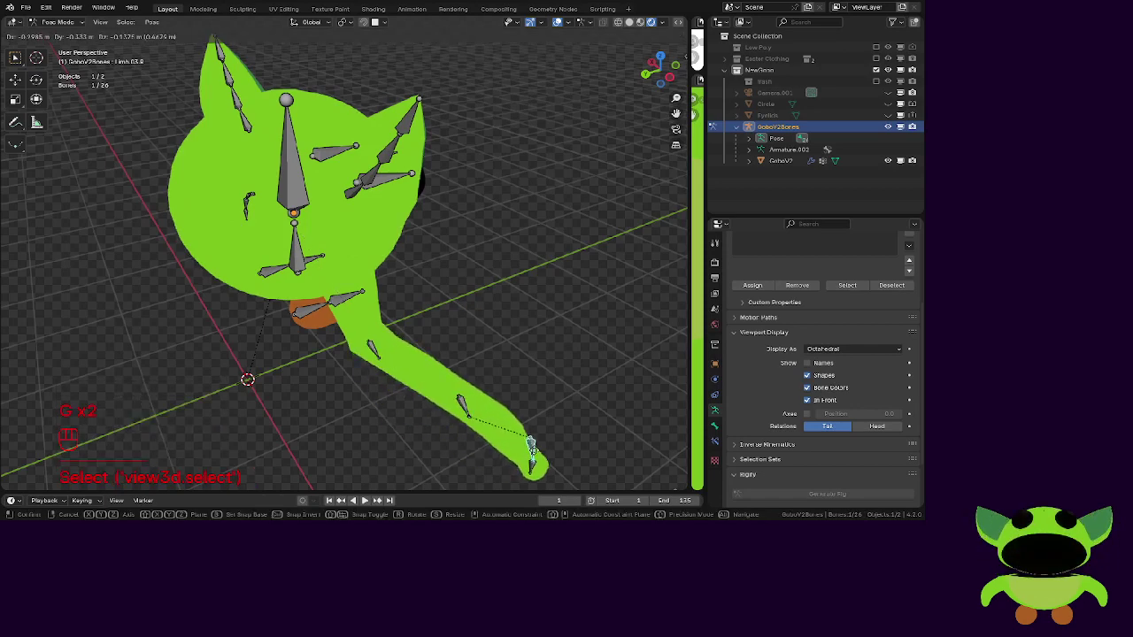
left_click(542, 474)
key("g")
left_click(610, 485)
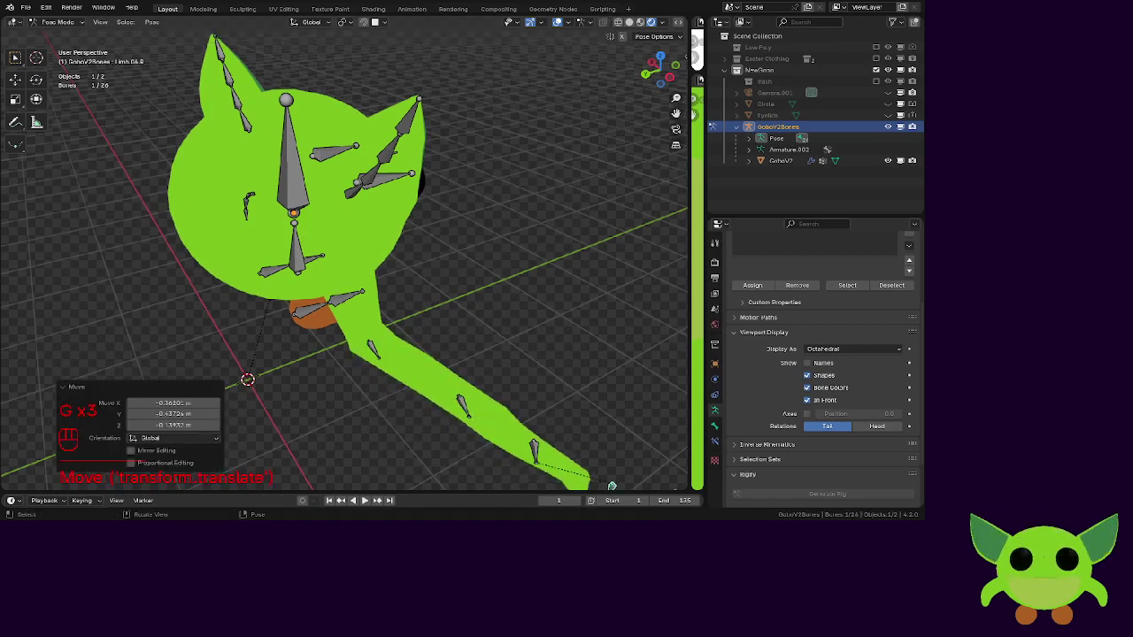
middle_click_drag(611, 486, 197, 204)
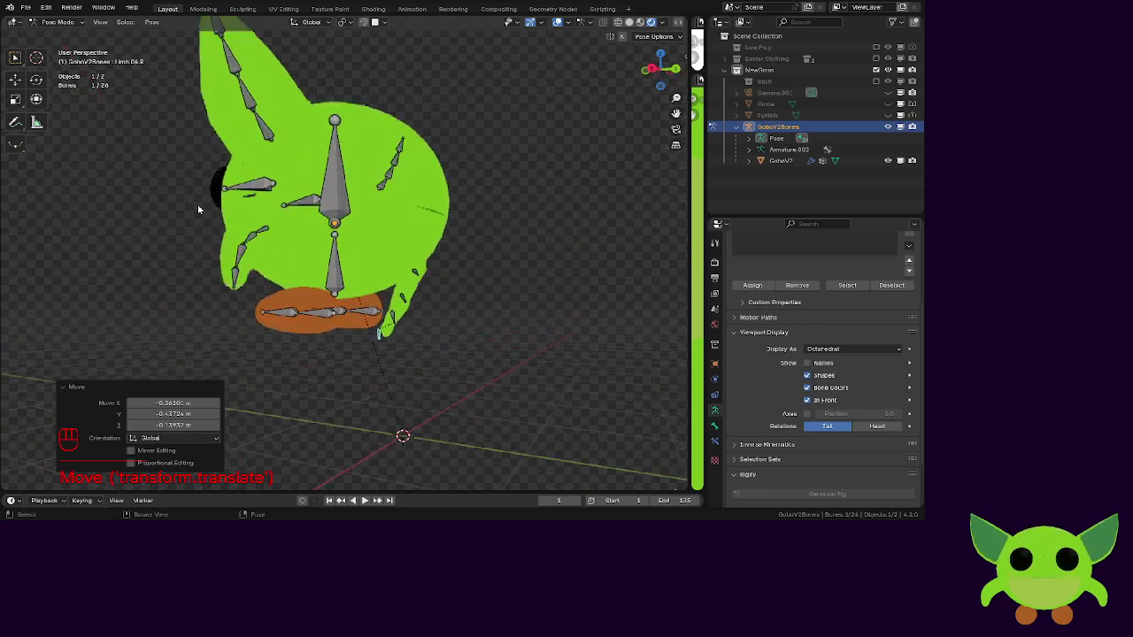
Undo the right arm's bone moves to restore its original pose.
key("KP_1")
key("ctrl+z")
key("ctrl+z")
key("ctrl+z")
key("ctrl+z")
key("ctrl+z")
key("ctrl+z")
key("ctrl+z")
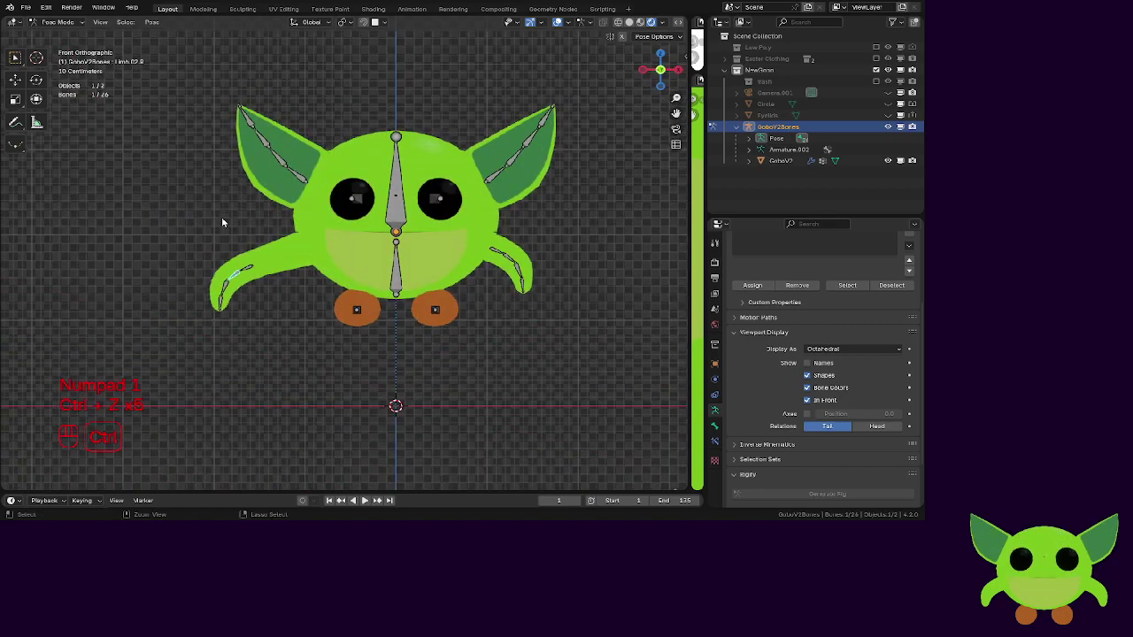
Try moving the Eye.R bone to test the eye, cancelling the move.
middle_click_drag(260, 212, 356, 235)
left_click(356, 235)
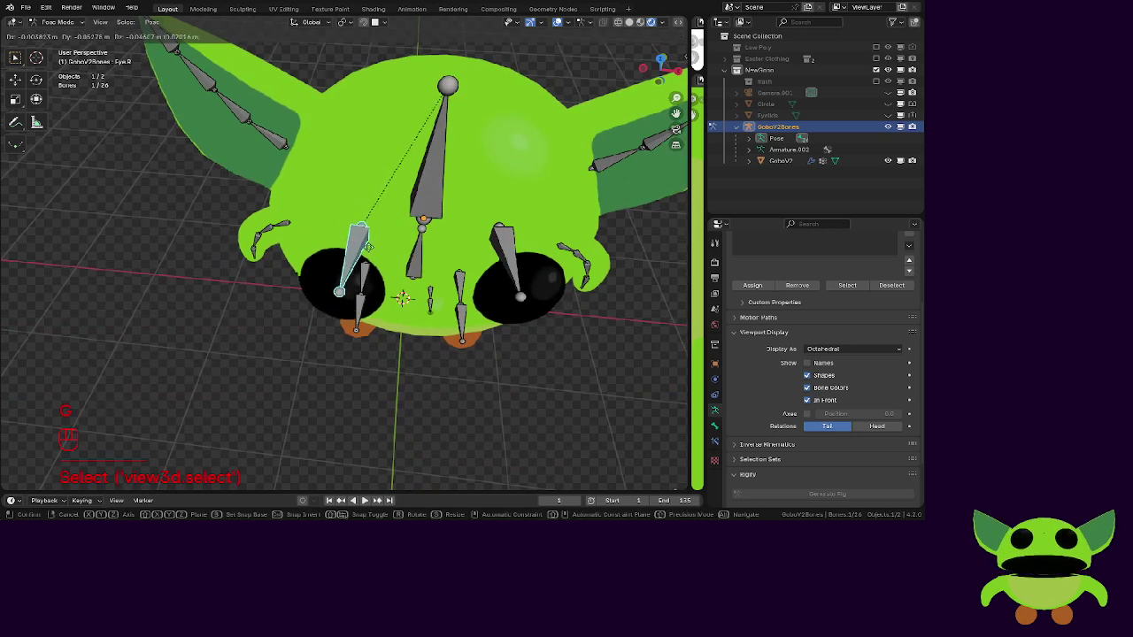
key("g")
right_click(377, 180)
Test the nose bones by rotating Nose.02 and moving Nose.01 in the side view, cancelling both transforms.
middle_click_drag(415, 276, 200, 266)
left_click(352, 273)
left_click(225, 262)
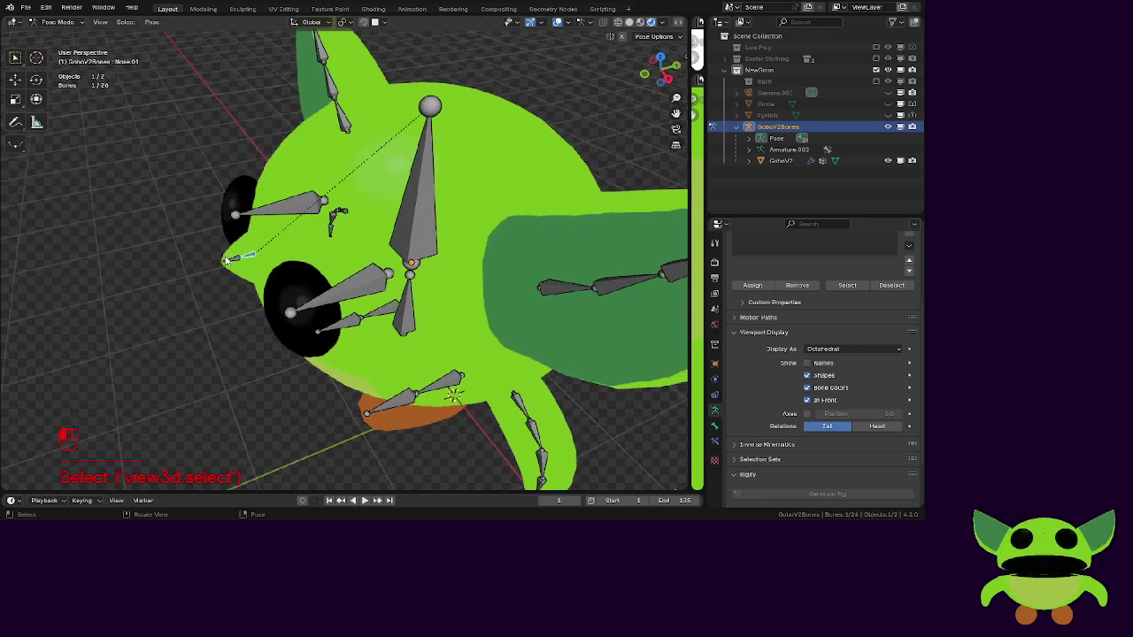
scroll(226, 261, "up", 3)
key("g")
key("KP_3")
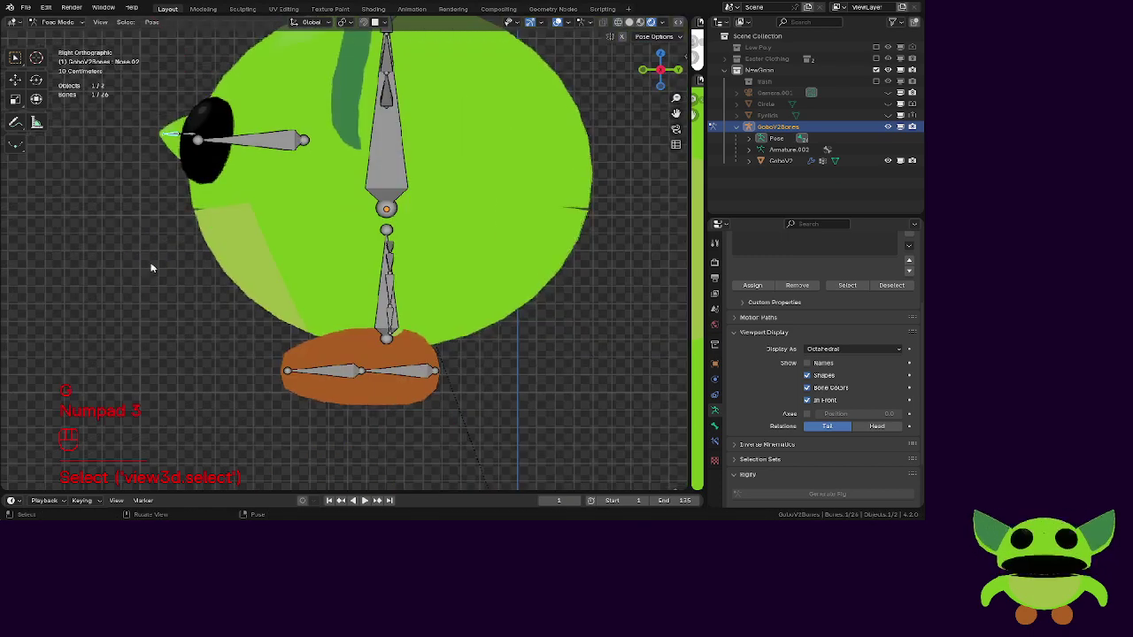
middle_click_drag(174, 174, 227, 290, "shift")
key("r")
right_click(203, 245)
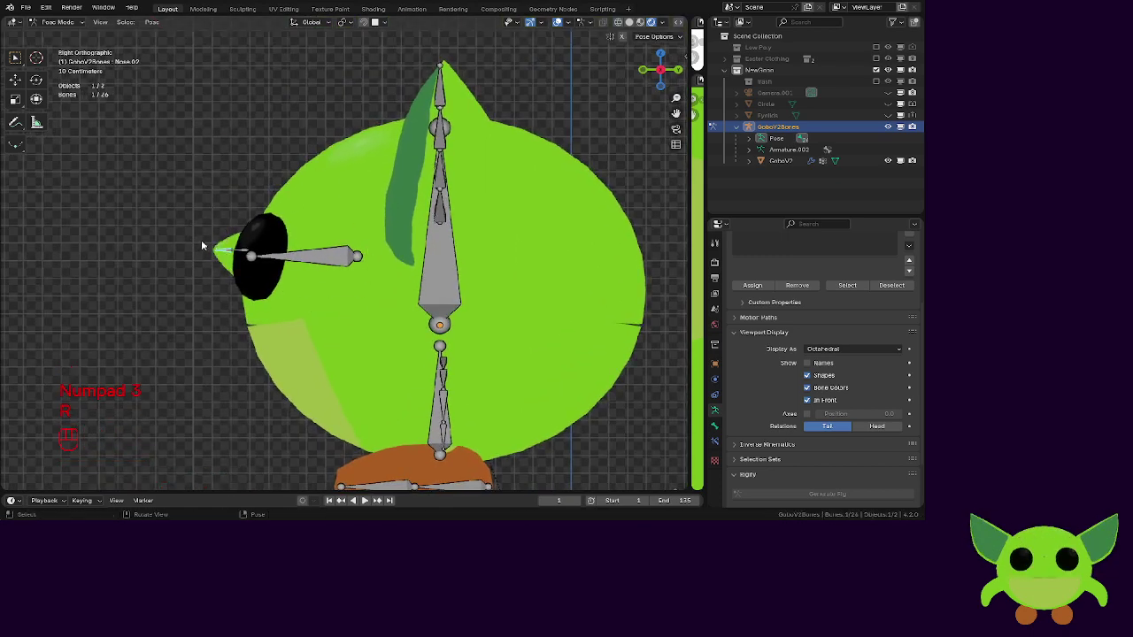
left_click(244, 250)
key("g")
right_click(138, 239)
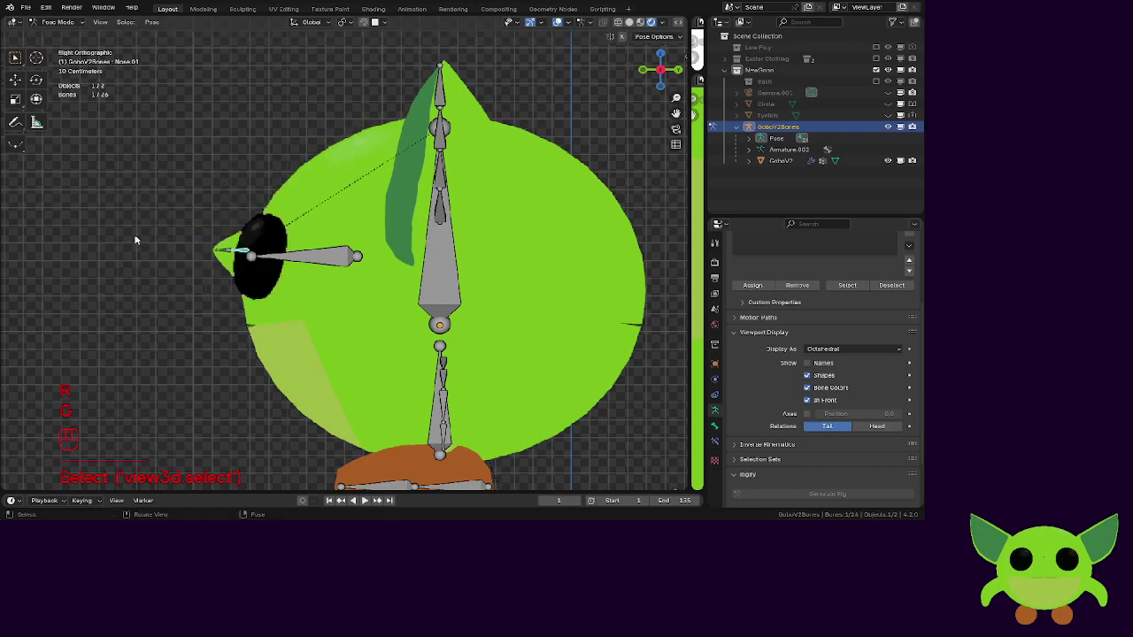
Try rotating the left foot's front bone Foot.02.L in the side view, cancelling the rotation.
middle_click_drag(137, 240, 225, 273)
key("KP_1")
middle_click_drag(364, 259, 195, 271)
key("KP_1")
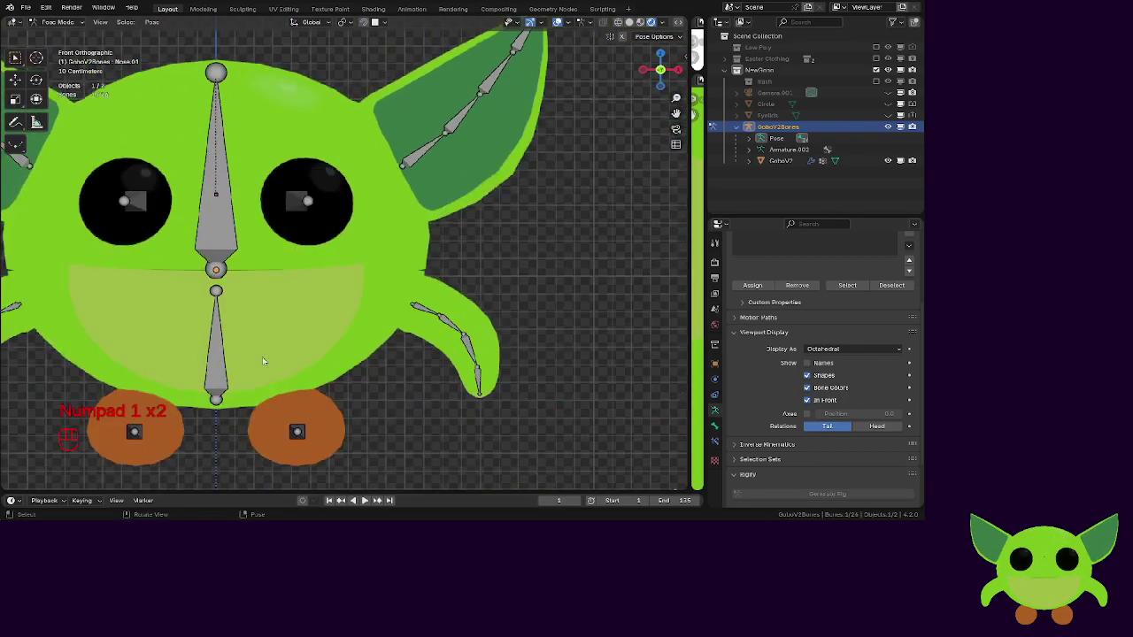
key("KP_3")
left_click(367, 431)
key("r")
key("r")
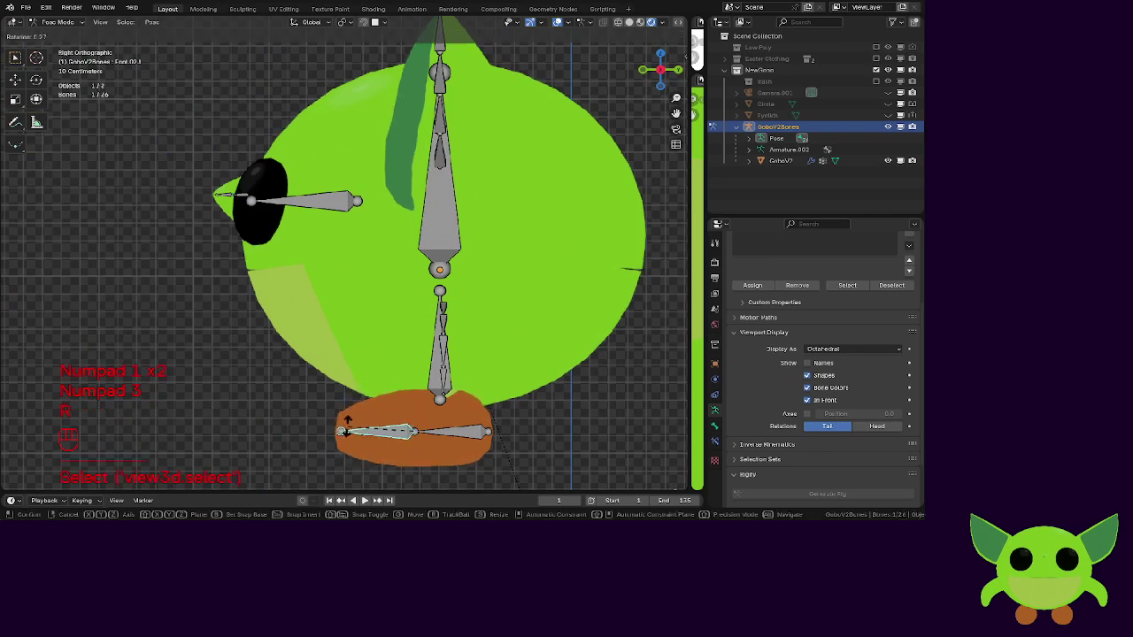
right_click(272, 328)
Test the left ear by rotating Ear.01.L and the tip bone Ear.04.L in the front view, cancelling each rotation.
key("KP_1")
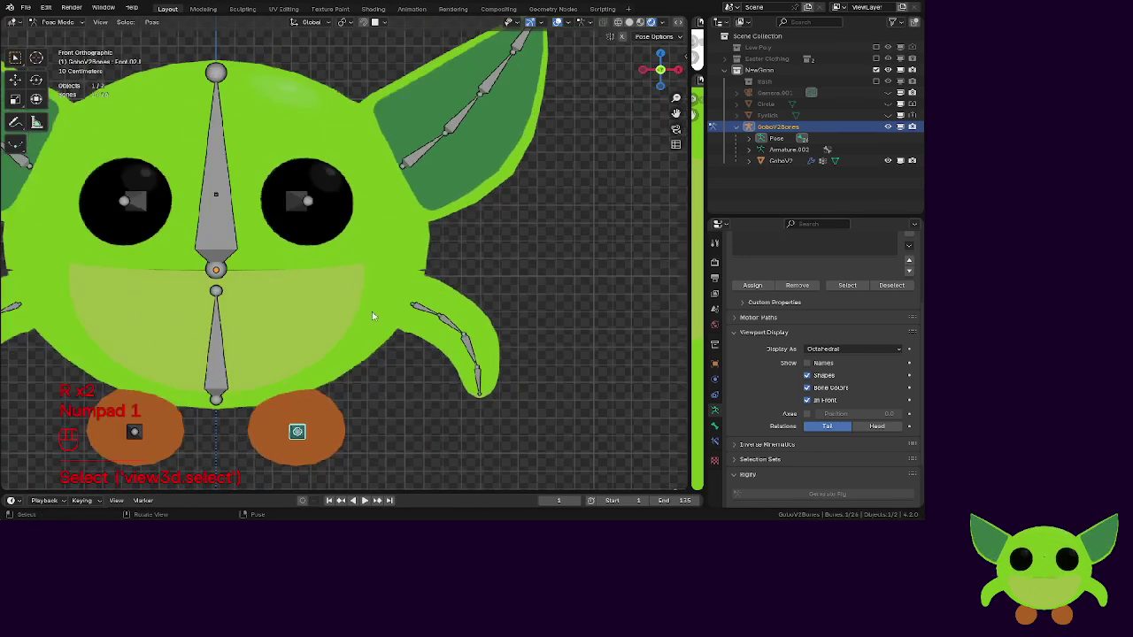
left_click(444, 134)
key("r")
key("r")
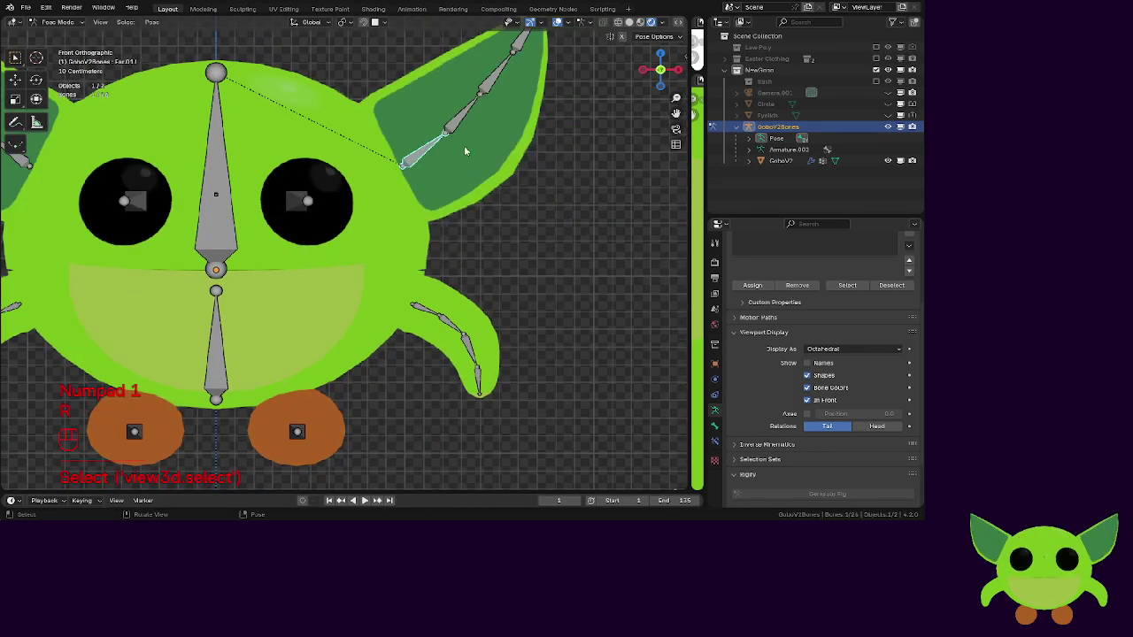
right_click(501, 119)
middle_click_drag(502, 111, 478, 246, "shift")
left_click(518, 163)
key("r")
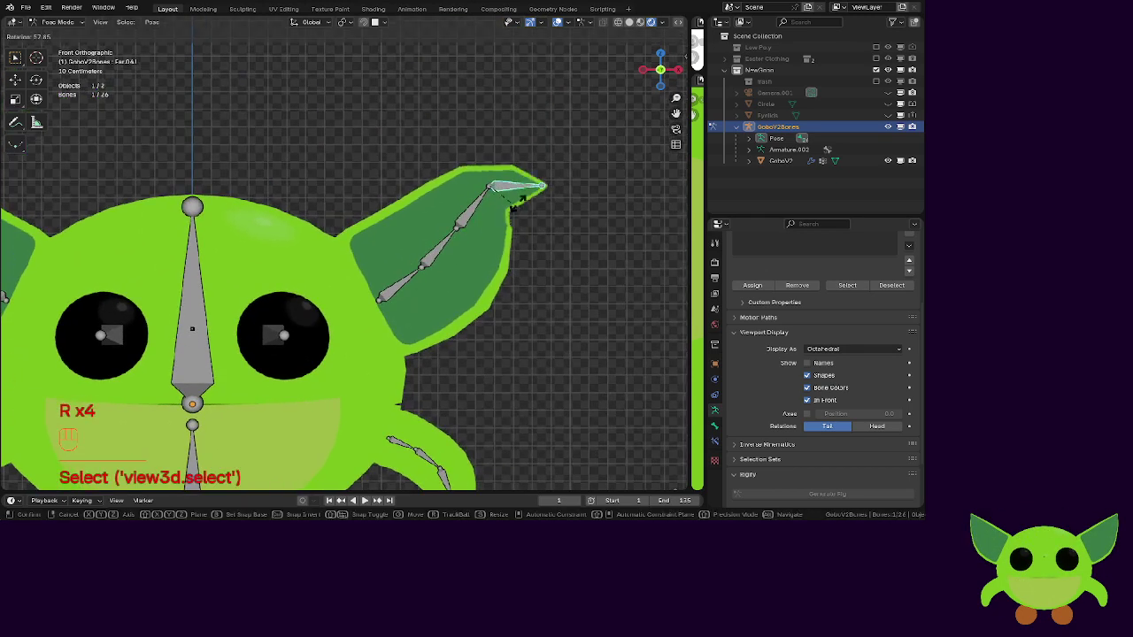
right_click(500, 202)
Return the GoboV2Bones armature to Object Mode and save the file.
scroll(477, 202, "down", 2)
key("ctrl+s")
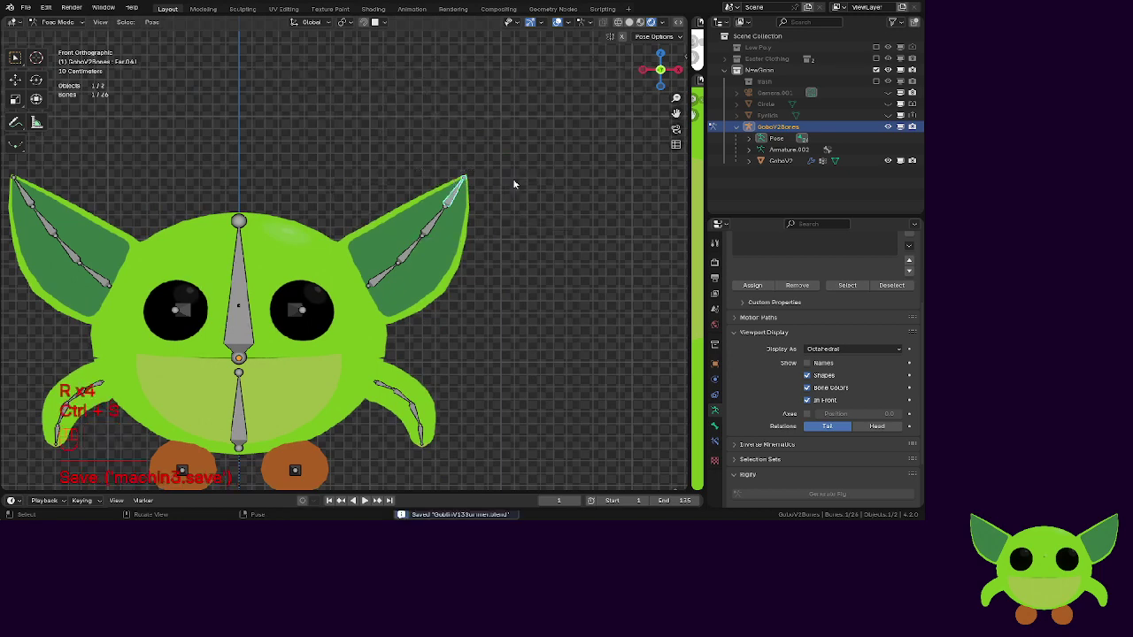
key("shift+Tab")
scroll(513, 184, "down", 1)
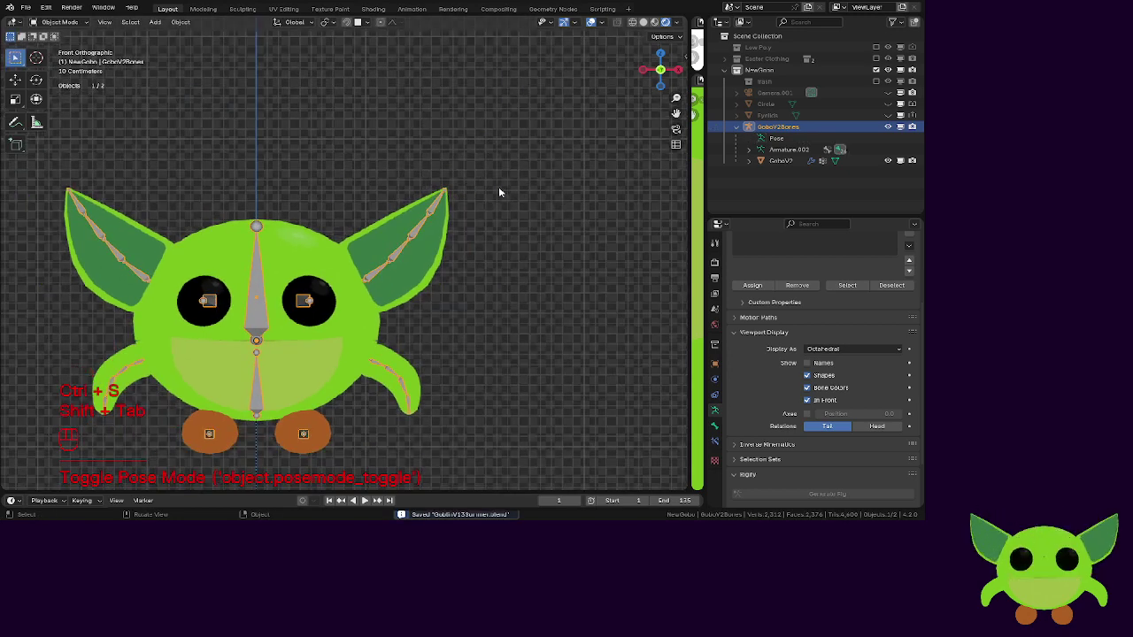
left_click(25, 8)
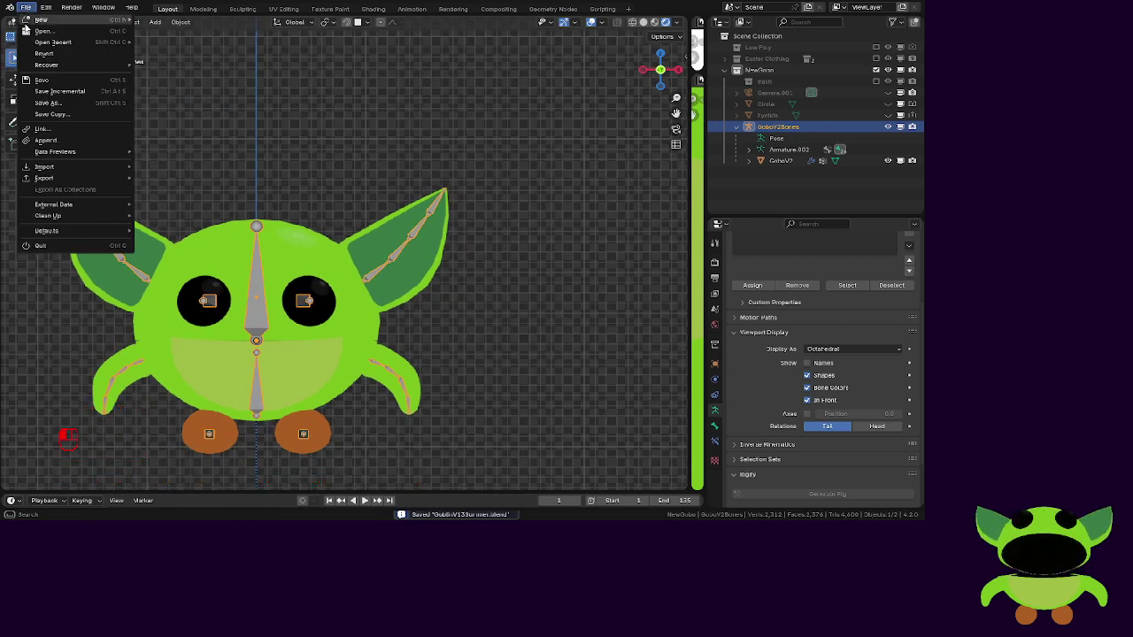
left_click(50, 80)
Open the recent file LinieAnimationTry.blend.
left_click(25, 7)
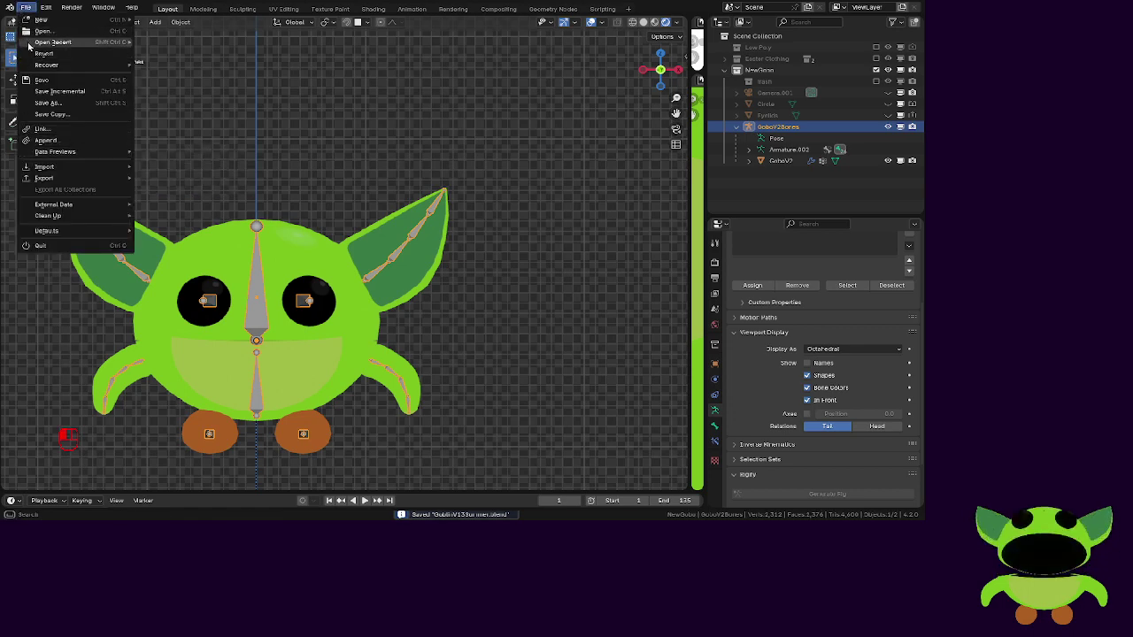
mouse_move(29, 41)
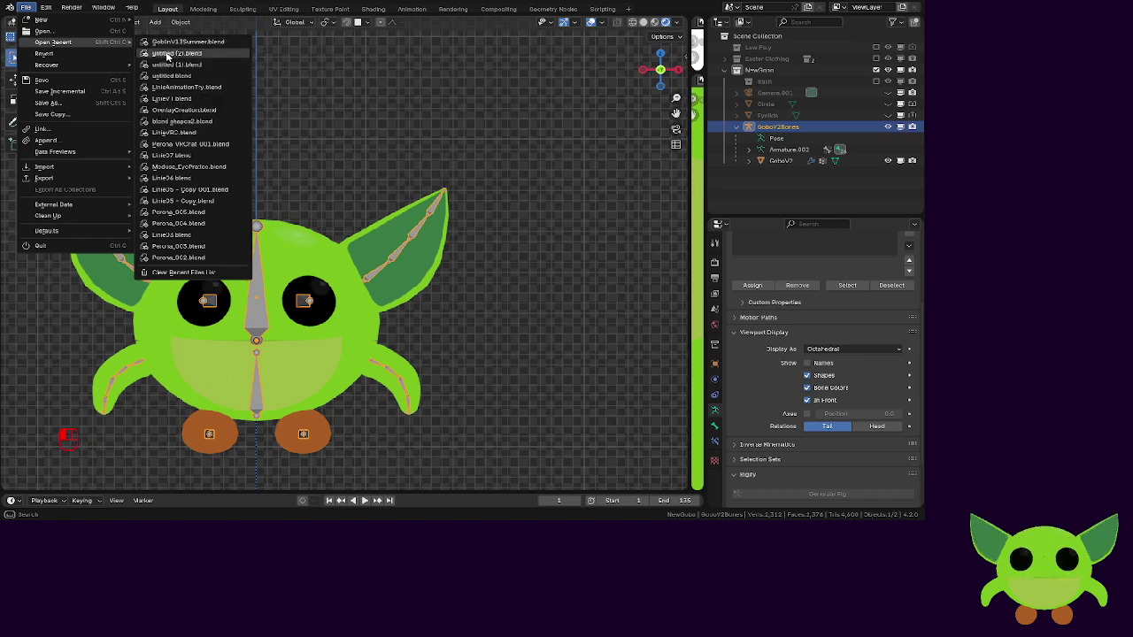
left_click(167, 87)
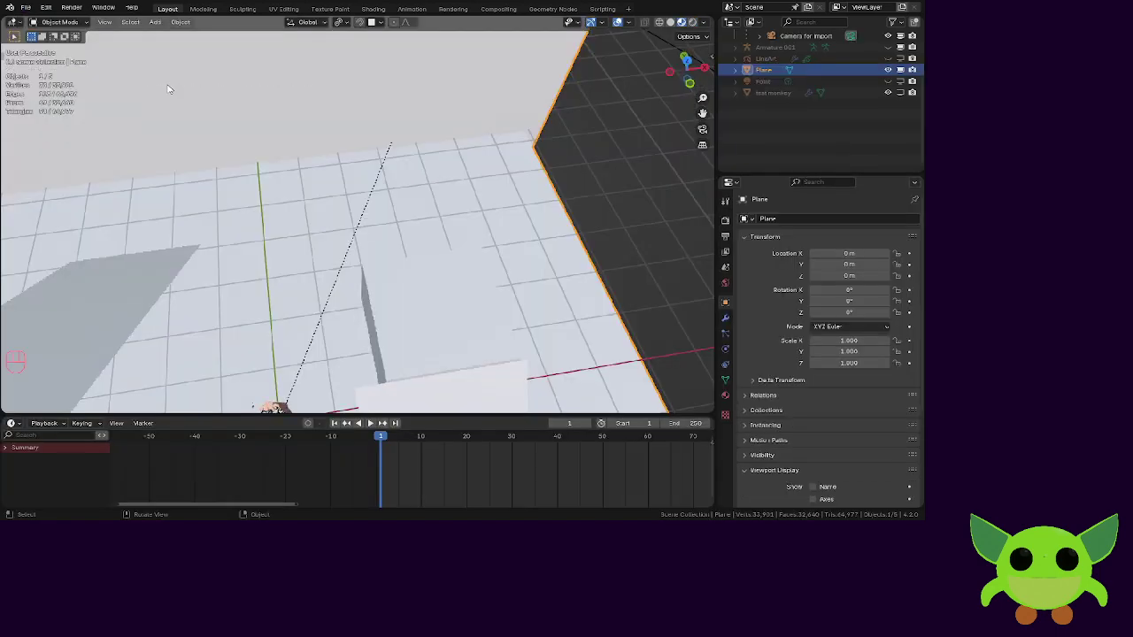
Delete the backdrop Plane from the scene.
scroll(257, 163, "down", 6)
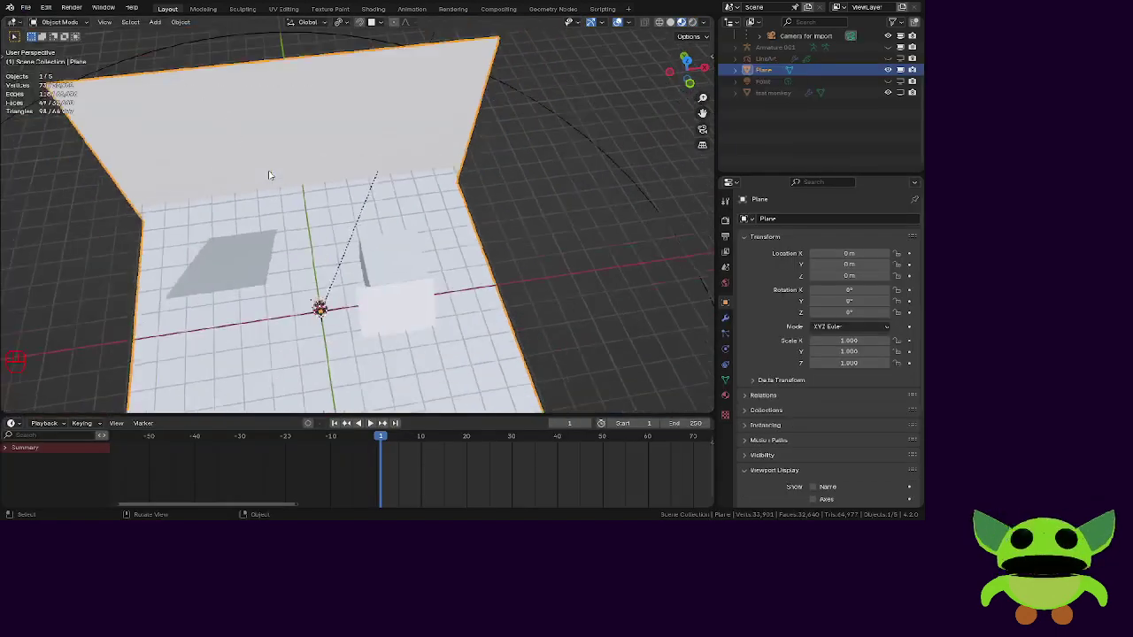
left_click(308, 204)
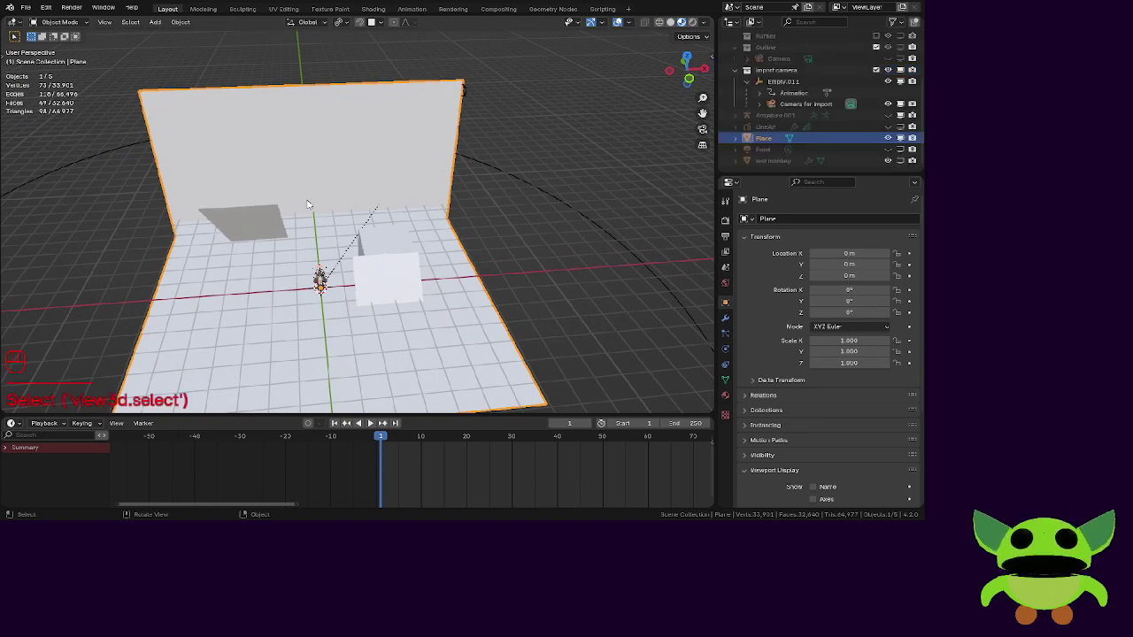
key("x")
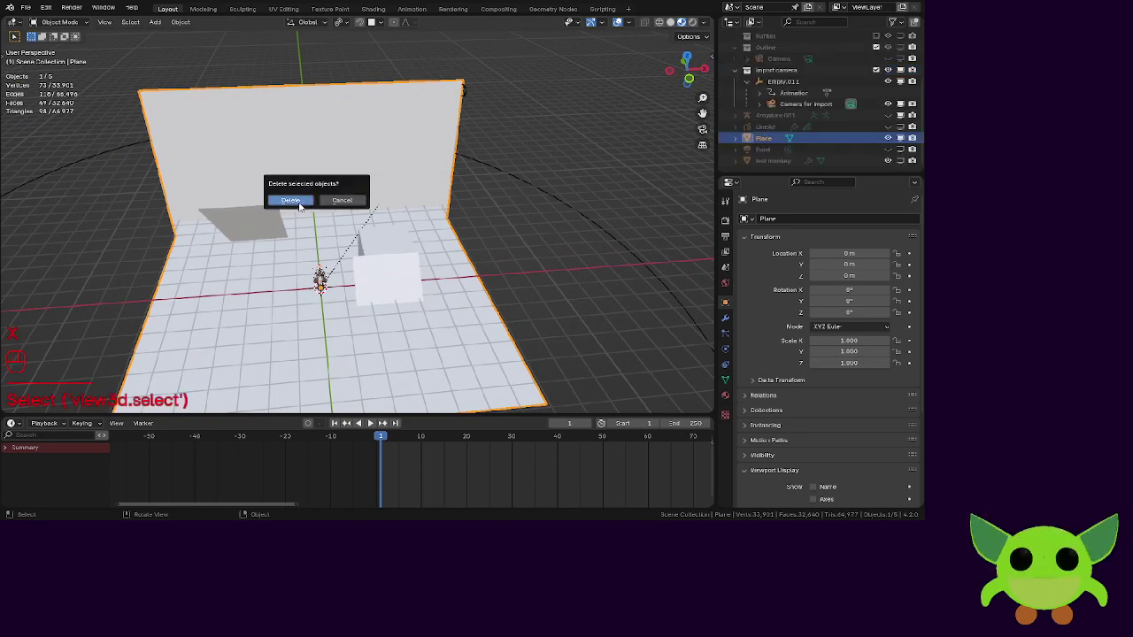
left_click(299, 199)
Hide the character's Armature in the Low collection, keeping the Linie3D mesh shown and framed from the front.
scroll(299, 207, "up", 2)
middle_click_drag(300, 214, 296, 174)
key("KP_1")
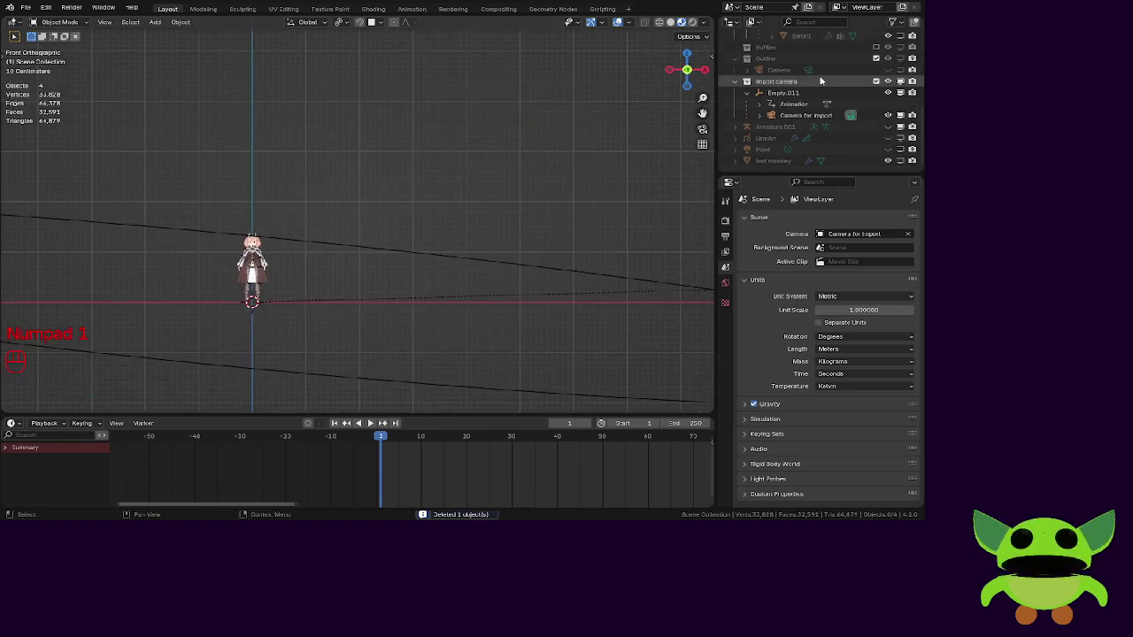
scroll(881, 129, "up", 5)
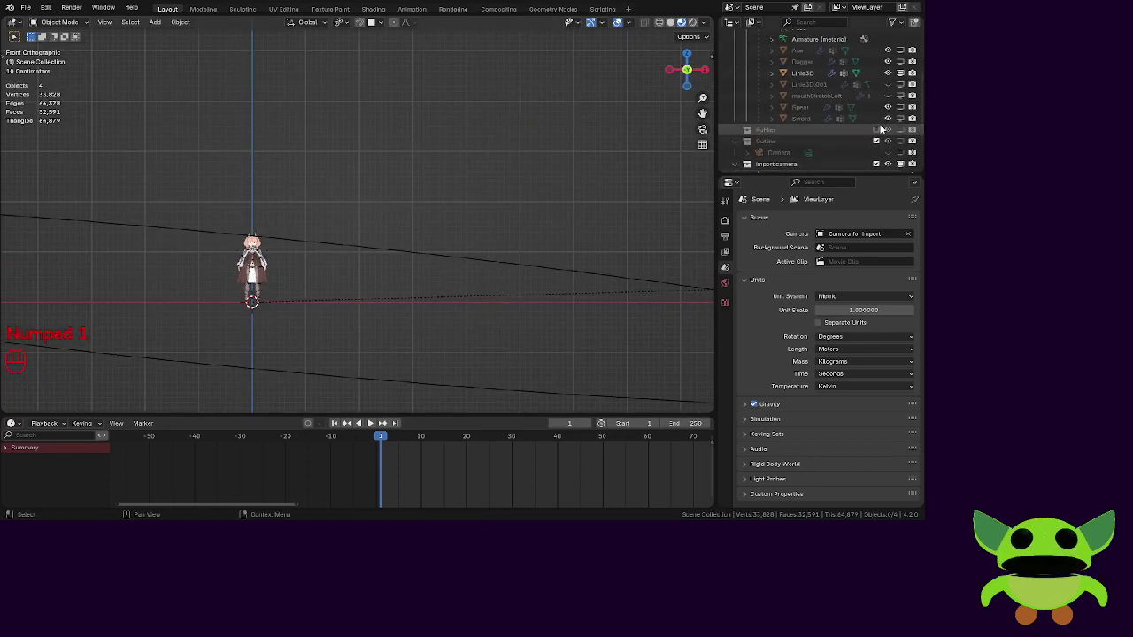
scroll(882, 129, "up", 3)
left_click(888, 76)
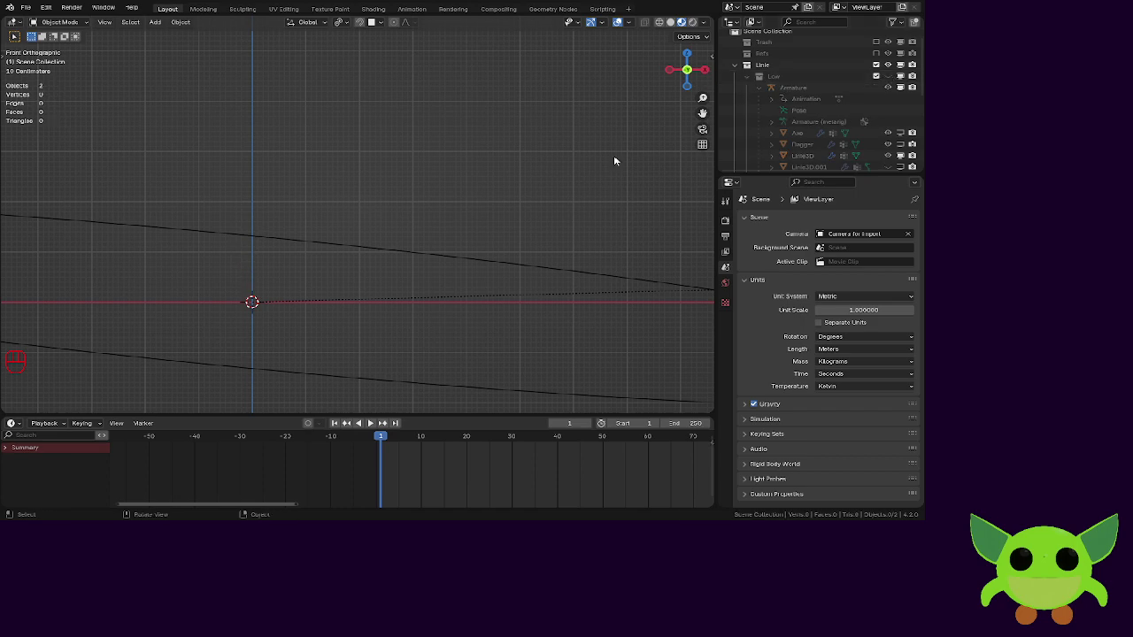
left_click(888, 76)
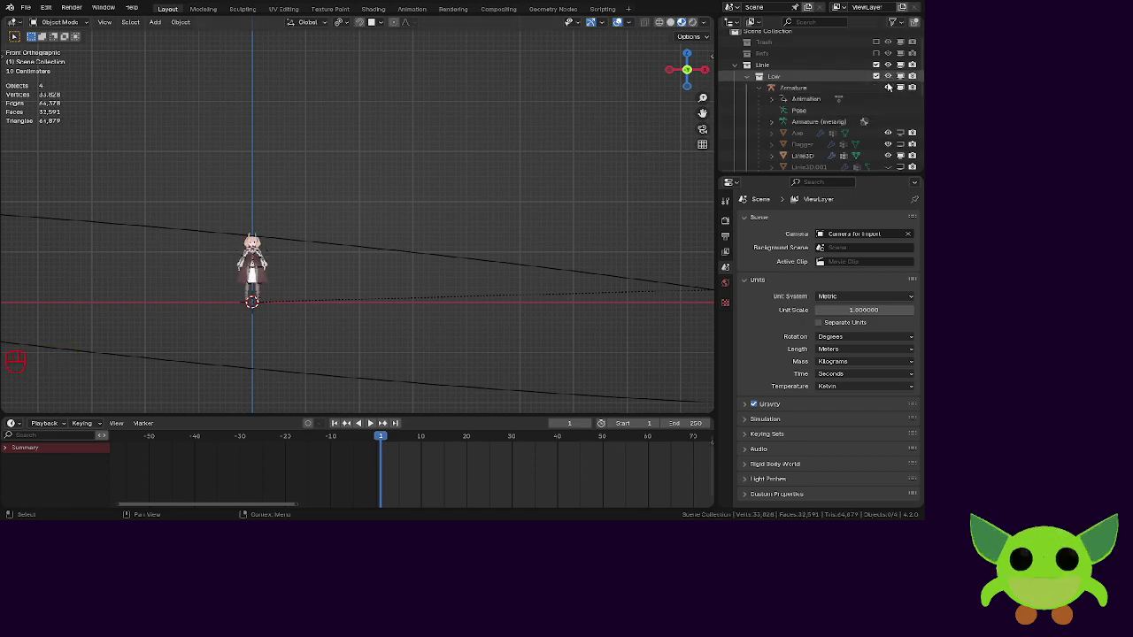
scroll(243, 203, "up", 5)
middle_click_drag(242, 203, 483, 94, "shift")
scroll(463, 173, "up", 2)
scroll(297, 231, "down", 1)
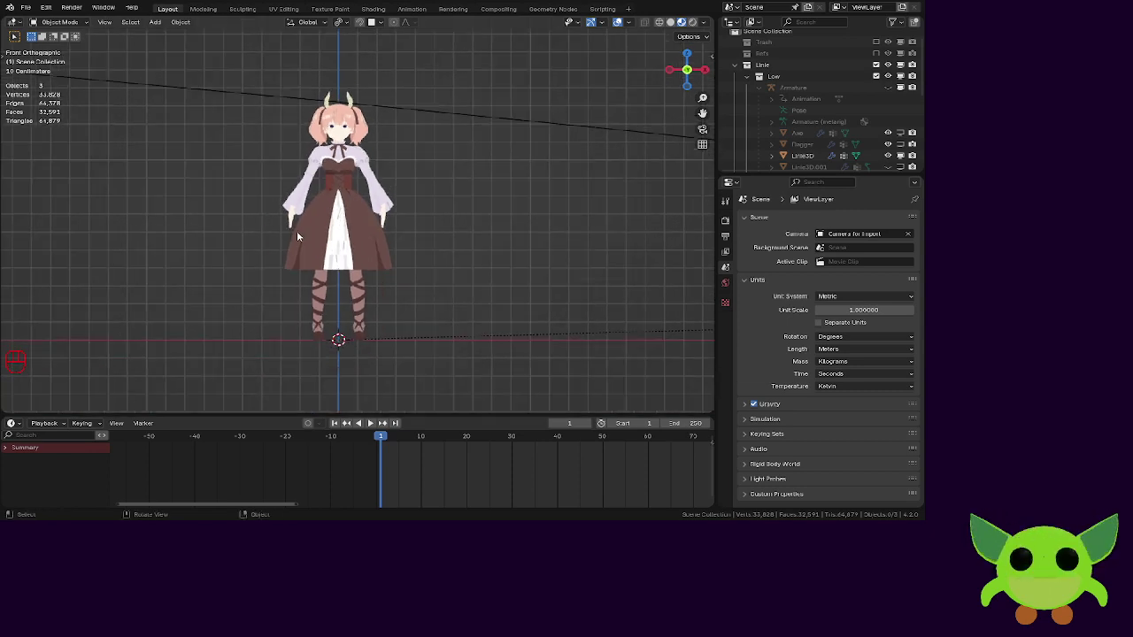
Set the scene's active camera to Camera, unhide it in the Outline collection and select it.
left_click(863, 235)
left_click(829, 250)
scroll(760, 126, "down", 5)
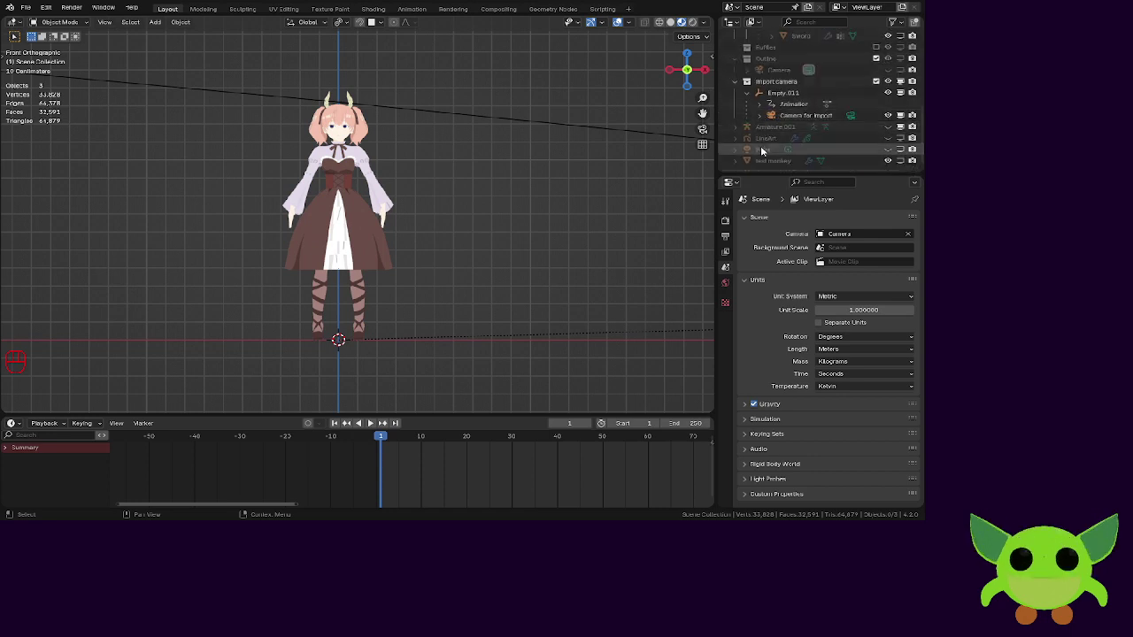
scroll(797, 106, "up", 1)
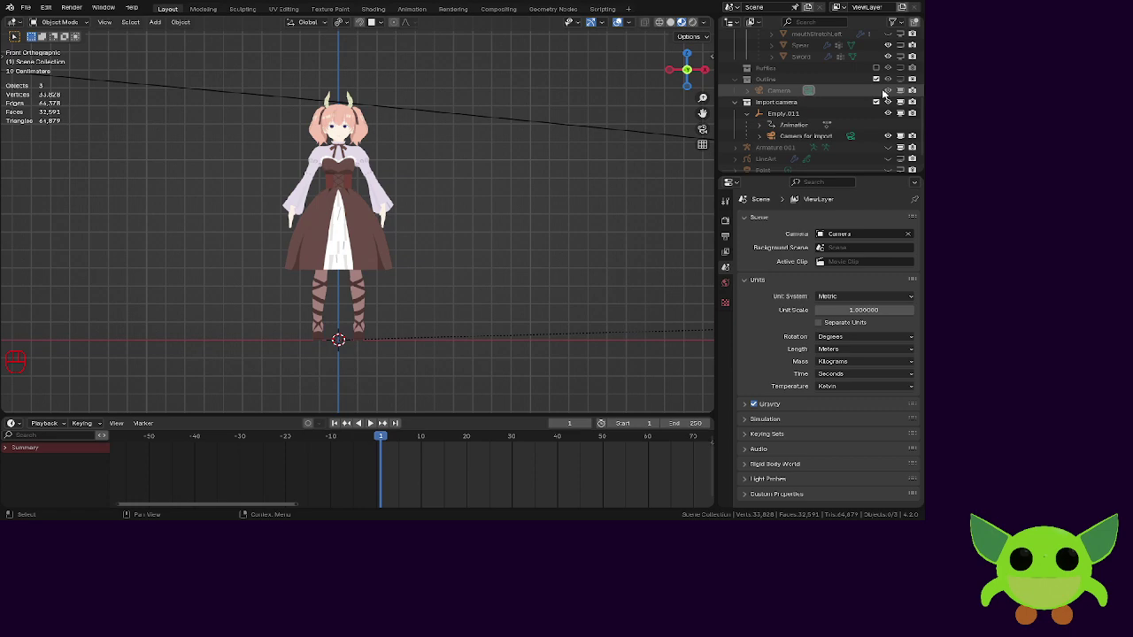
left_click(572, 117)
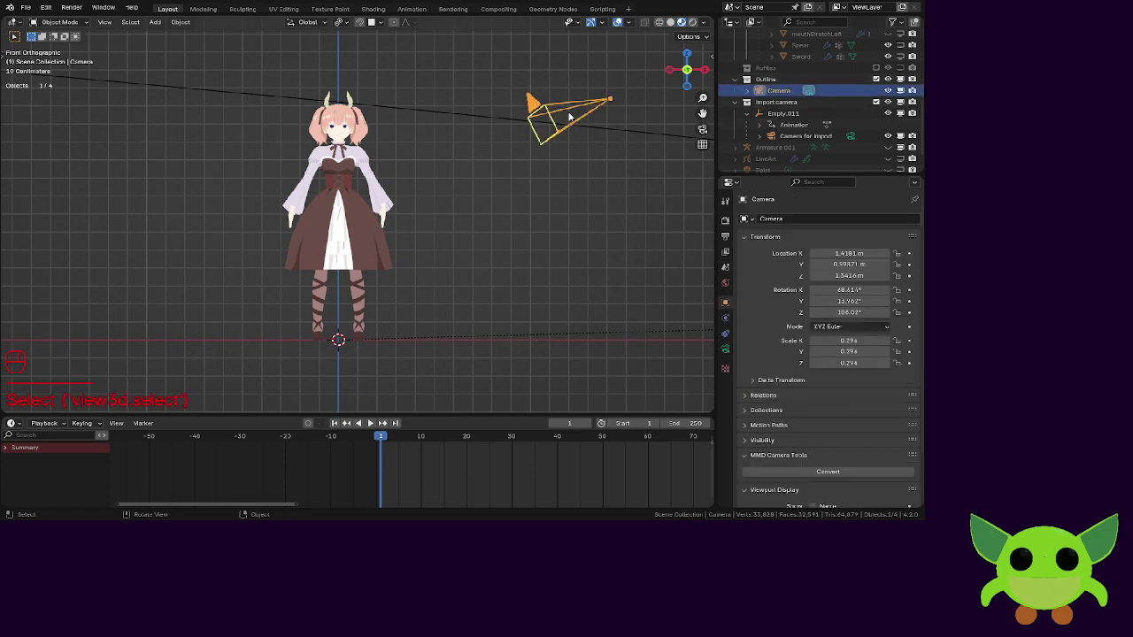
Look through the camera and try steering it around the character with the camera locked to the view.
middle_click_drag(572, 117, 384, 222)
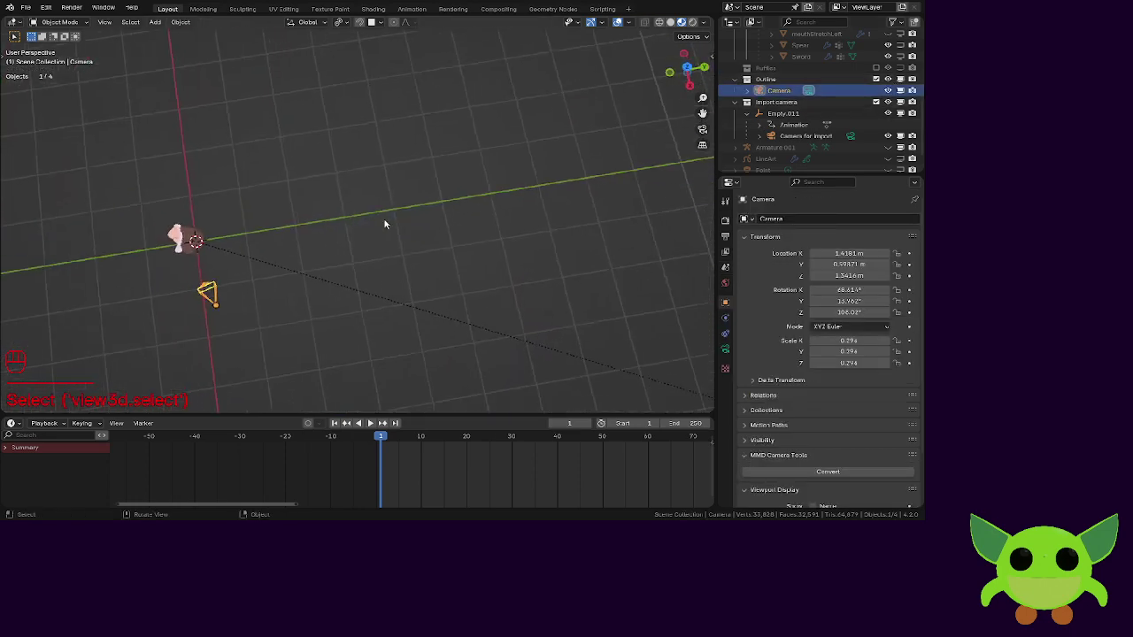
left_click(703, 129)
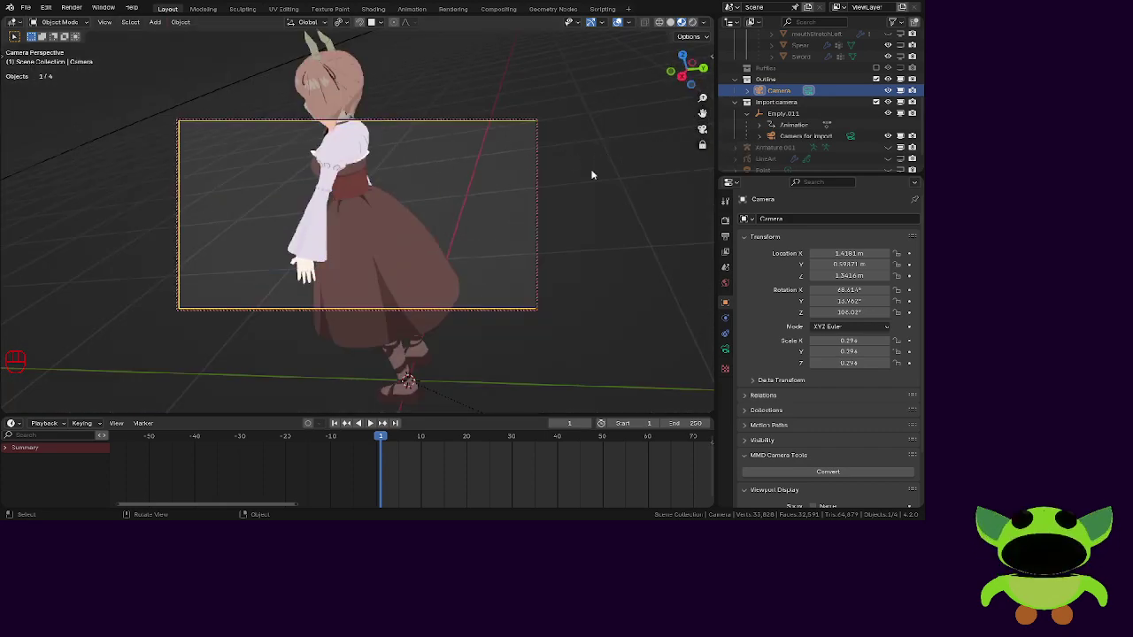
middle_click_drag(592, 171, 362, 214)
key("w")
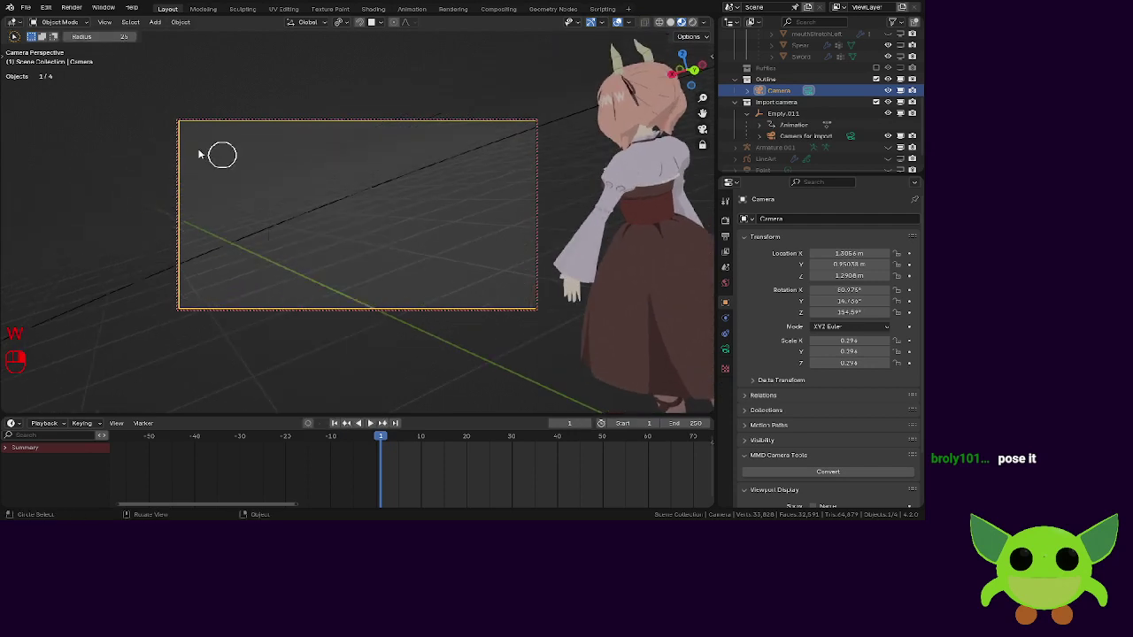
right_click(320, 214)
key("w")
key("w")
key("w")
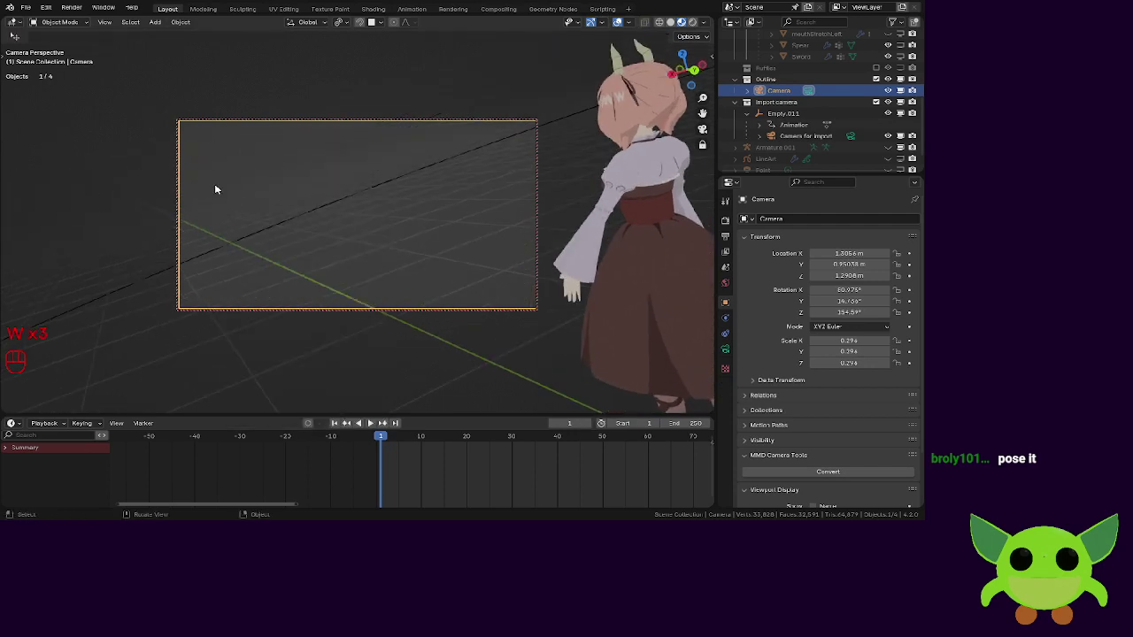
middle_click_drag(226, 188, 447, 210)
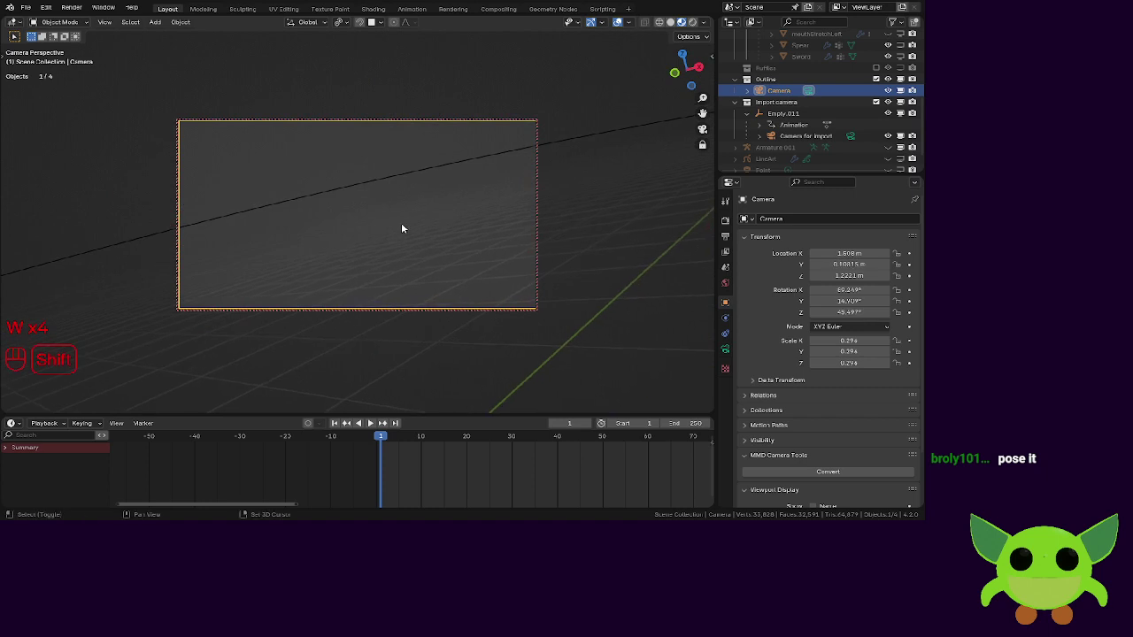
key("s")
right_click(402, 224)
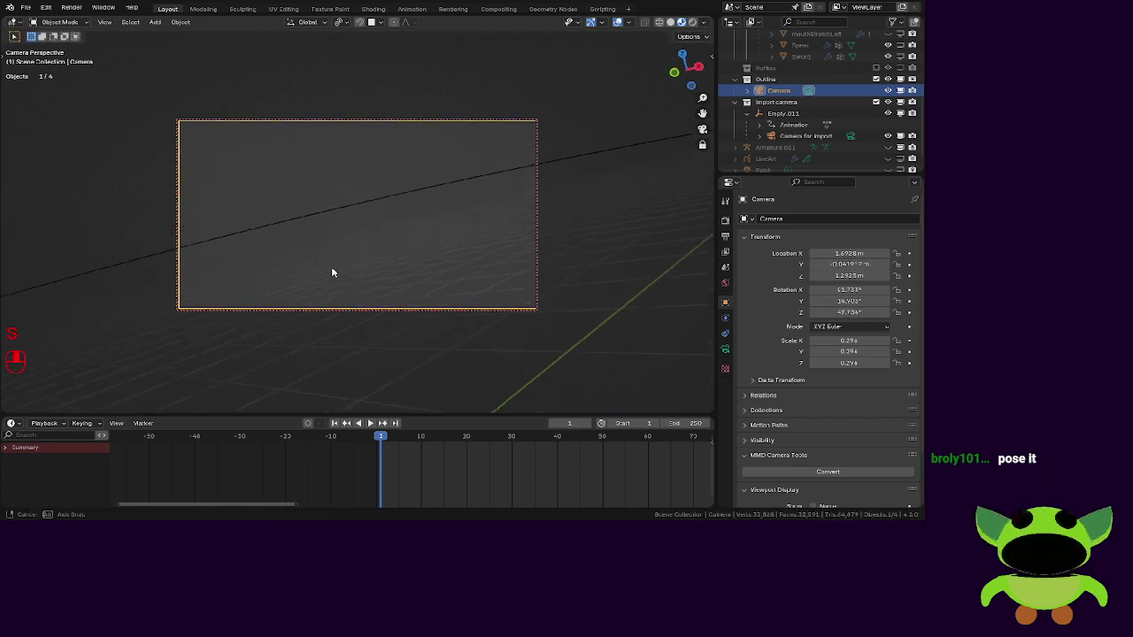
Try to frame the character from the front by orbiting and panning the locked camera.
middle_click_drag(331, 267, 239, 248)
scroll(238, 249, "down", 2)
middle_click_drag(381, 263, 355, 268)
scroll(355, 241, "up", 3)
middle_click_drag(342, 230, 619, 235, "shift")
scroll(436, 225, "up", 2)
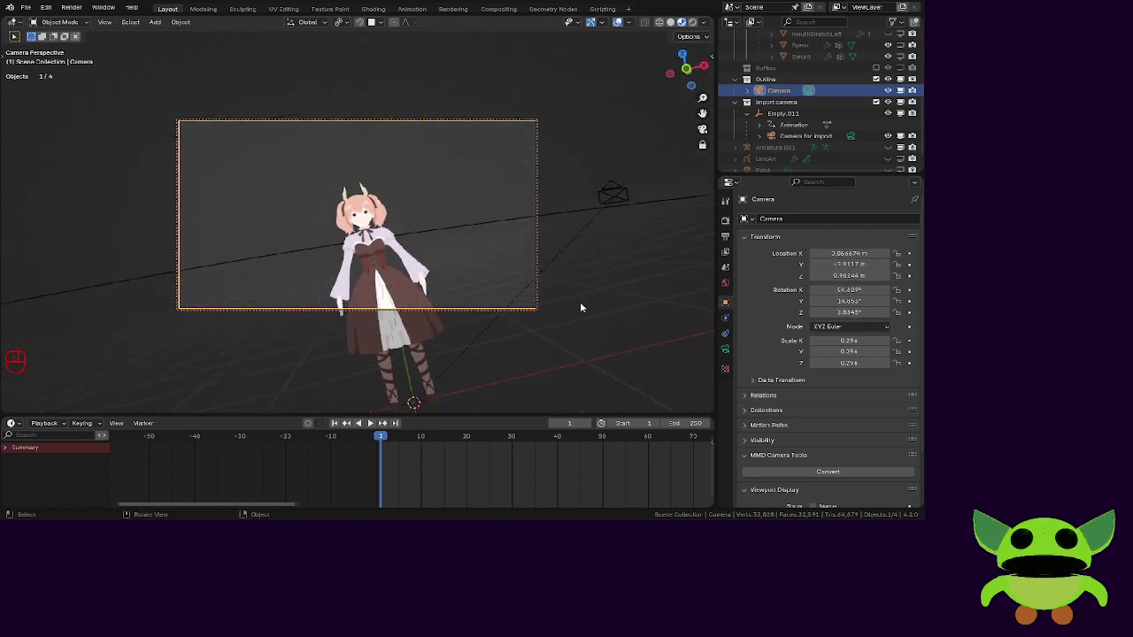
middle_click_drag(581, 306, 611, 174)
Leave the camera view, turn off the Camera to View lock and select the camera.
left_click(702, 129)
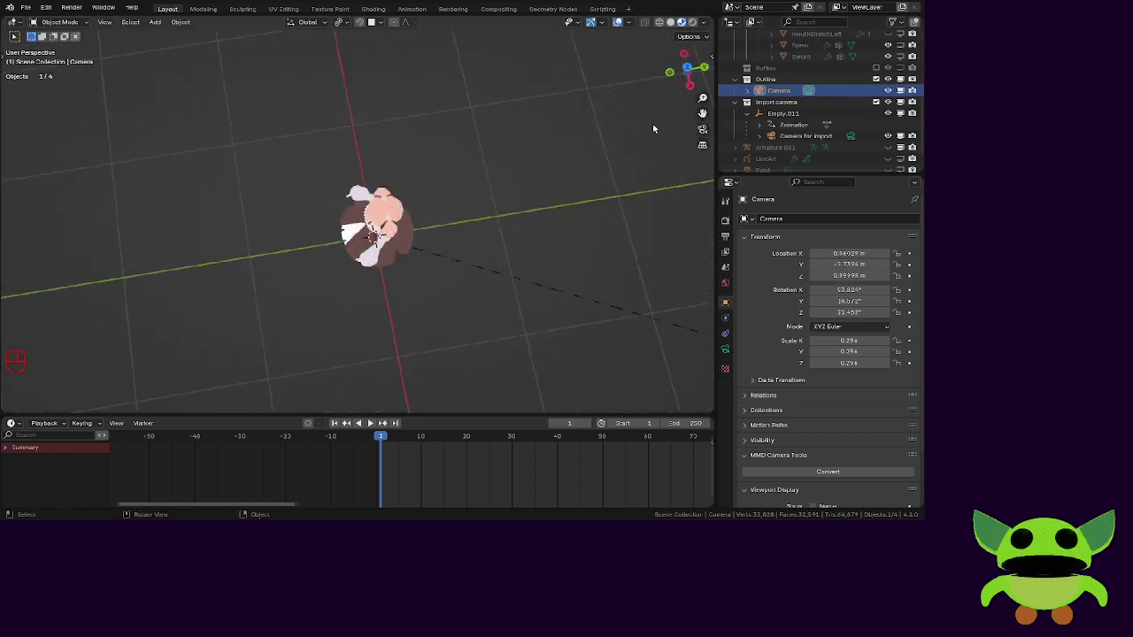
key("n")
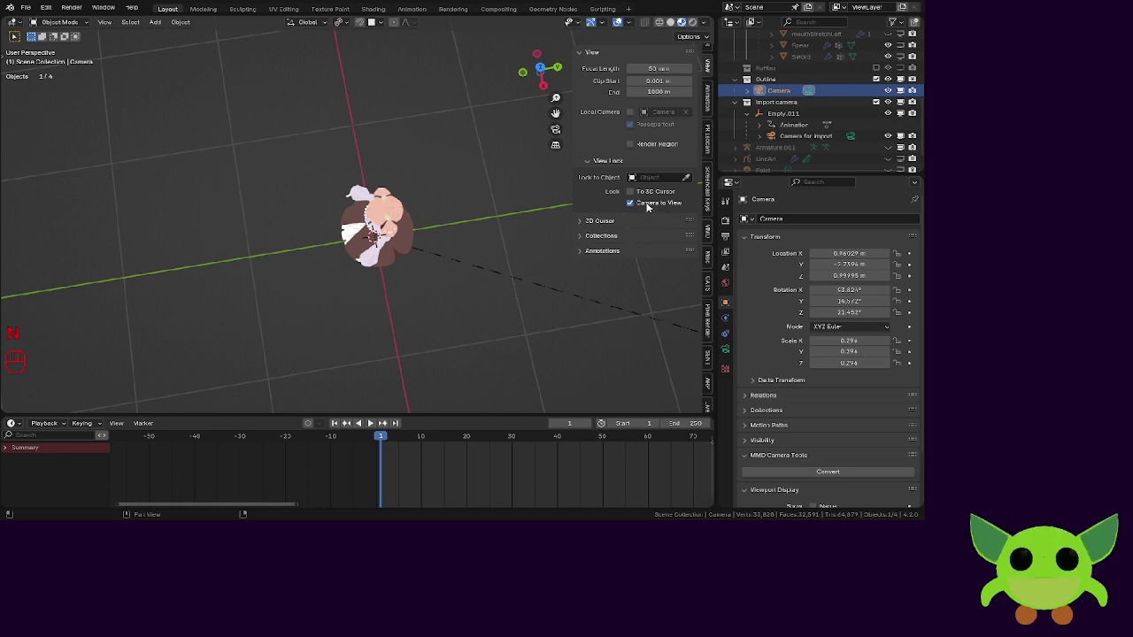
scroll(317, 196, "down", 2)
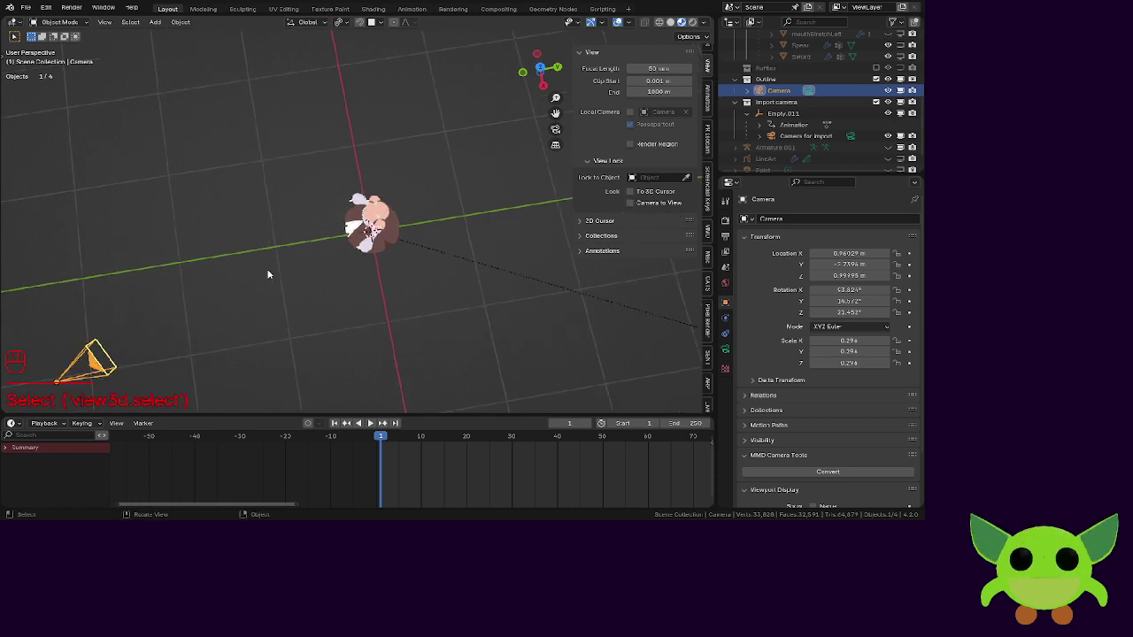
scroll(711, 64, "up", 1)
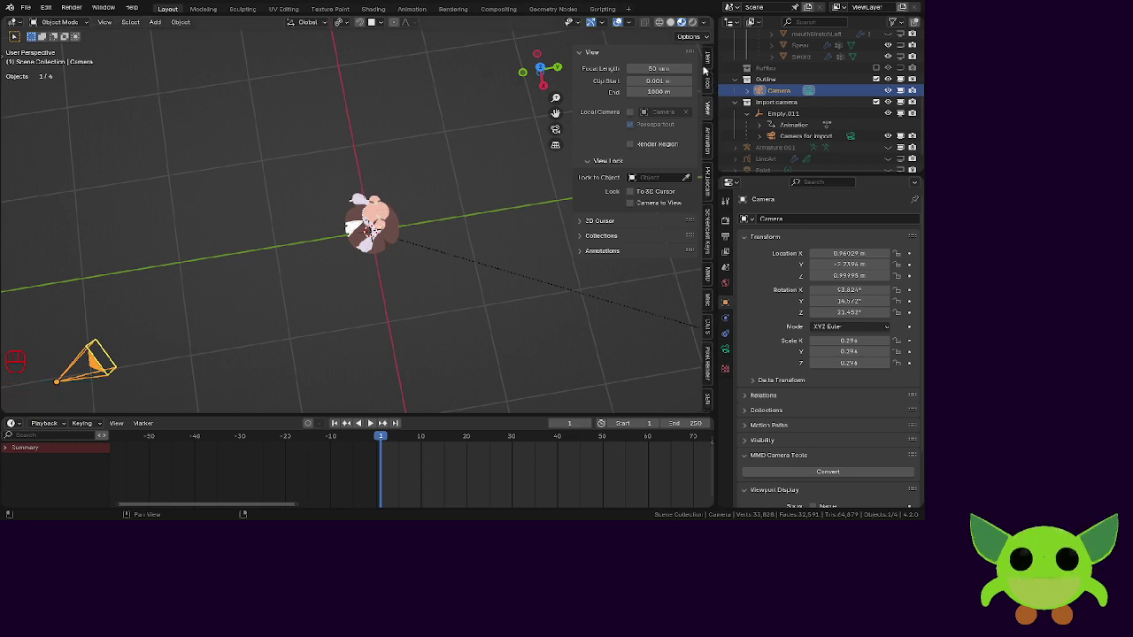
Reset the camera's location to 0 m and its rotation to 0° on all three axes.
left_click(711, 66)
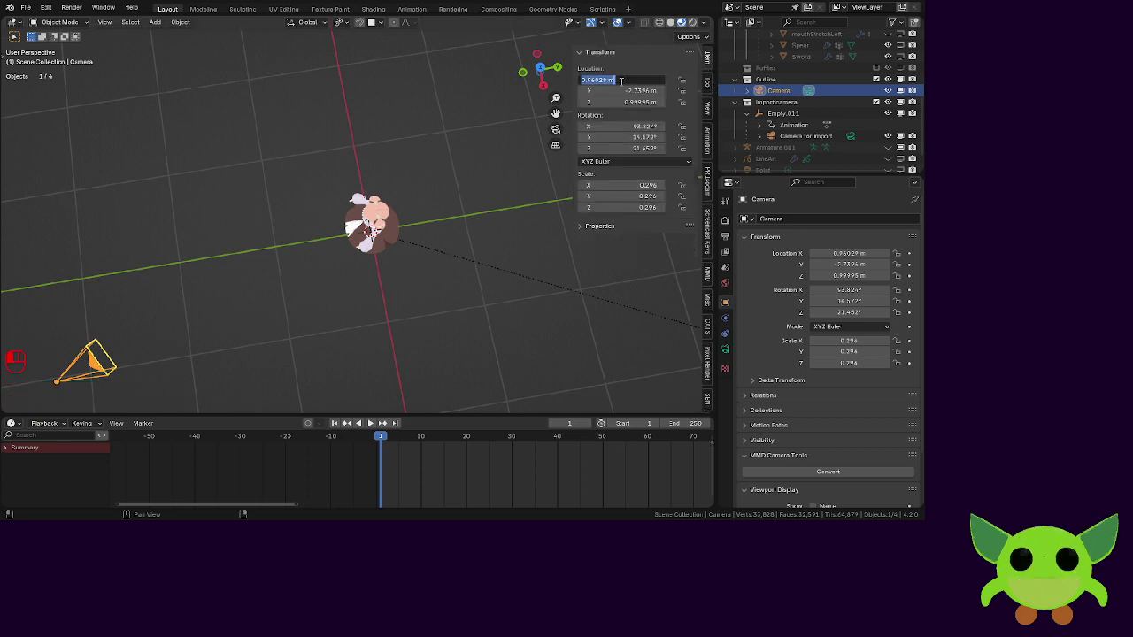
type("0")
key("Return")
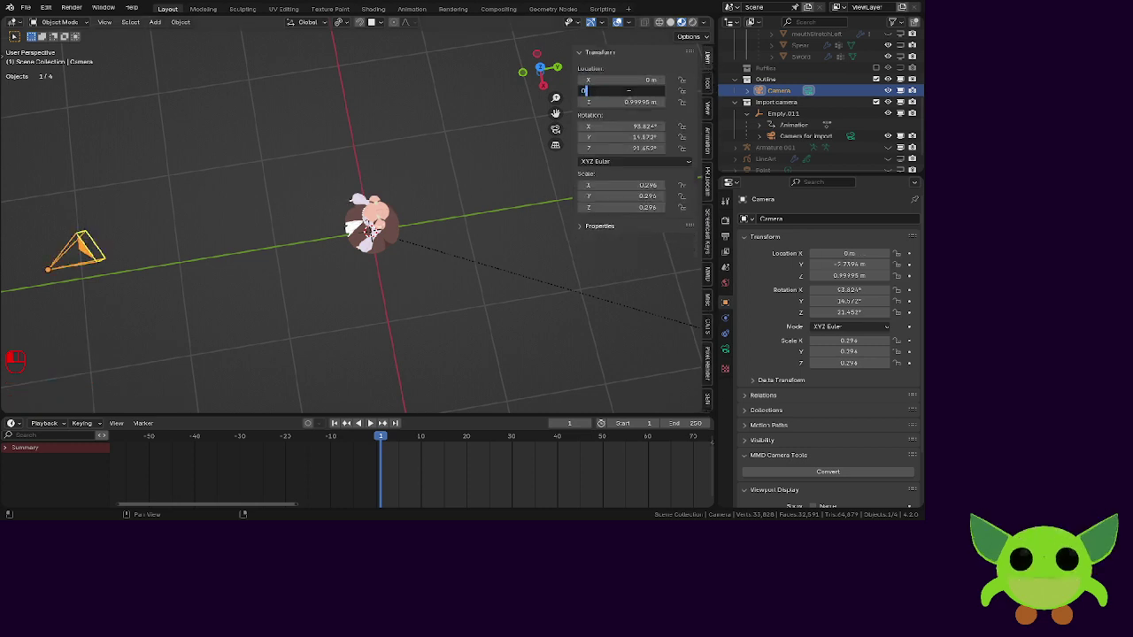
type("0")
key("Tab")
type("0")
key("Return")
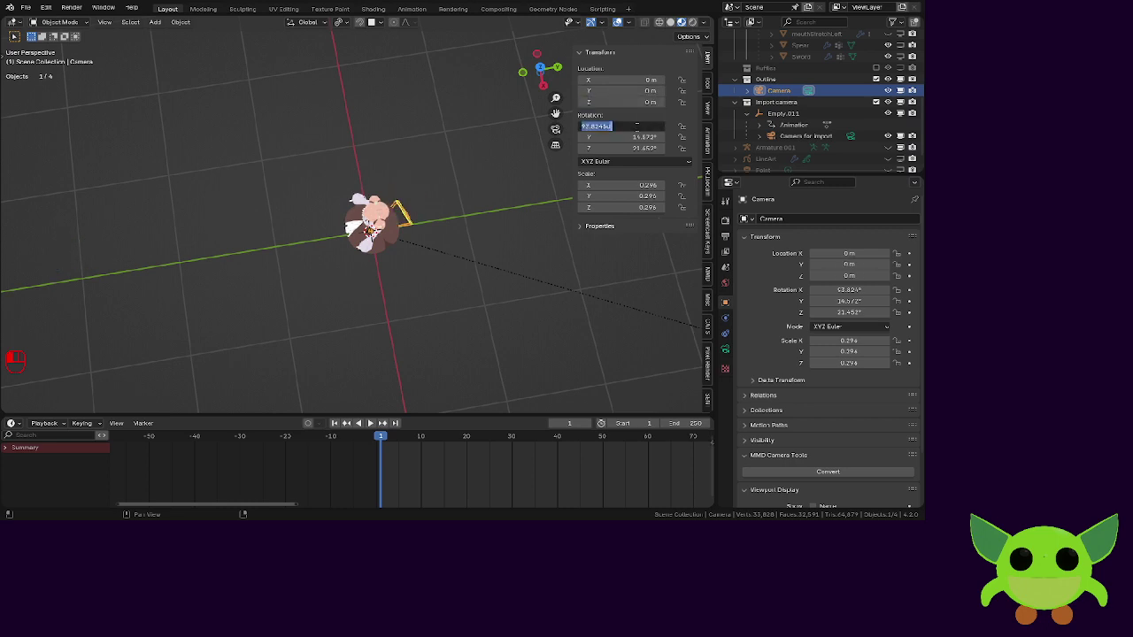
type("0")
key("Return")
key("Return")
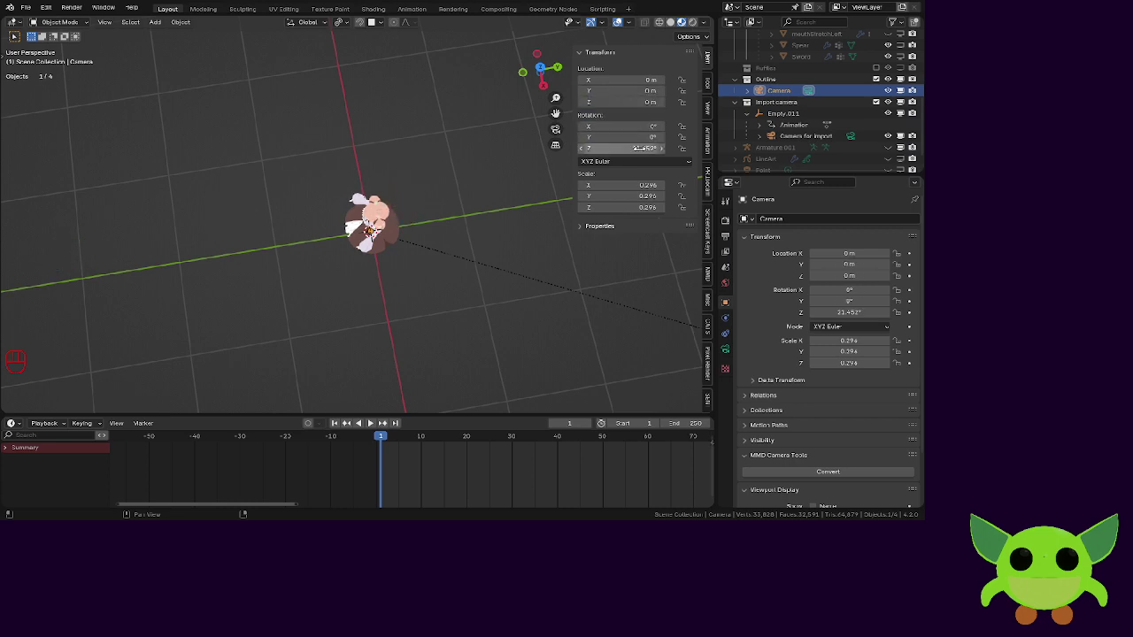
Move the camera along the Y axis to about -1.41 m, in front of the character.
key("g")
key("y")
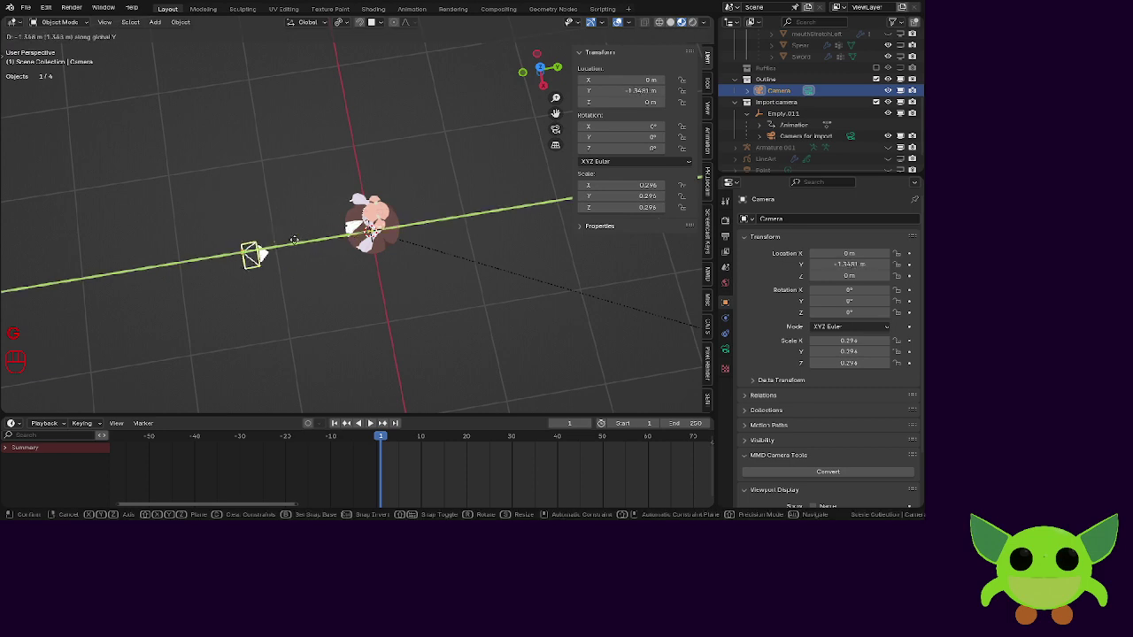
left_click(291, 239)
key("KP_3")
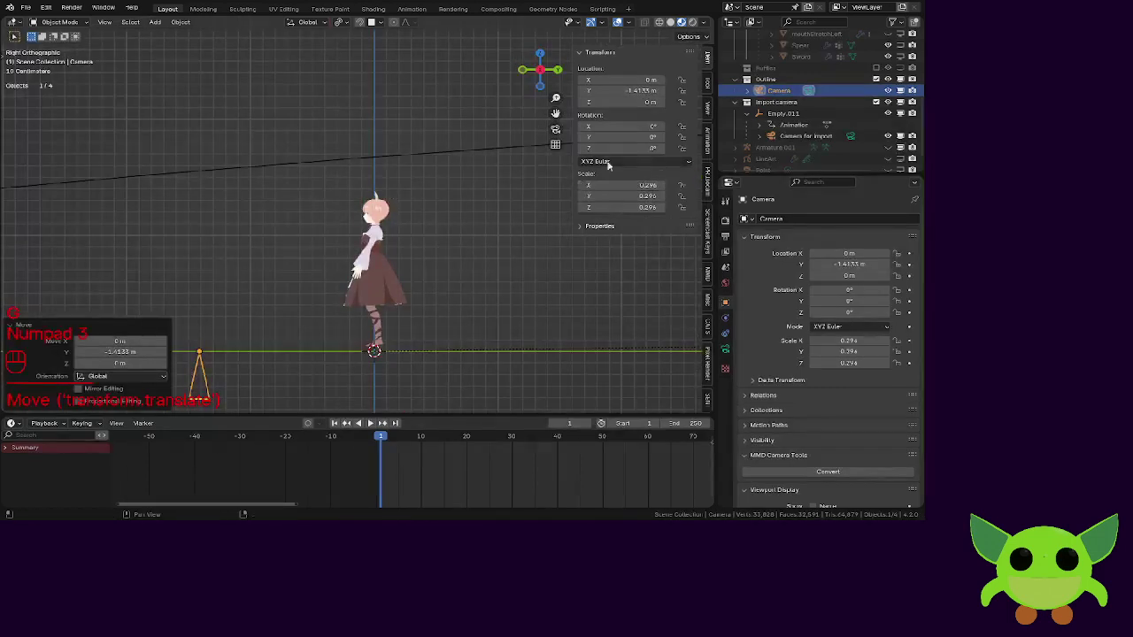
Try rotating the camera to 95° about X in the side view, and undo the rotation.
key("r")
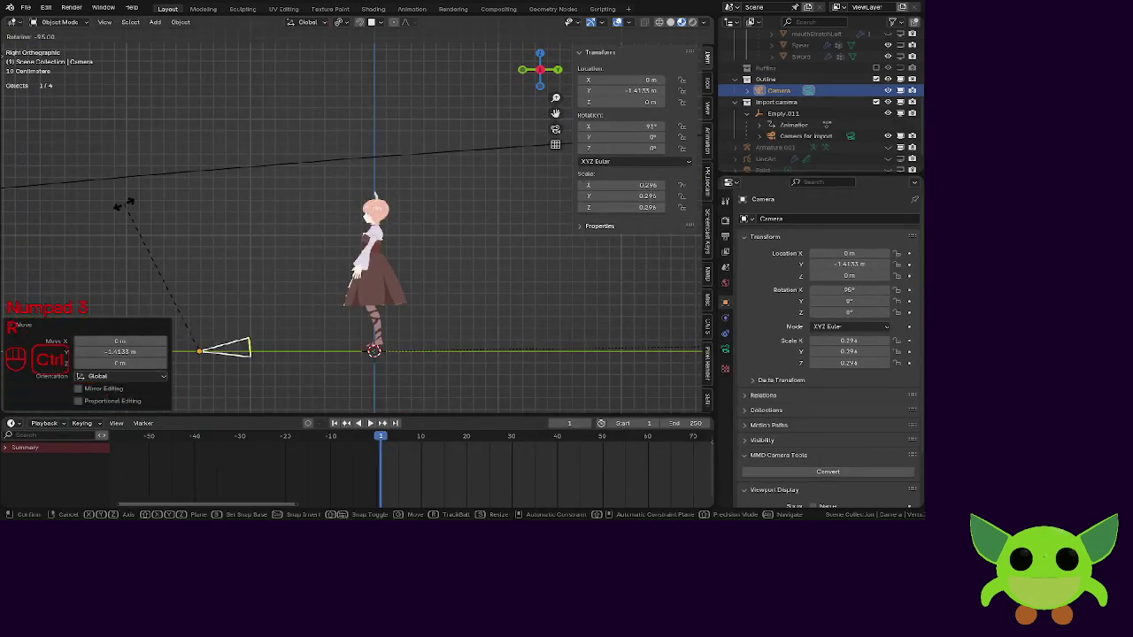
left_click(124, 205, "ctrl")
key("g")
middle_click(294, 203)
right_click(298, 152)
key("ctrl+z")
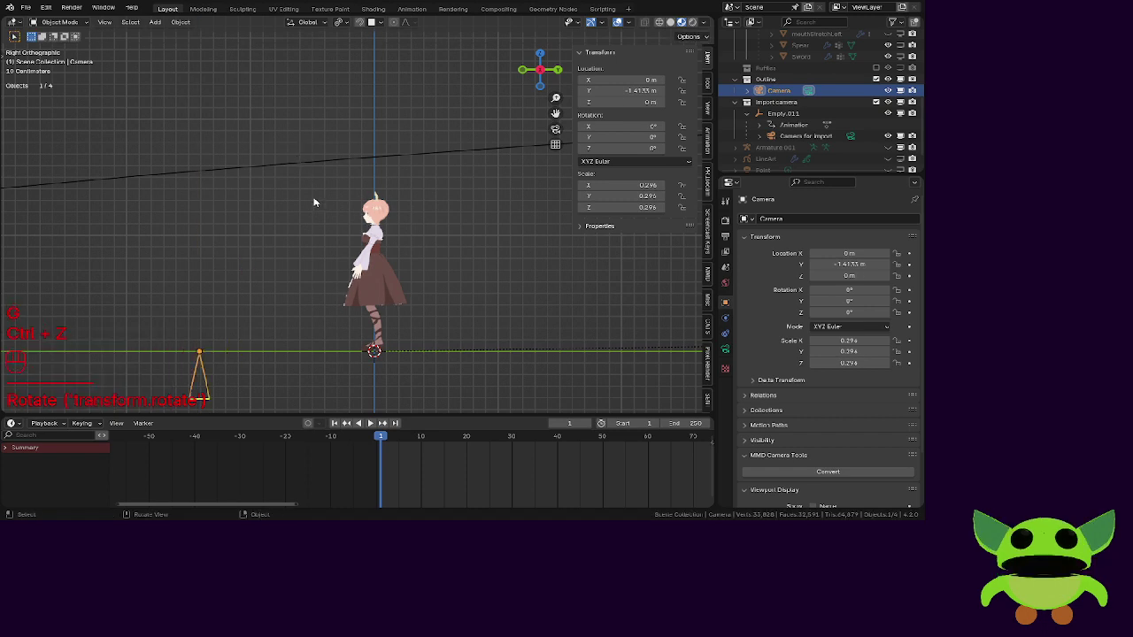
Rotate the camera to 90° about X and raise it along Z to about 0.76 m.
key("r")
left_click(101, 177)
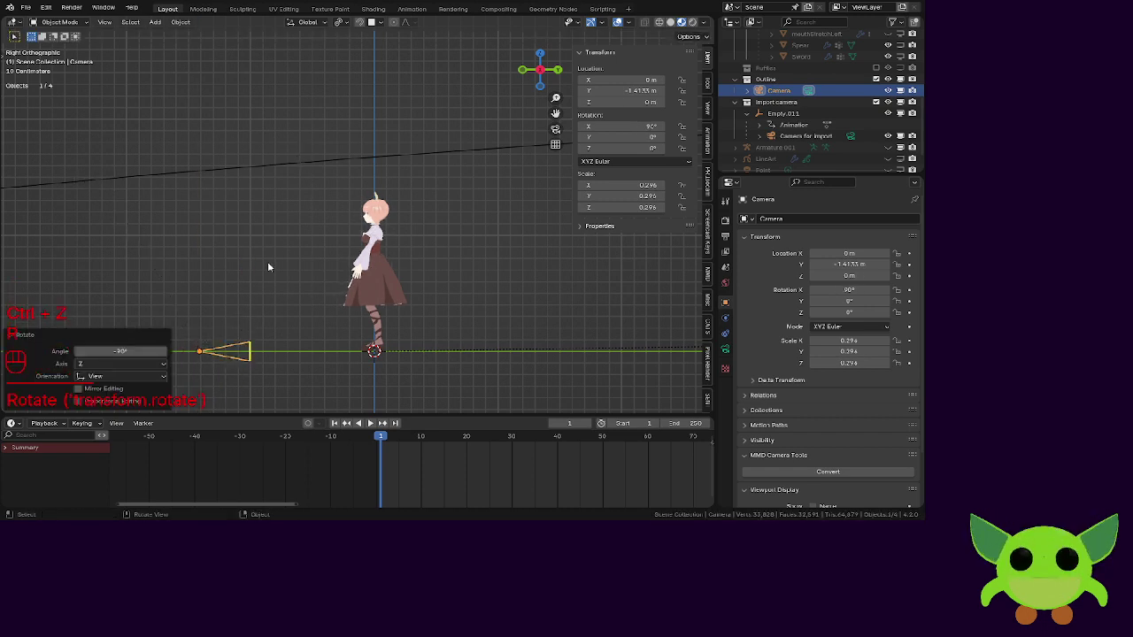
key("g")
key("z")
left_click(269, 179)
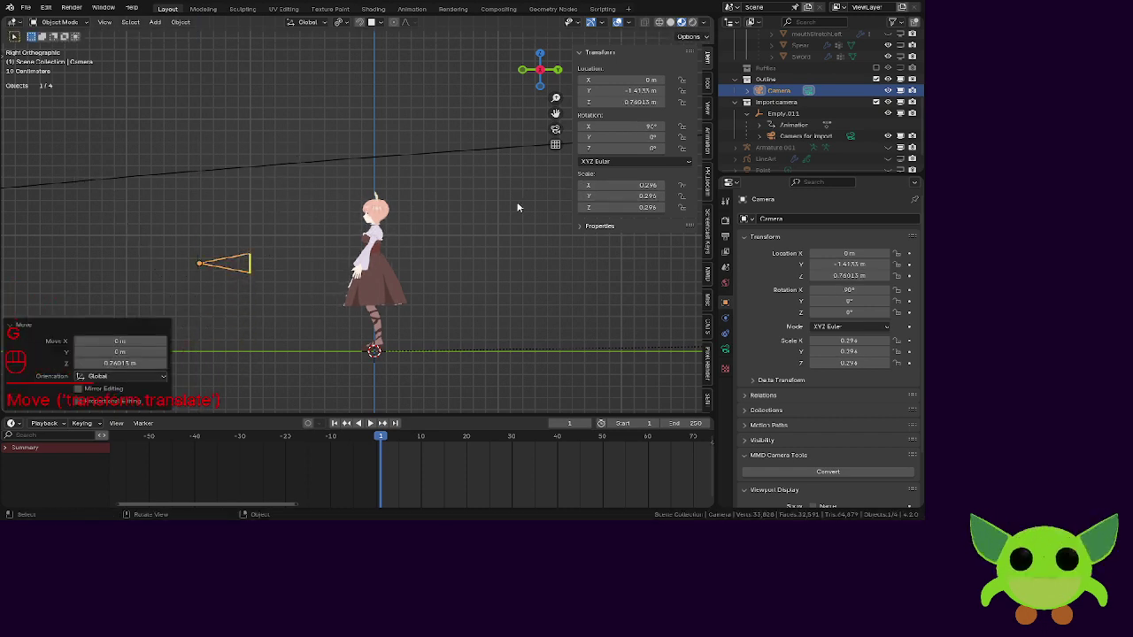
Look through the camera and move it back along Y to about -3.38 m.
left_click(554, 129)
scroll(486, 172, "down", 3)
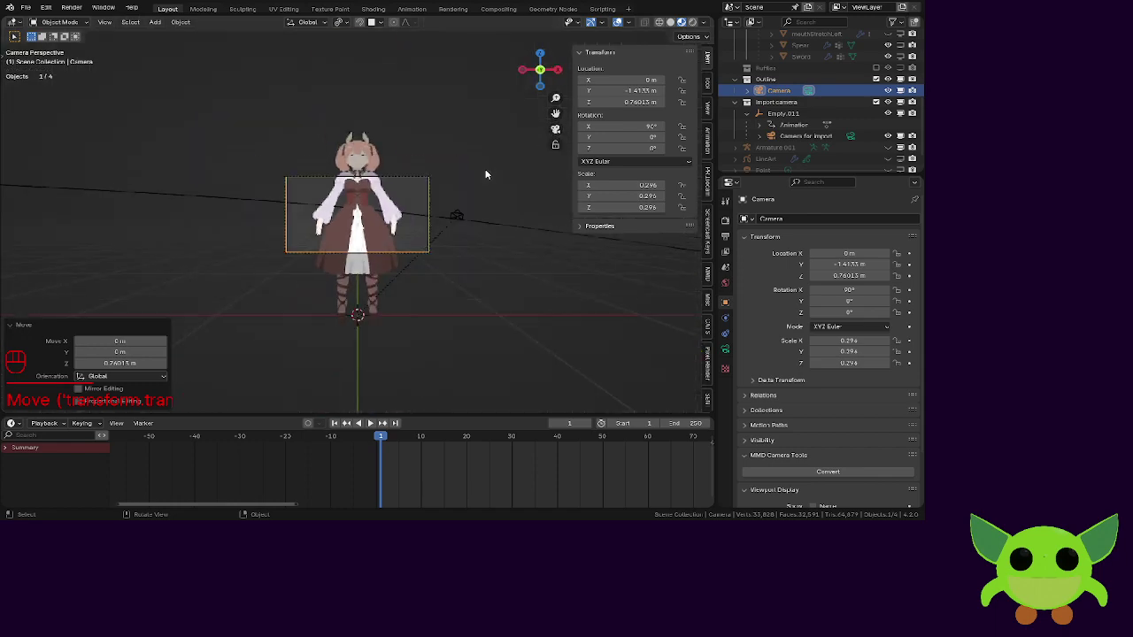
scroll(485, 174, "up", 2)
key("g")
key("y")
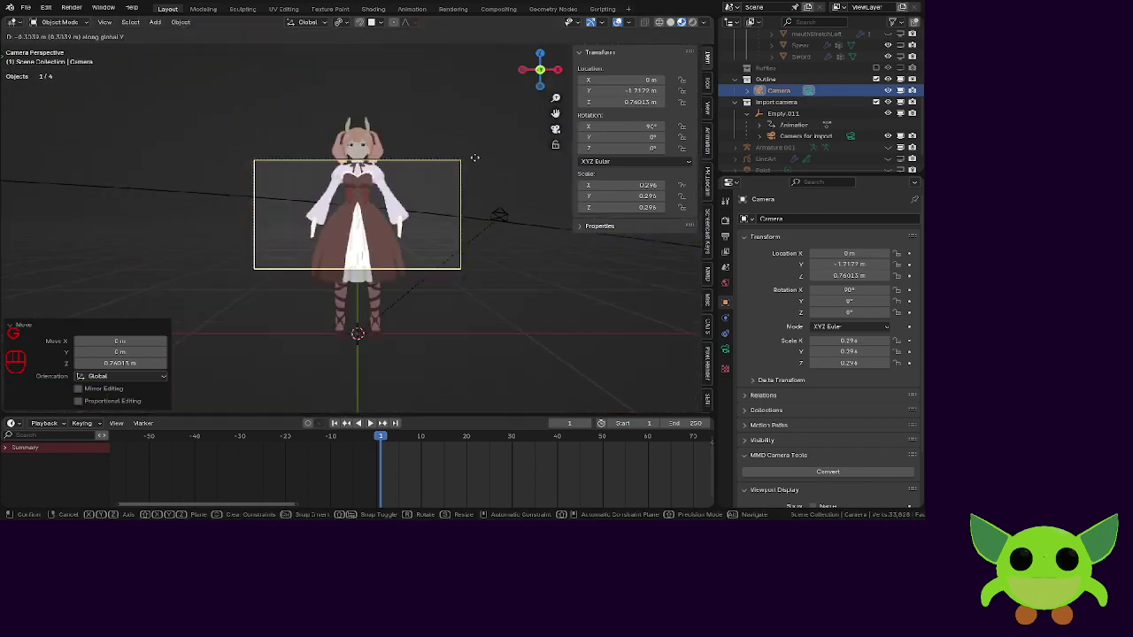
left_click(476, 141)
Lower the camera along Z to about 0.70 m and hide the viewport's Transform sidebar.
key("g")
key("z")
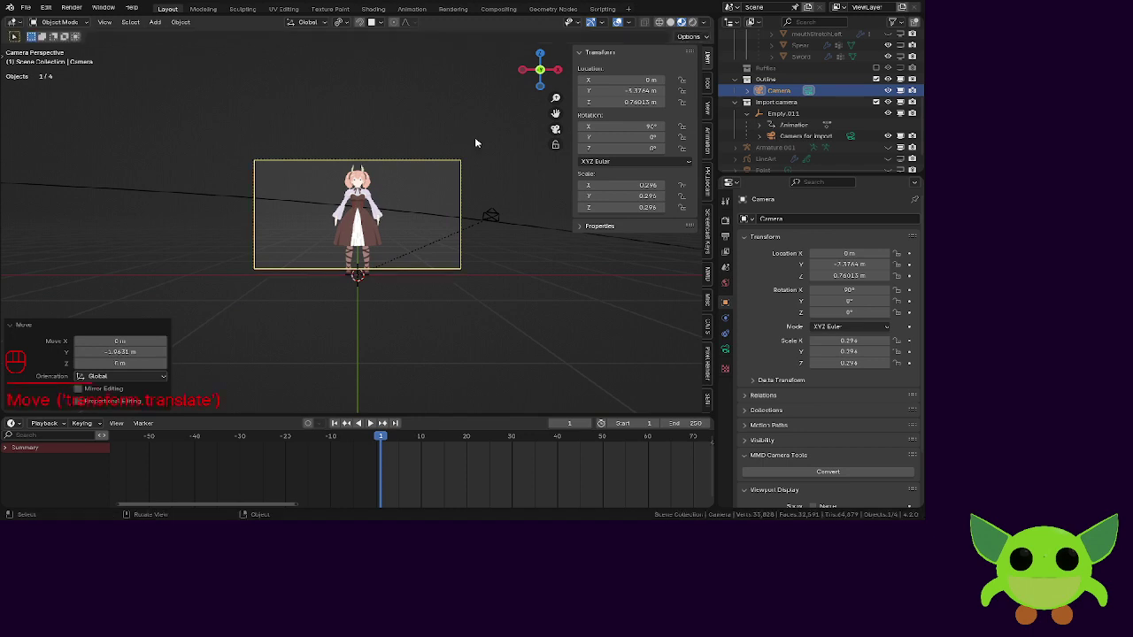
left_click(479, 153)
middle_click_drag(479, 153, 453, 216)
key("n")
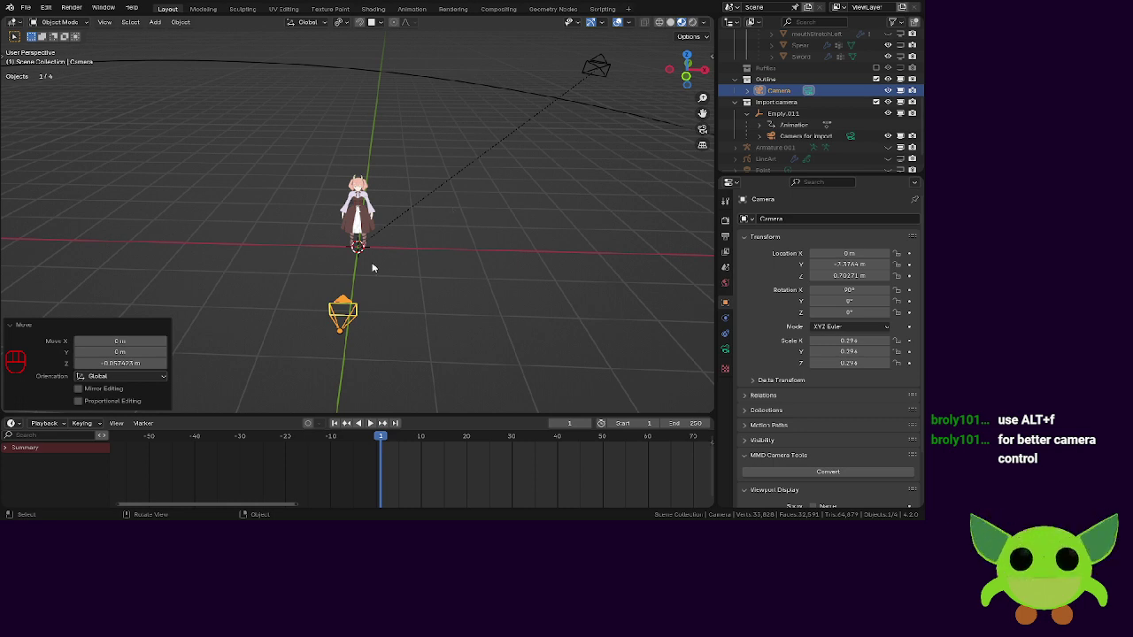
key("alt+f")
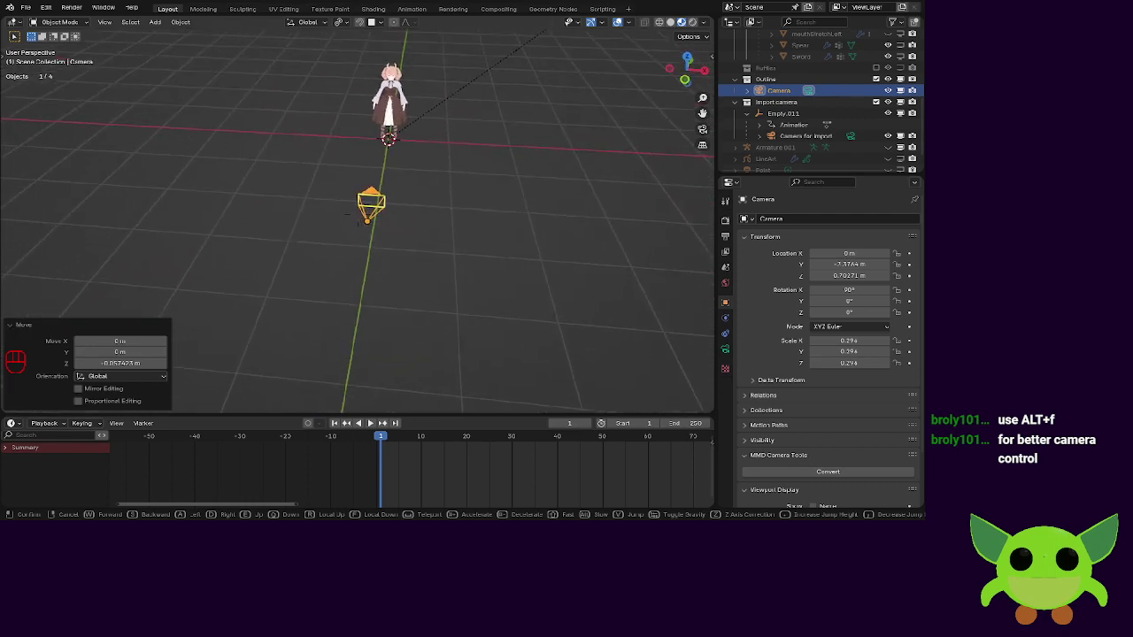
key("w")
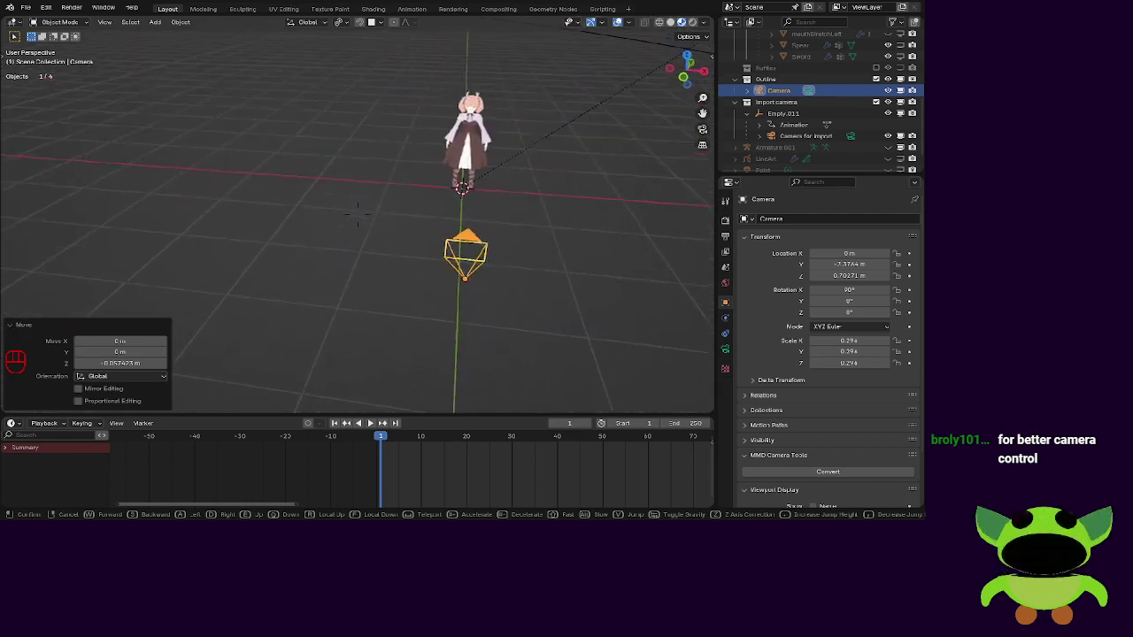
key("w")
key("q")
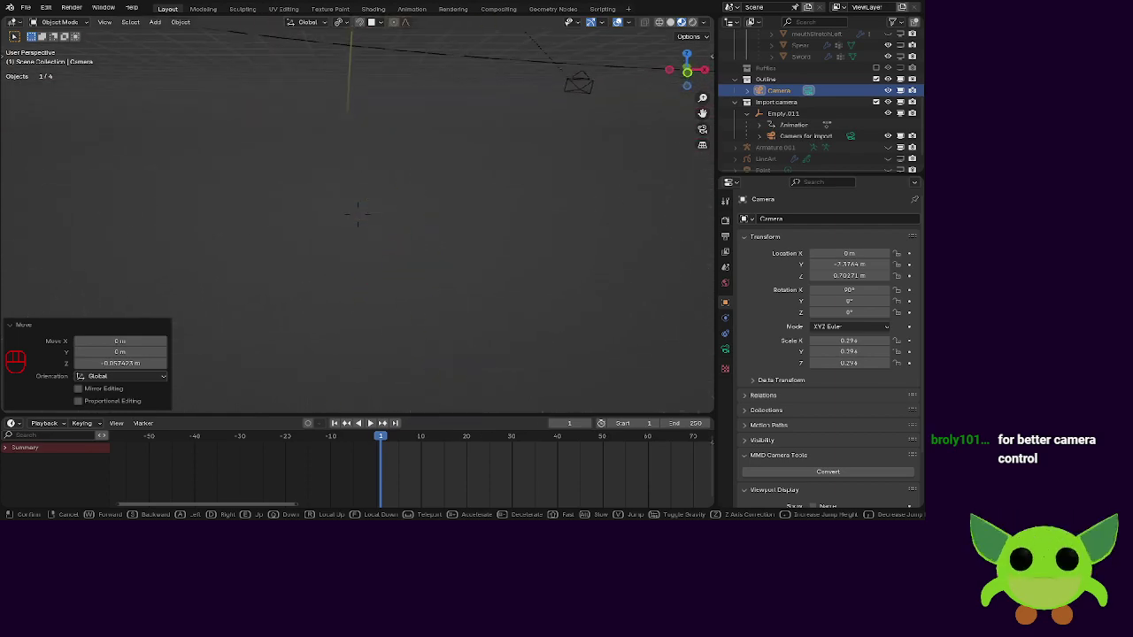
key("Escape")
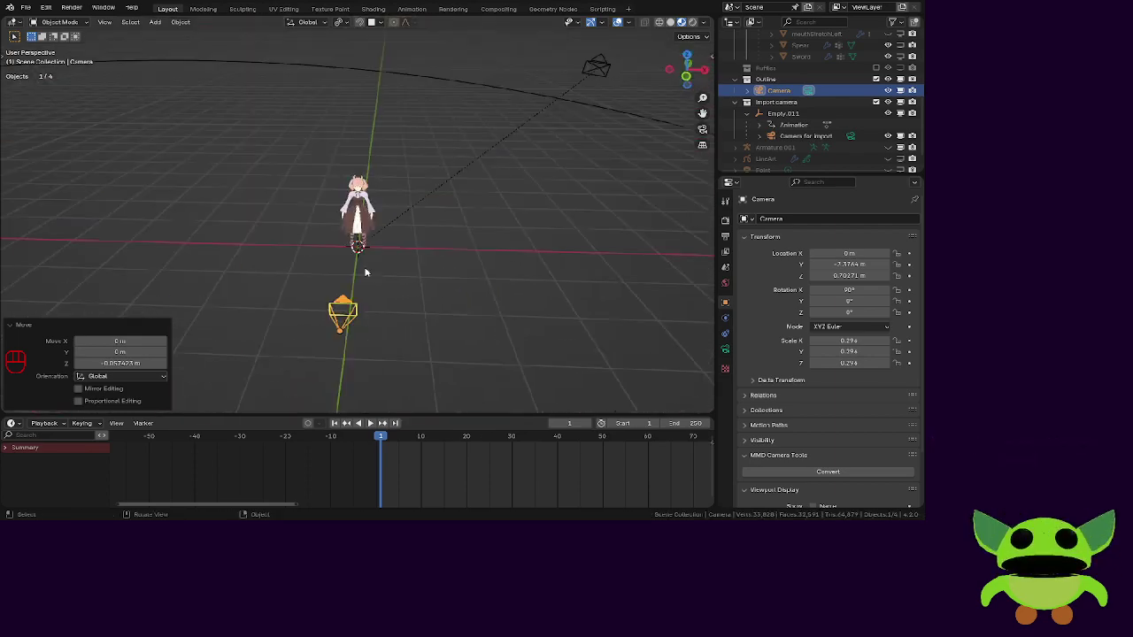
right_click(354, 271)
middle_click_drag(354, 271, 293, 304)
key("w")
key("w")
right_click(255, 184)
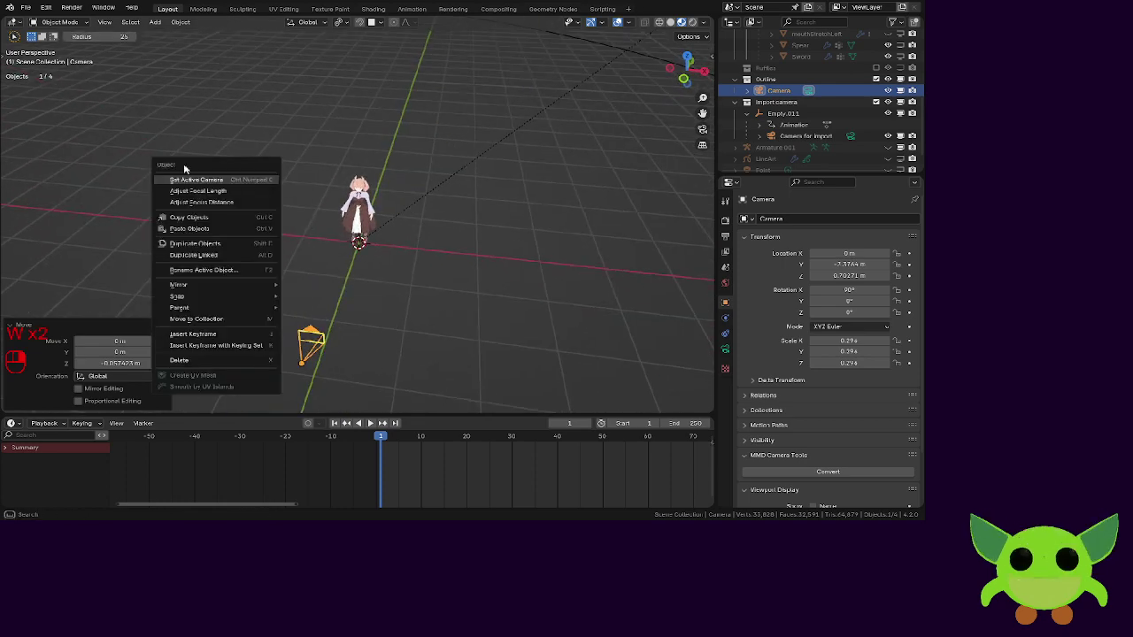
key("w")
key("w")
middle_click_drag(258, 251, 278, 111, "shift")
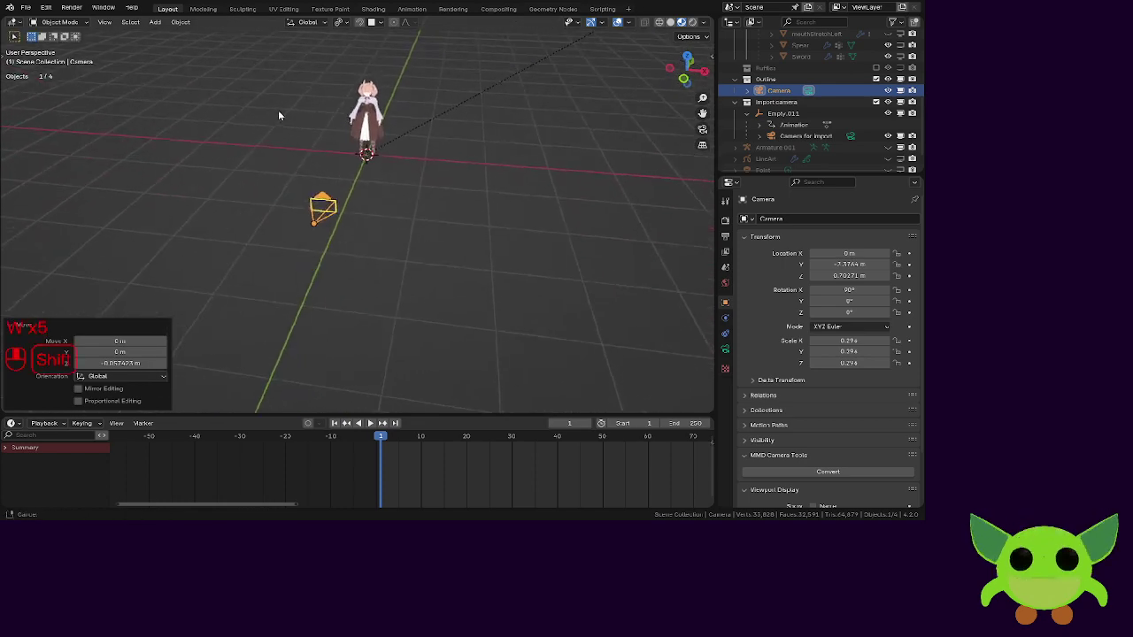
Exclude the Import camera collection from the view layer.
scroll(284, 155, "up", 4)
middle_click_drag(284, 155, 339, 245)
left_click(876, 102)
scroll(349, 144, "down", 3)
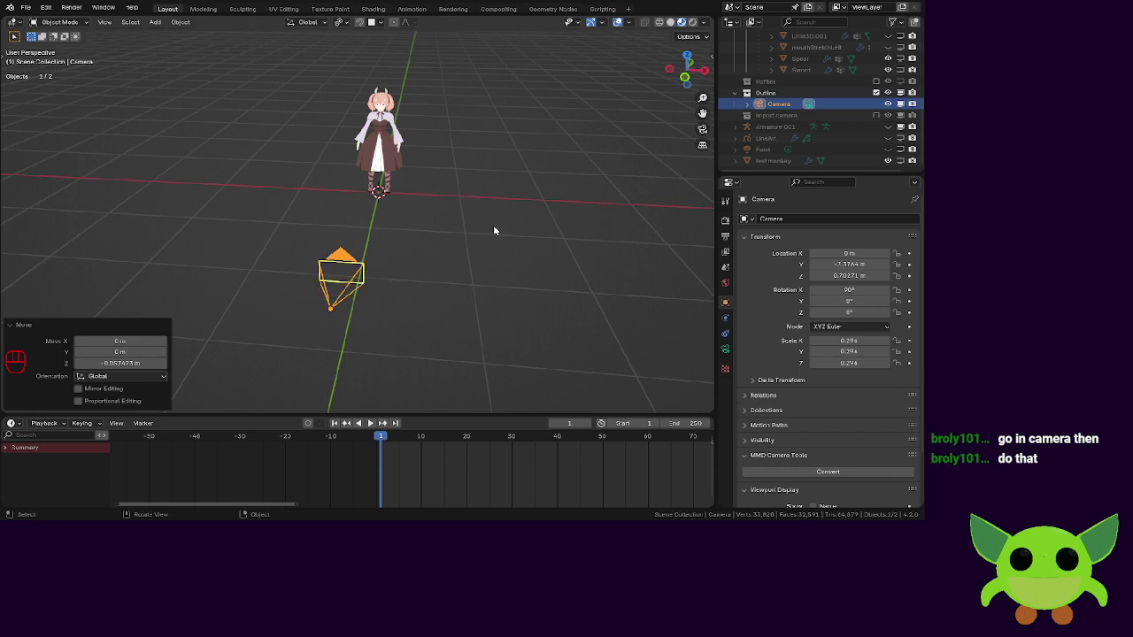
middle_click_drag(493, 226, 497, 259)
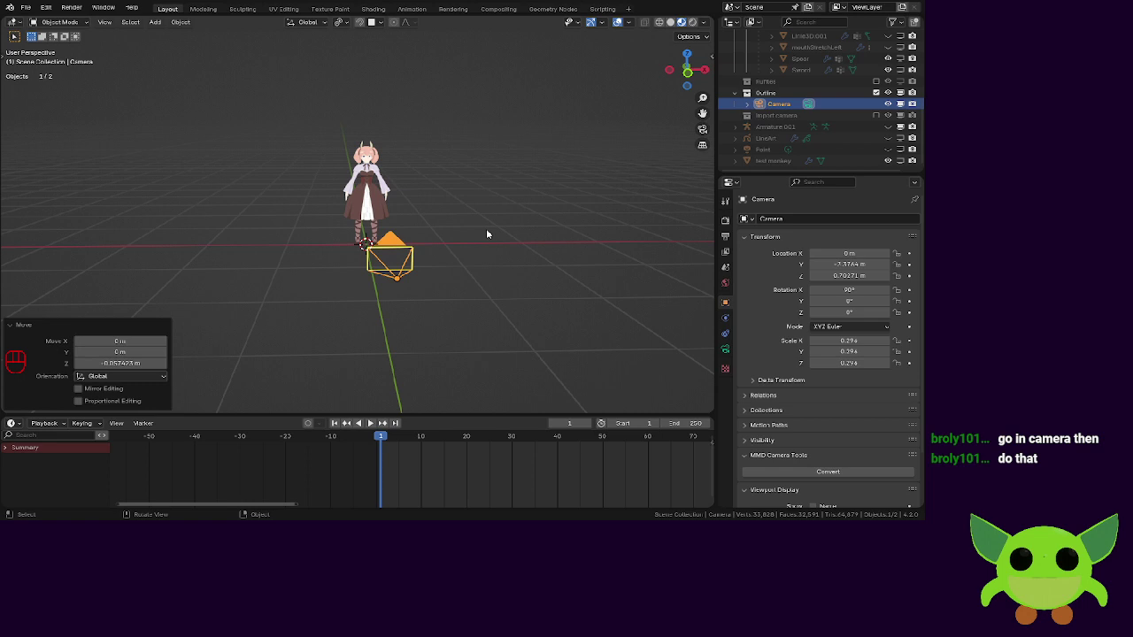
Look through the scene camera and move it back along Y to about -3.52 m to frame the character's full body.
left_click(703, 130)
scroll(428, 183, "up", 3)
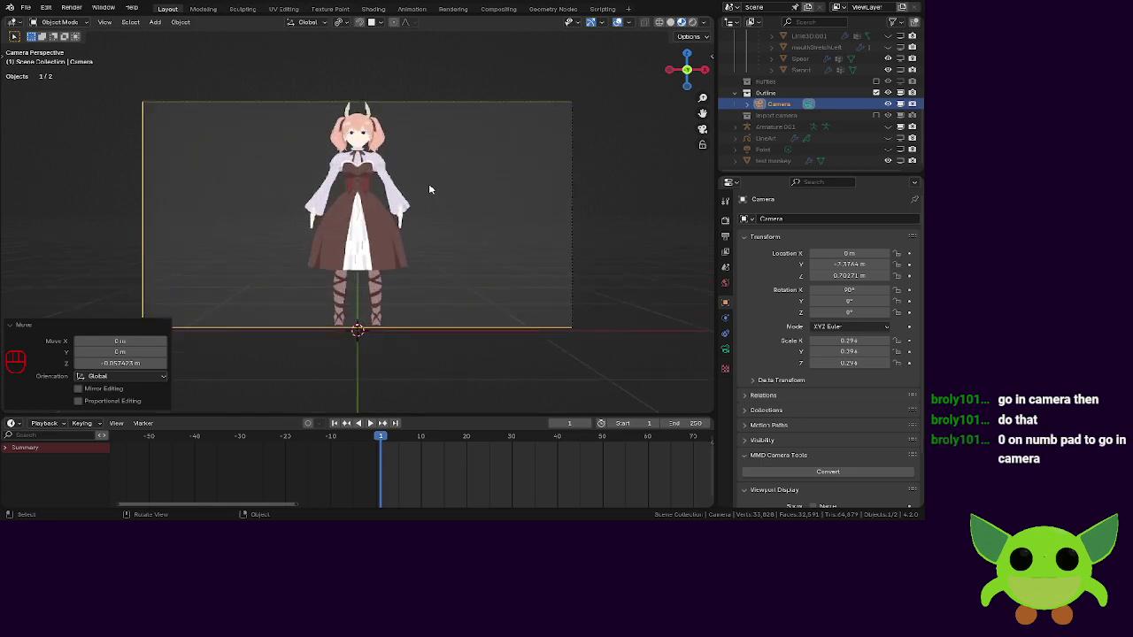
scroll(429, 189, "up", 1)
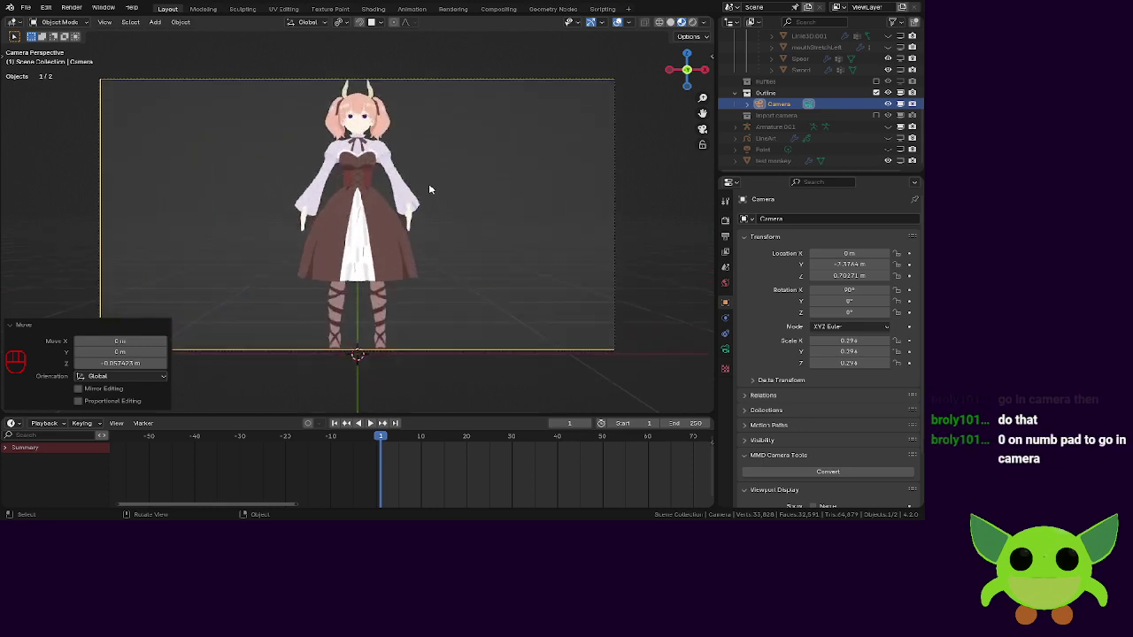
left_click(41, 329)
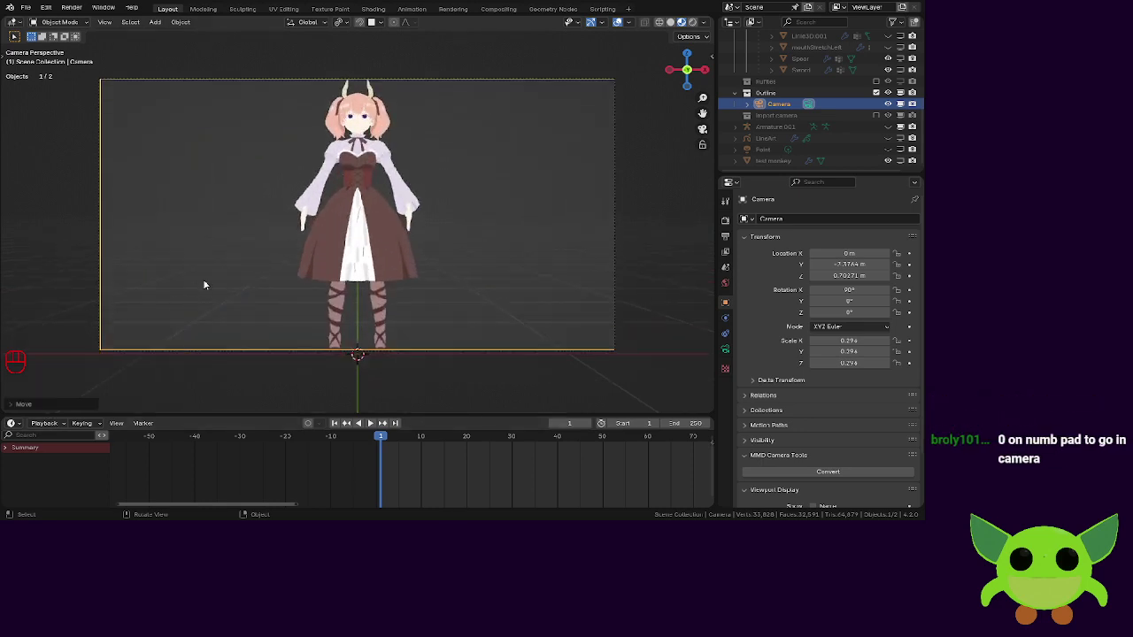
key("g")
key("y")
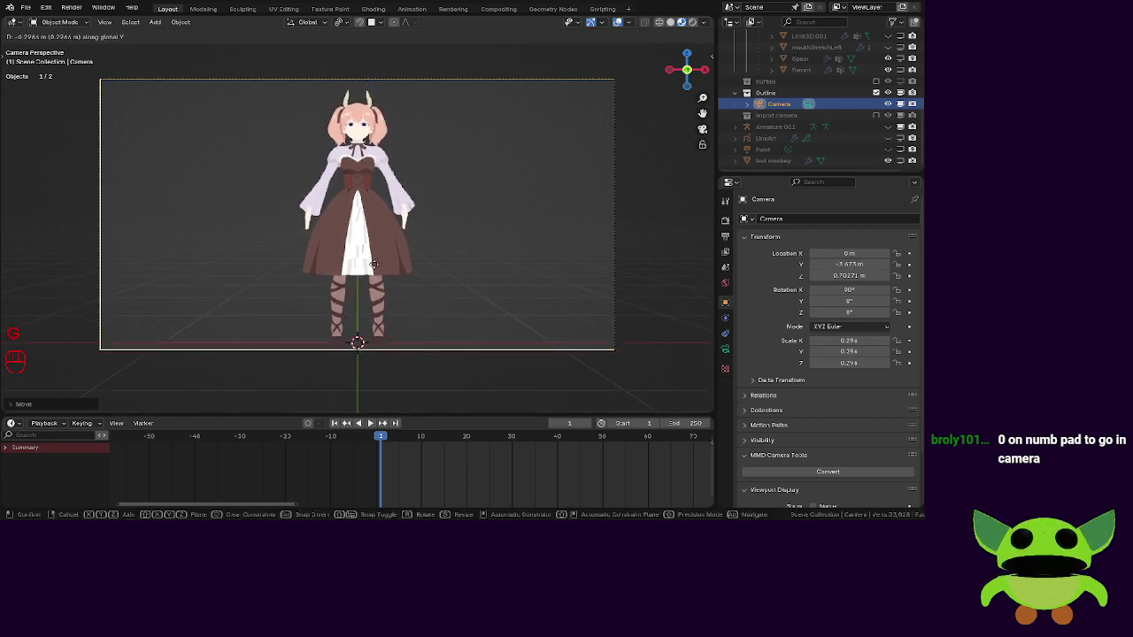
left_click(375, 266)
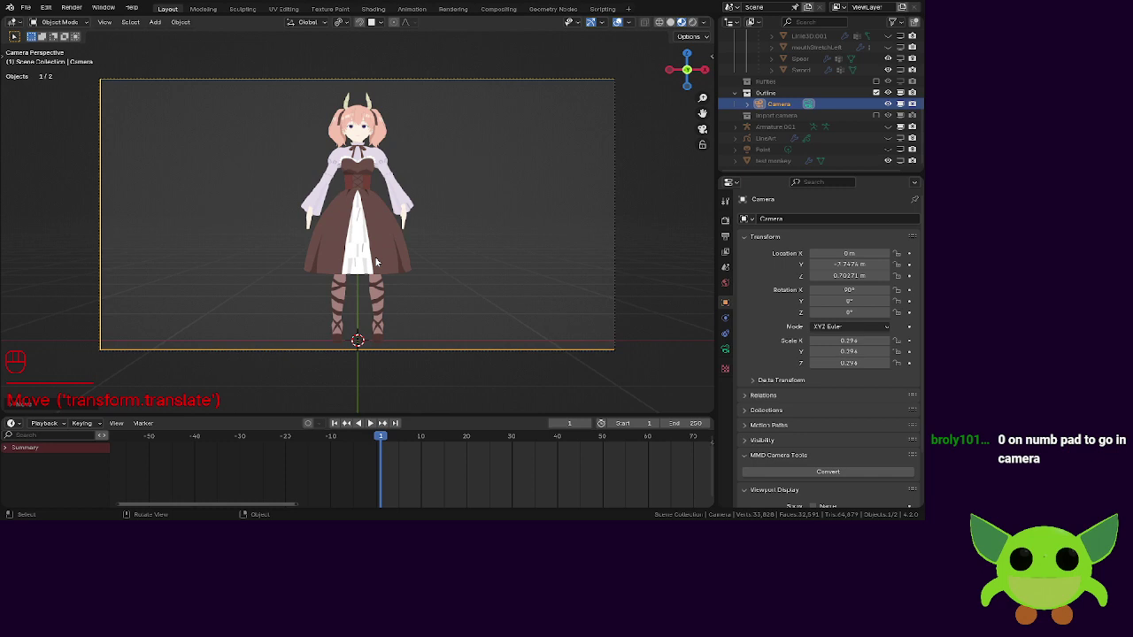
key("g")
key("y")
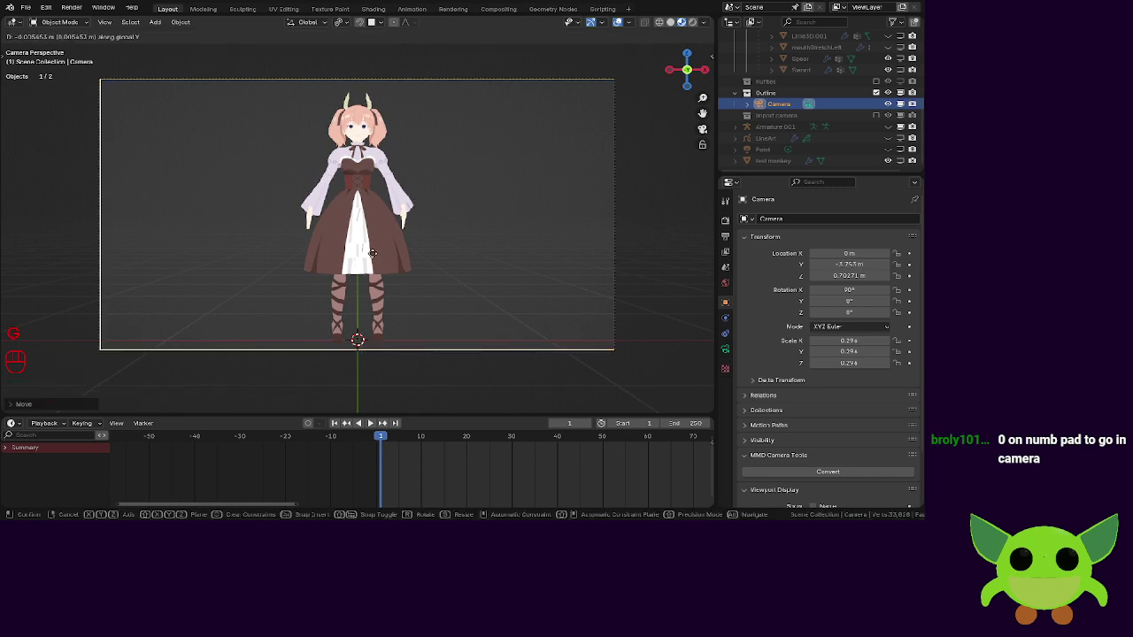
left_click(364, 287)
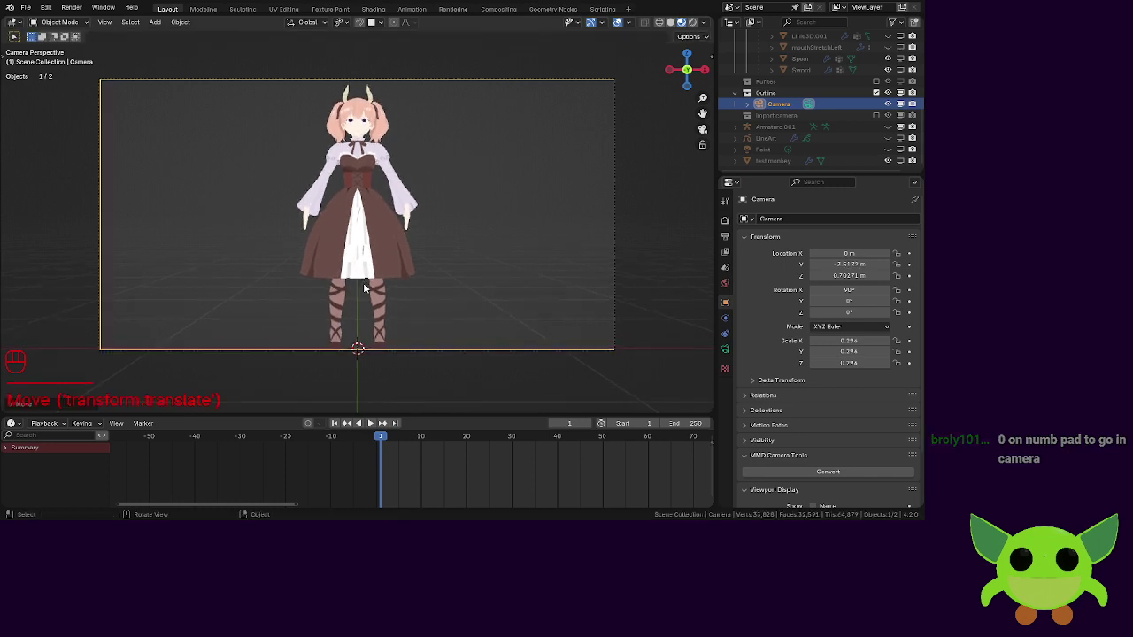
Lower the camera along Z to about 0.68 m and save the file.
key("g")
key("z")
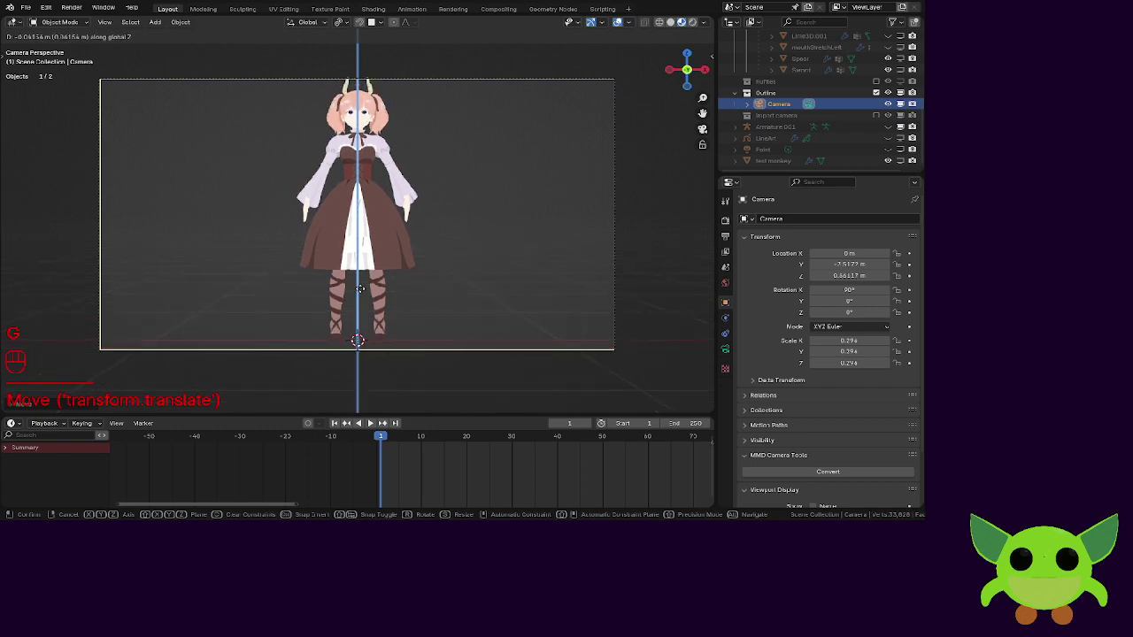
left_click(362, 288)
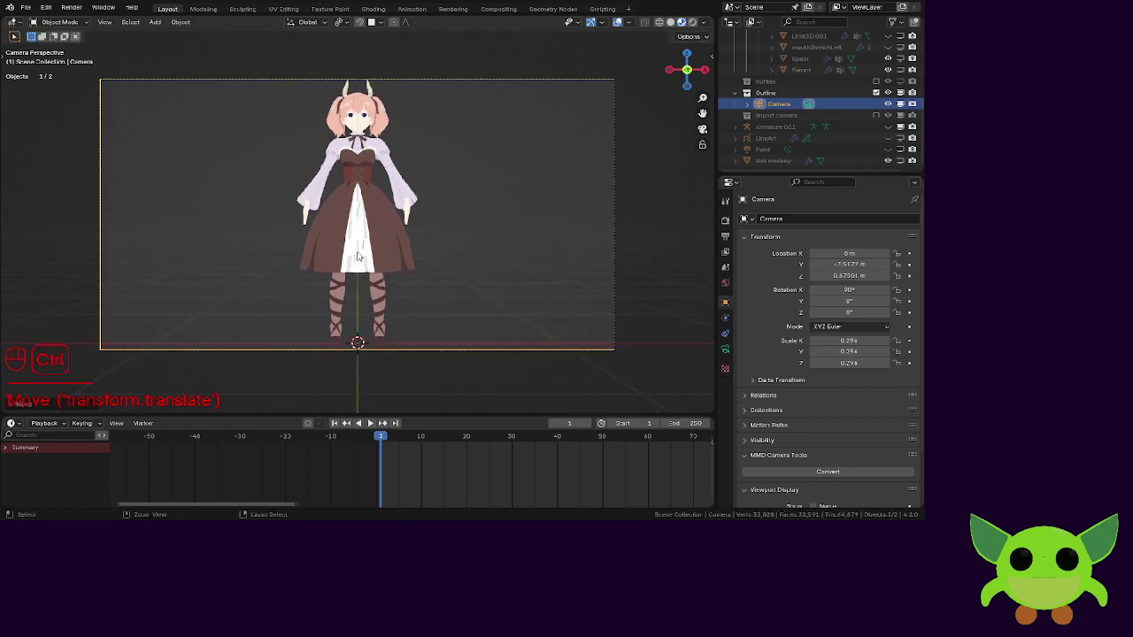
key("ctrl+s")
left_click(437, 250)
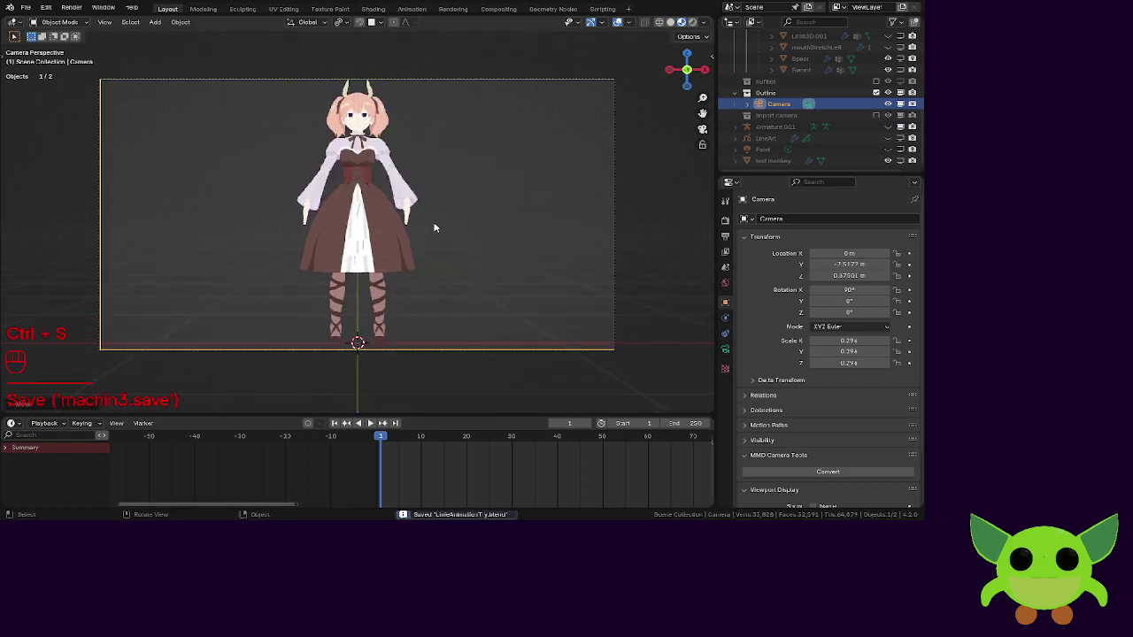
scroll(405, 242, "down", 2)
middle_click_drag(406, 241, 385, 281)
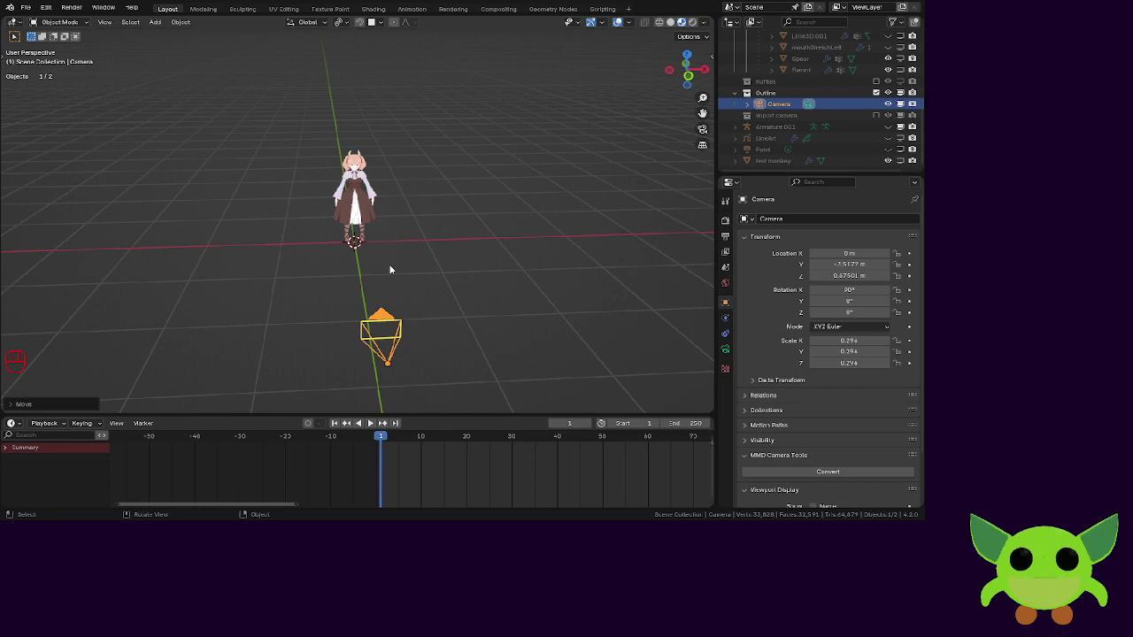
key("KP_0")
key("KP_0")
key("KP_0")
key("KP_0")
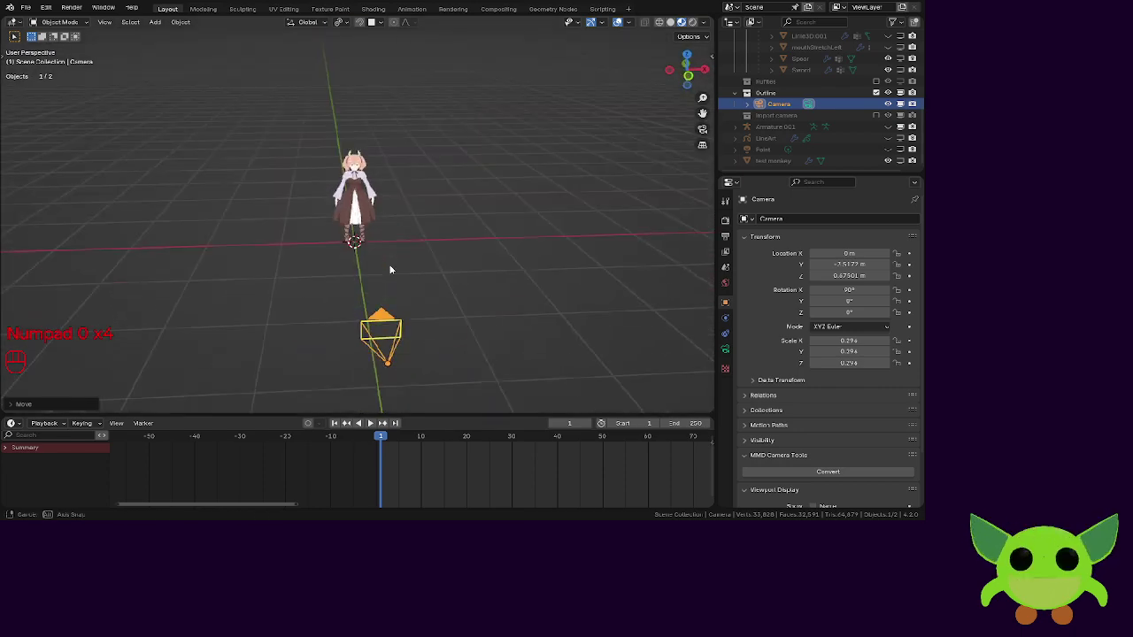
mouse_move(389, 269)
middle_mouse_down()
mouse_move(416, 268)
mouse_move(402, 258)
middle_mouse_up()
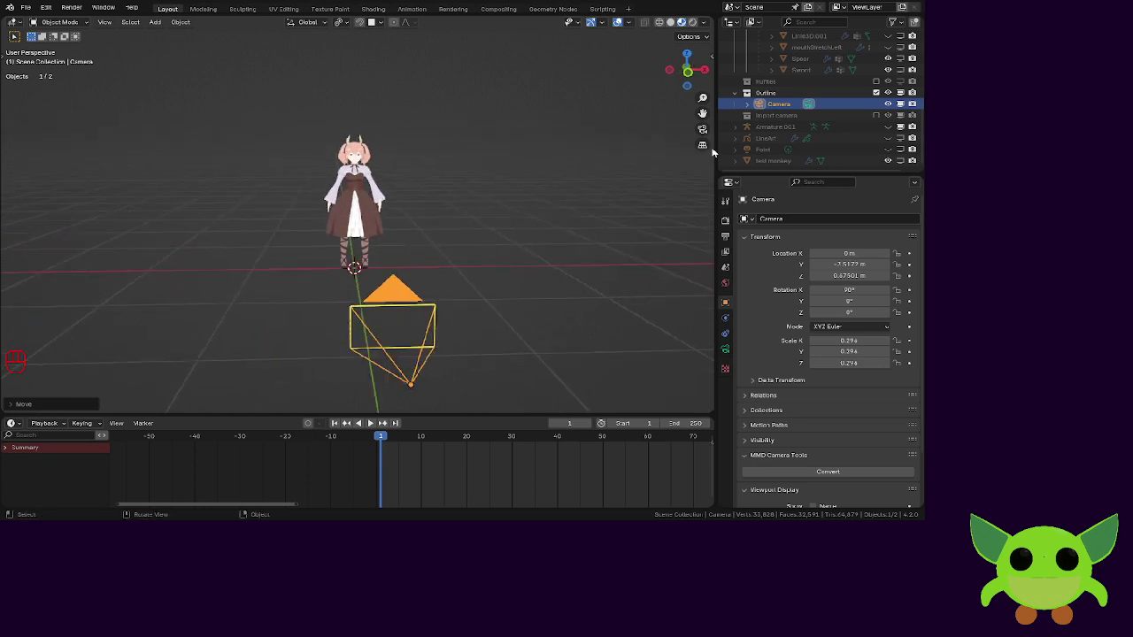
Set the render output path to the Images folder inside the Linie character folder.
scroll(779, 115, "up", 5)
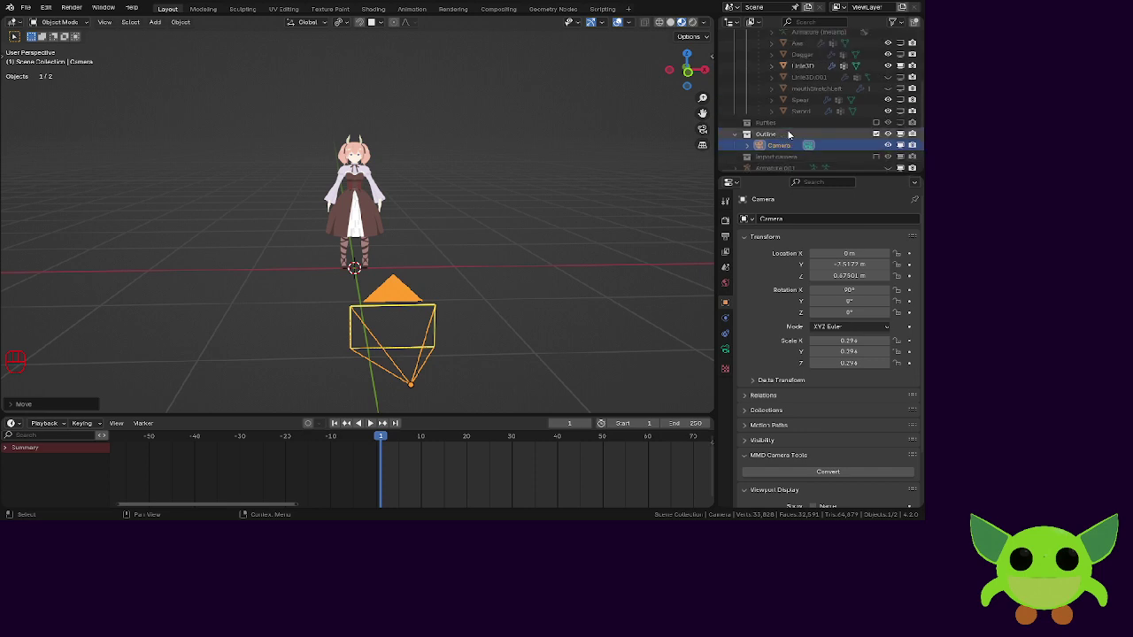
left_click(724, 239)
scroll(763, 303, "down", 3)
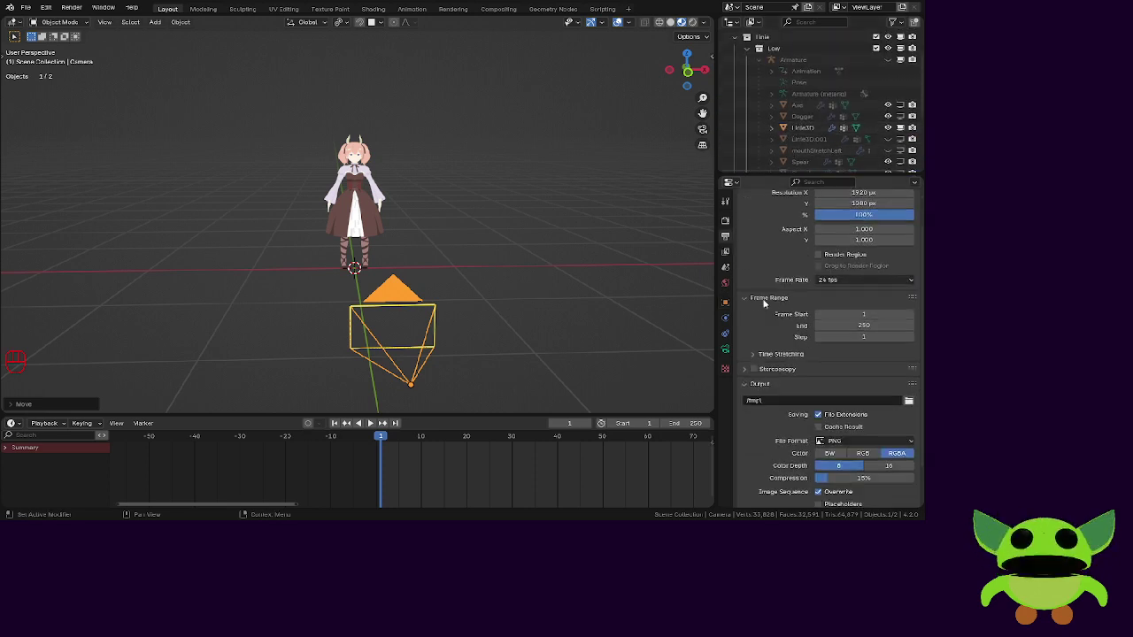
scroll(891, 388, "down", 1)
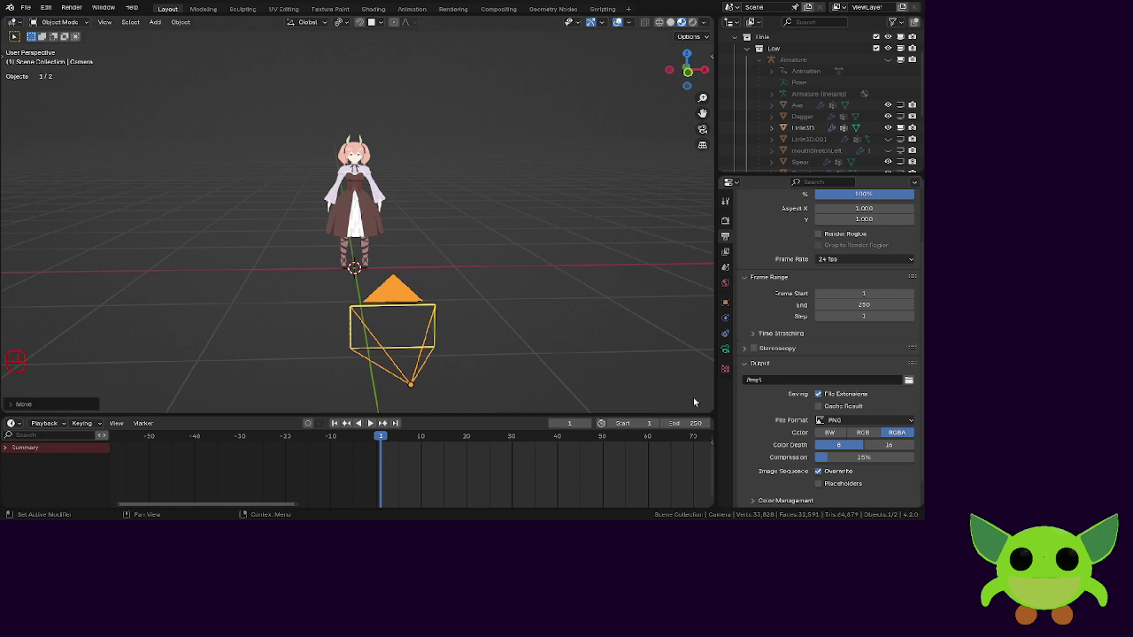
key("ctrl+v")
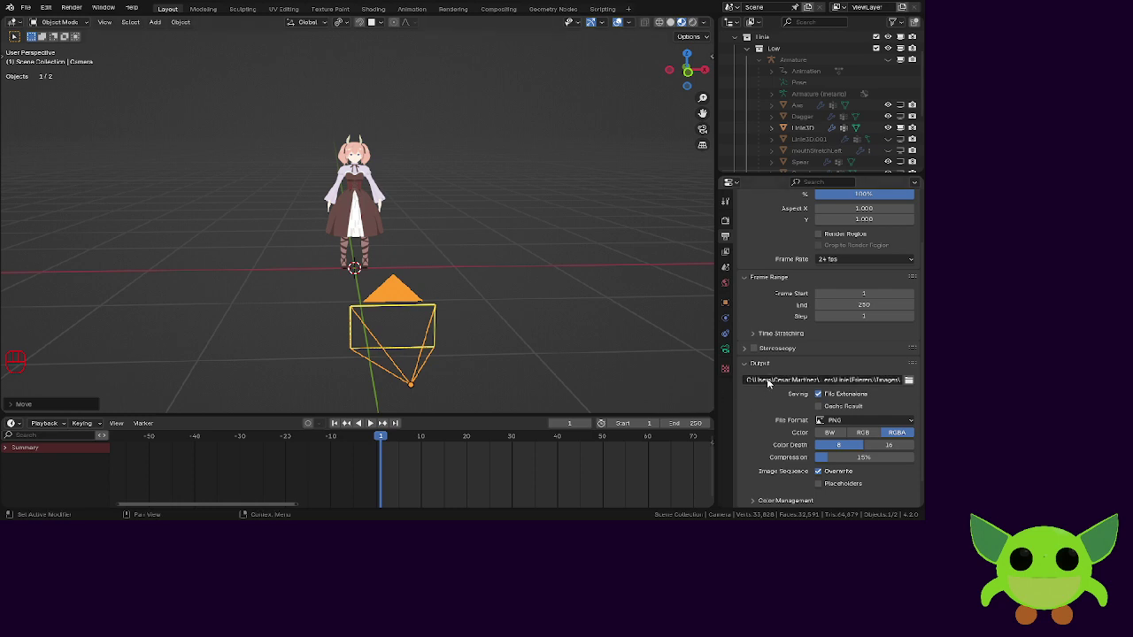
left_click(810, 379)
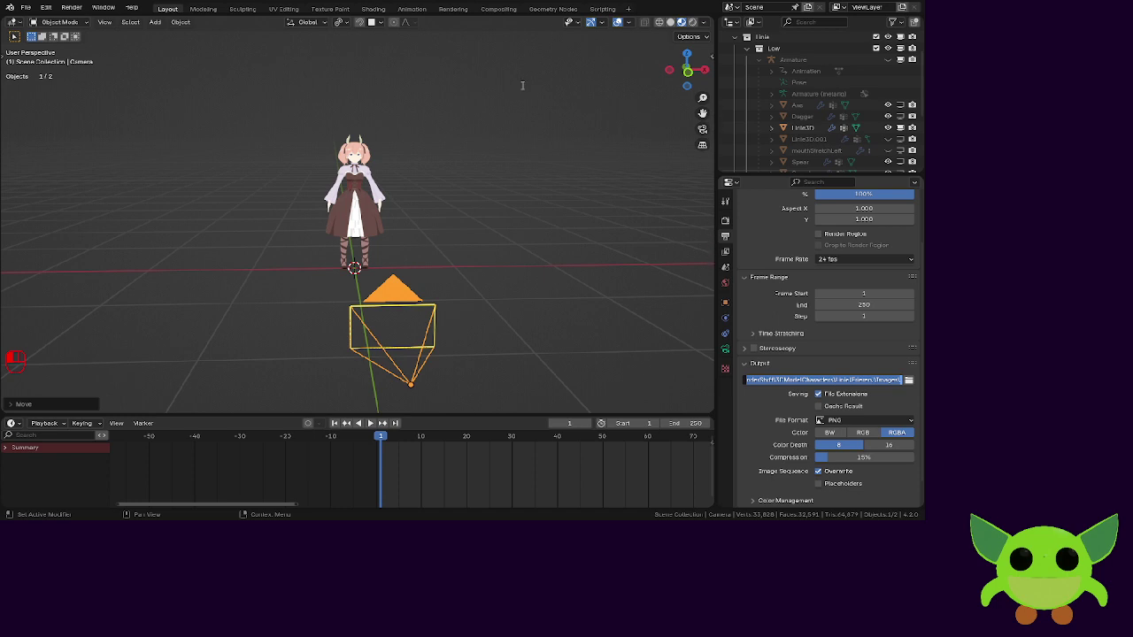
key("Return")
Enable the Transparent film option in the render settings and look through the scene camera.
left_click(725, 317)
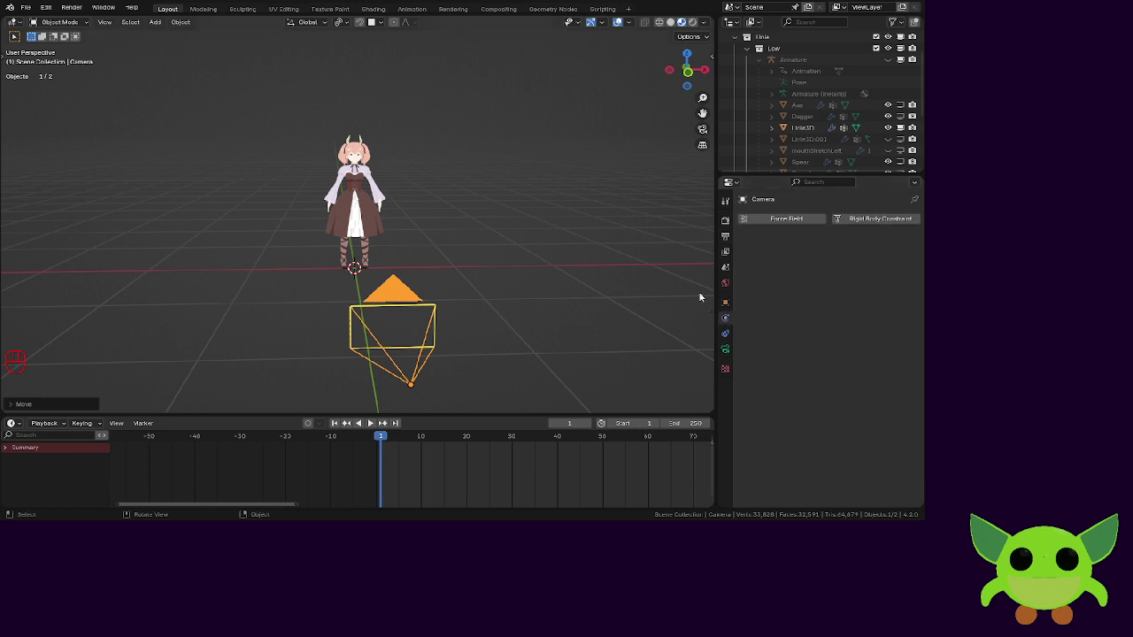
scroll(341, 167, "up", 4)
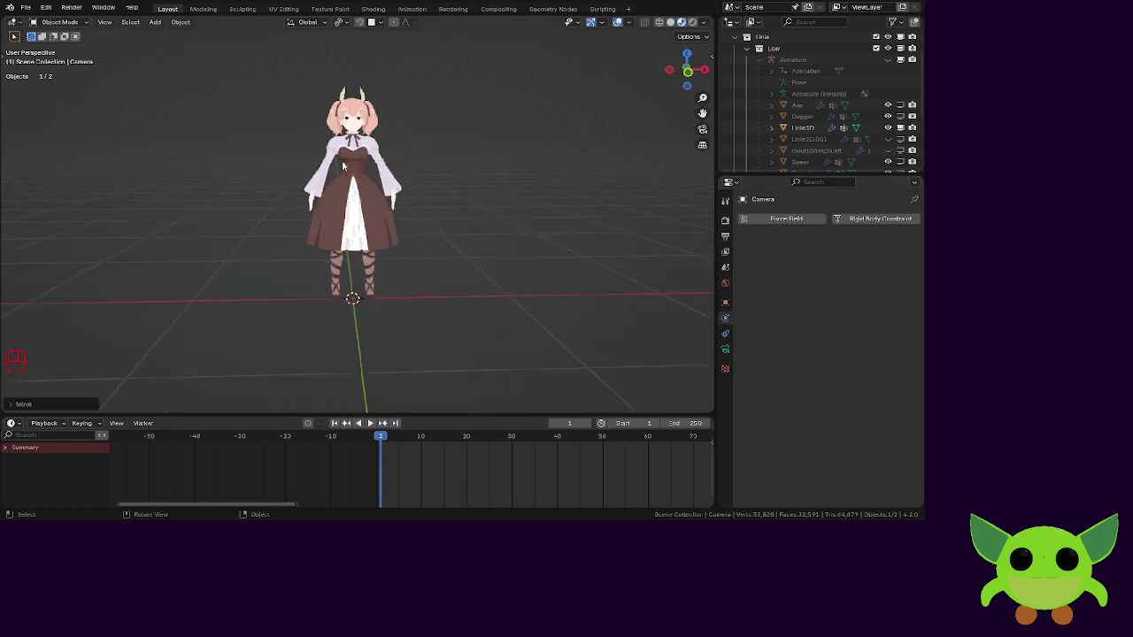
scroll(343, 166, "down", 3)
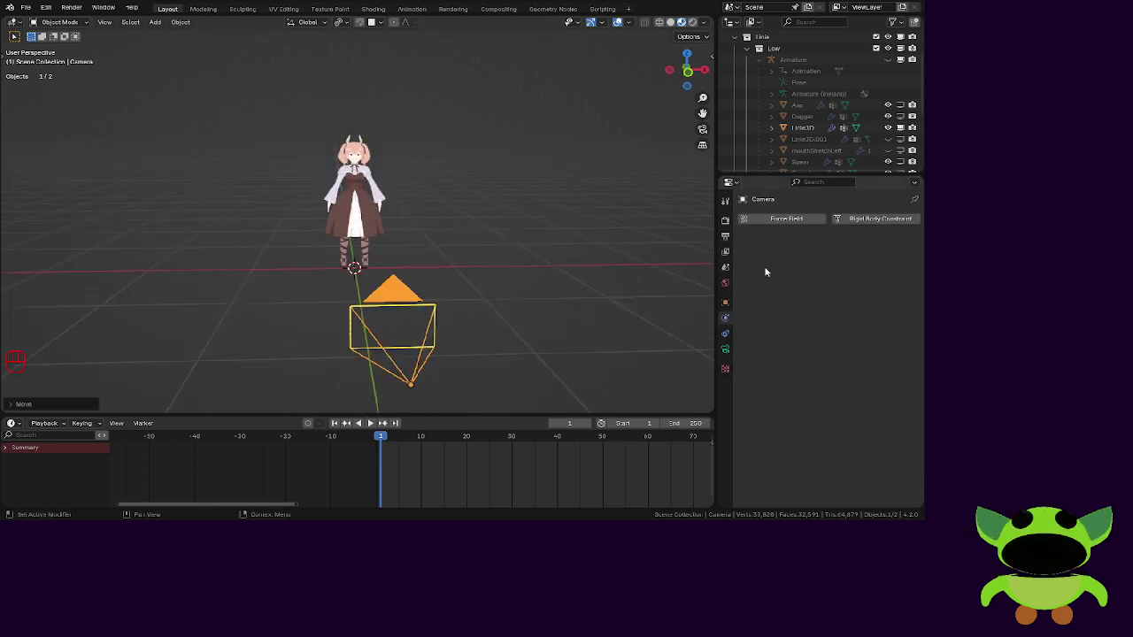
left_click(726, 222)
scroll(751, 297, "down", 4)
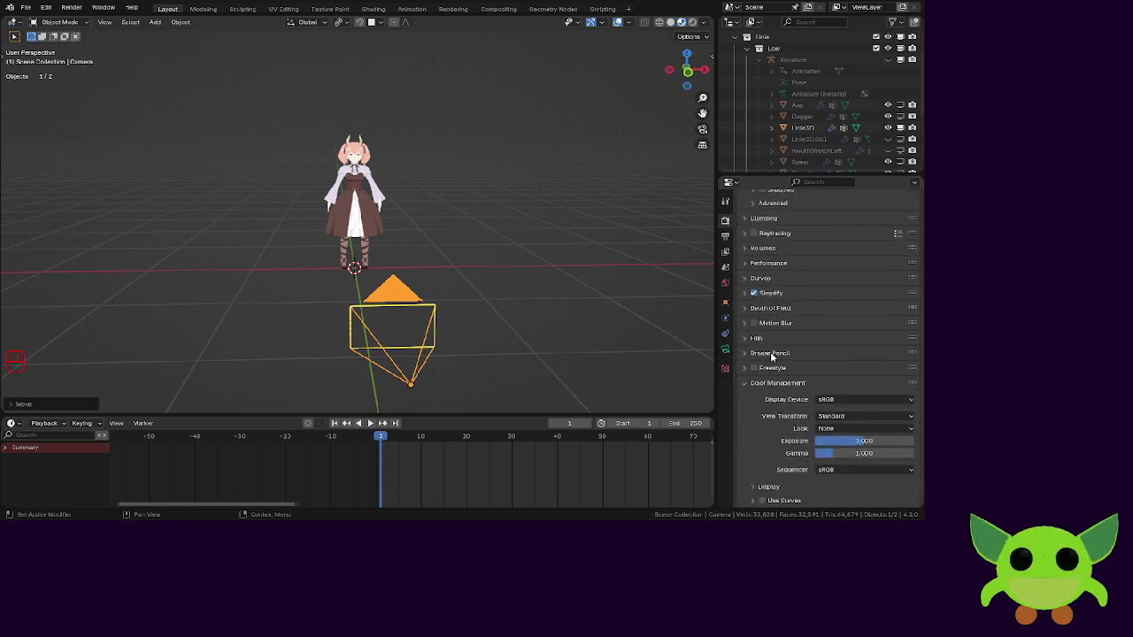
left_click(775, 339)
left_click(812, 366)
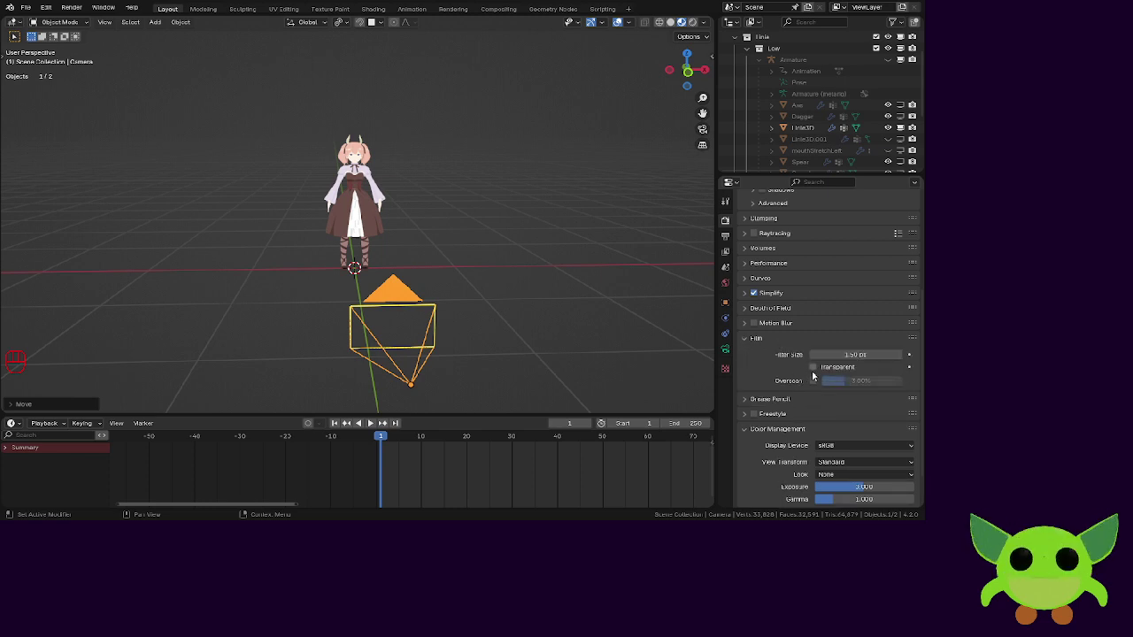
middle_click_drag(611, 272, 531, 236)
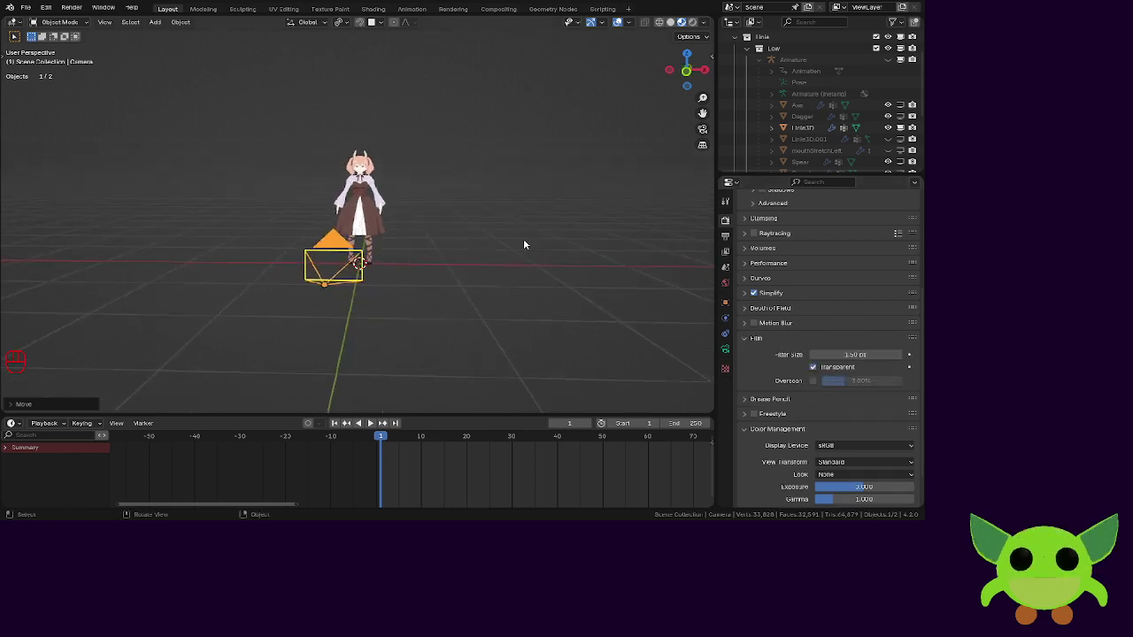
left_click(701, 130)
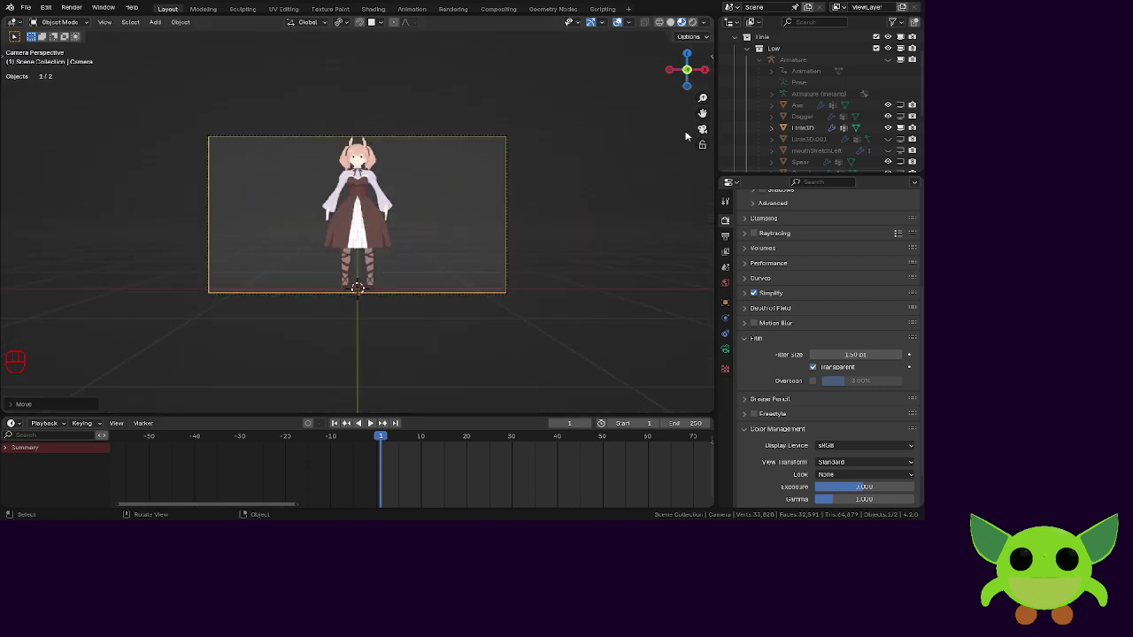
Switch the viewport to Rendered shading and view the character's upper body up close from an angle.
key("z")
left_click(438, 221)
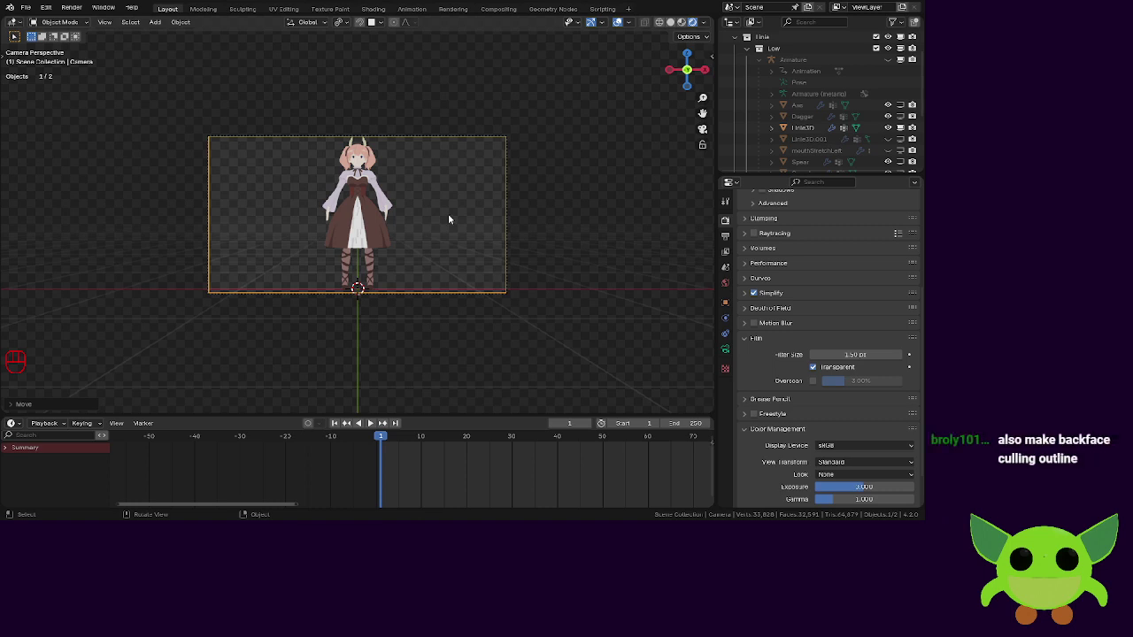
scroll(448, 213, "up", 4)
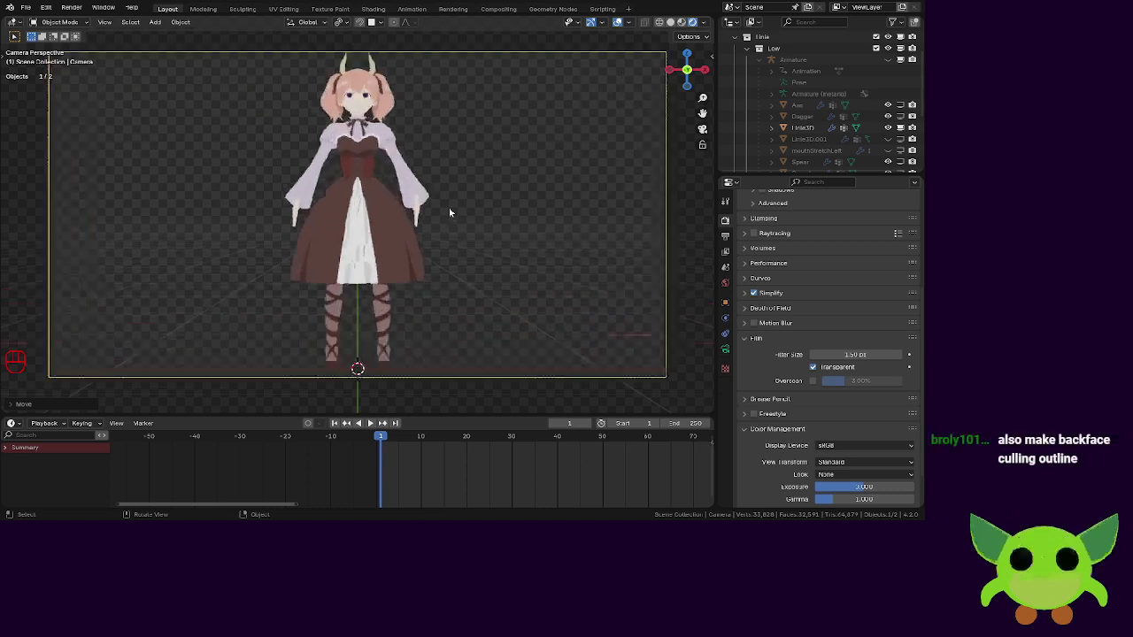
mouse_move(449, 212)
middle_mouse_down()
mouse_move(293, 284)
mouse_move(255, 264)
mouse_move(448, 213)
middle_mouse_up()
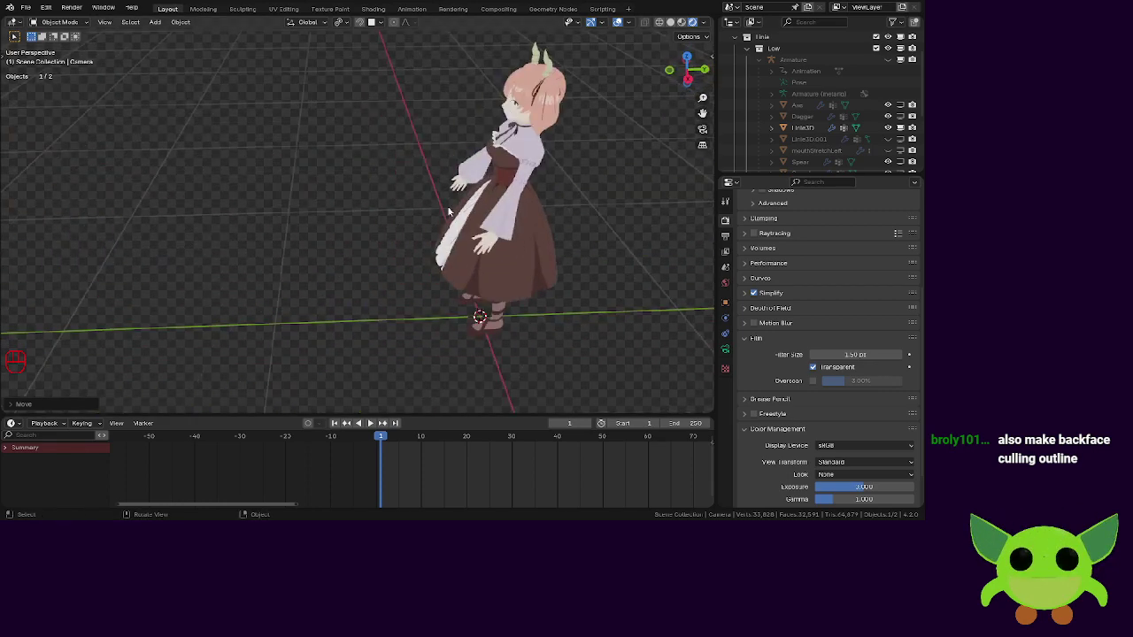
middle_click_drag(184, 239, 44, 268, "shift")
scroll(845, 234, "up", 4)
scroll(209, 235, "up", 3)
middle_click_drag(210, 236, 336, 232)
scroll(425, 230, "up", 3)
Select the Linie3D mesh and bring up its material settings with the Clothing slot active.
left_click(362, 191)
key("n")
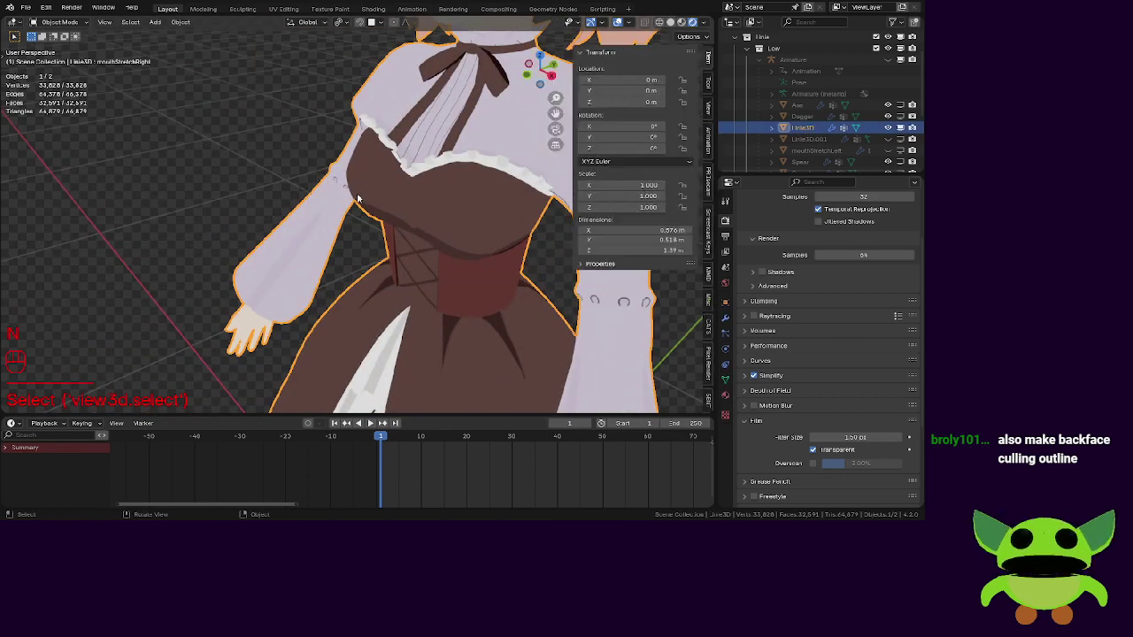
key("n")
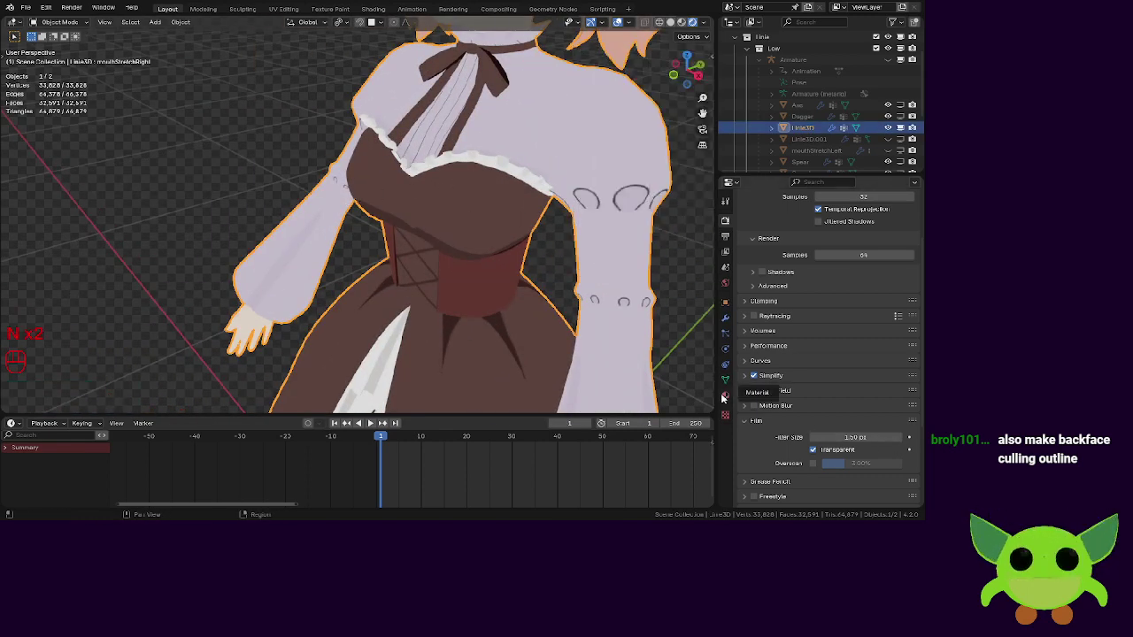
left_click(722, 397)
left_click(725, 379)
left_click(725, 395)
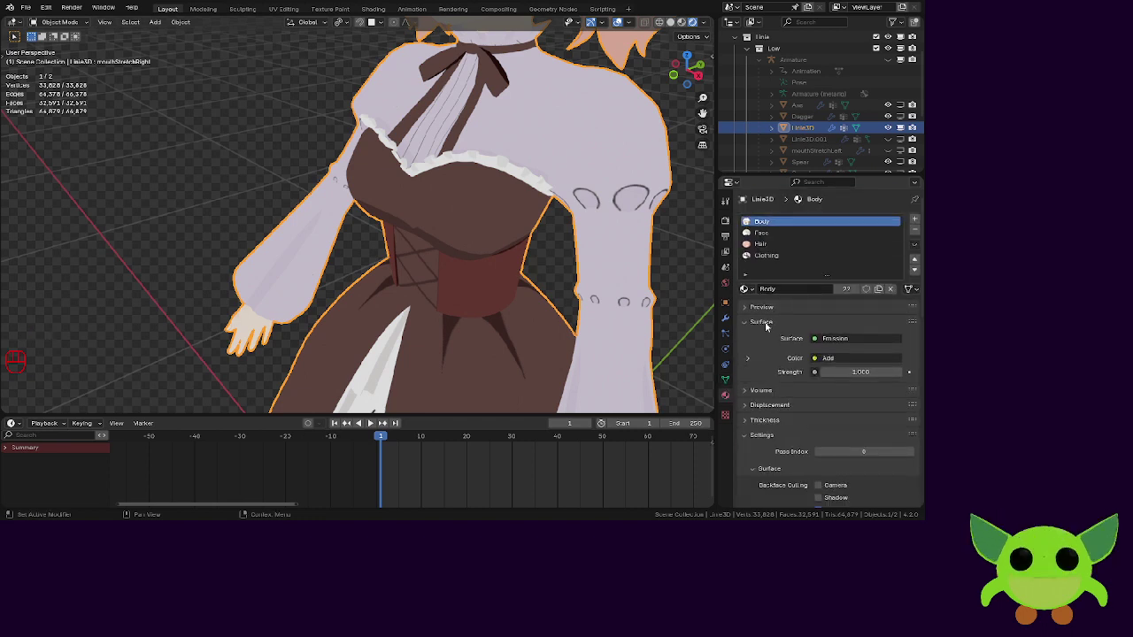
left_click(783, 258)
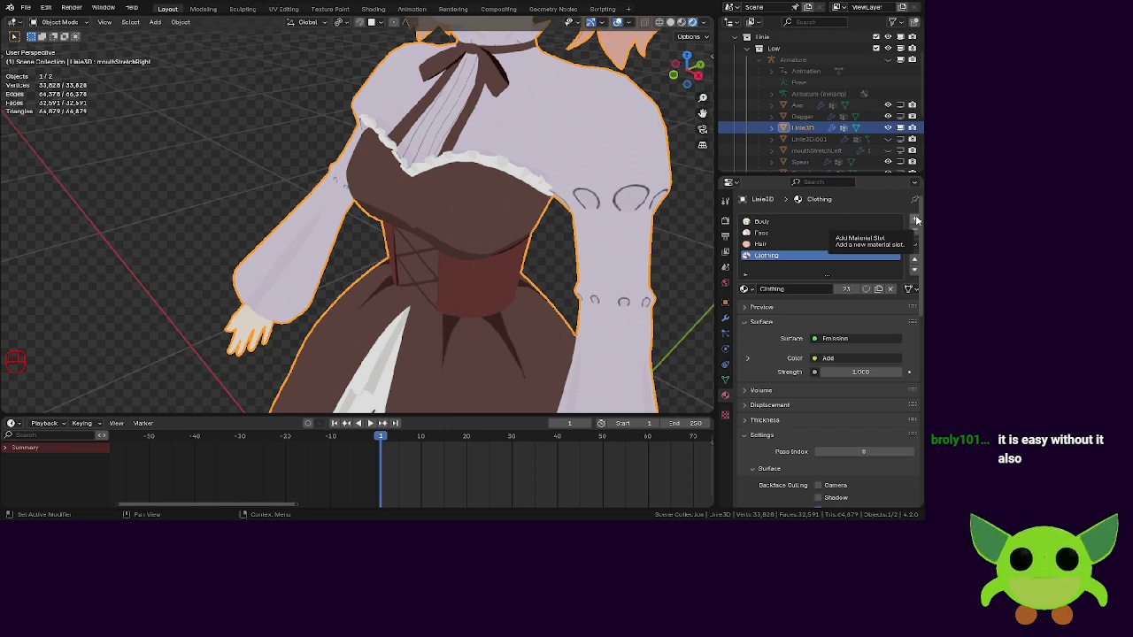
scroll(512, 243, "down", 2)
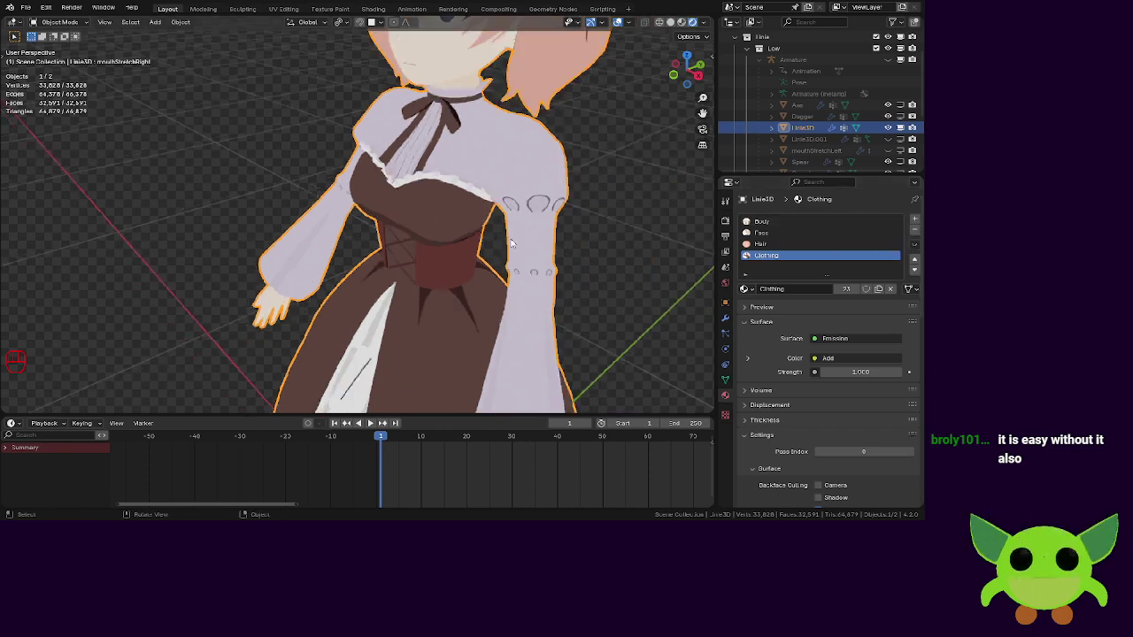
middle_click_drag(544, 207, 578, 197)
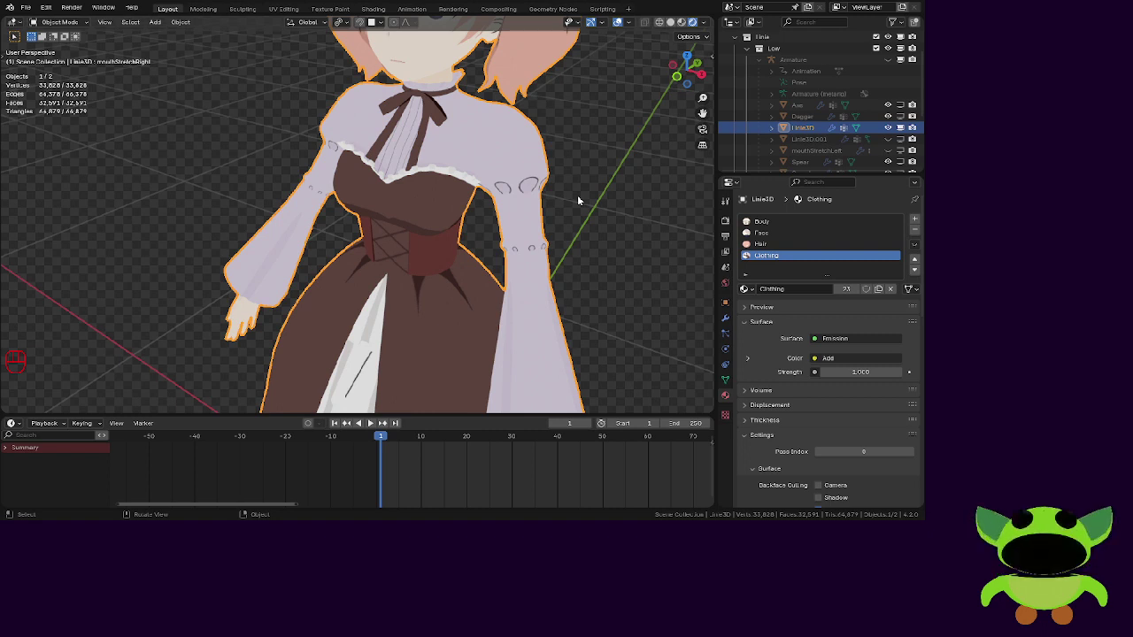
Add a material slot to Linie3D with a new material named Outline.
left_click(915, 219)
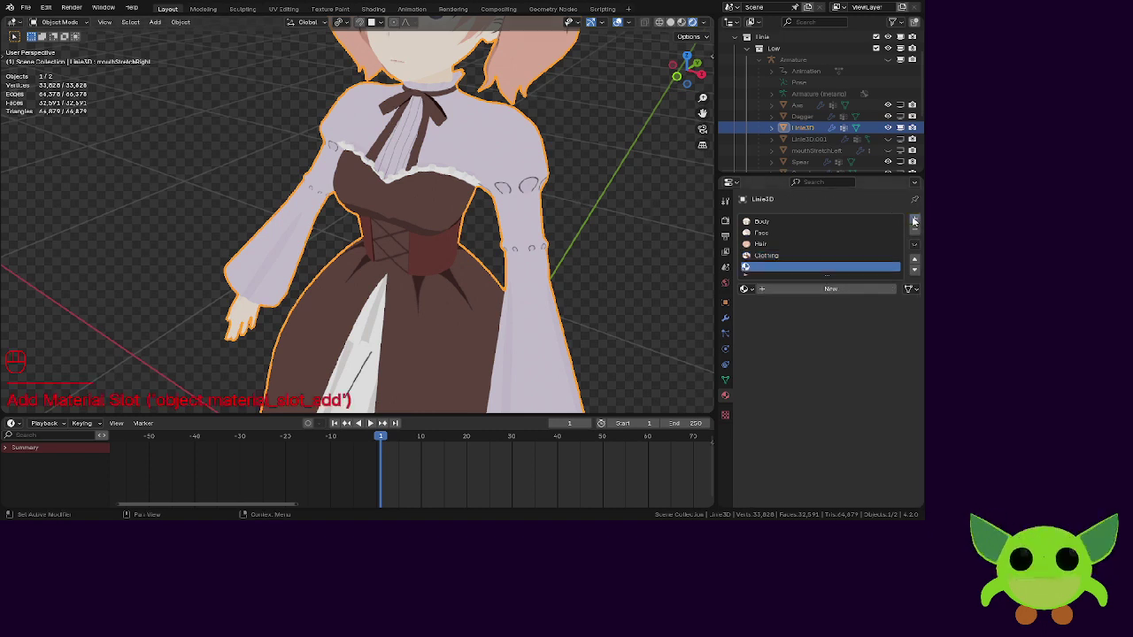
left_click(768, 291)
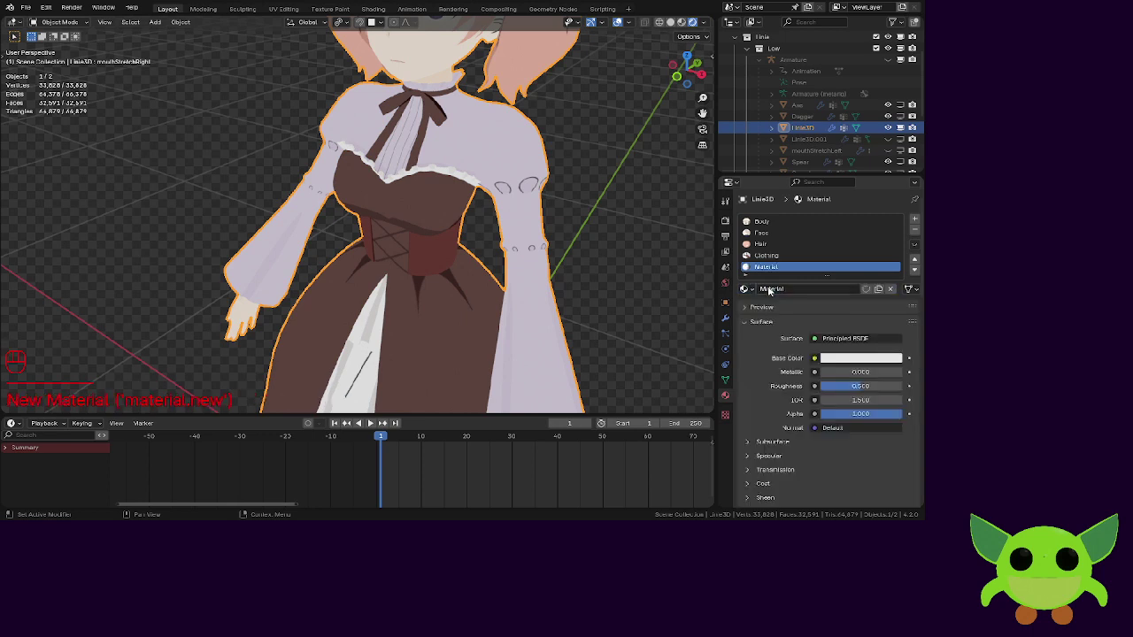
double_click(768, 289)
type("Cl")
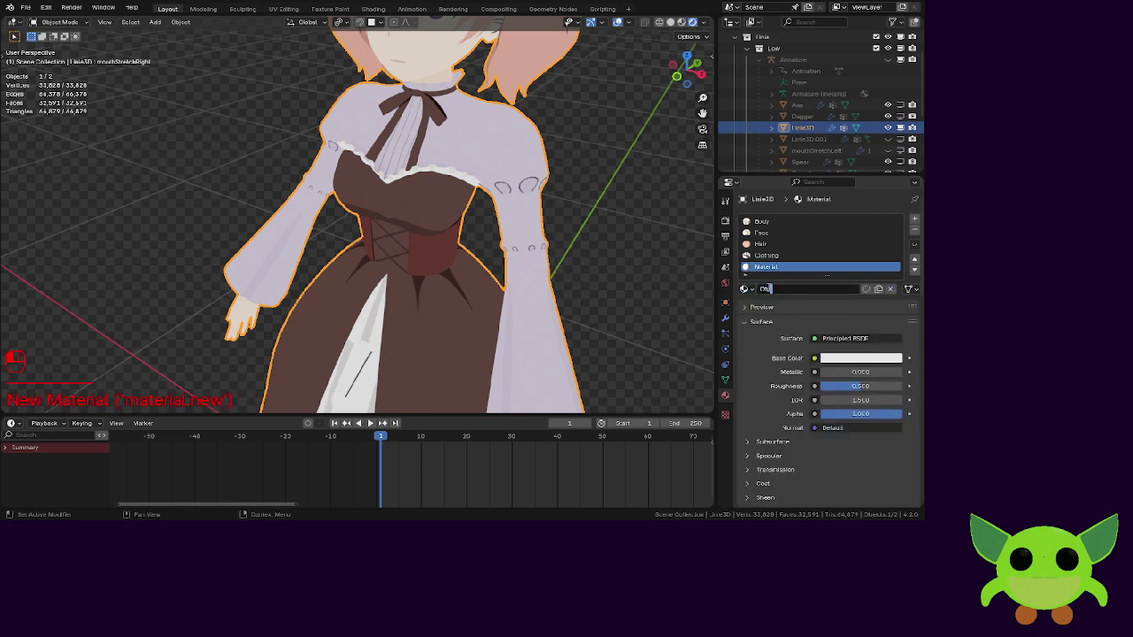
key("BackSpace")
key("BackSpace")
type("Outl")
type("tline")
key("Return")
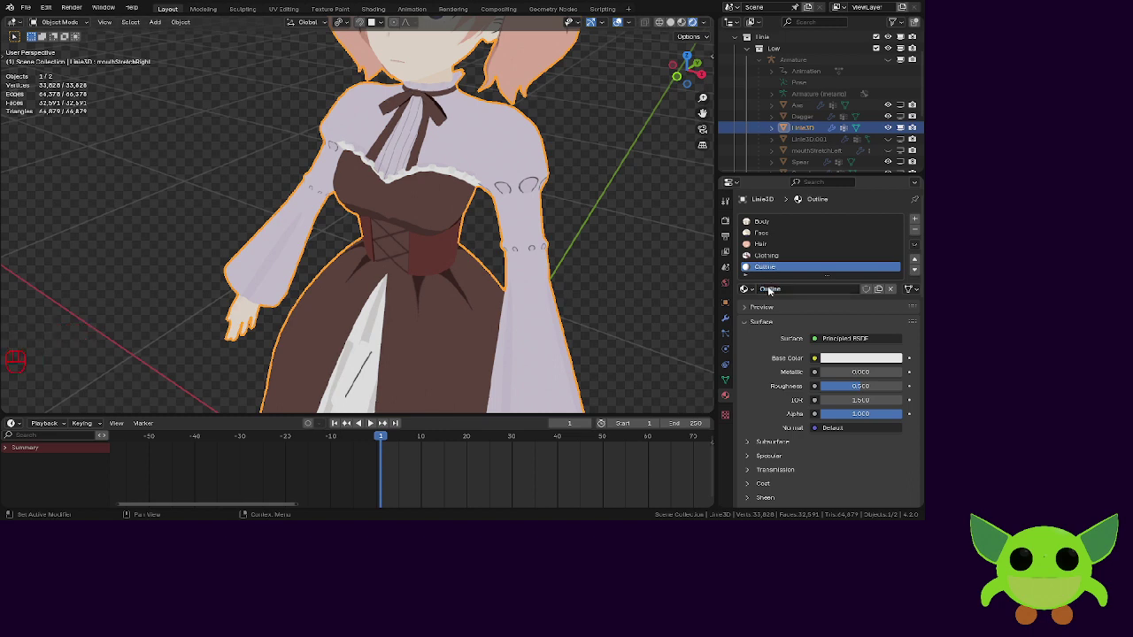
Expand the Outline material's Volume, Displacement and Thickness sections and review its settings.
scroll(772, 328, "down", 5)
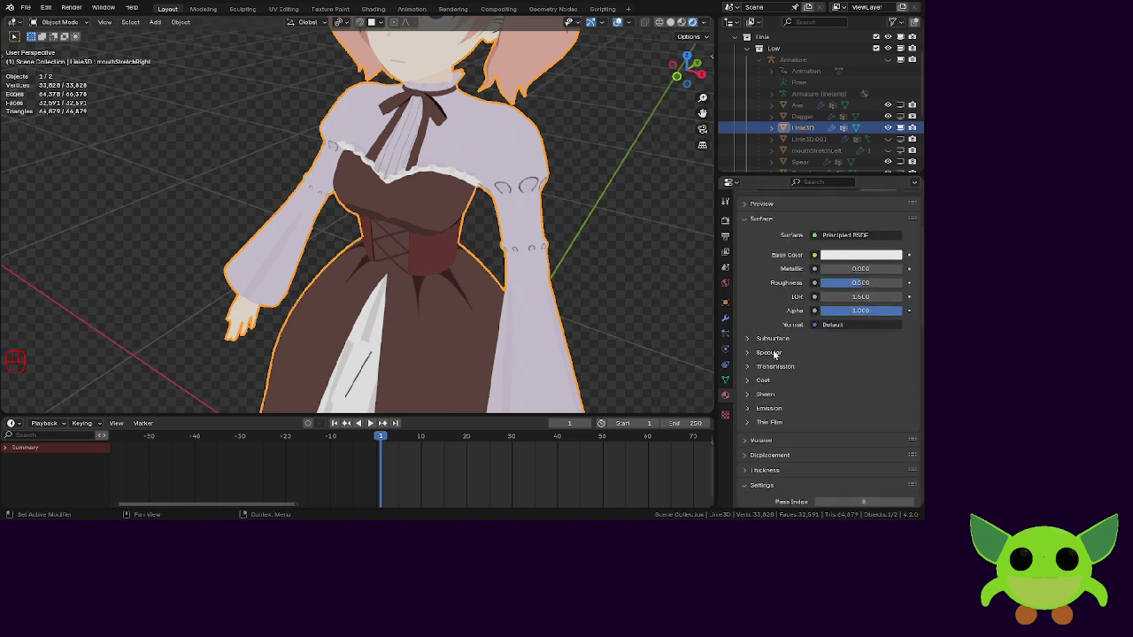
scroll(772, 354, "down", 2)
left_click(758, 399)
left_click(757, 433)
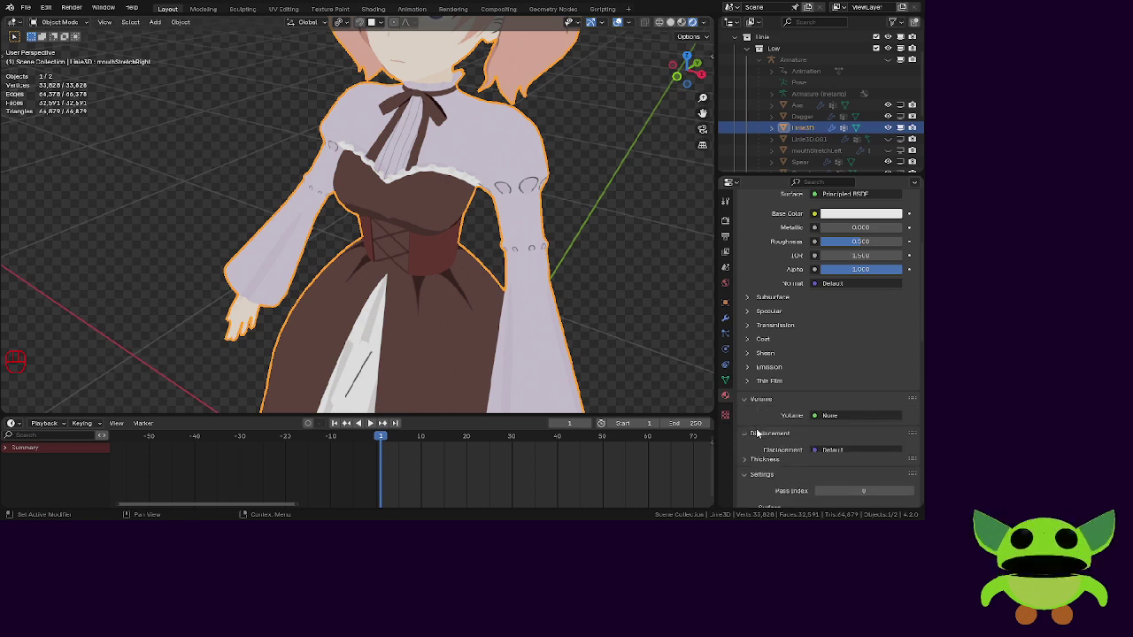
left_click(758, 459)
scroll(758, 464, "down", 11)
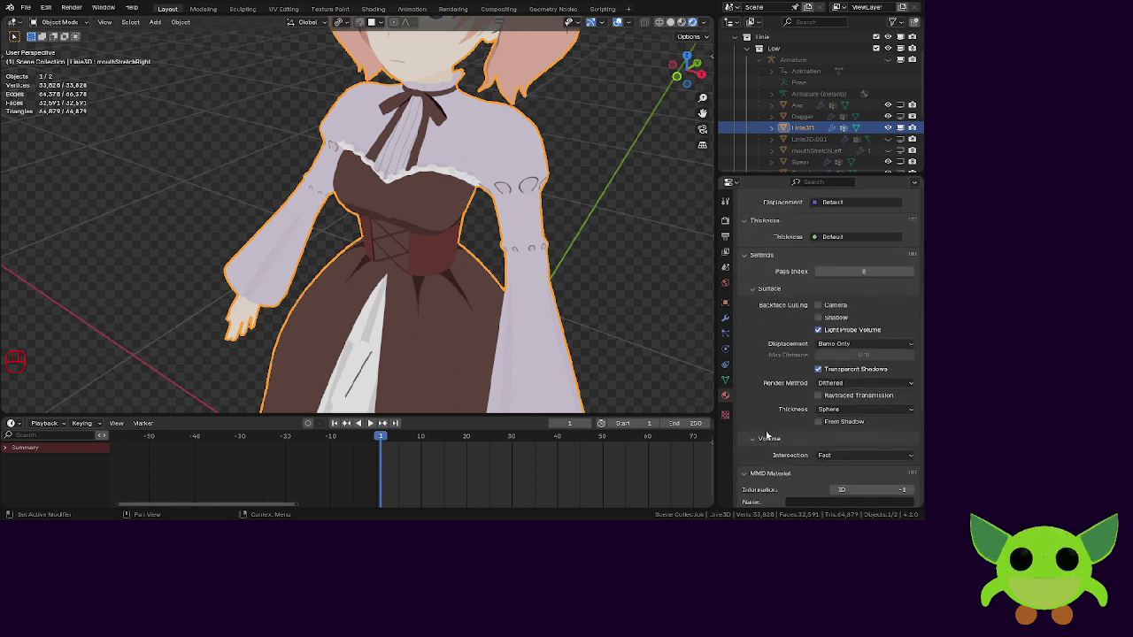
scroll(767, 437, "up", 10)
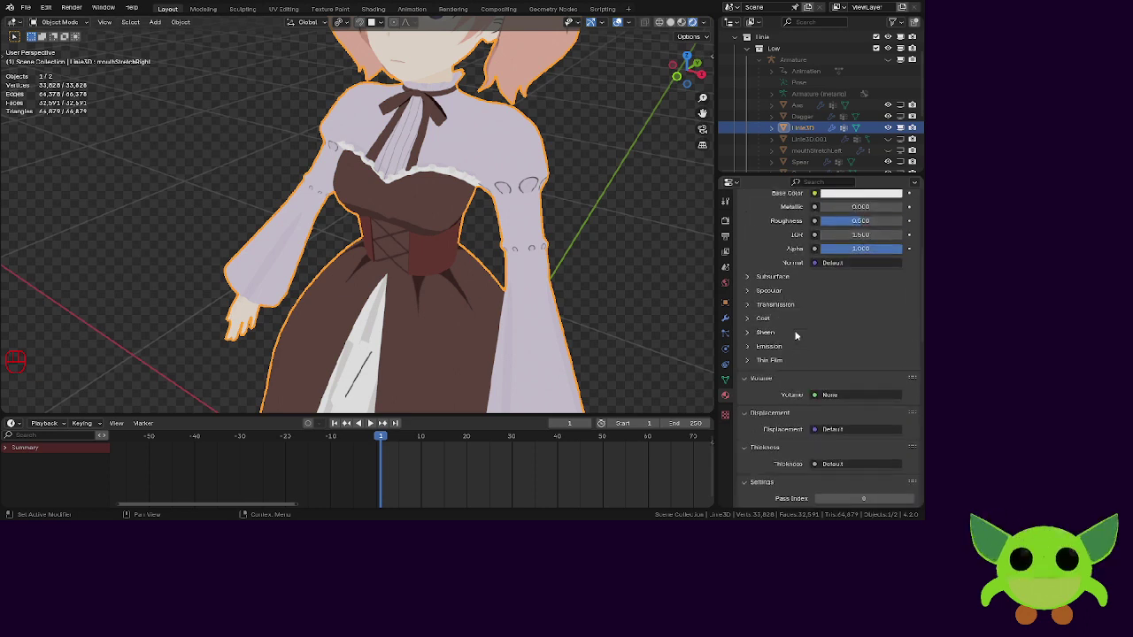
Check the Subsurface, Specular, Transmission, Coat, Sheen, Emission and Thin Film options of the Outline material's shader.
left_click(764, 278)
left_click(764, 280)
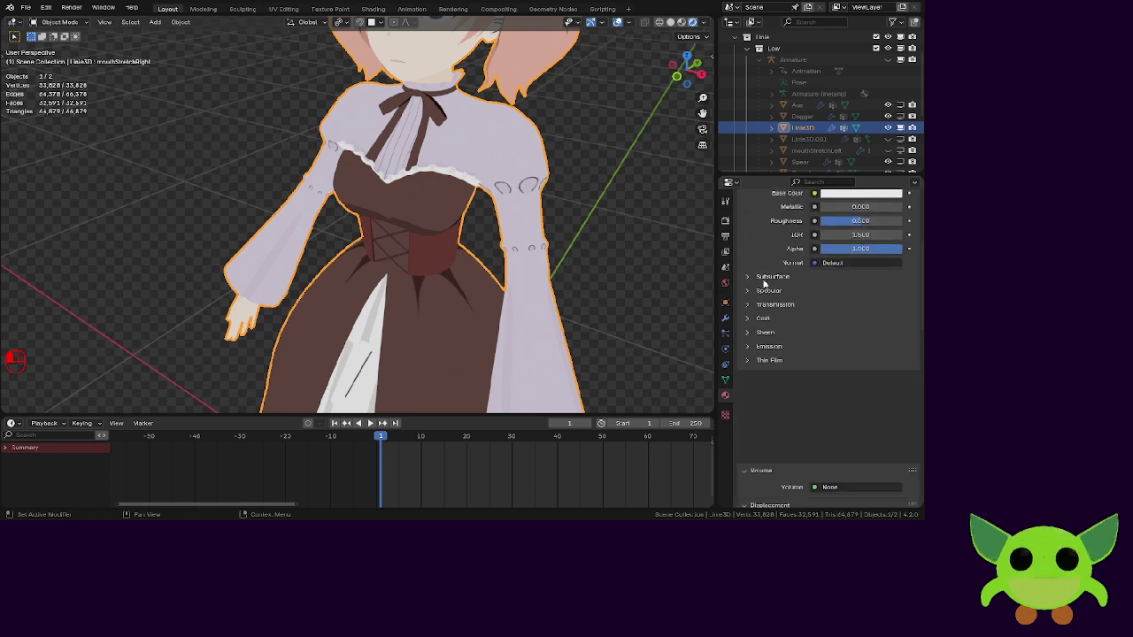
left_click(761, 290)
left_click(763, 292)
left_click(766, 304)
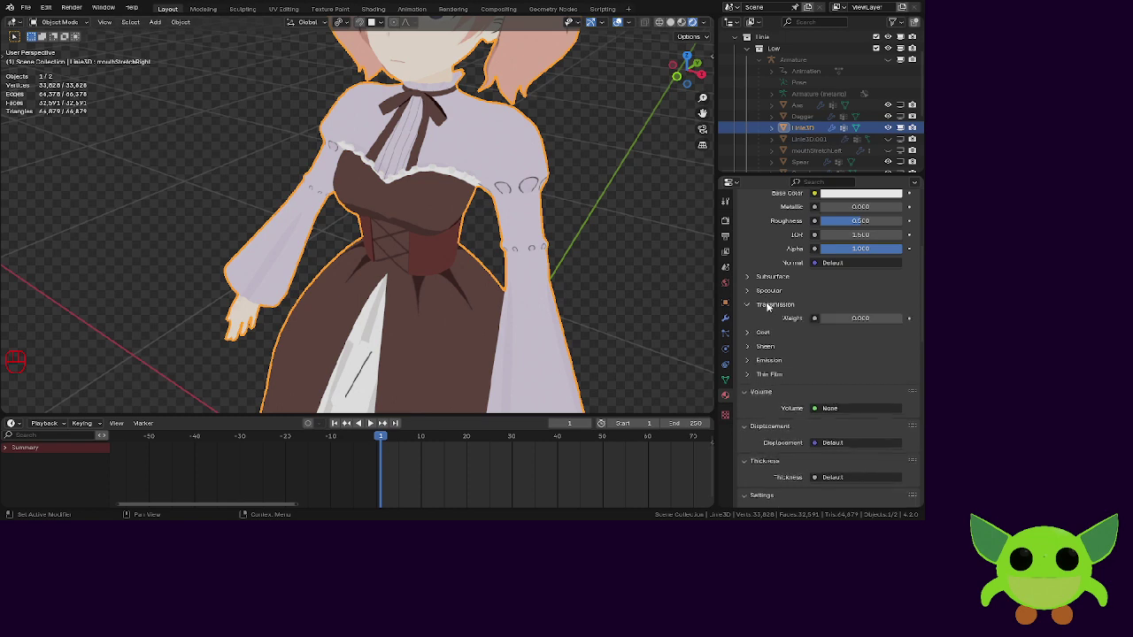
left_click(766, 304)
left_click(762, 319)
left_click(763, 320)
left_click(762, 333)
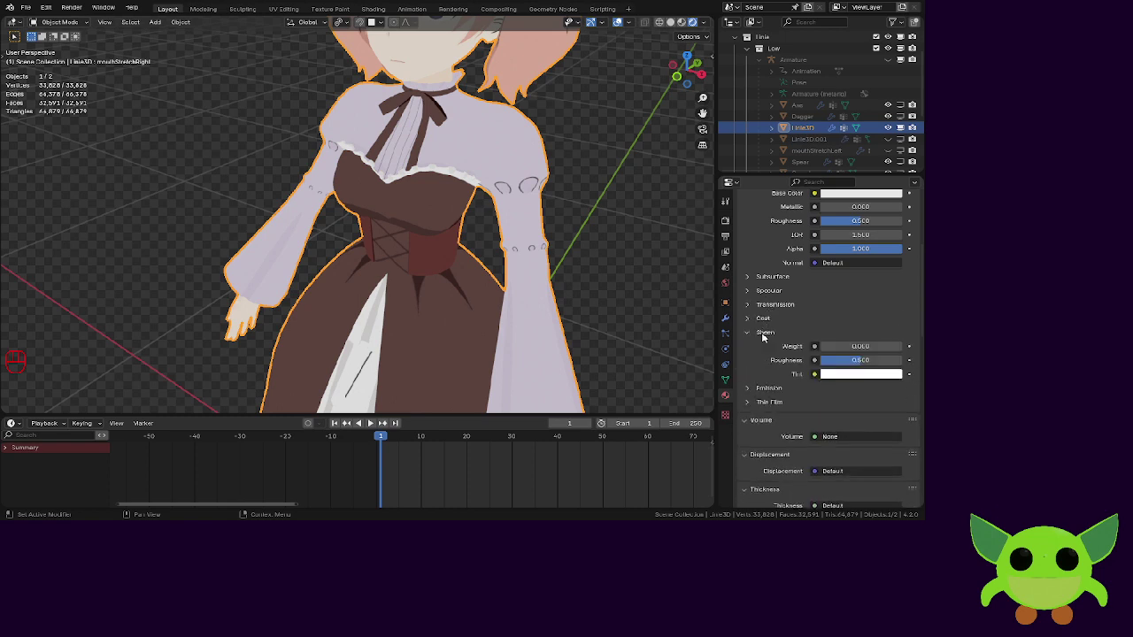
left_click(762, 334)
left_click(766, 346)
left_click(766, 346)
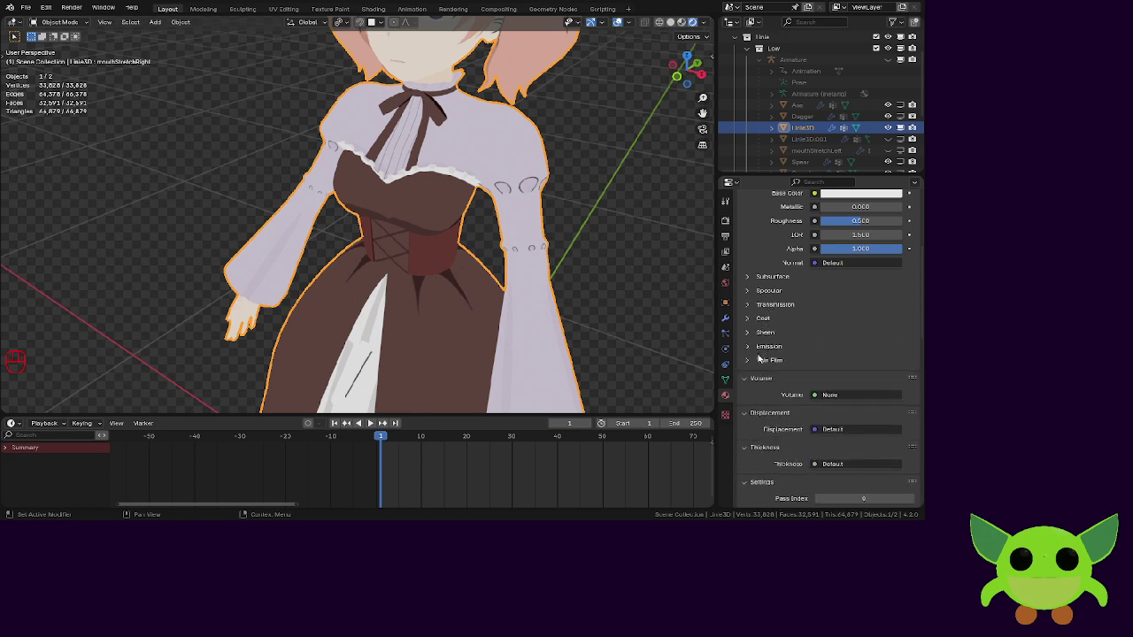
left_click(759, 360)
left_click(760, 360)
Collapse the Volume, Displacement and Thickness sections and review the Outline material's displacement, render method and thickness options.
scroll(758, 361, "down", 4)
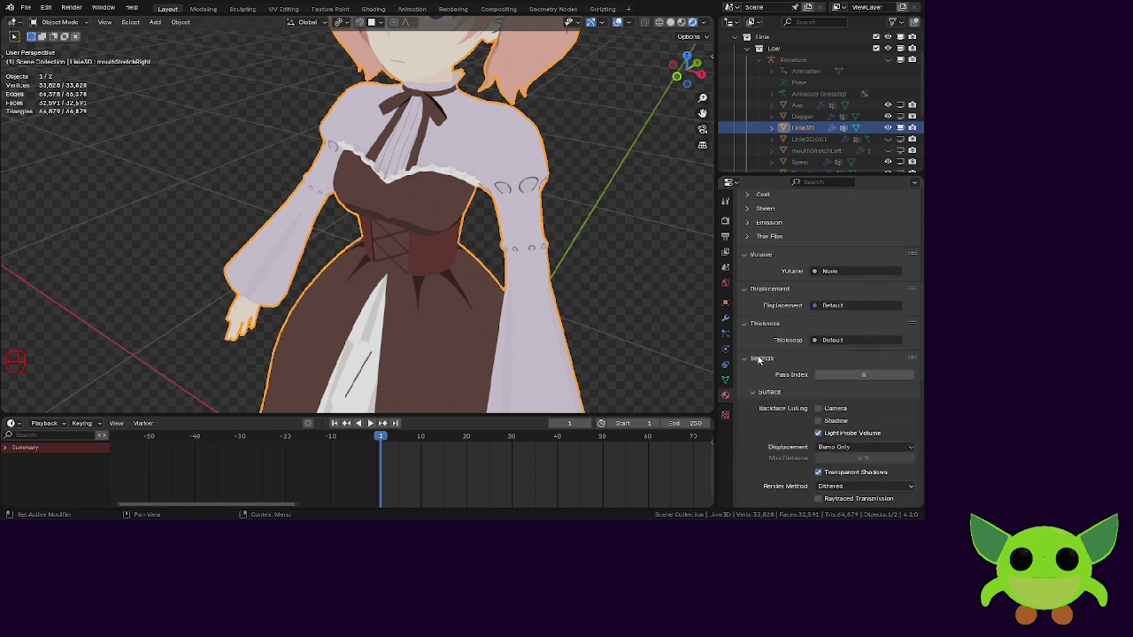
left_click(746, 259)
left_click(747, 271)
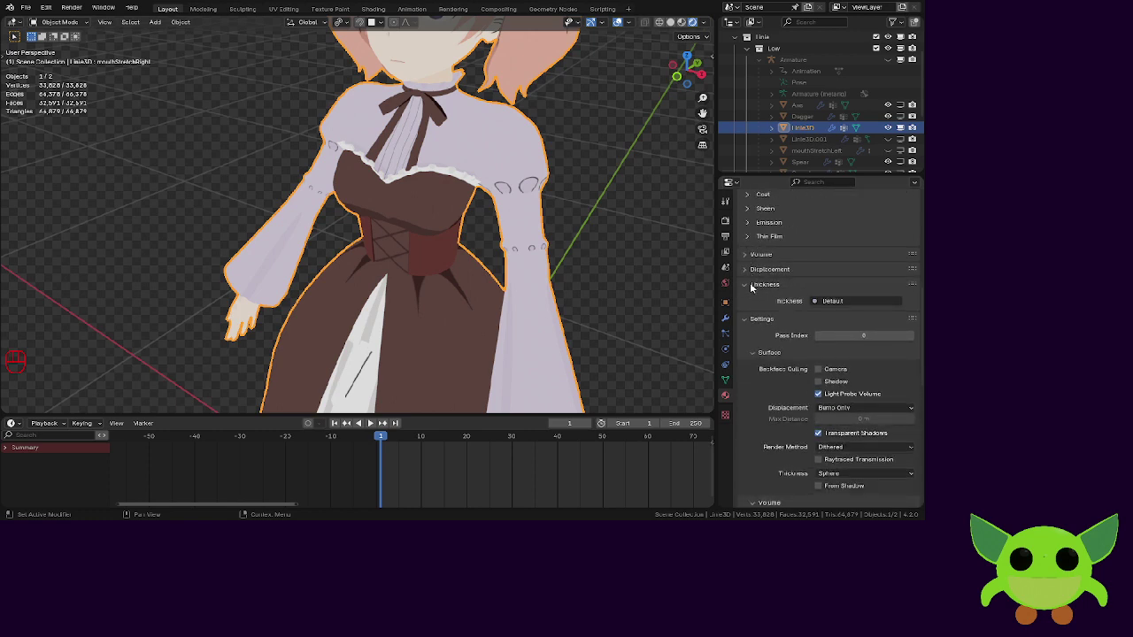
left_click(748, 285)
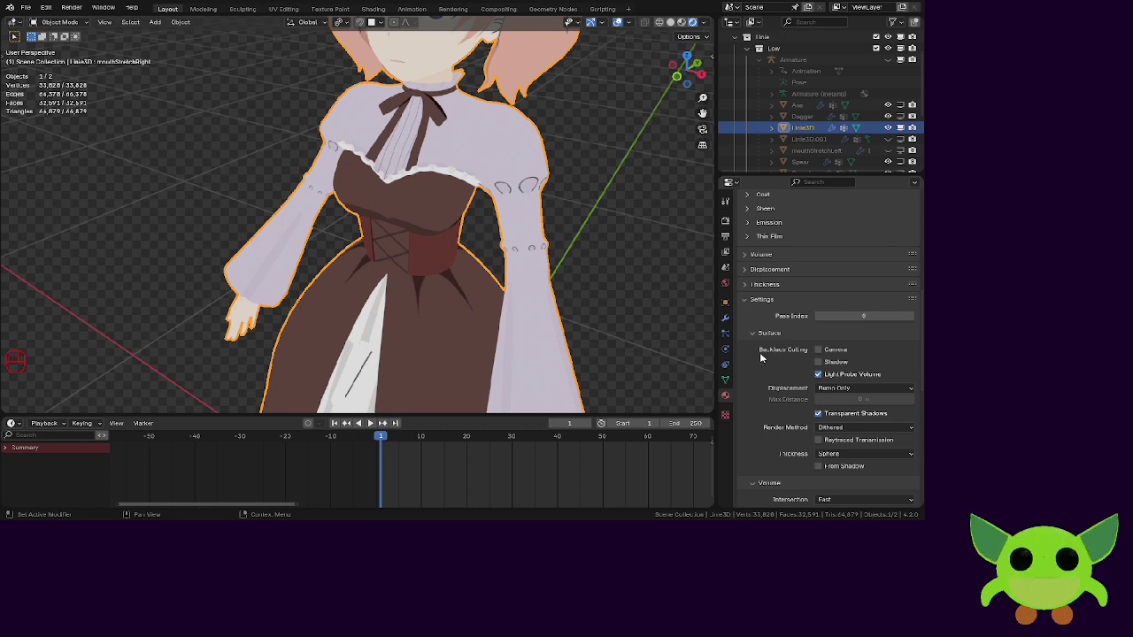
scroll(761, 359, "down", 1)
left_click(855, 367)
left_click(851, 379)
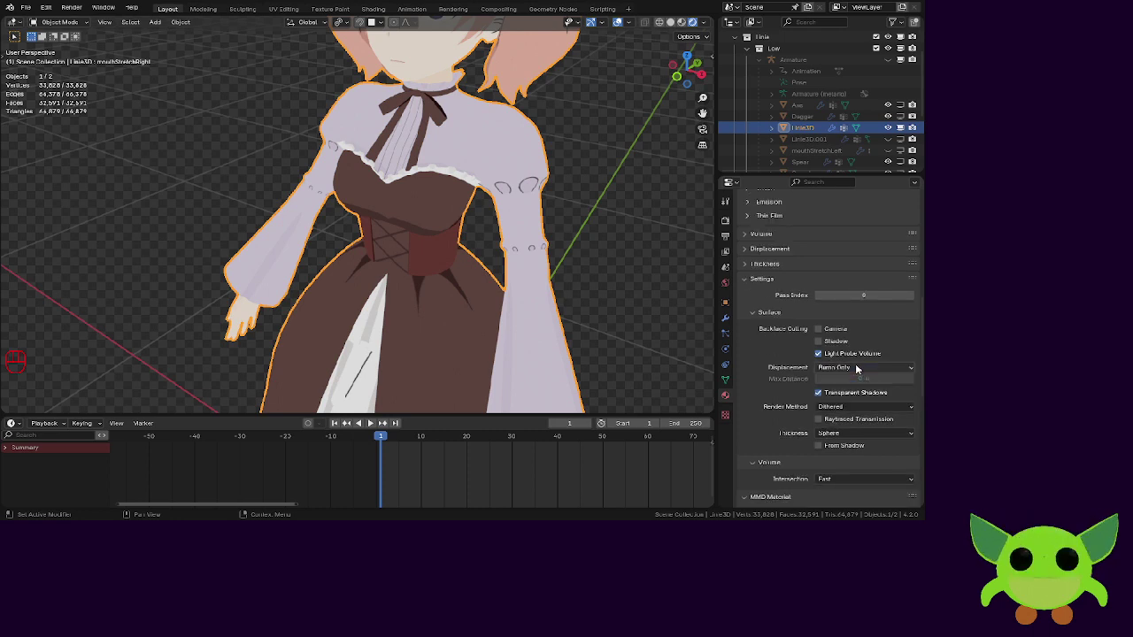
left_click(842, 405)
left_click(841, 418)
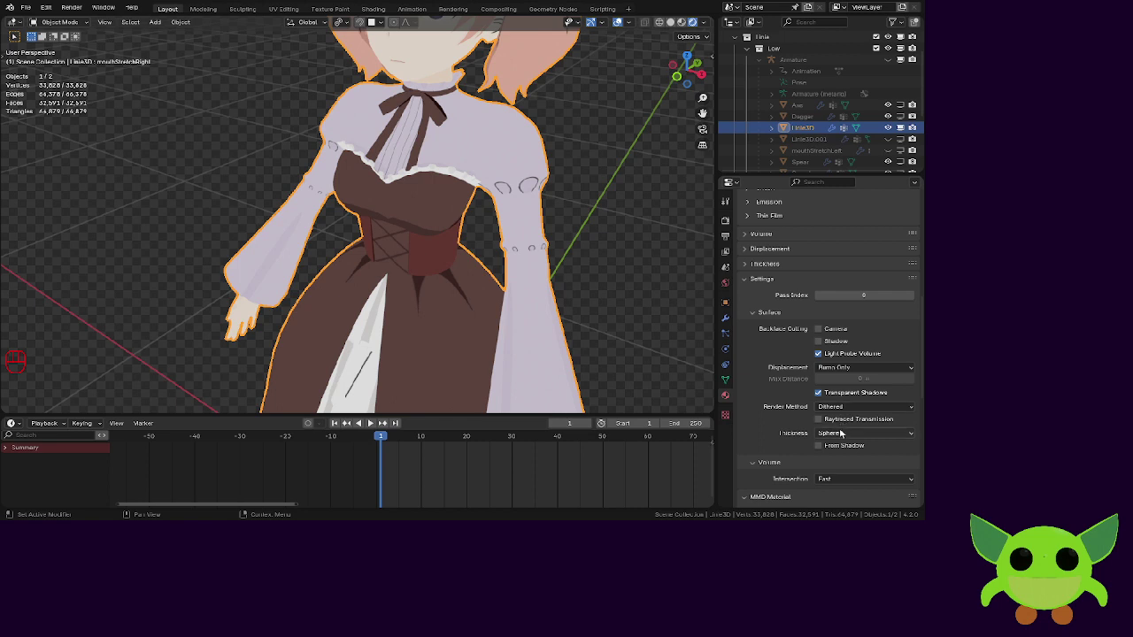
left_click(841, 433)
left_click(841, 433)
Examine the Outline material's MMD Material, MMD Texture, Line Art and Viewport Display settings.
scroll(808, 430, "down", 6)
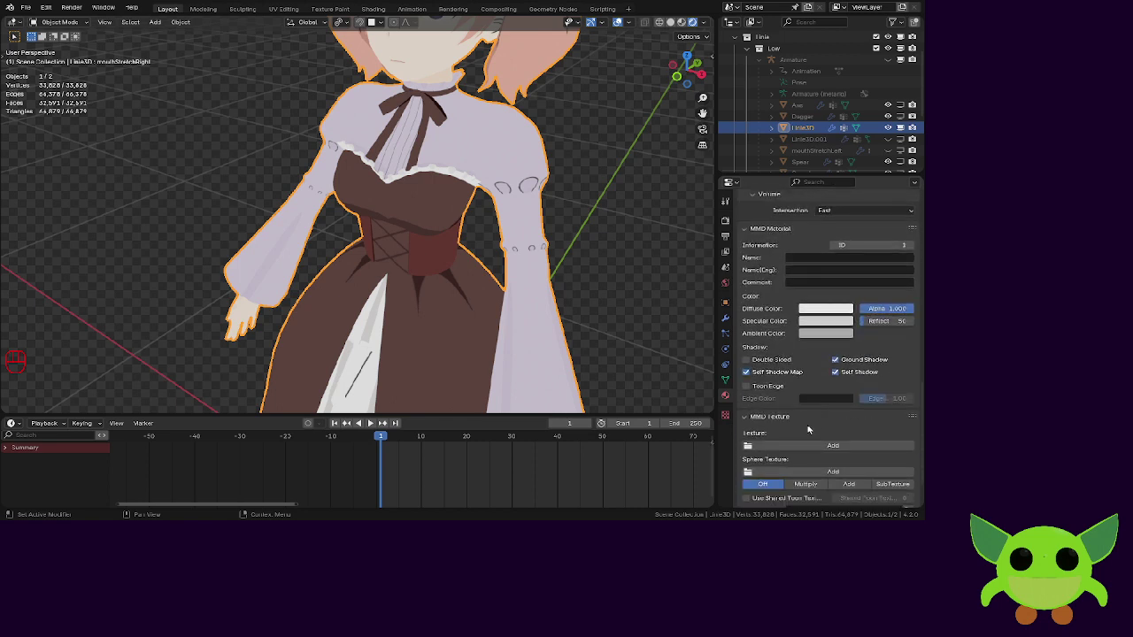
scroll(808, 430, "down", 2)
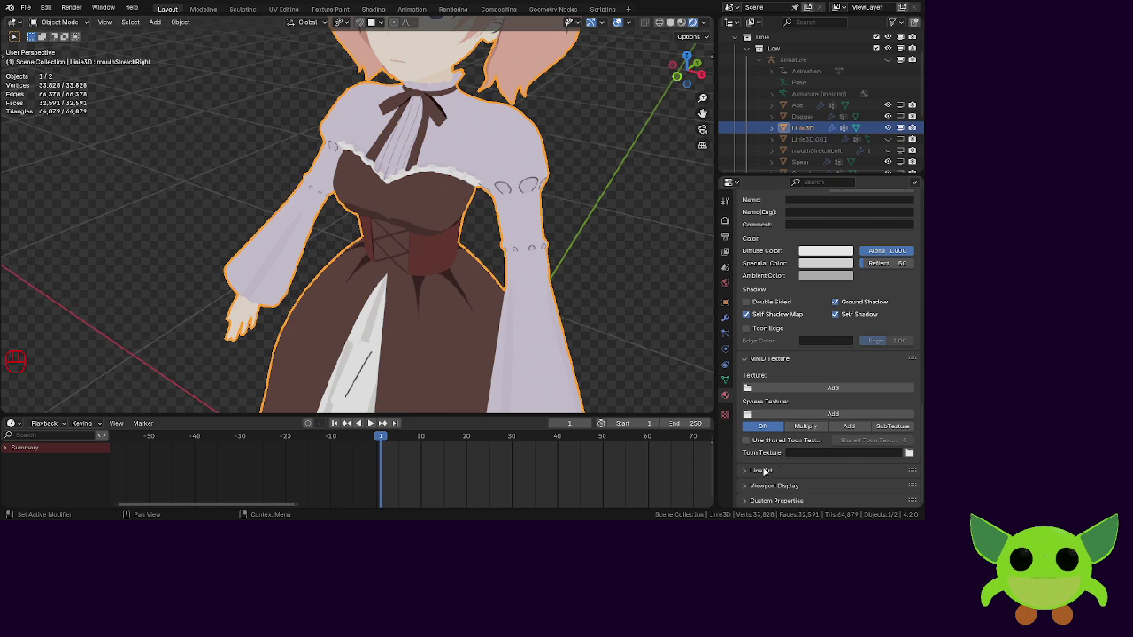
scroll(799, 381, "up", 4)
scroll(792, 307, "down", 4)
left_click(768, 473)
scroll(771, 451, "down", 3)
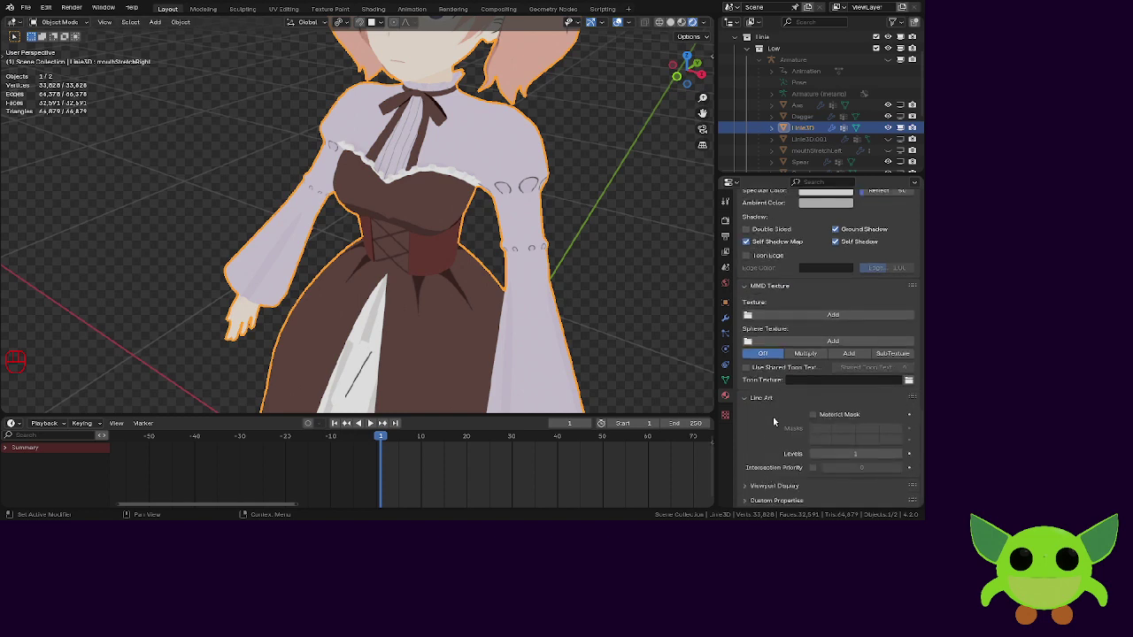
left_click(773, 402)
left_click(773, 484)
scroll(773, 483, "down", 2)
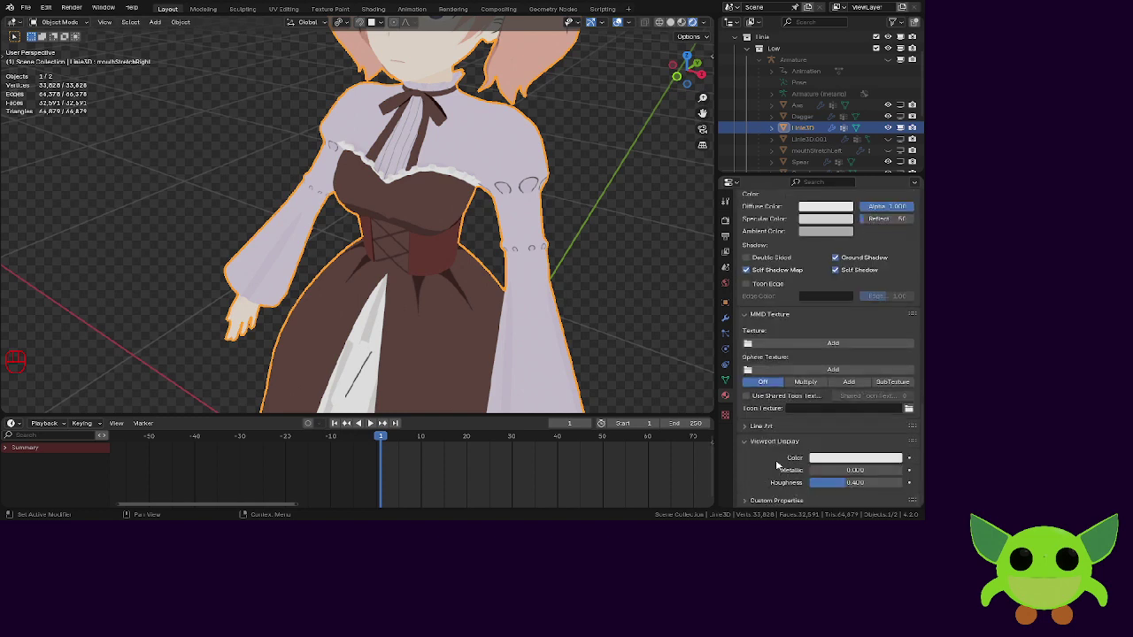
scroll(776, 464, "up", 12)
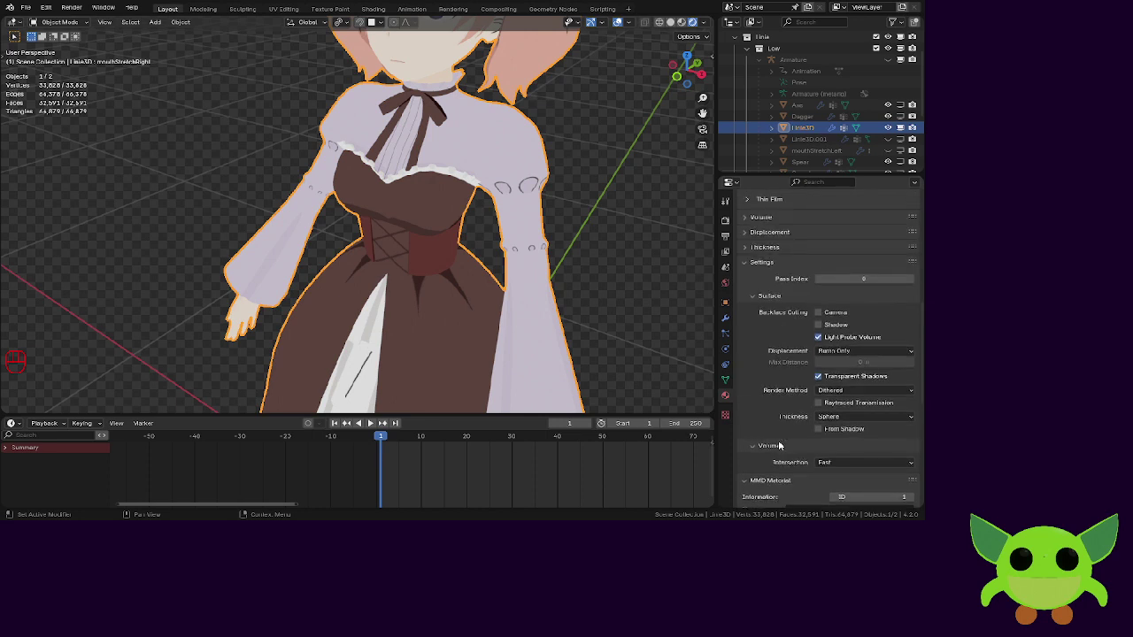
scroll(779, 445, "up", 8)
scroll(779, 445, "up", 8)
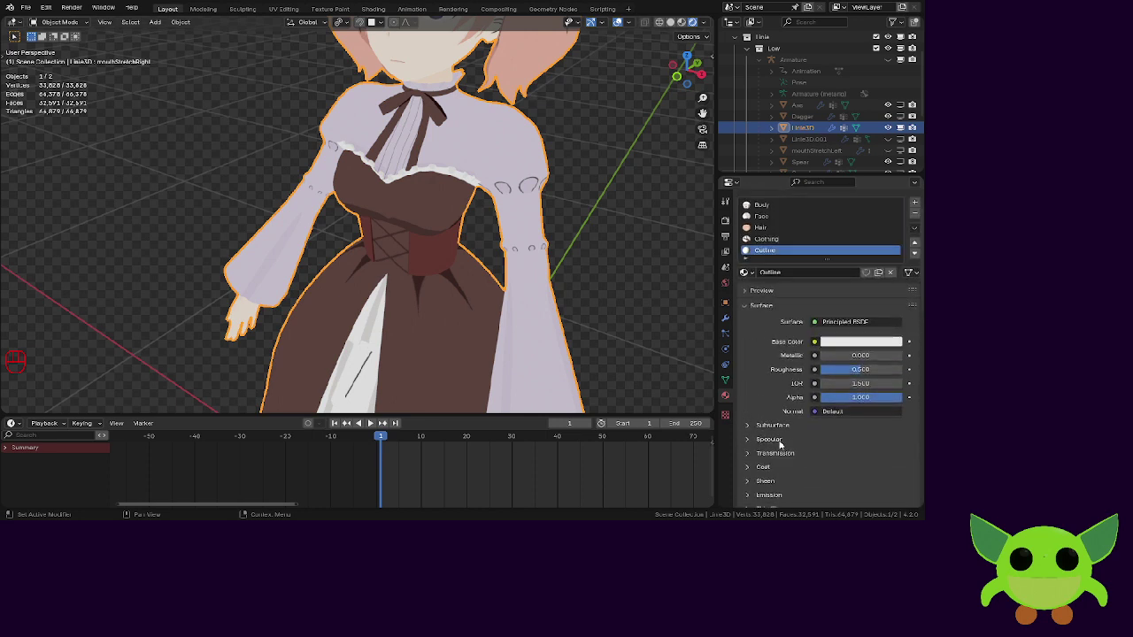
Set the Outline material's base color to black with a value of 0.
left_click(762, 307)
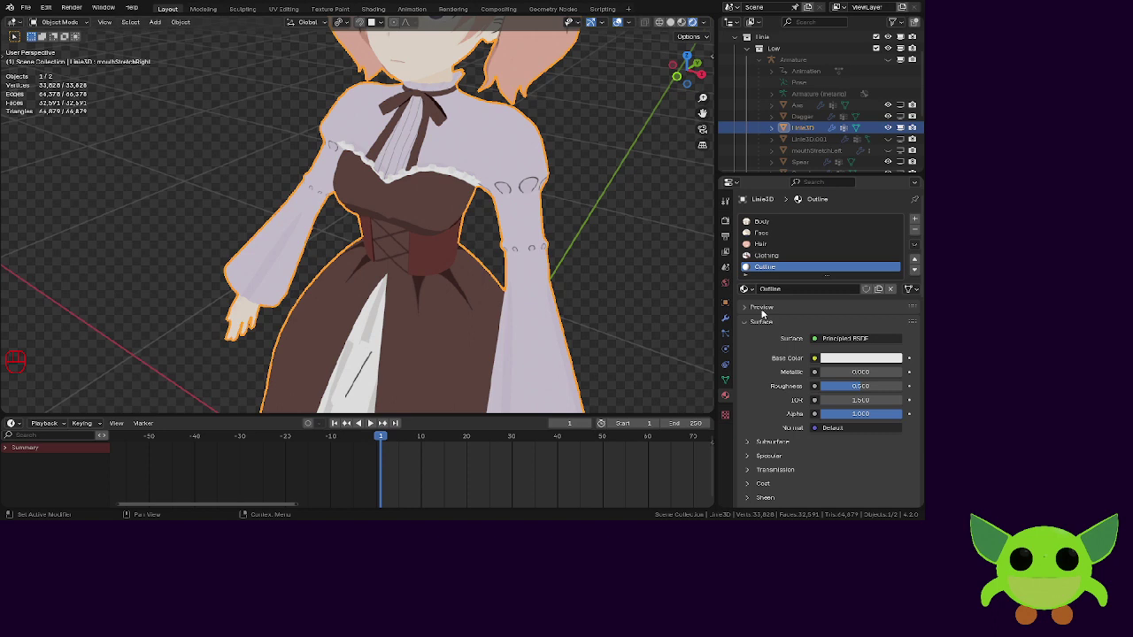
left_click(845, 359)
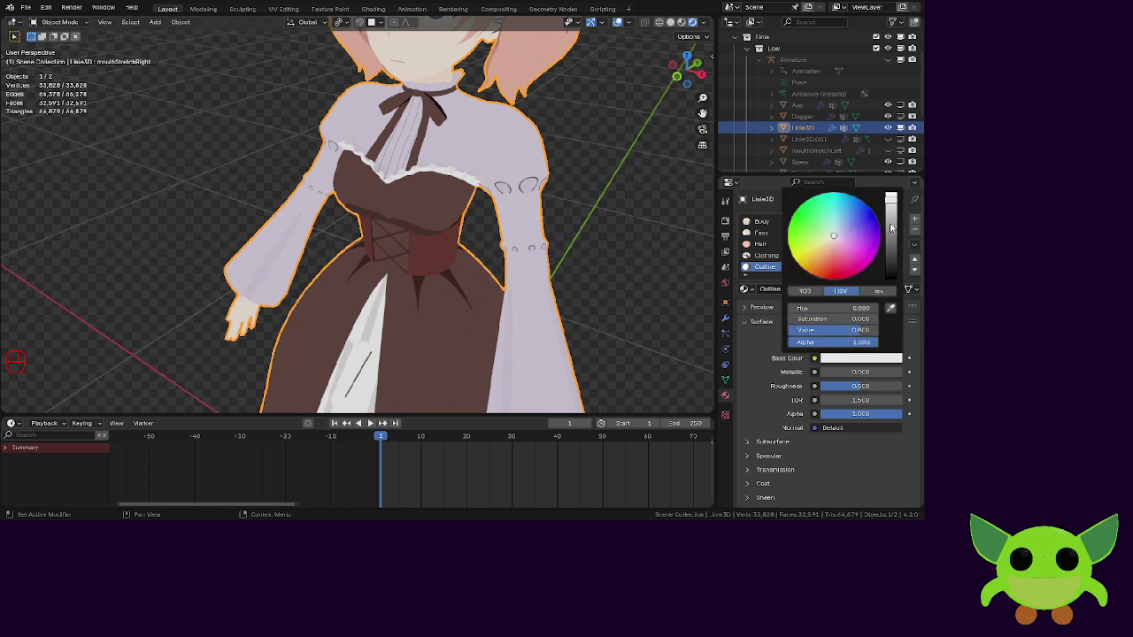
left_click_drag(892, 228, 886, 283)
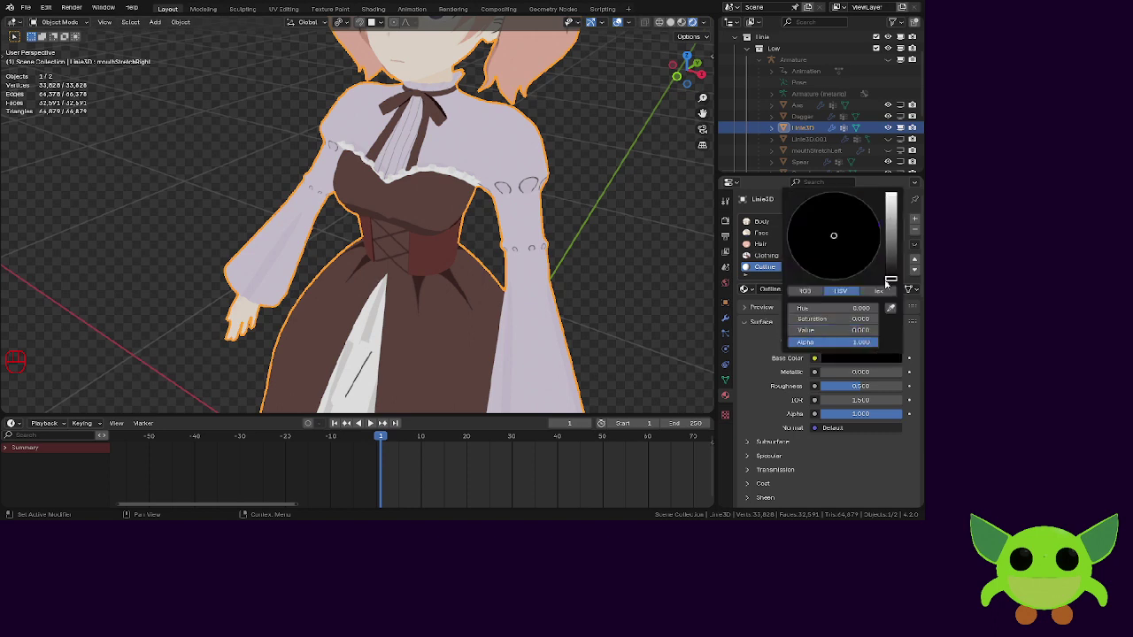
Lighten the Outline material's base color slightly to a near-black and review its backface culling settings.
left_click(836, 356)
left_click_drag(890, 271, 890, 274)
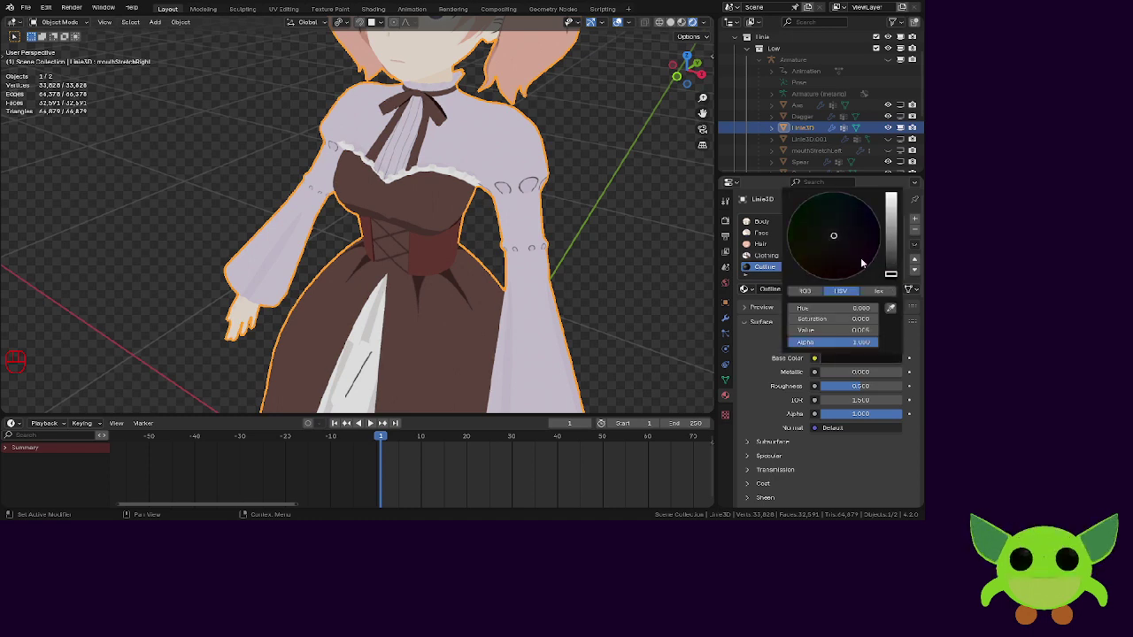
mouse_move(827, 244)
left_mouse_down()
mouse_move(843, 241)
mouse_move(834, 248)
left_mouse_up()
scroll(784, 399, "down", 3)
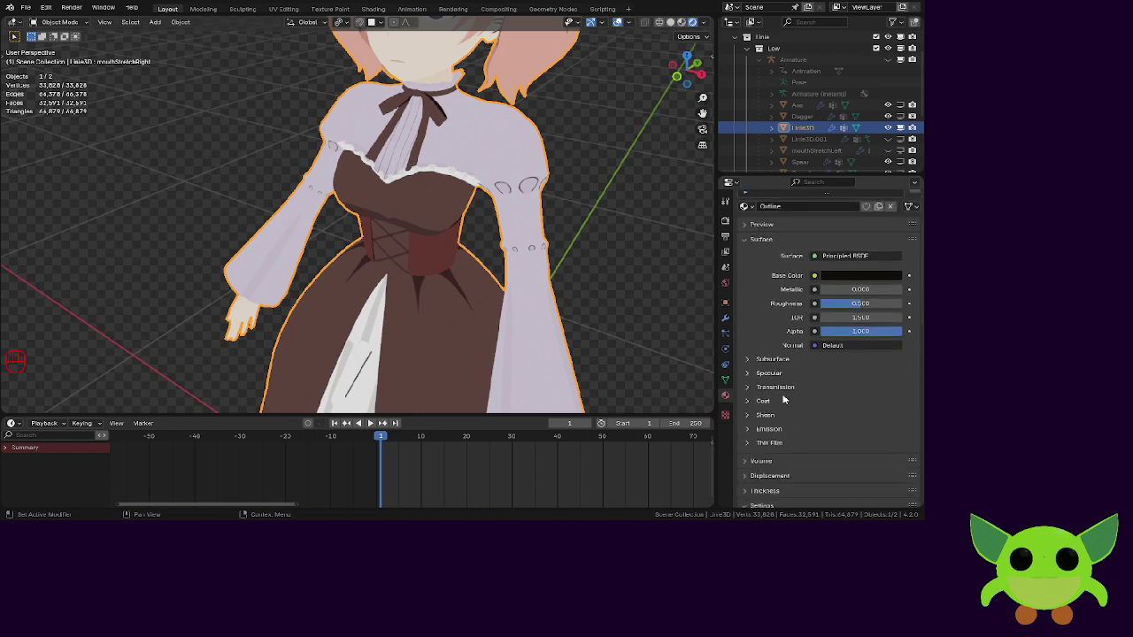
scroll(773, 409, "down", 2)
scroll(772, 412, "down", 3)
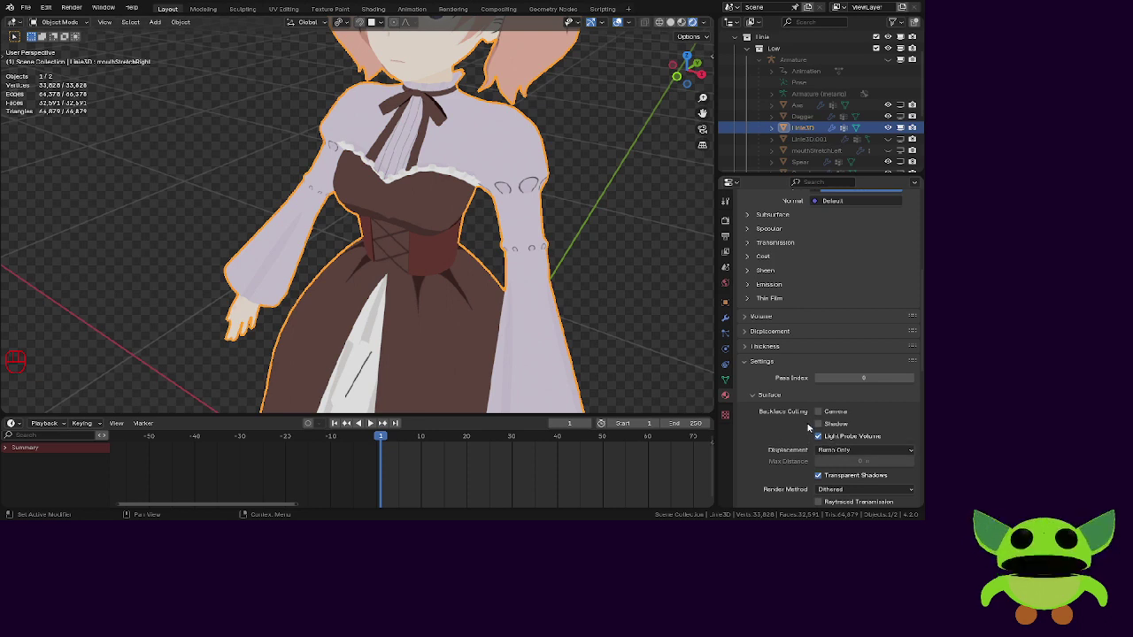
scroll(807, 428, "down", 1)
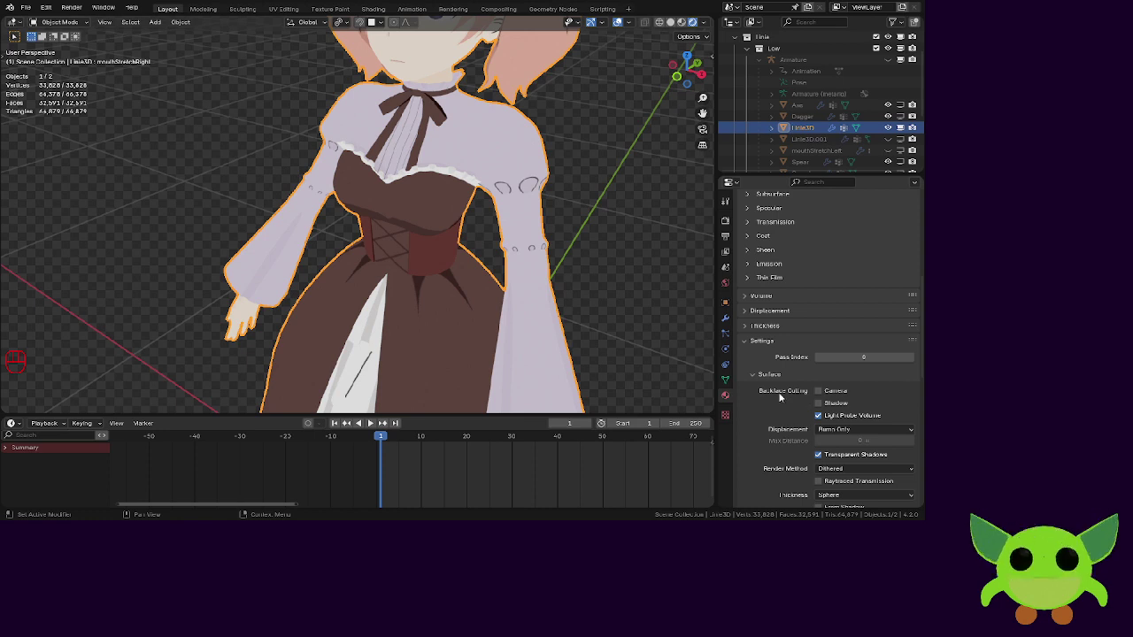
Add a Solidify modifier to Linie3D and place it above the Armature modifier in the stack.
middle_click_drag(566, 301, 531, 272)
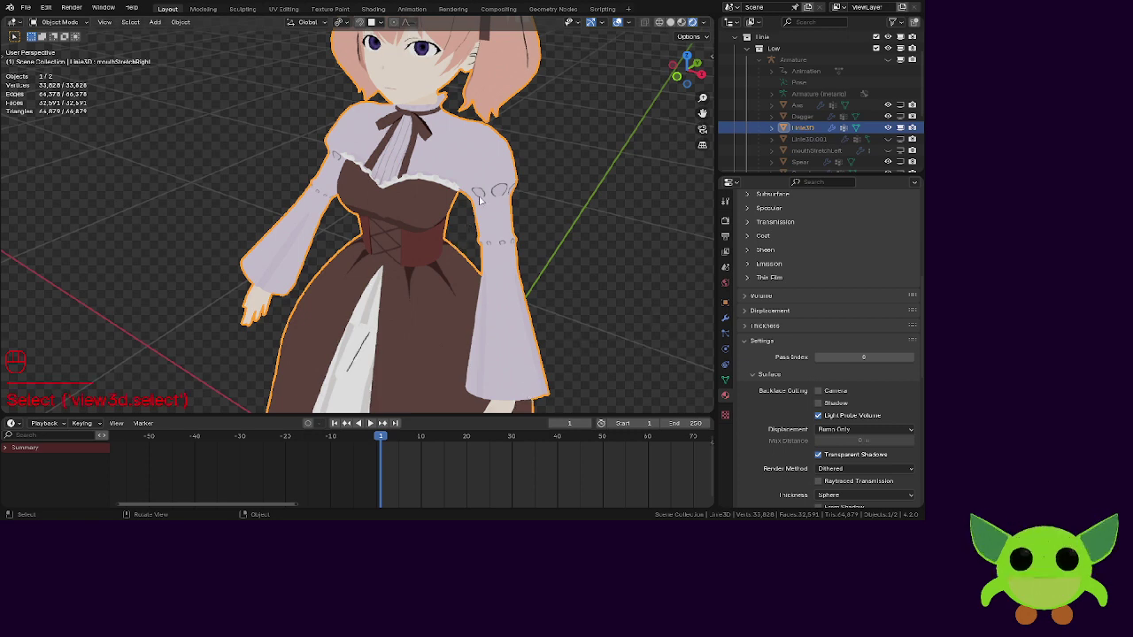
left_click(725, 316)
left_click(827, 232)
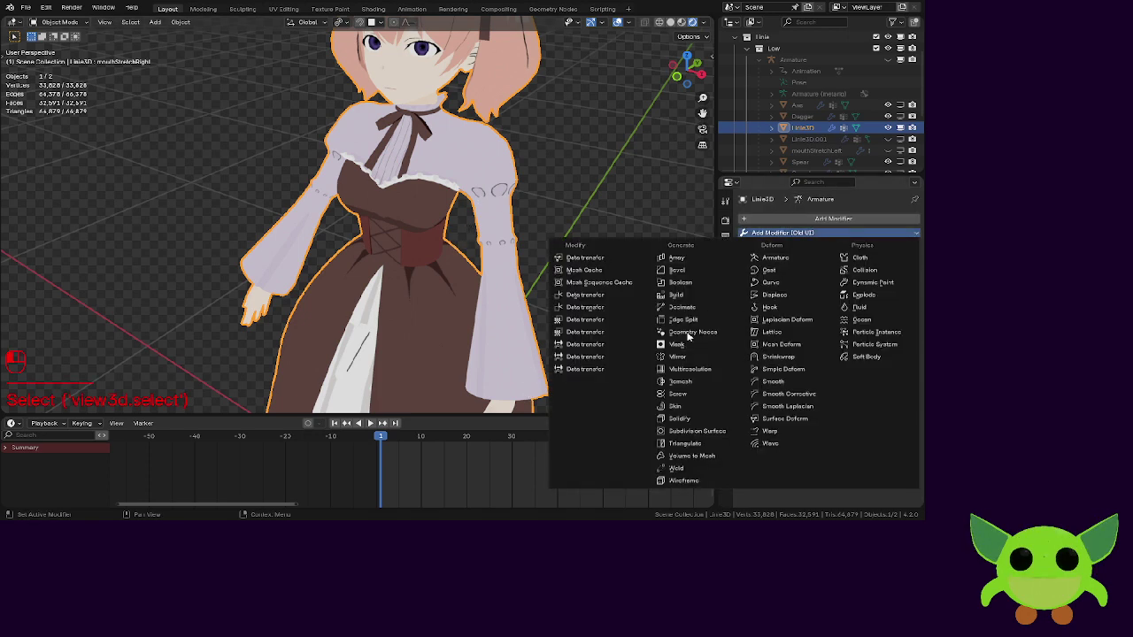
left_click(683, 419)
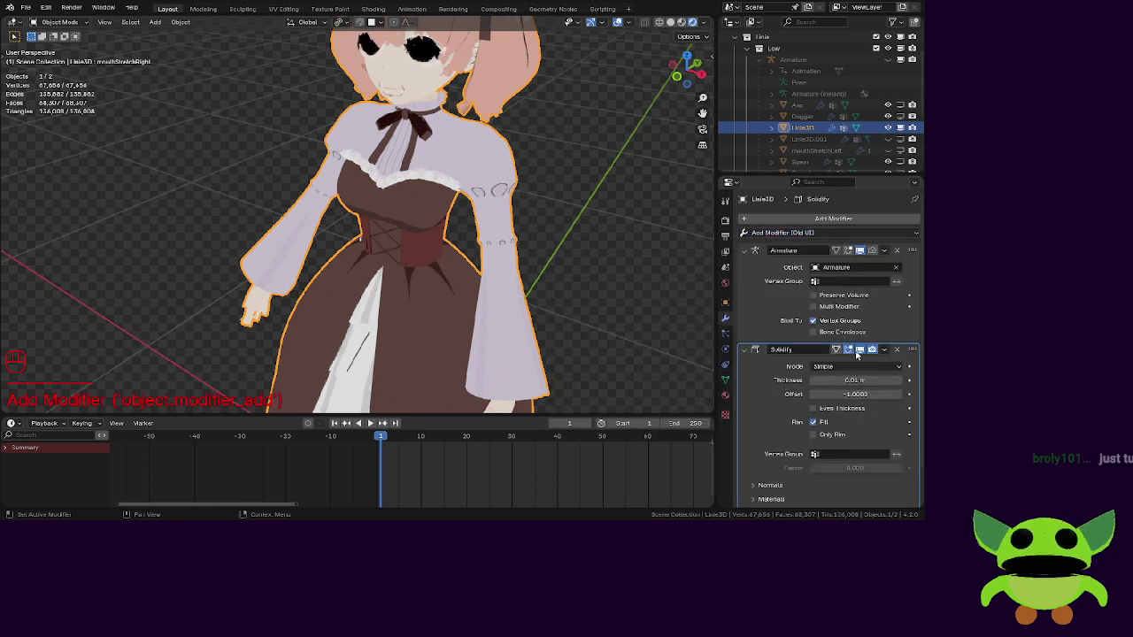
left_click_drag(910, 349, 876, 283)
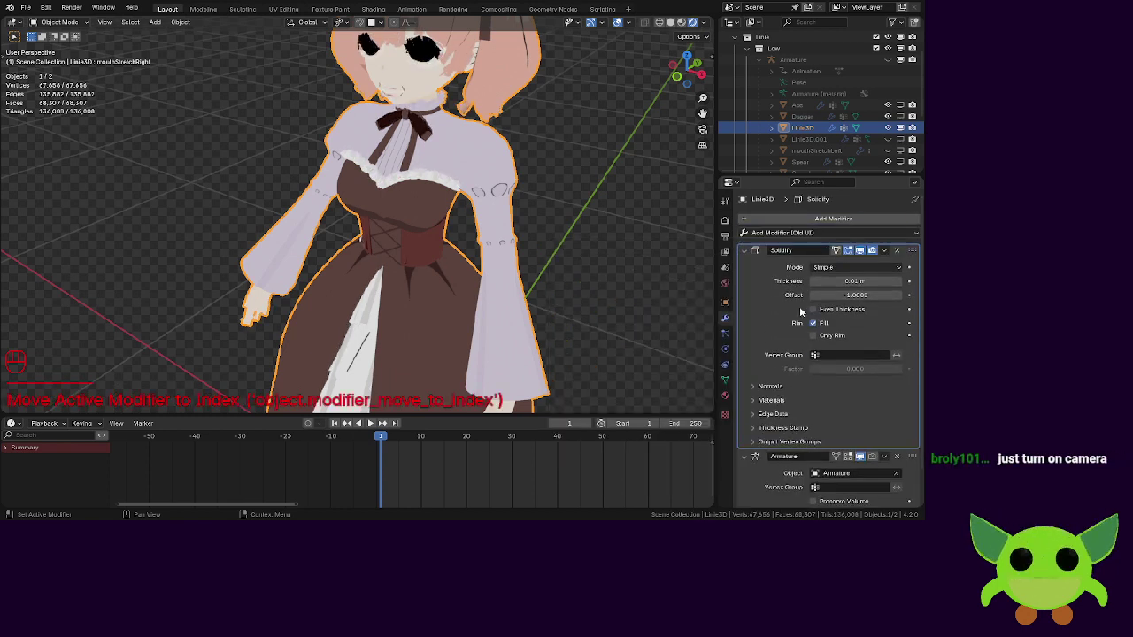
Enable camera backface culling for the Outline material and check the character through the scene camera.
left_click(725, 363)
left_click(726, 379)
left_click(725, 395)
scroll(778, 365, "down", 5)
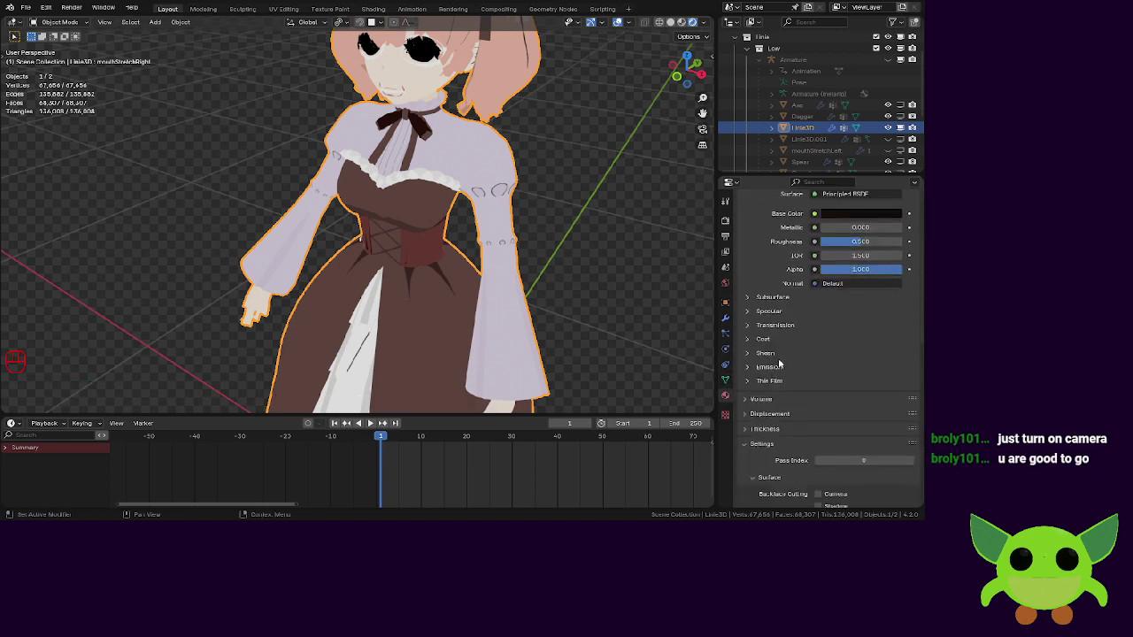
scroll(779, 364, "down", 3)
left_click(818, 412)
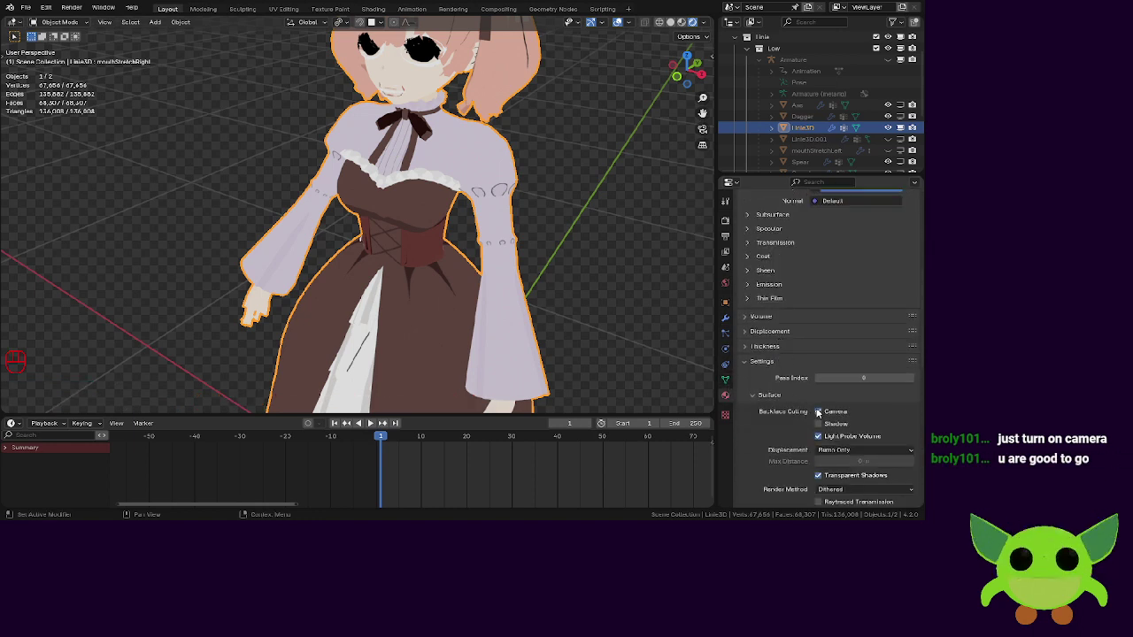
left_click(704, 130)
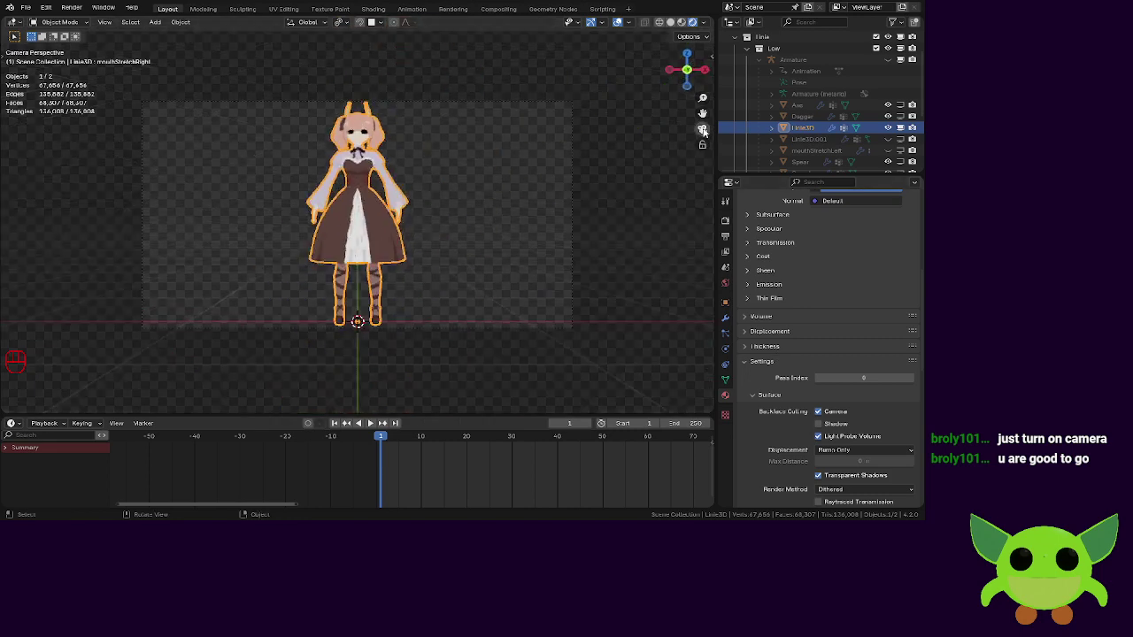
left_click(703, 130)
Flip the normals in Linie3D's Solidify modifier.
left_click(726, 316)
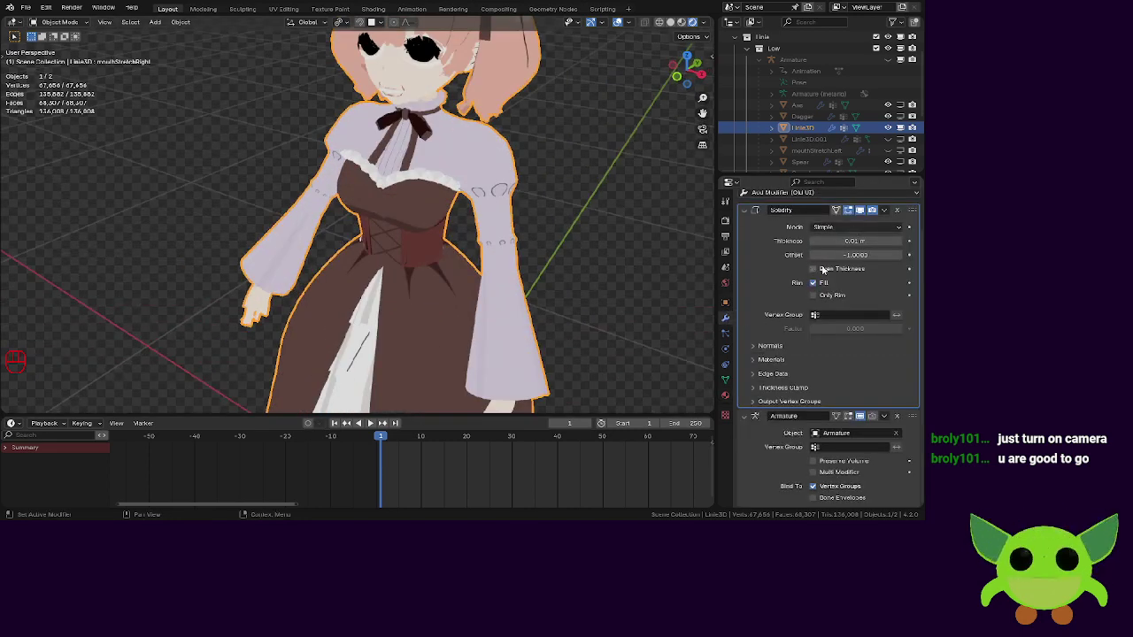
left_click(777, 347)
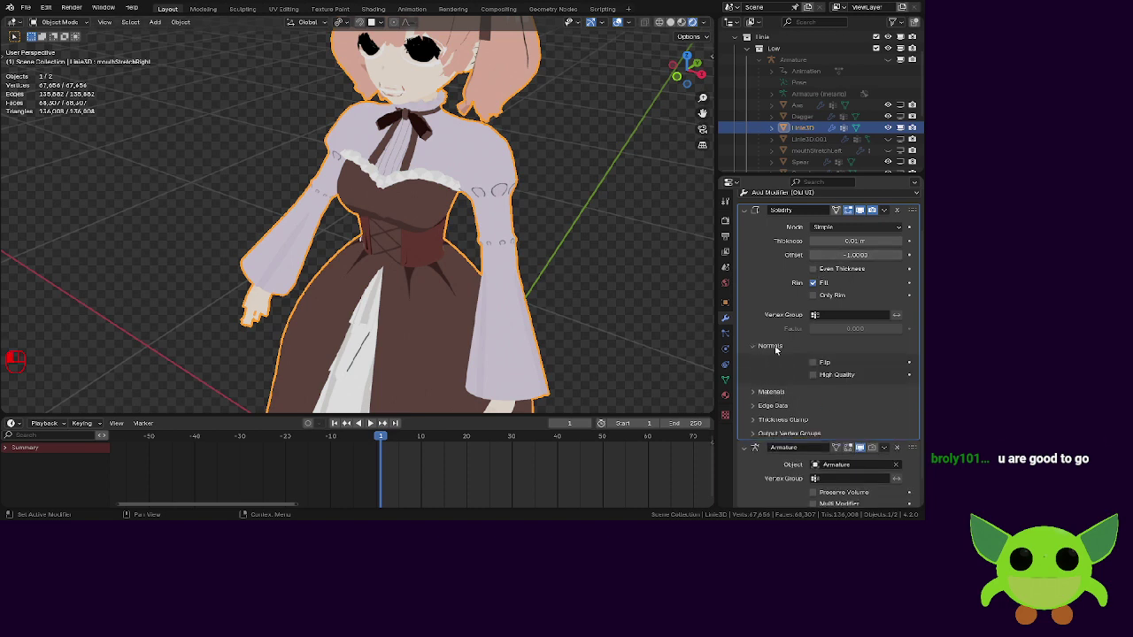
left_click(812, 363)
Set both the material offset and the rim material offset of the Solidify modifier to 5.
left_click(770, 392)
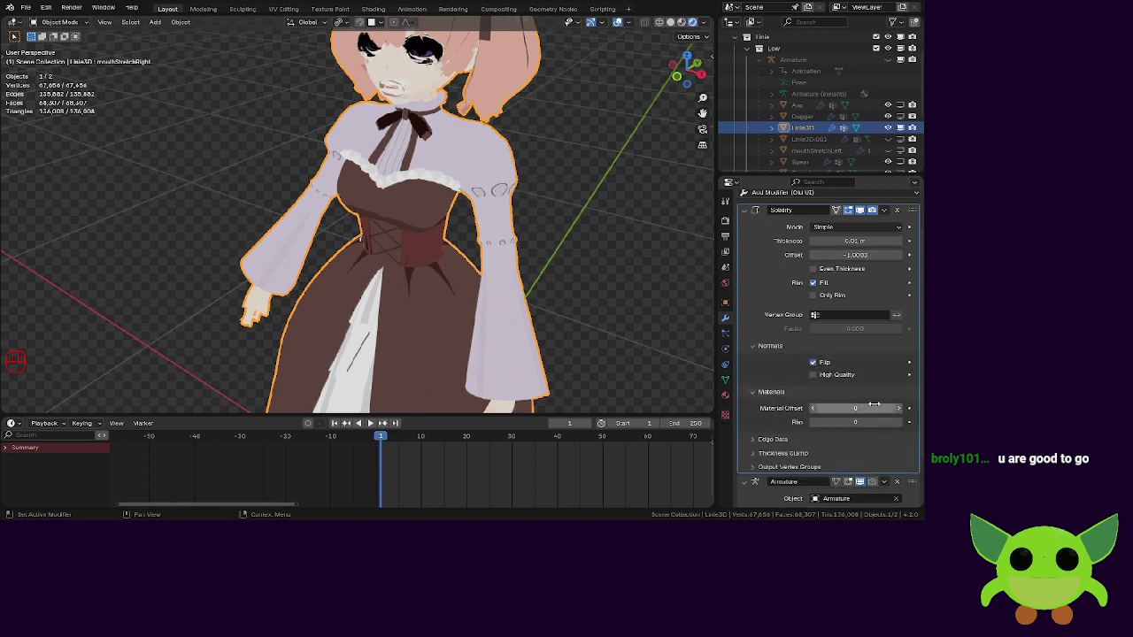
left_click(898, 408)
left_click(898, 408)
left_click(898, 409)
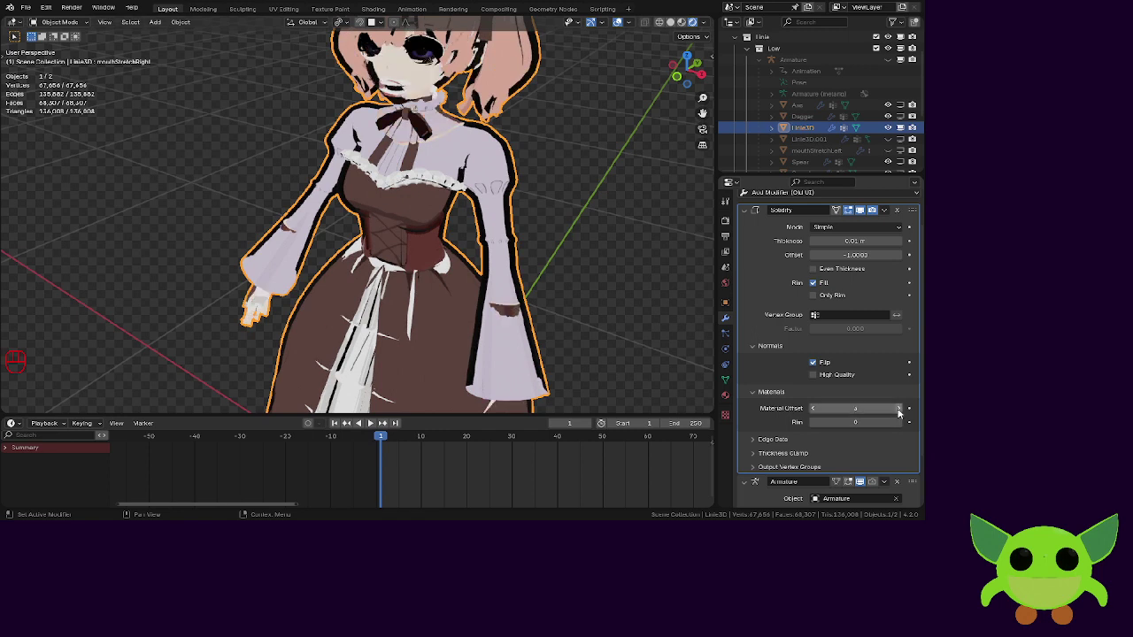
left_click(899, 409)
left_click(899, 408)
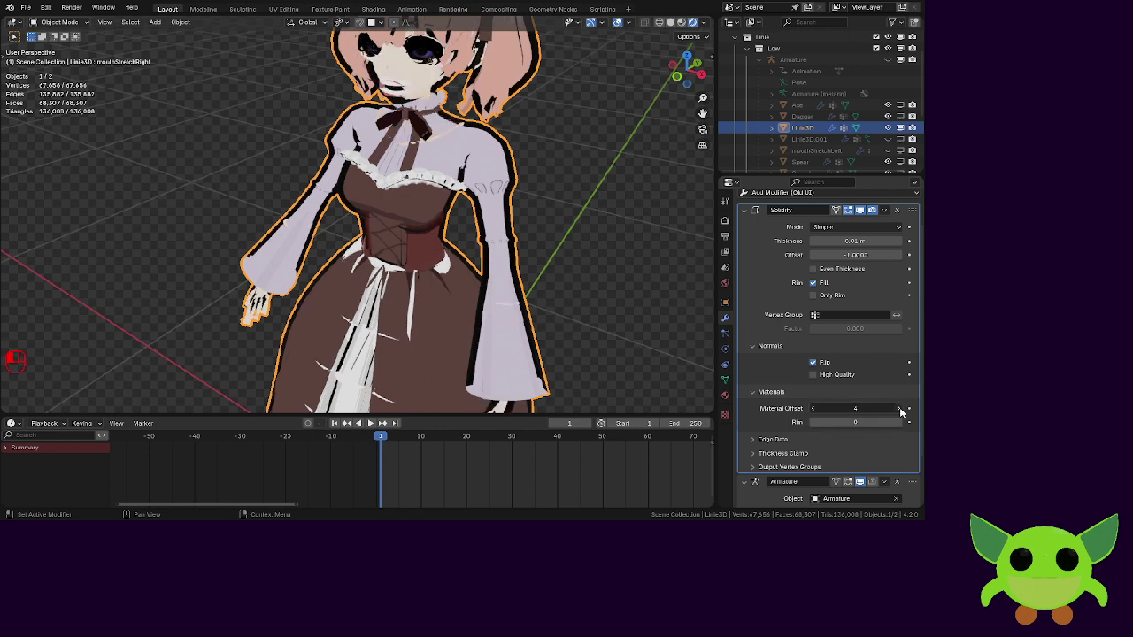
left_click(897, 423)
left_click(898, 422)
left_click(898, 422)
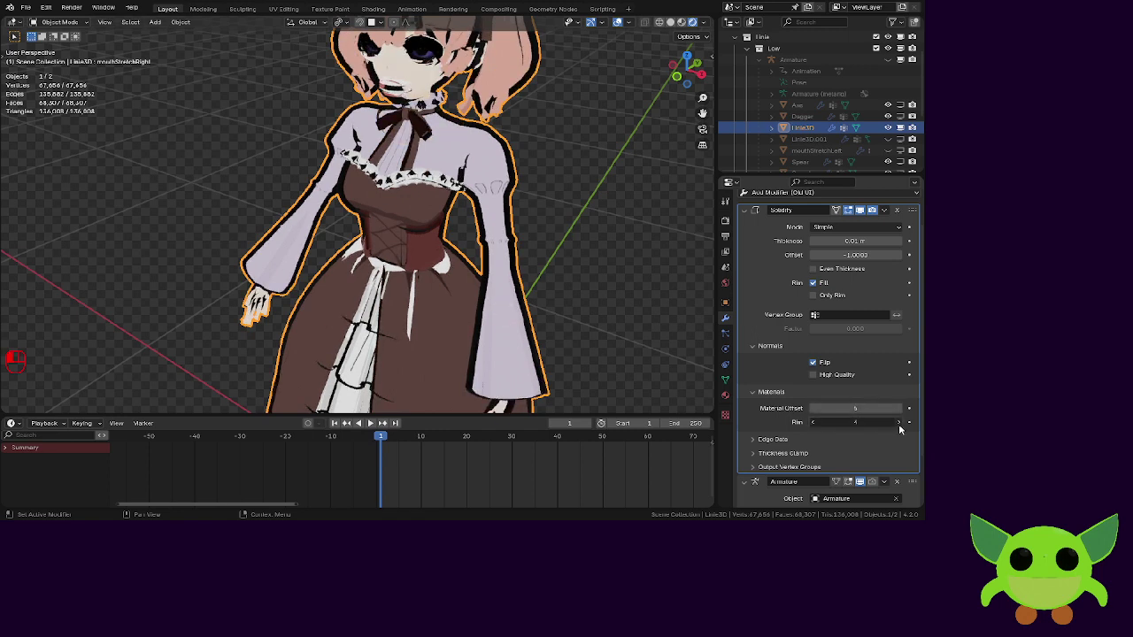
left_click(898, 422)
left_click(898, 422)
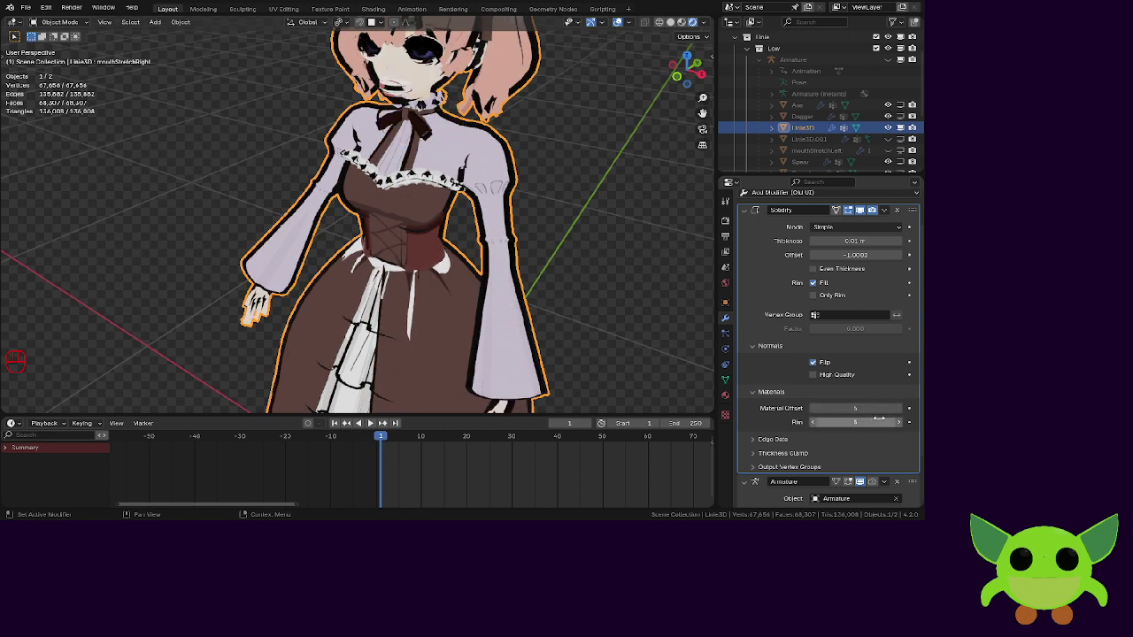
Set the Solidify modifier's thickness to 0.001 m.
mouse_move(845, 255)
left_mouse_down()
mouse_move(872, 255)
mouse_move(823, 255)
left_mouse_up()
left_click(822, 240)
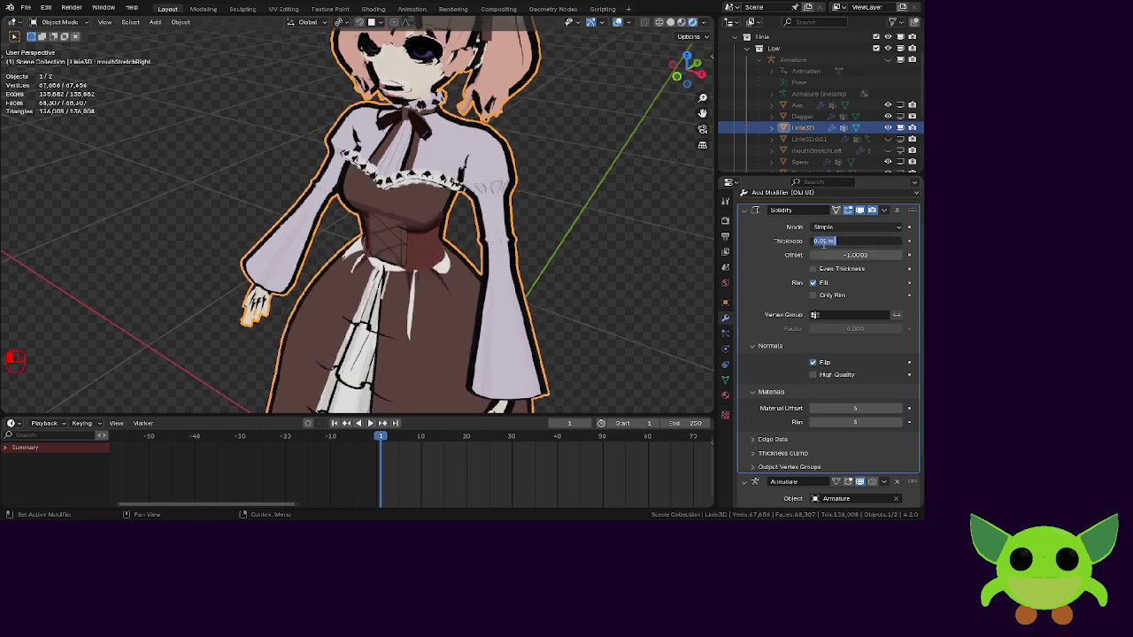
key("Return")
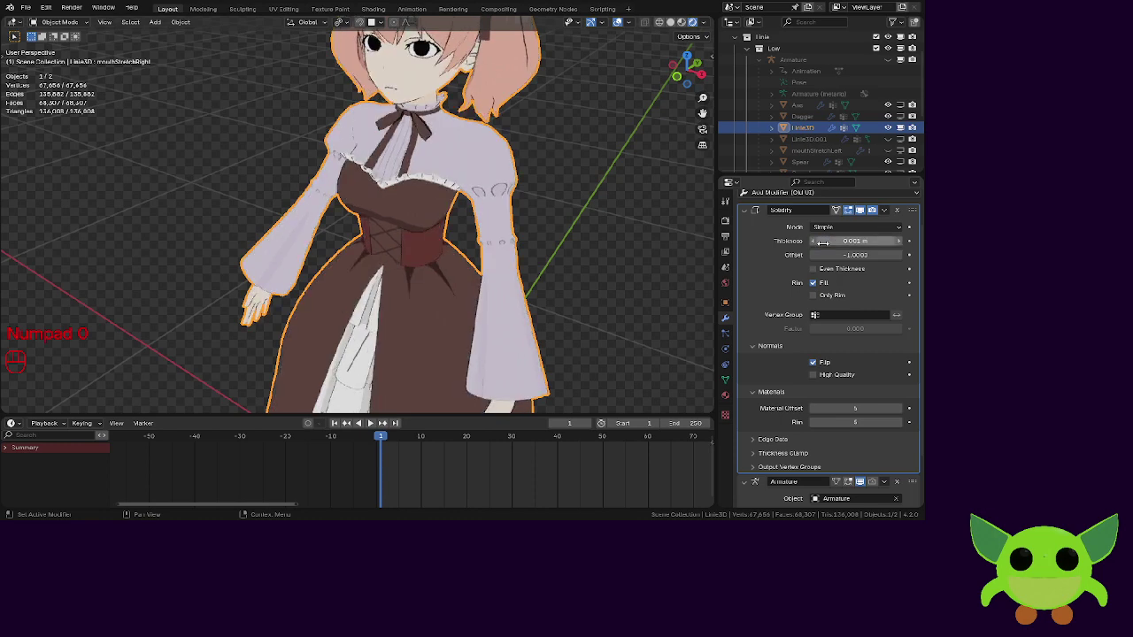
Examine the outlines on the character's face, hair and dress up close, both in free perspective and through the camera.
middle_click_drag(509, 237, 491, 365, "shift")
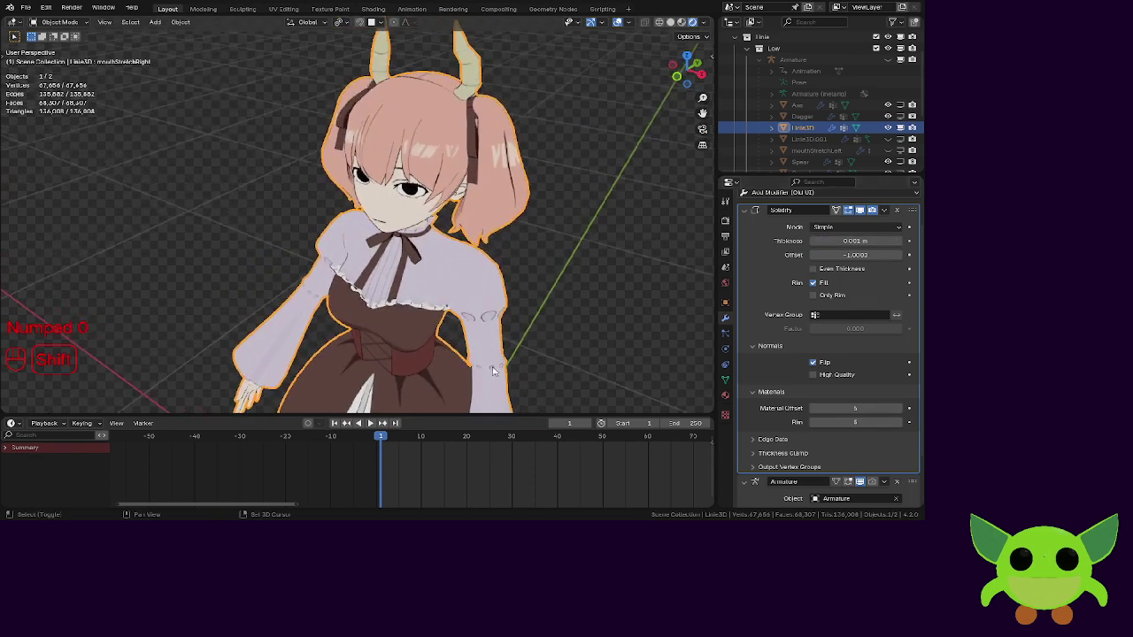
scroll(296, 180, "up", 2)
middle_click_drag(296, 180, 386, 218)
scroll(260, 221, "up", 4)
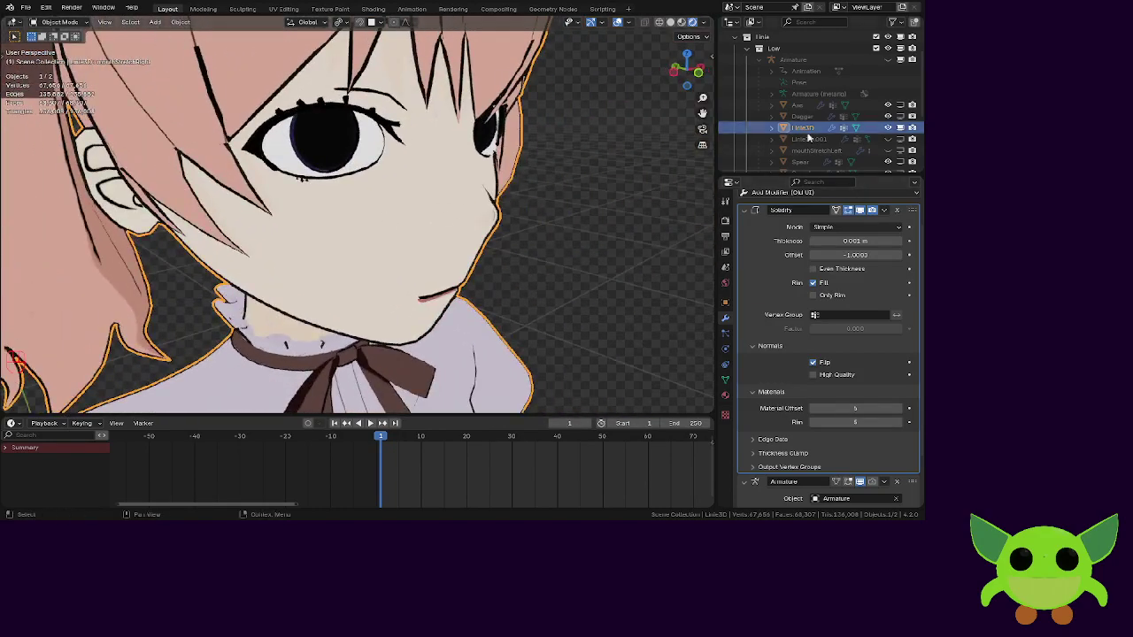
left_click(702, 129)
scroll(392, 121, "up", 3)
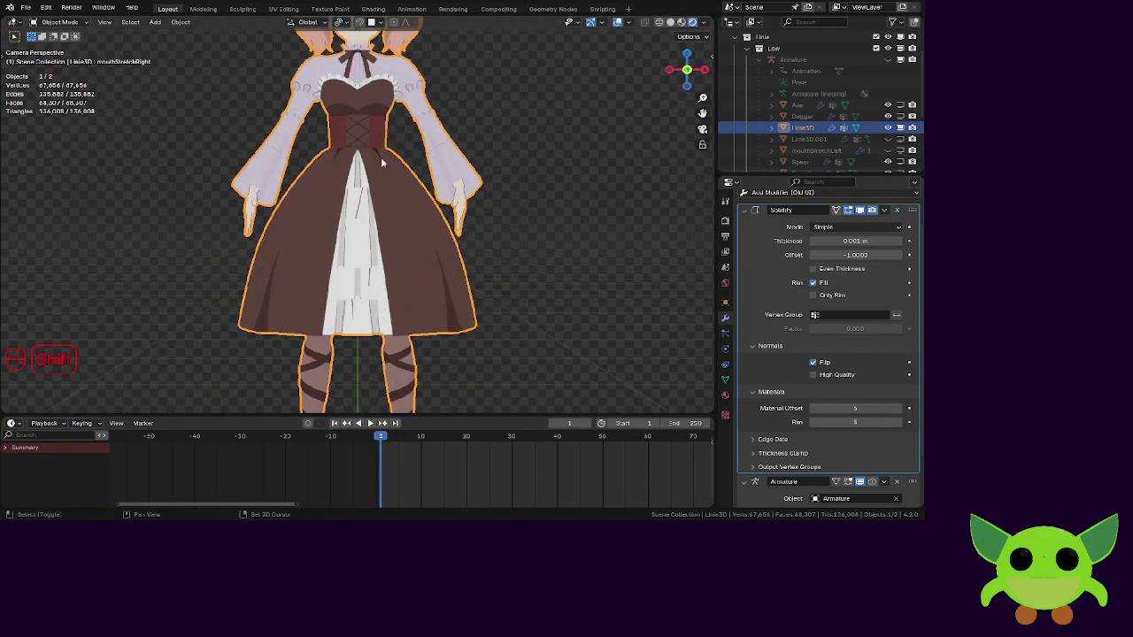
scroll(385, 282, "down", 4)
middle_click_drag(399, 275, 392, 255, "shift")
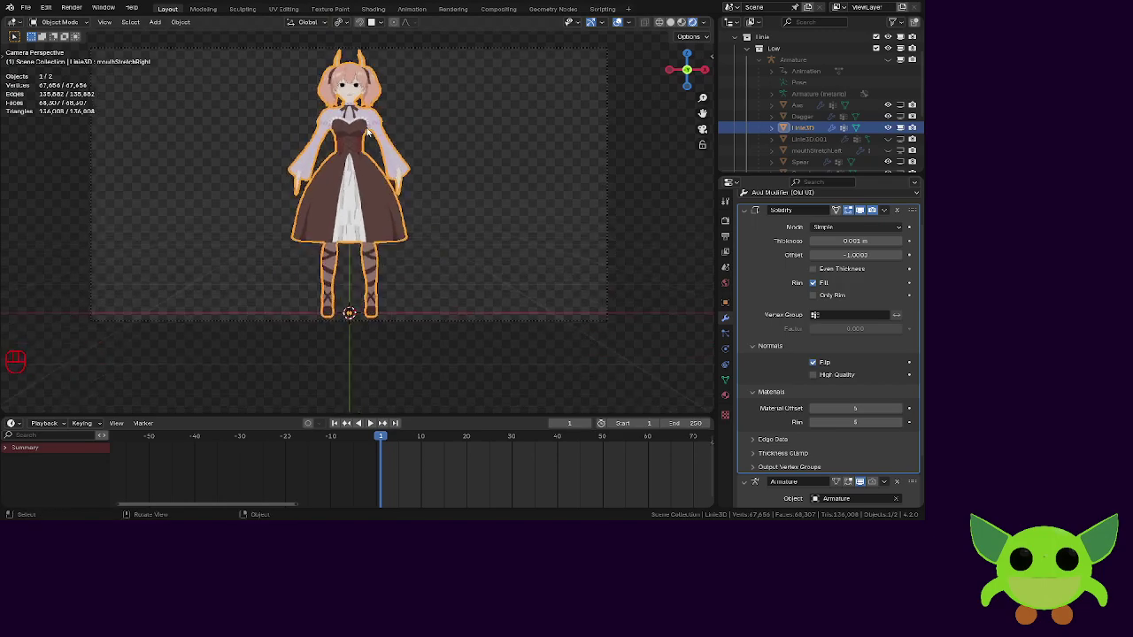
middle_click_drag(368, 203, 384, 340, "shift")
scroll(384, 340, "up", 13)
middle_click_drag(336, 212, 294, 177, "shift")
scroll(295, 177, "up", 9)
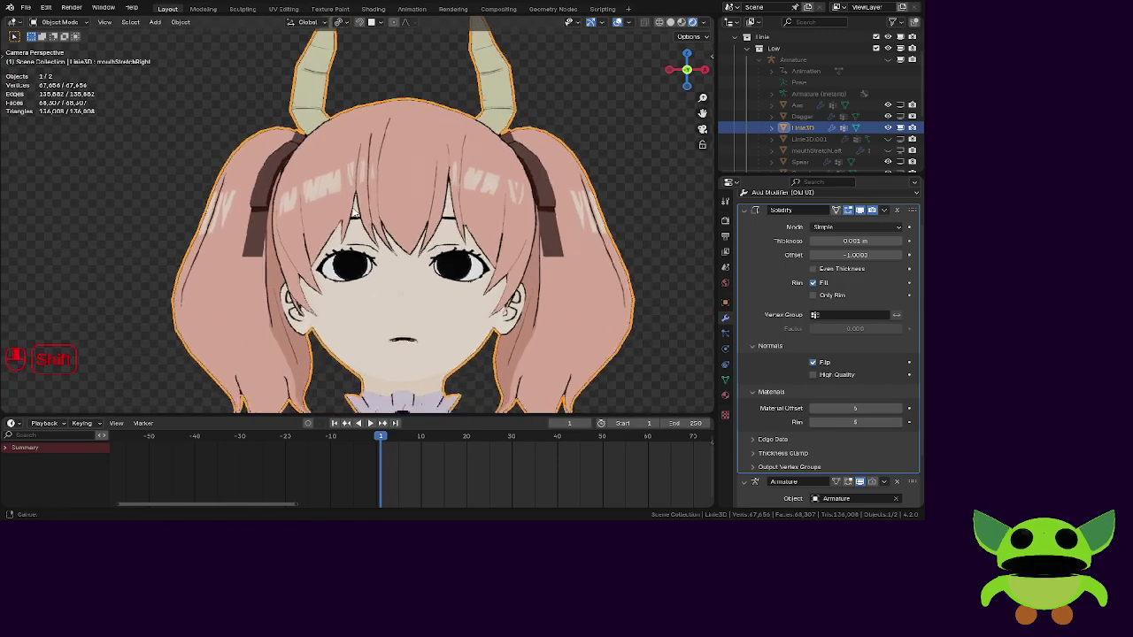
scroll(378, 212, "down", 6)
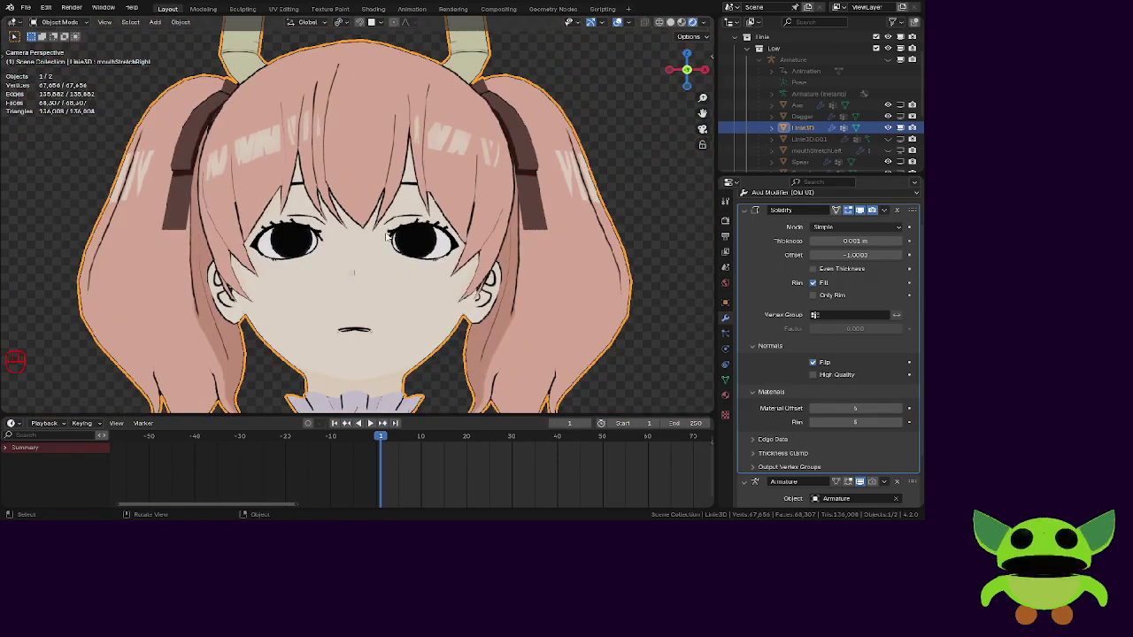
key("KP_0")
scroll(370, 219, "up", 9)
middle_click_drag(384, 148, 403, 427, "shift")
scroll(412, 223, "up", 5)
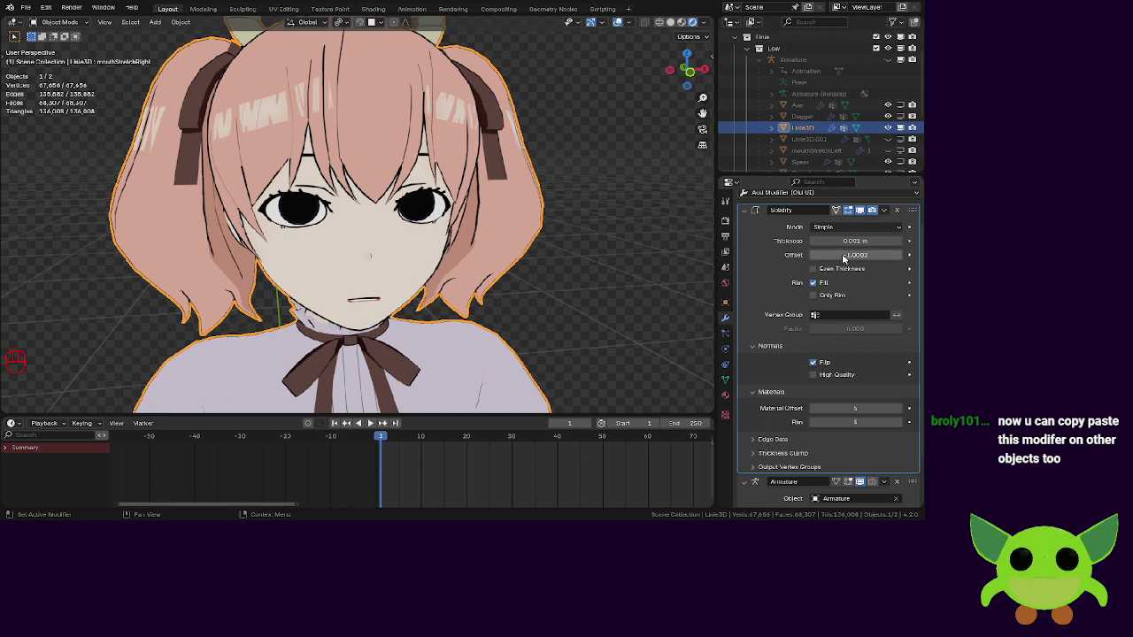
Try lowering the Solidify modifier's offset and inspect the outlines around the head and eyes.
left_click_drag(844, 256, 810, 256)
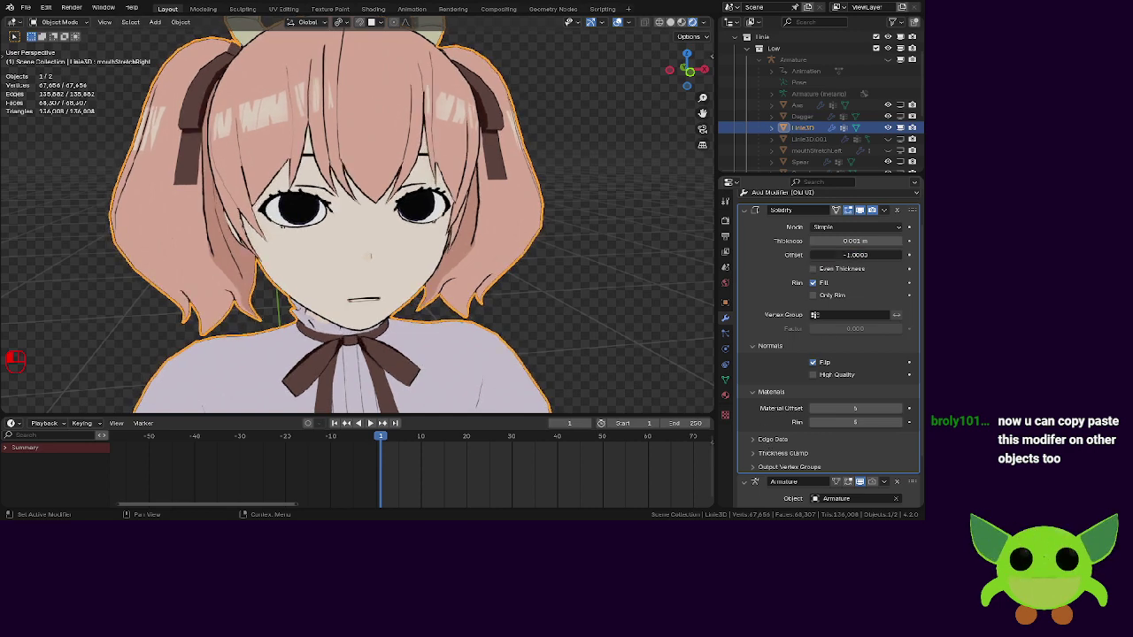
middle_click_drag(320, 229, 324, 183)
scroll(301, 278, "down", 2)
scroll(326, 184, "up", 4)
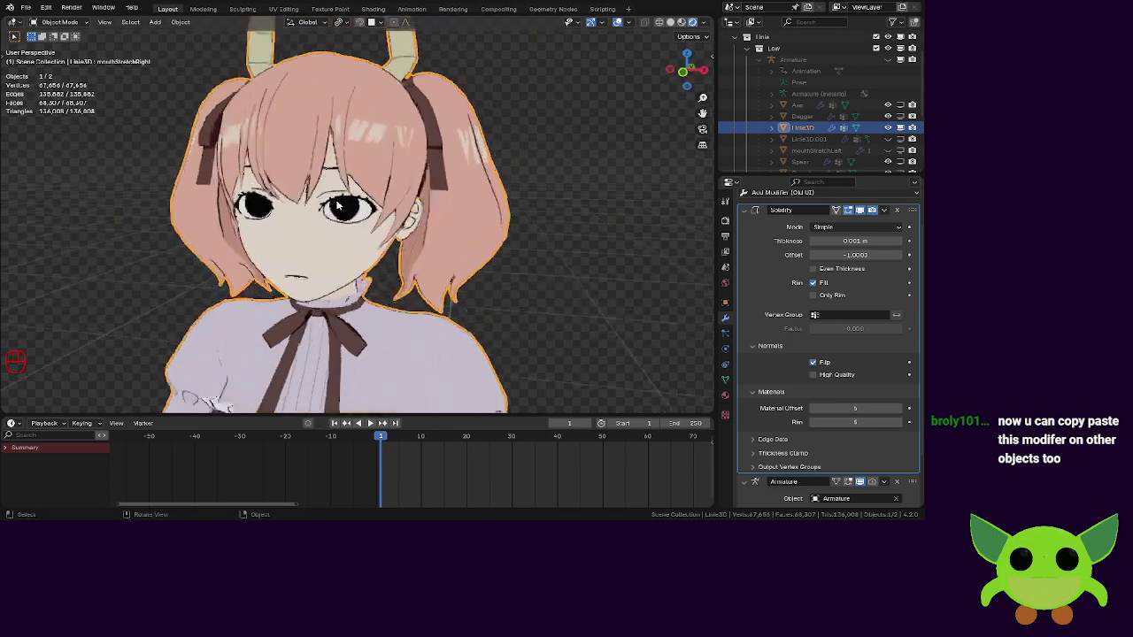
Add a shape key named outlineGroup at the end of Linie3D's shape key list.
left_click(445, 202)
left_click(724, 379)
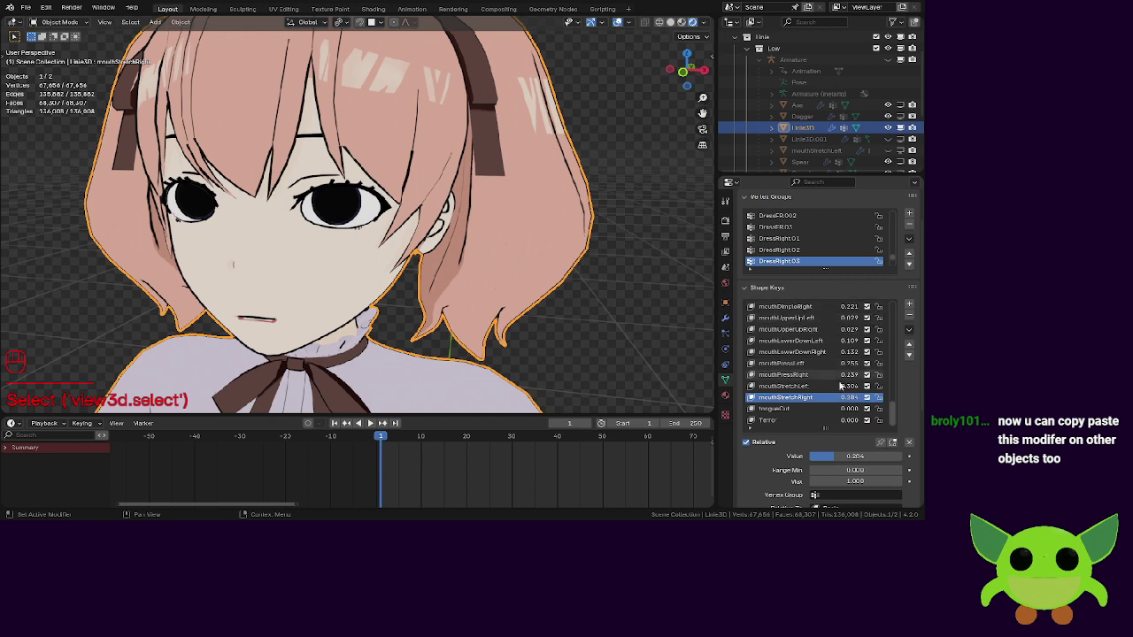
left_click(796, 409)
left_click(797, 419)
left_click(908, 303)
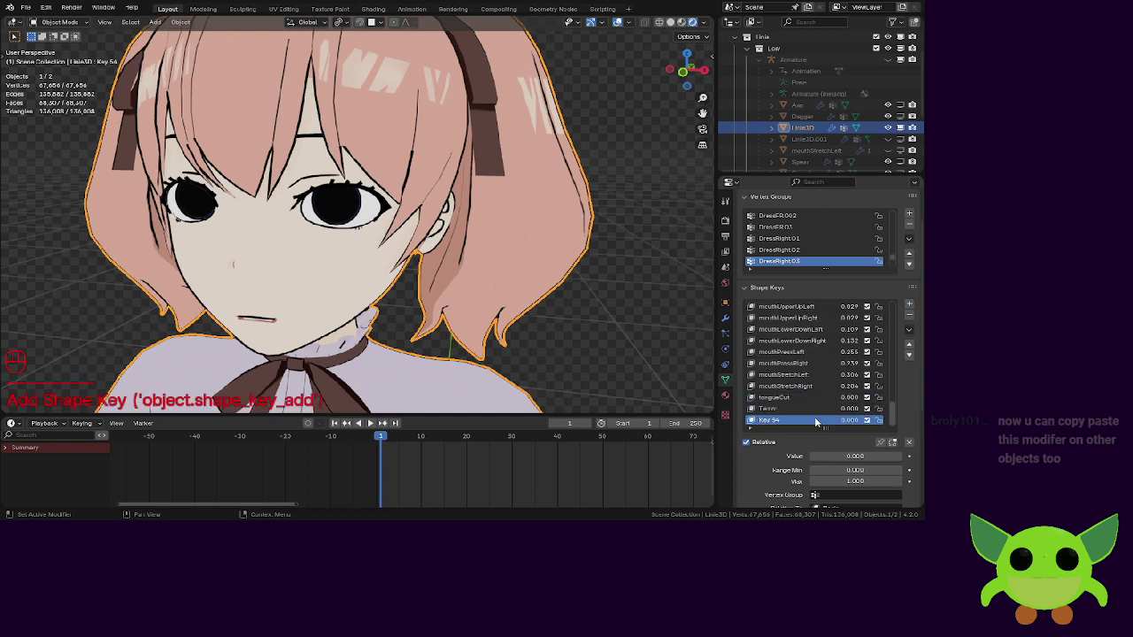
type("Out")
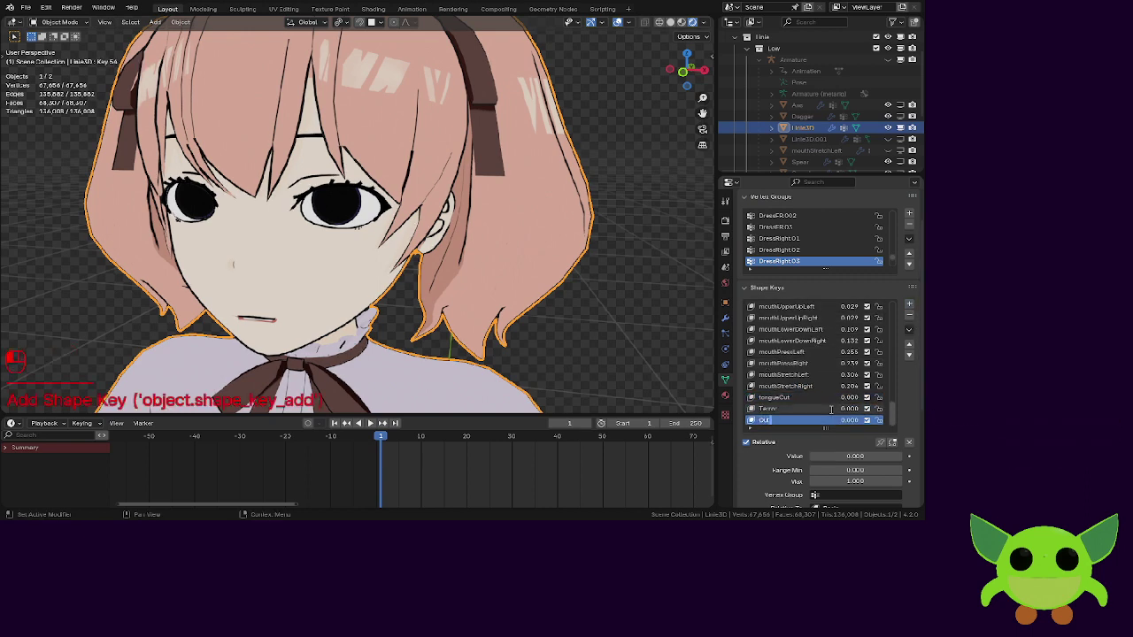
key("BackSpace")
key("BackSpace")
key("BackSpace")
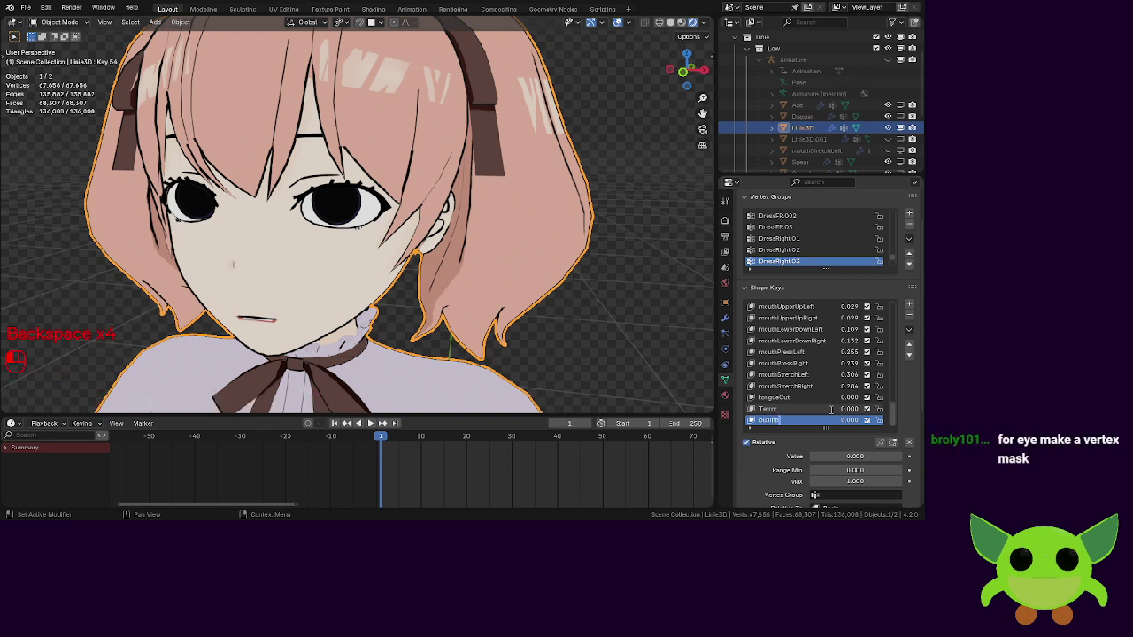
type("Group")
left_click(830, 409)
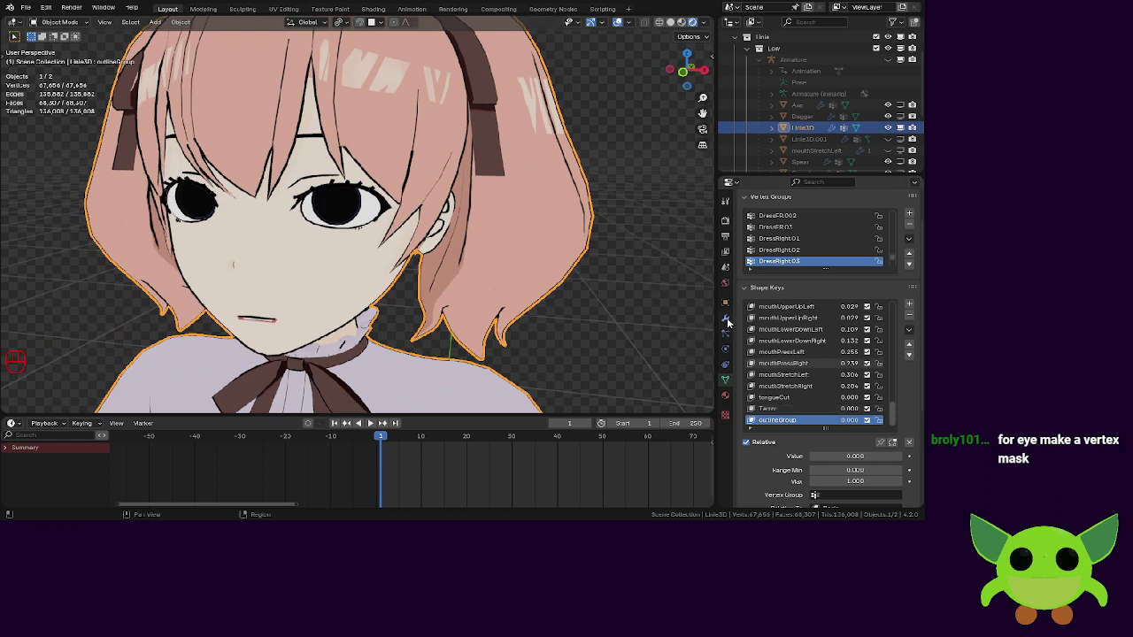
Try to find the outline group among the vertex groups offered for the Solidify modifier.
left_click(725, 320)
left_click(853, 315)
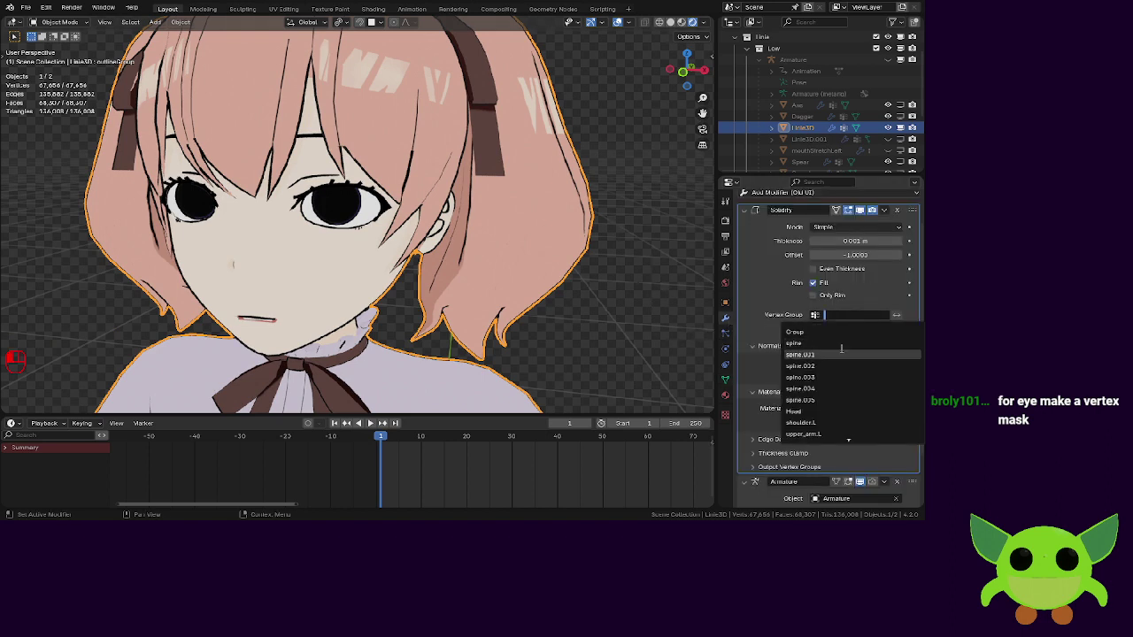
scroll(841, 348, "down", 10)
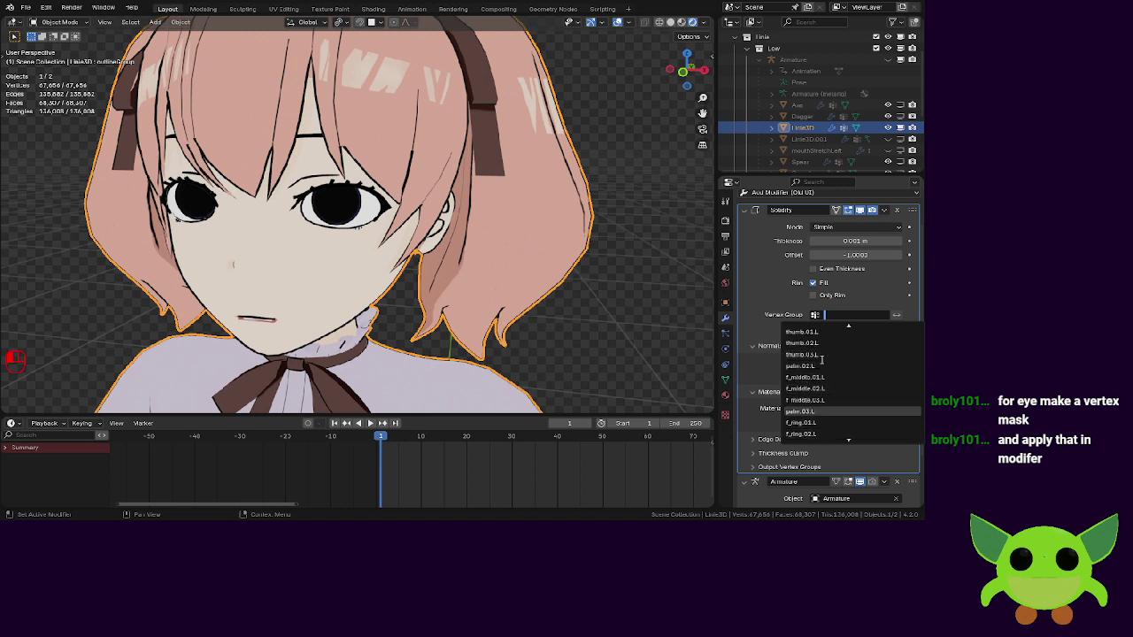
type("ou")
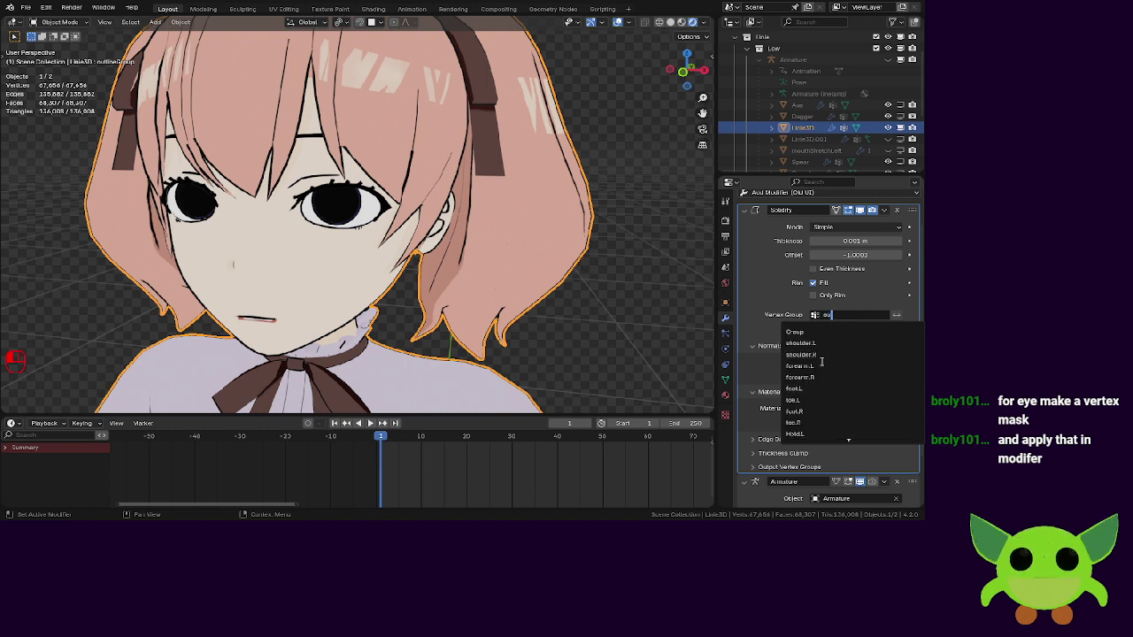
type("l")
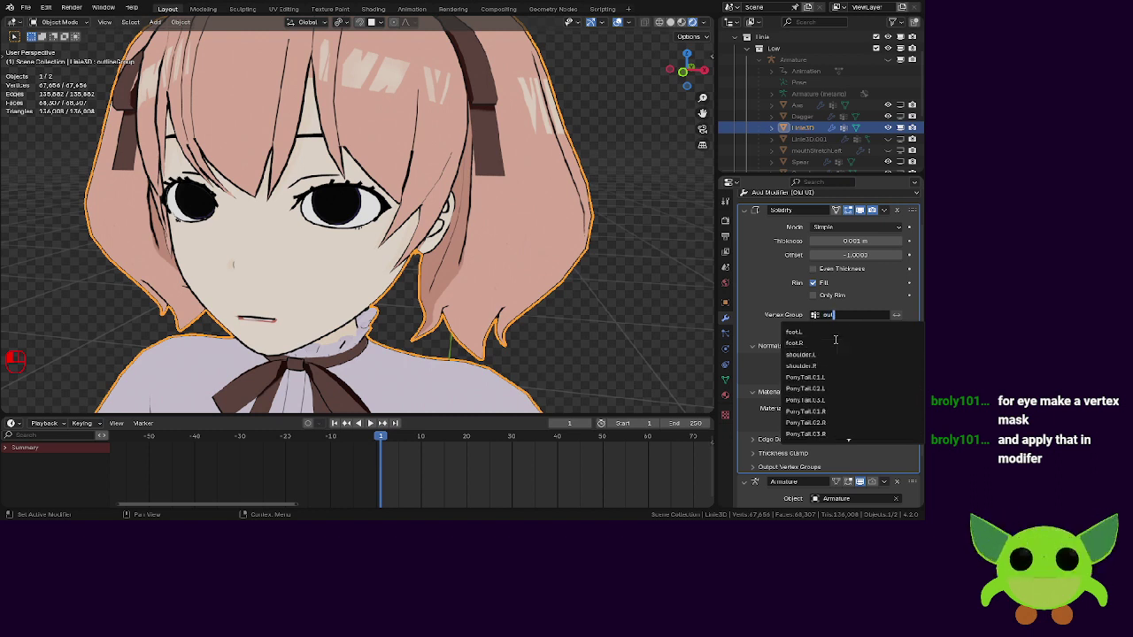
scroll(836, 346, "down", 12)
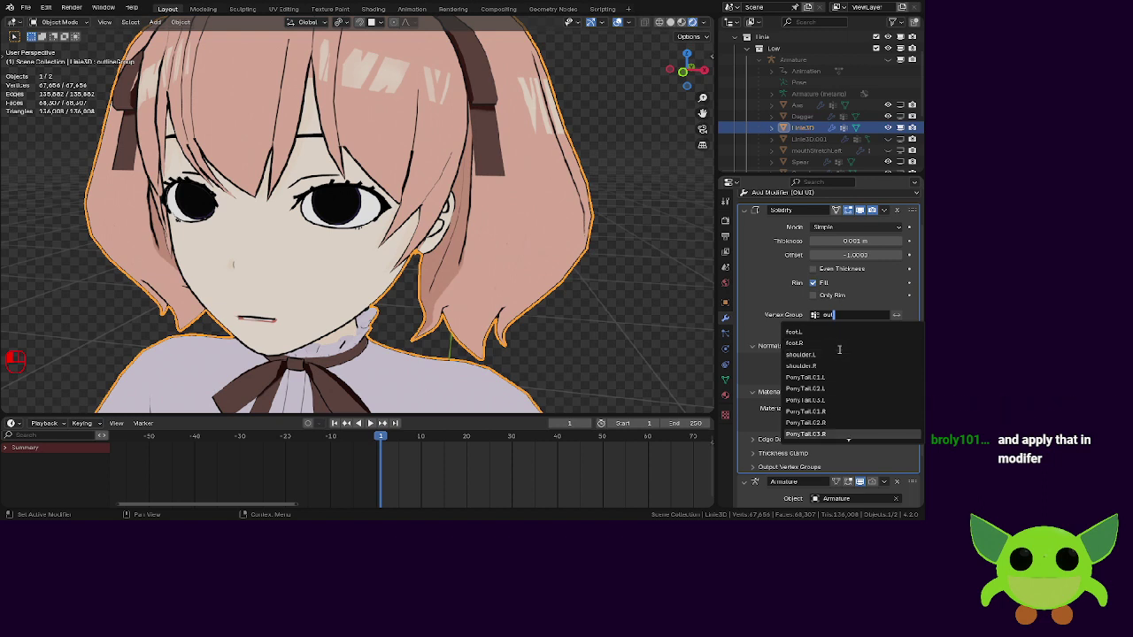
scroll(839, 350, "up", 5)
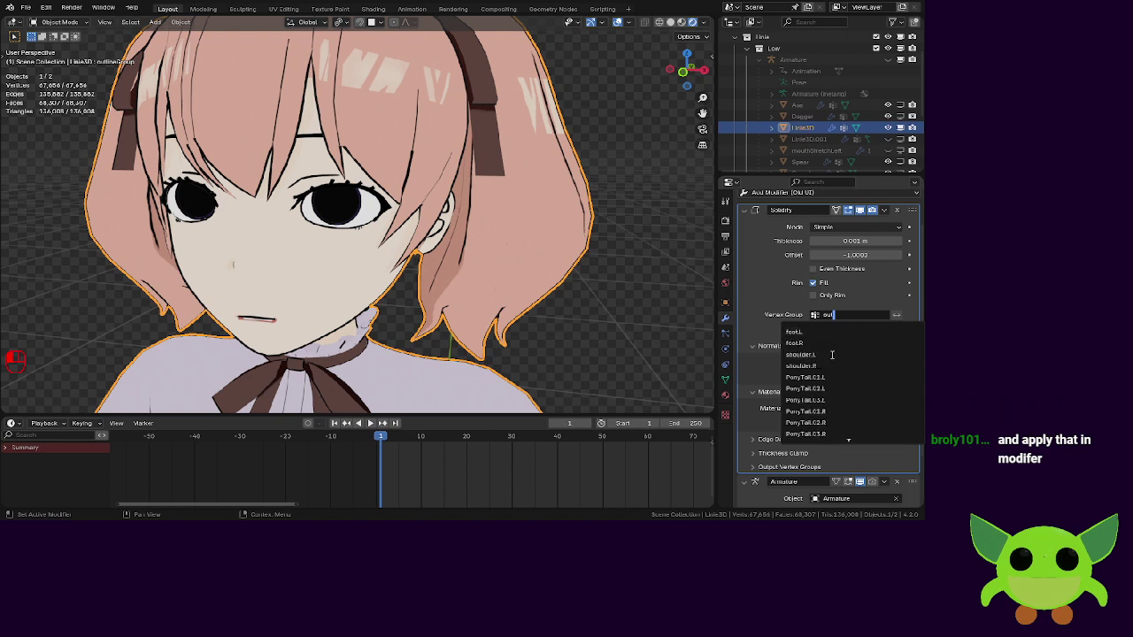
left_click(726, 381)
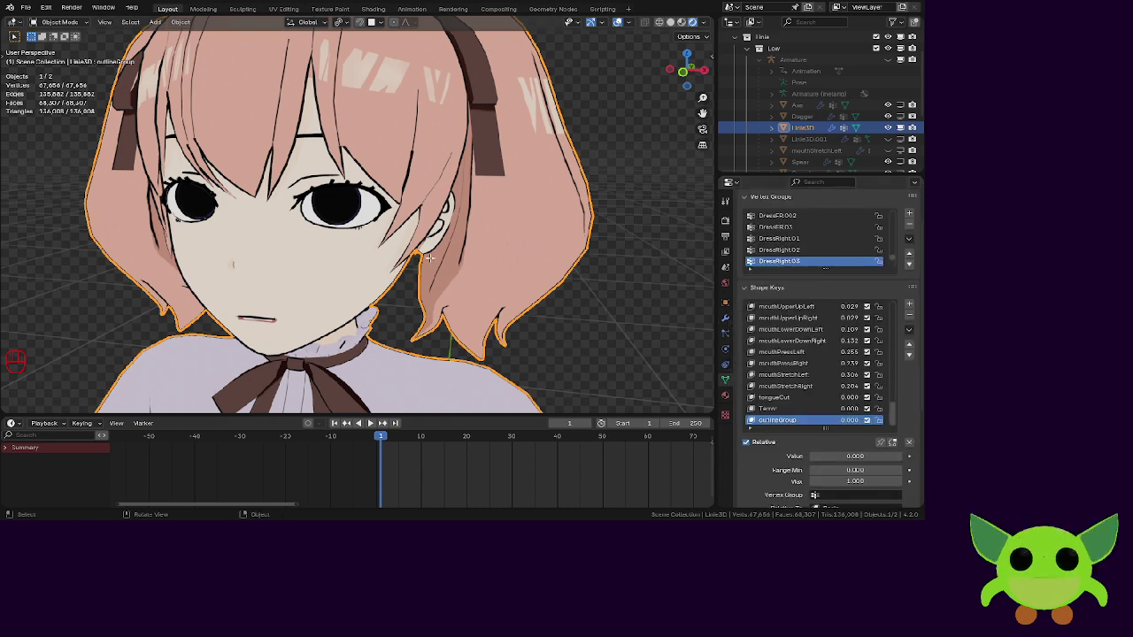
key("Tab")
key("a")
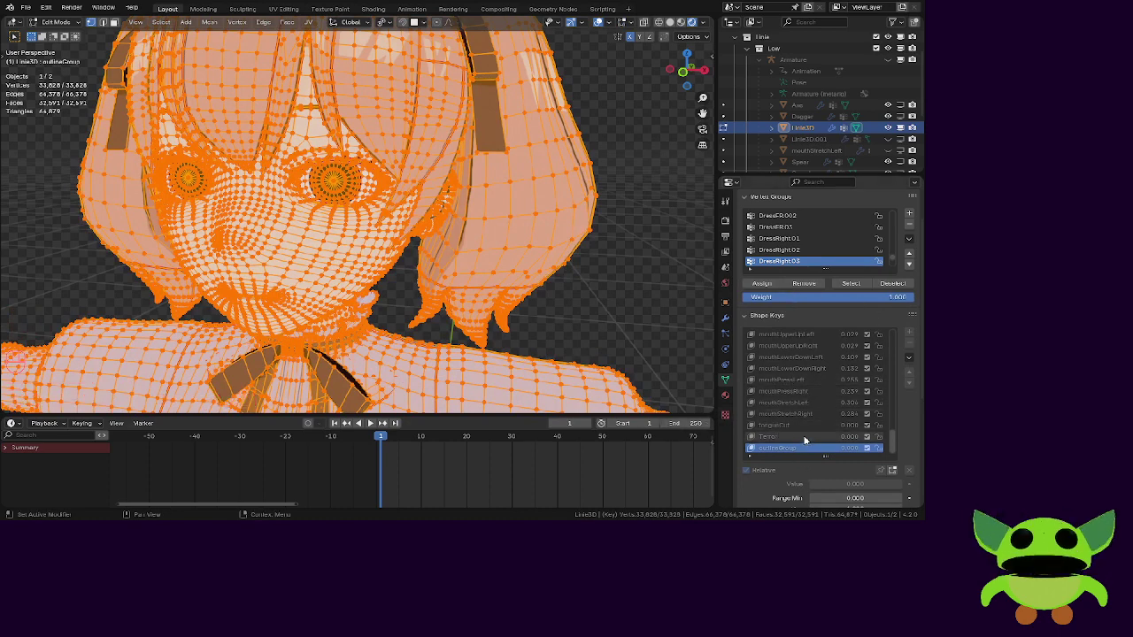
key("Tab")
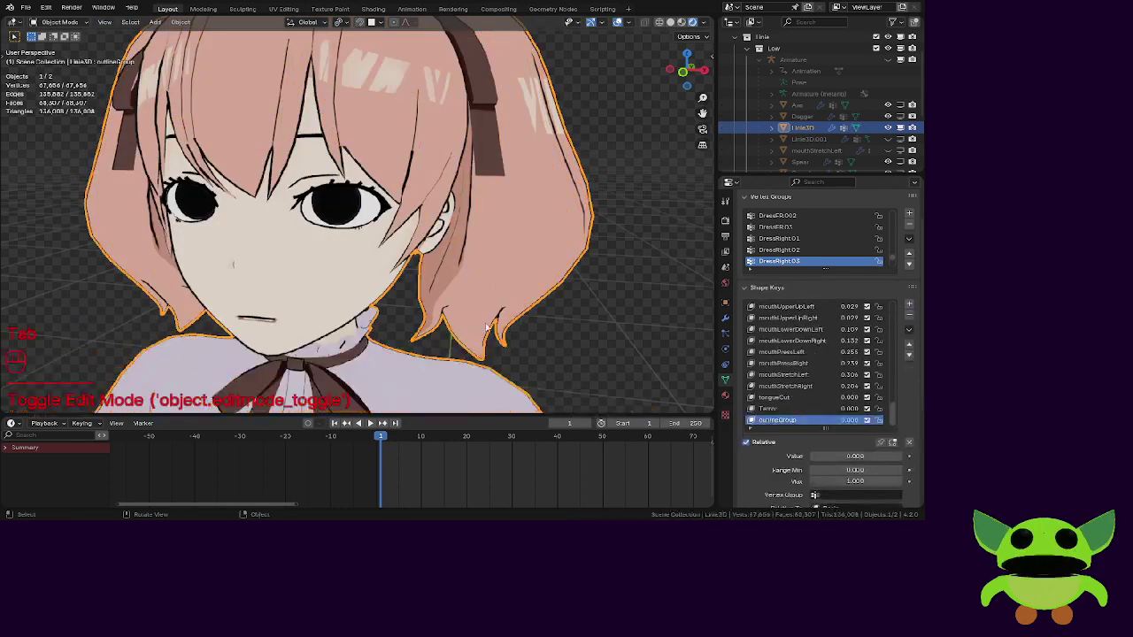
Delete the outlineGroup shape key and add a vertex group named Outline to Linie3D.
left_click(909, 318)
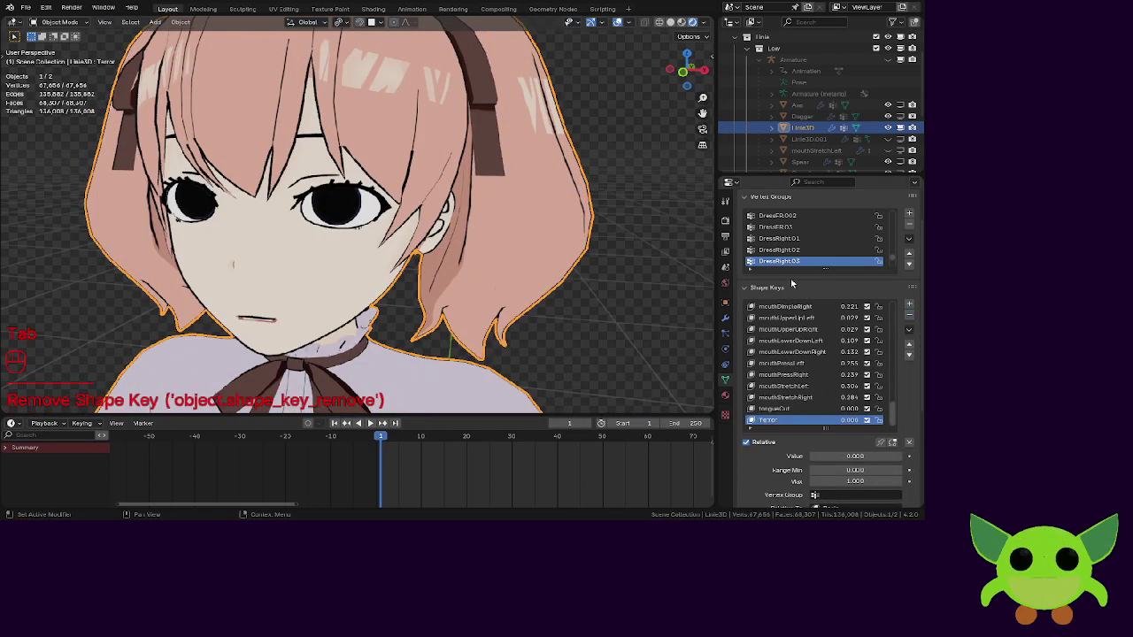
scroll(778, 285, "up", 2)
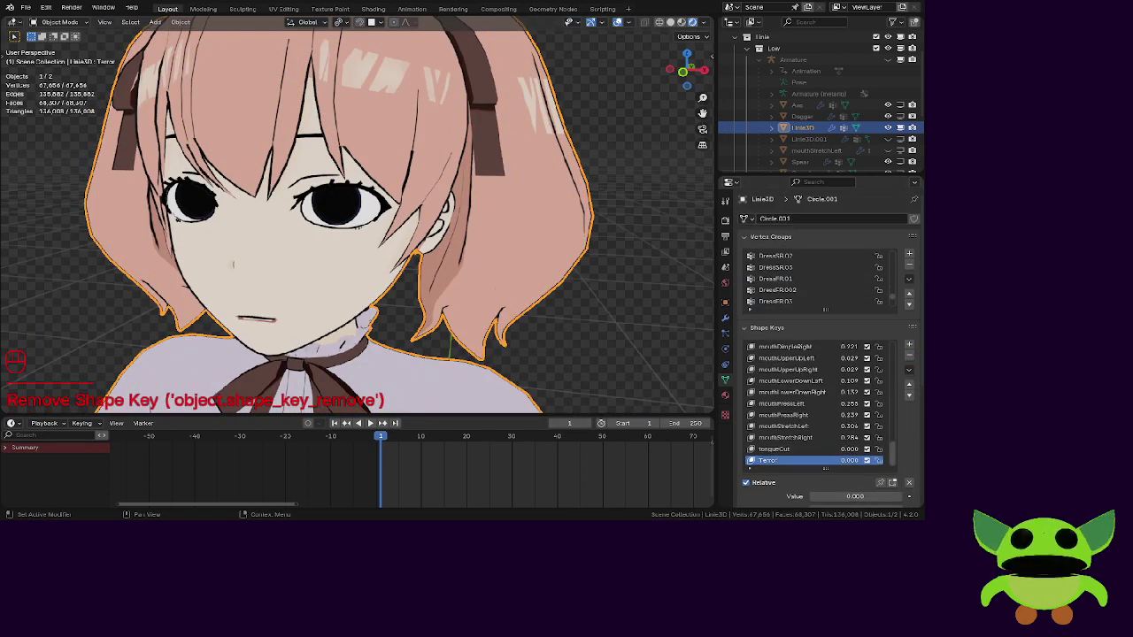
left_click(909, 254)
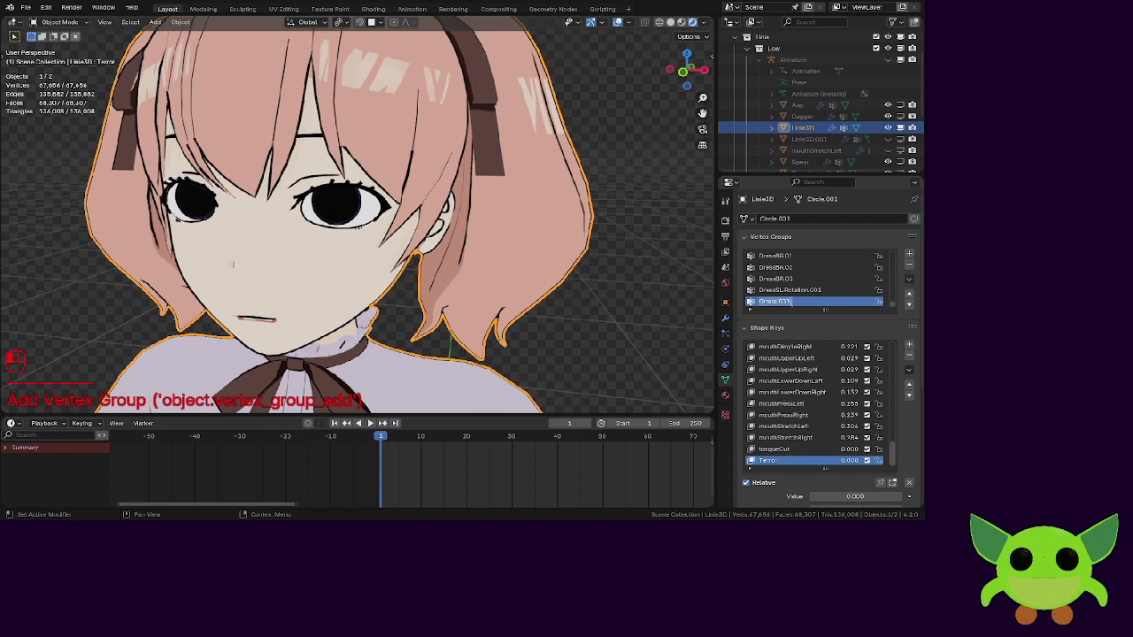
type("Outline")
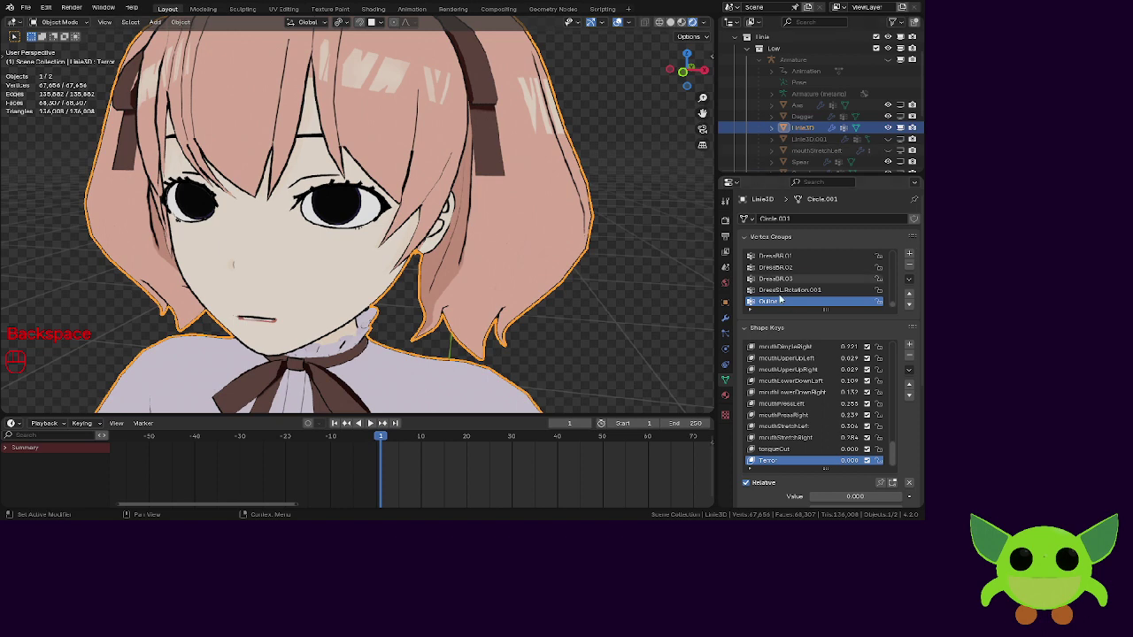
Set the Solidify modifier's vertex group to Outline.
left_click(727, 320)
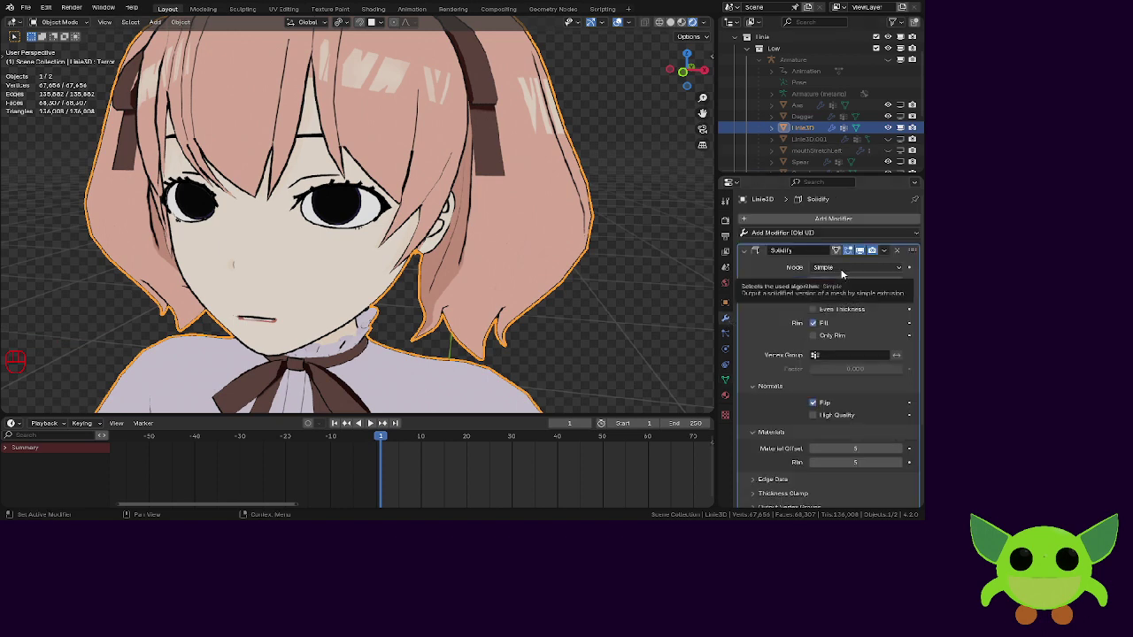
scroll(775, 324, "down", 1)
left_click(832, 335)
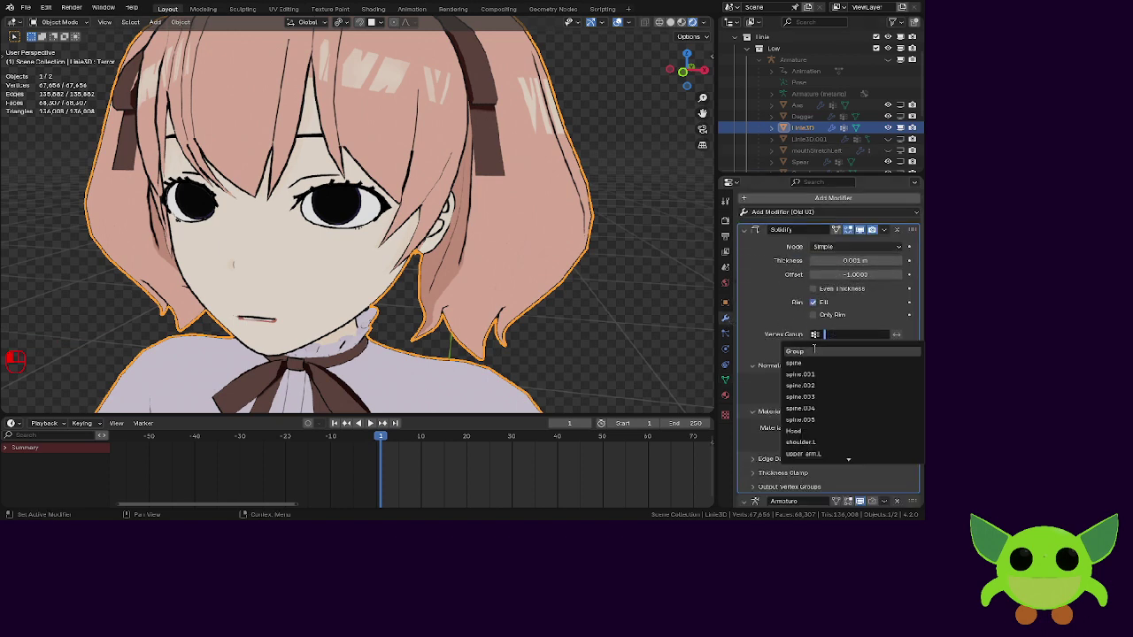
type("out")
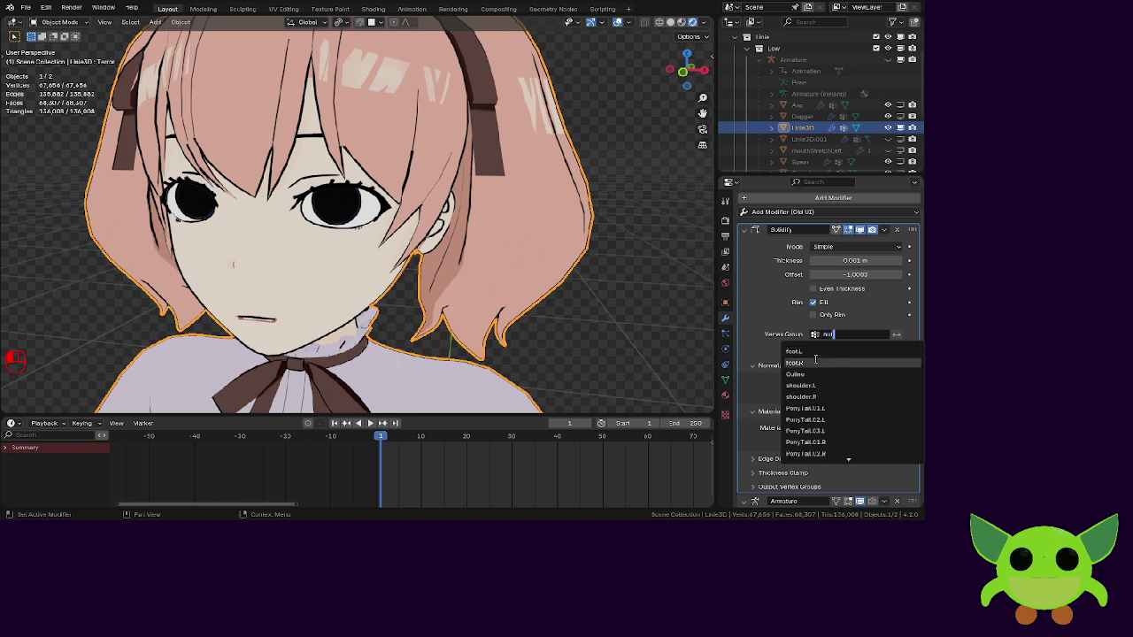
left_click(815, 376)
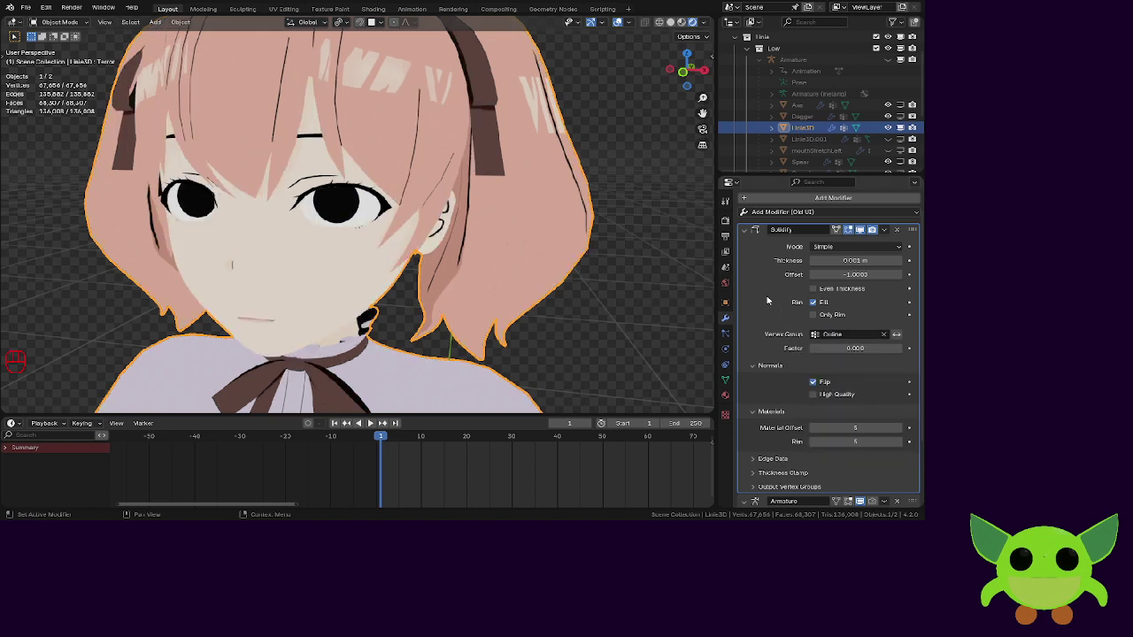
Assign all of Linie3D's vertices to the Outline vertex group with a weight of 1.000 and save the file.
left_click(725, 378)
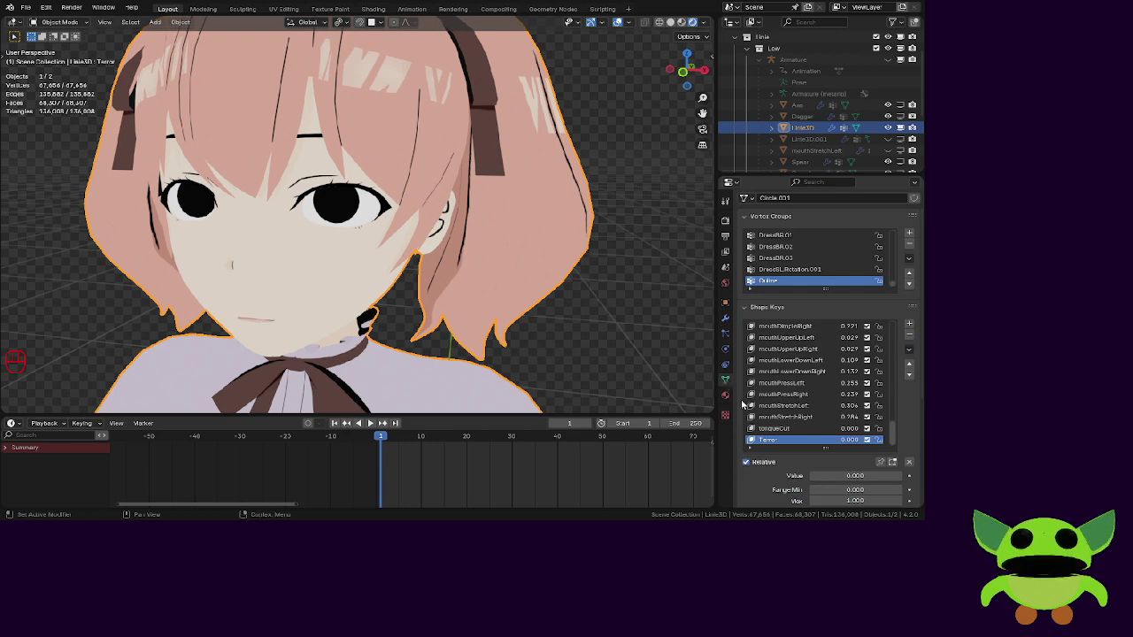
key("Tab")
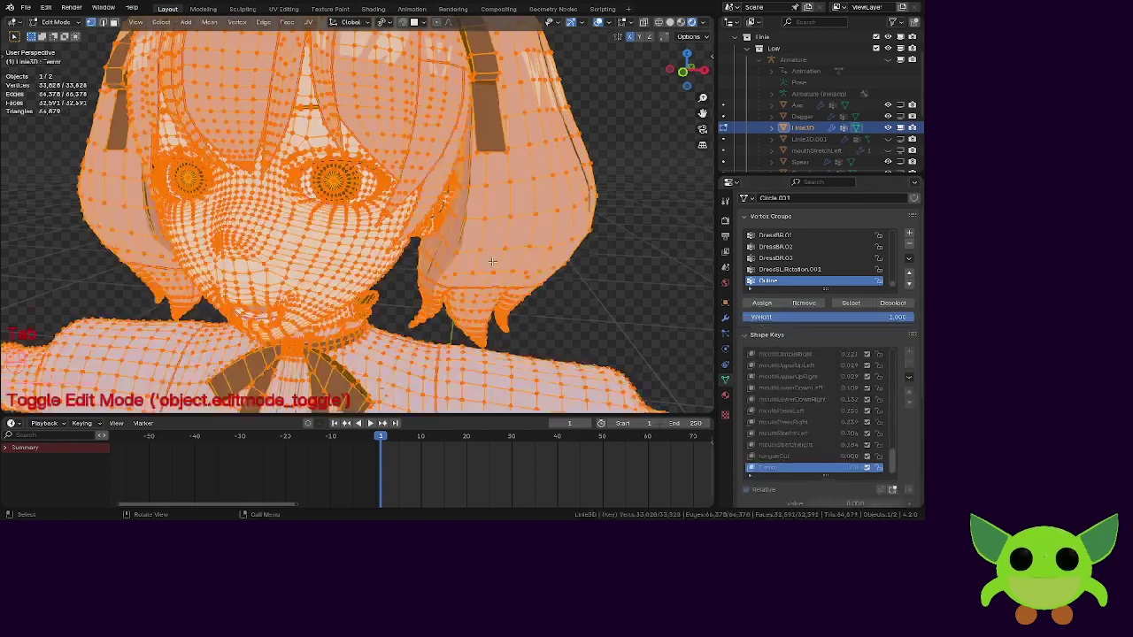
key("a")
left_click(770, 305)
key("Tab")
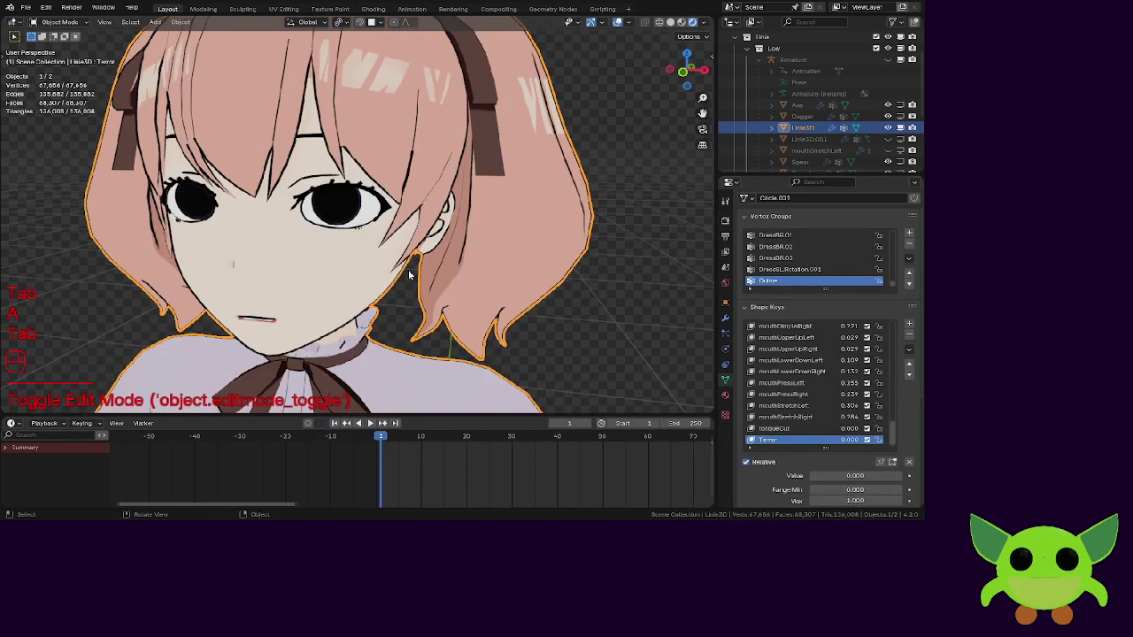
key("ctrl+s")
left_click(550, 274)
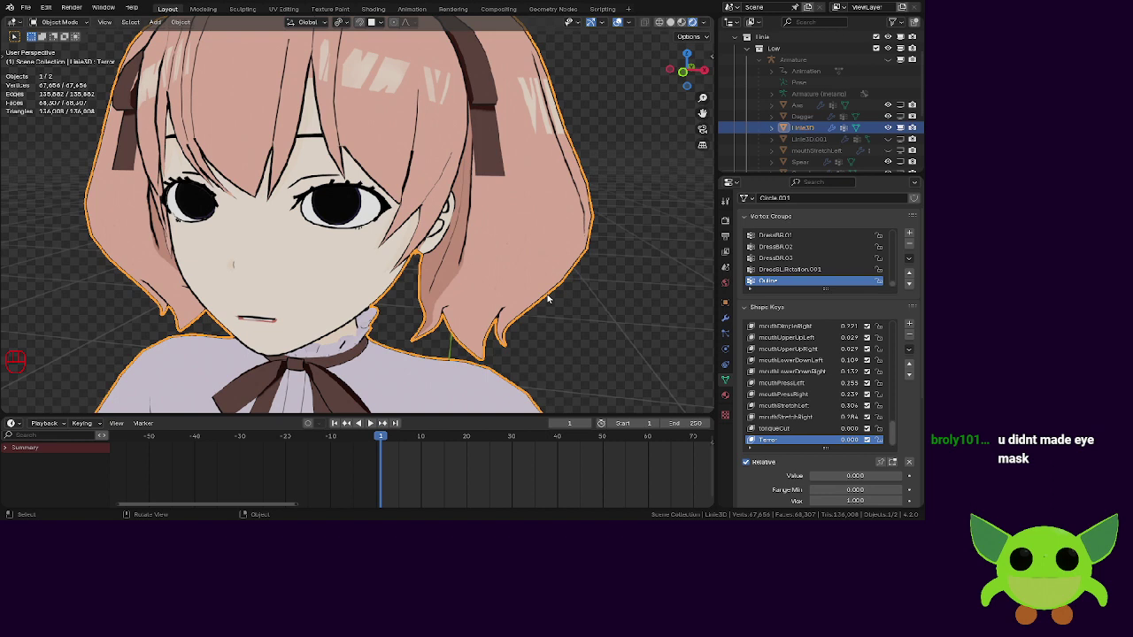
Try a Solidify thickness of 0.0001 m while viewing the outlines around the eye up close.
left_click(725, 319)
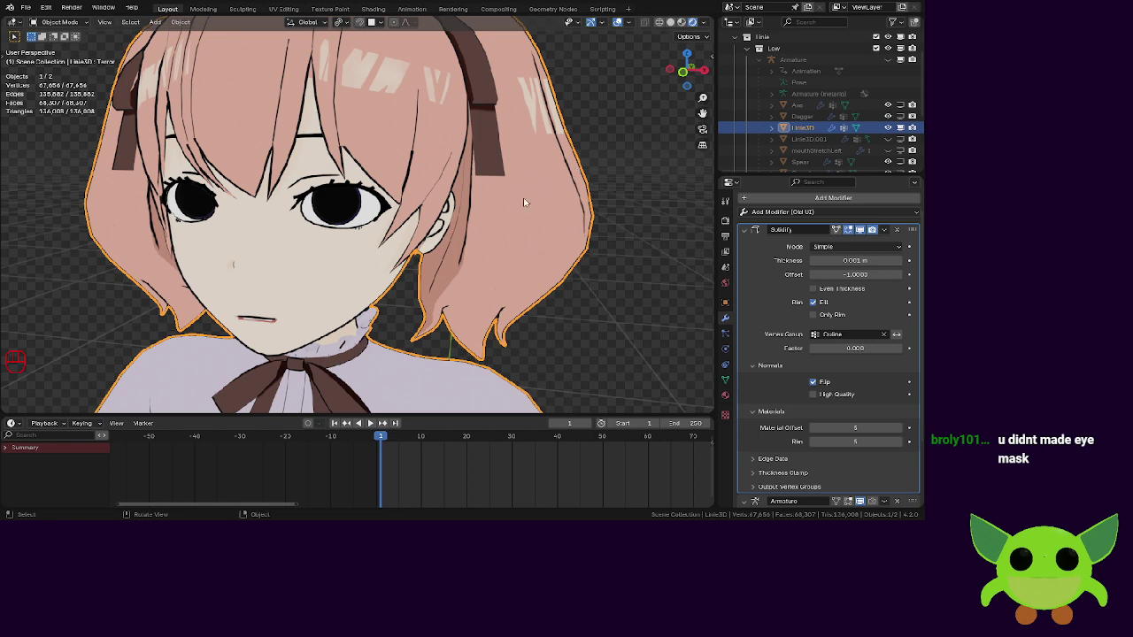
left_click(358, 206)
left_click(359, 205, "shift")
scroll(352, 182, "up", 6)
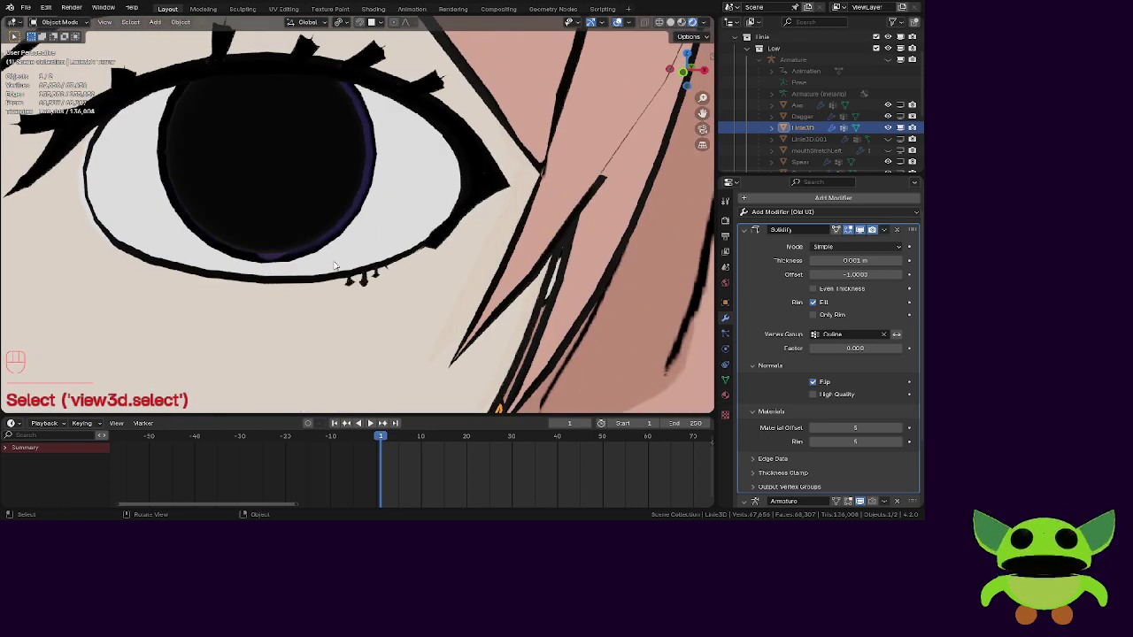
scroll(345, 258, "down", 3)
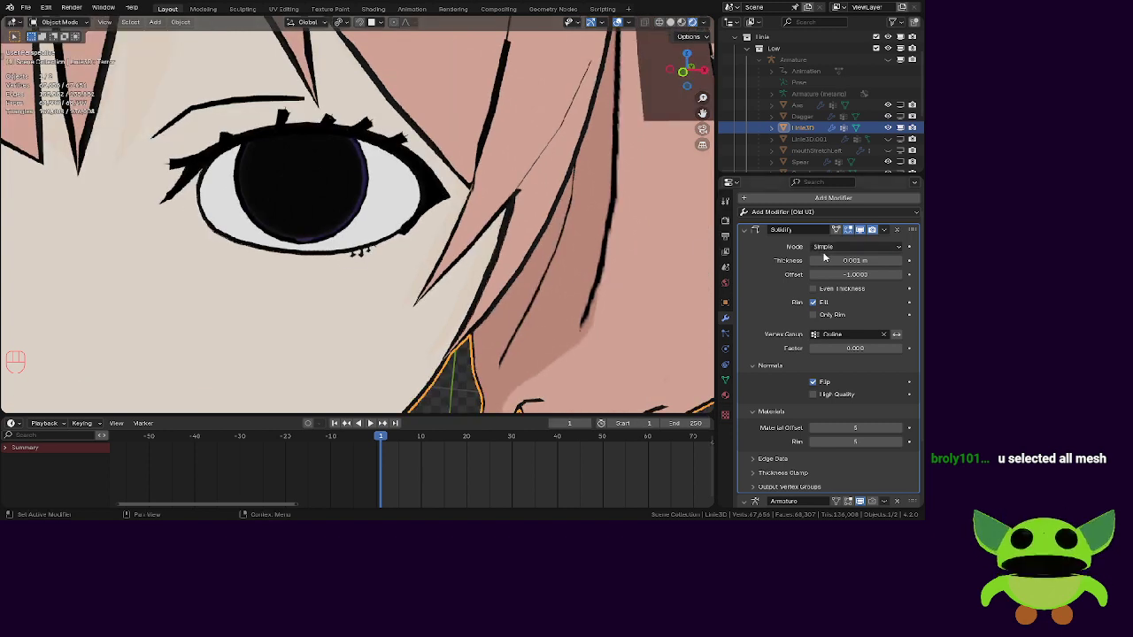
left_click(825, 260)
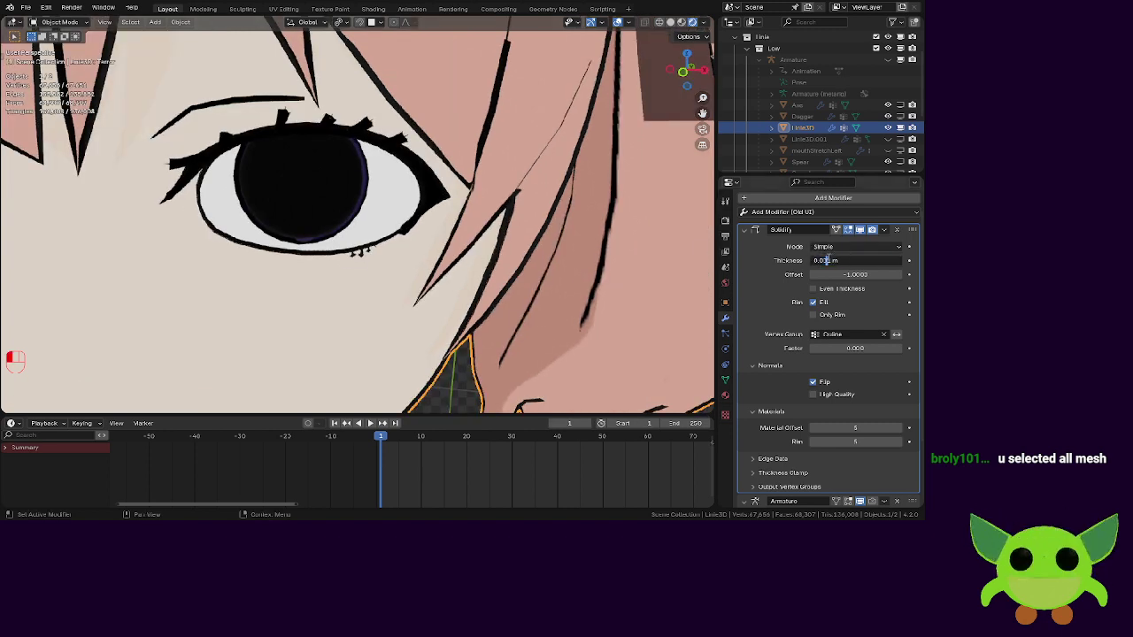
key("Return")
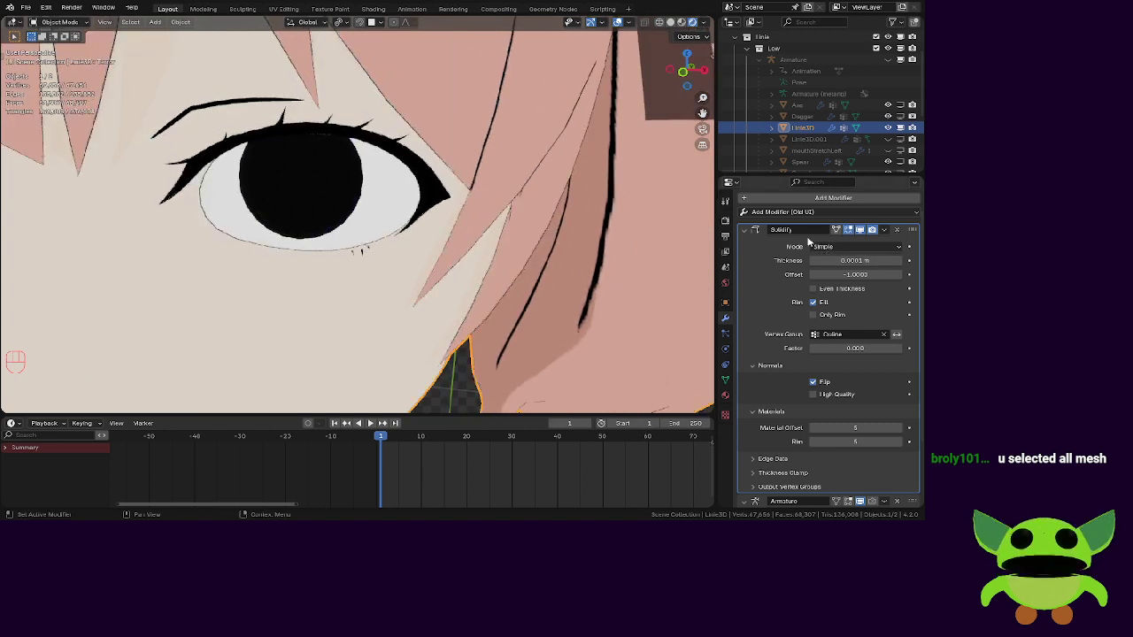
Set the Solidify modifier's thickness to 0.0005 m and inspect the outlines around the head from several angles.
left_click(827, 261)
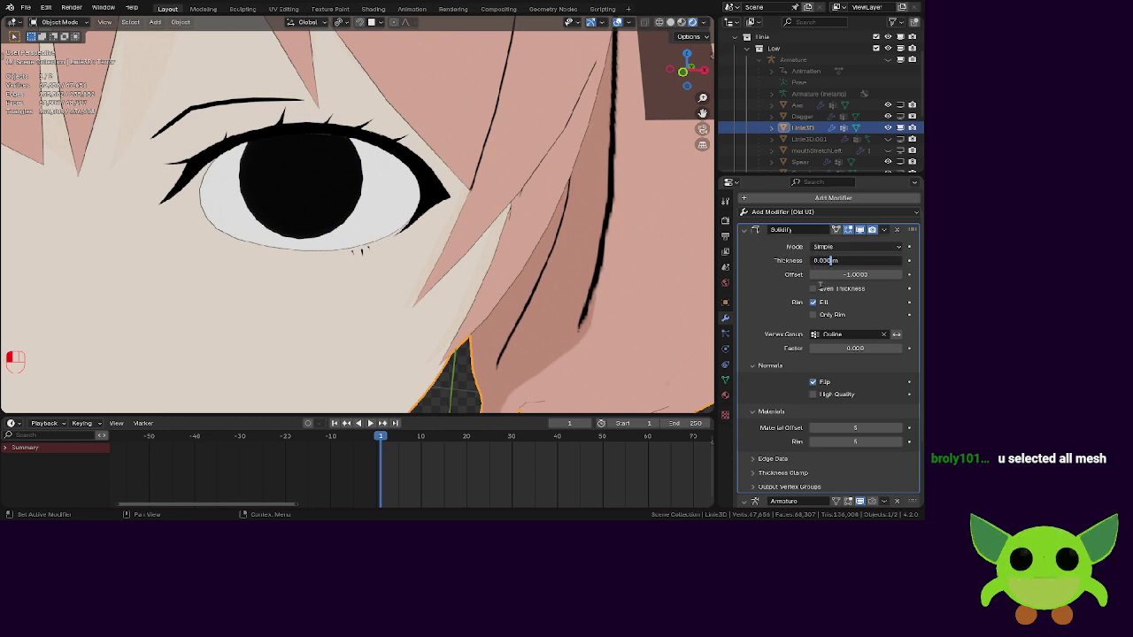
key("Return")
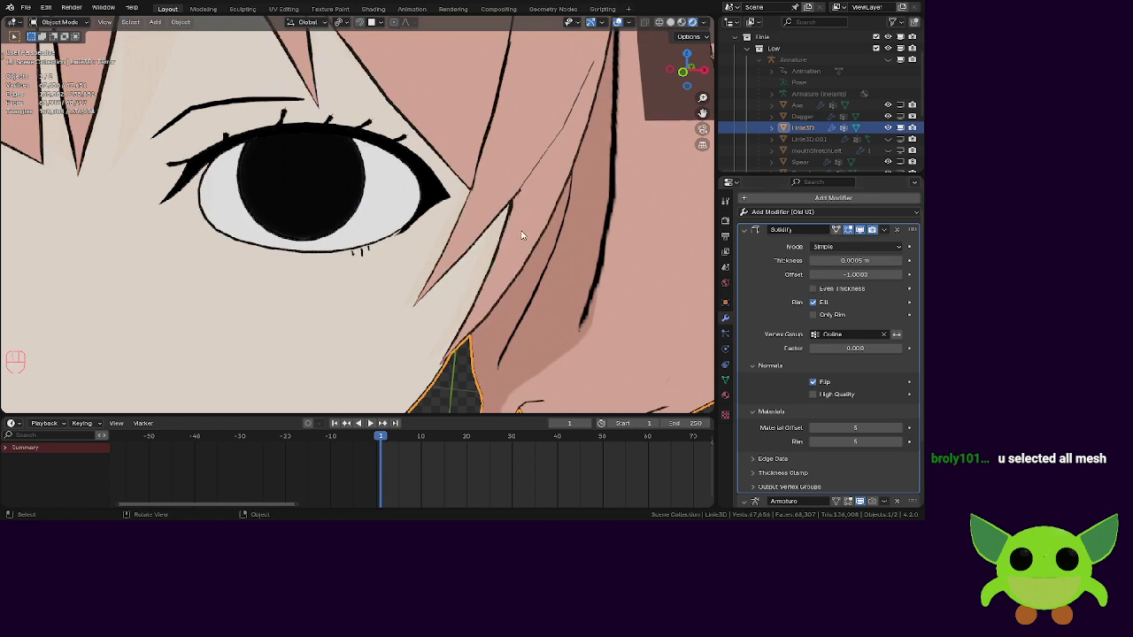
scroll(518, 225, "down", 5)
middle_click_drag(518, 224, 407, 232)
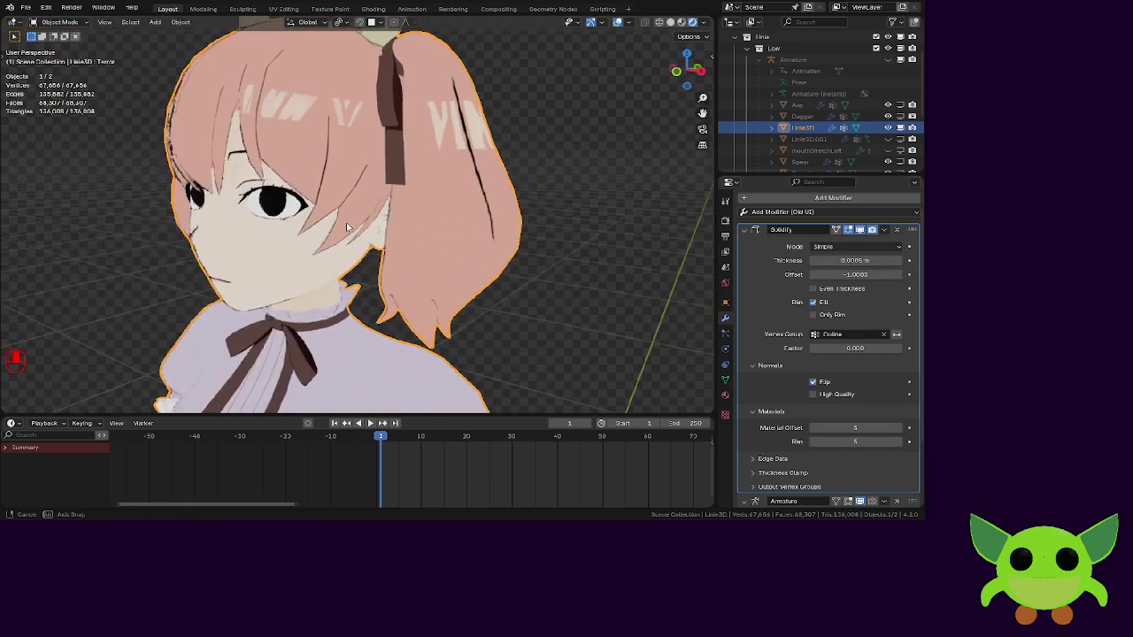
left_click(168, 224)
middle_click_drag(293, 265, 534, 338)
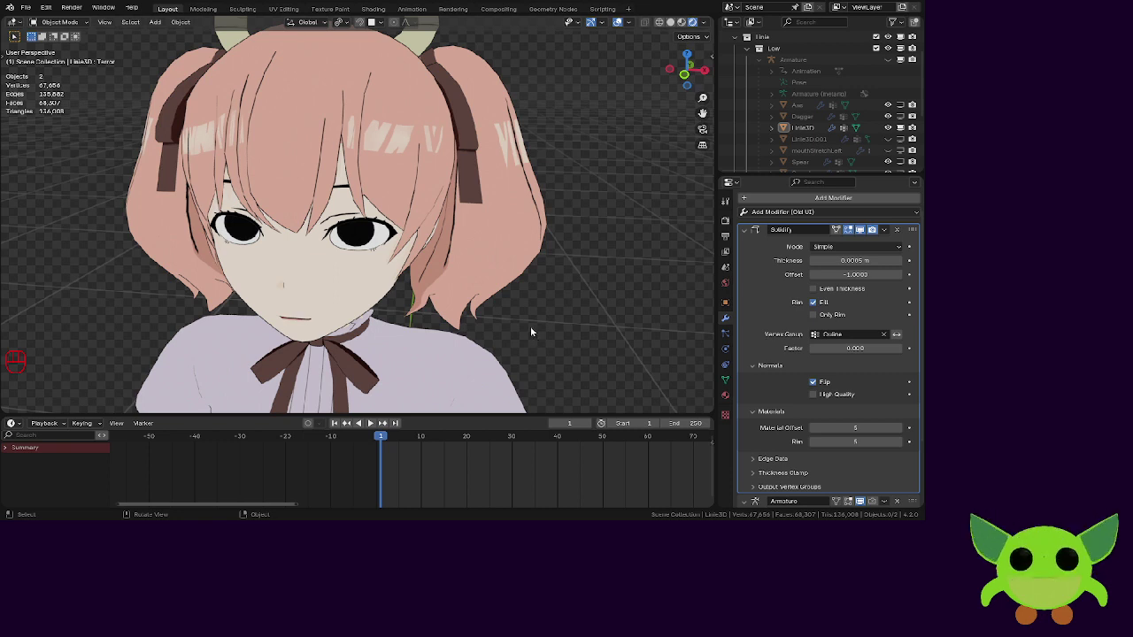
Switch Linie3D to Weight Paint mode and show the Outline group's weights around the eyes in solid shading.
left_click(353, 232)
left_click(46, 24)
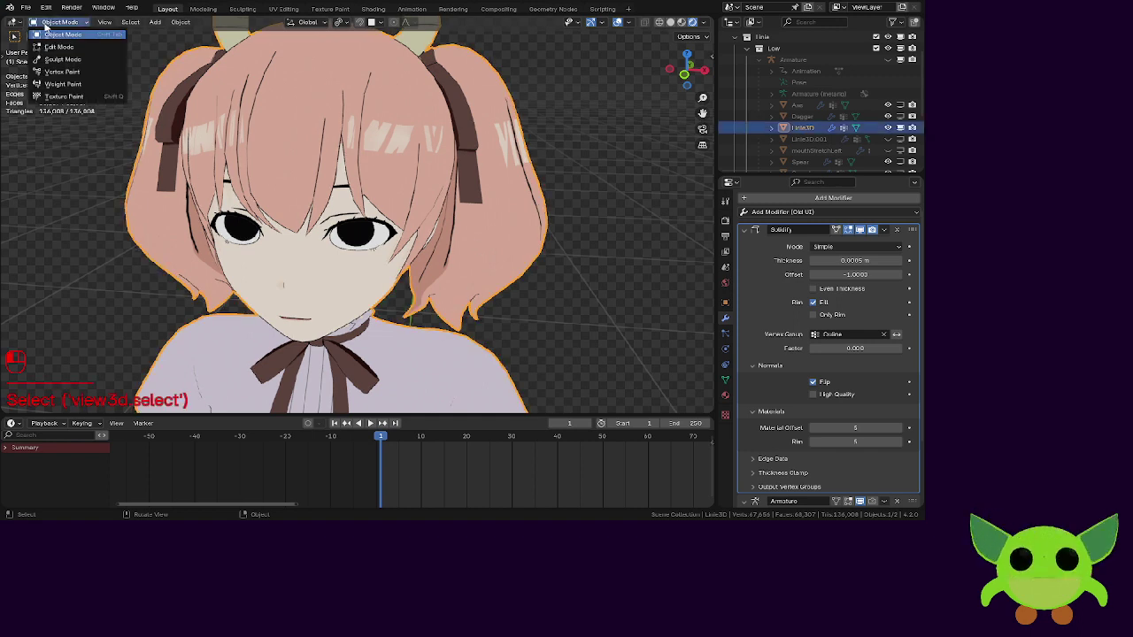
key("Return")
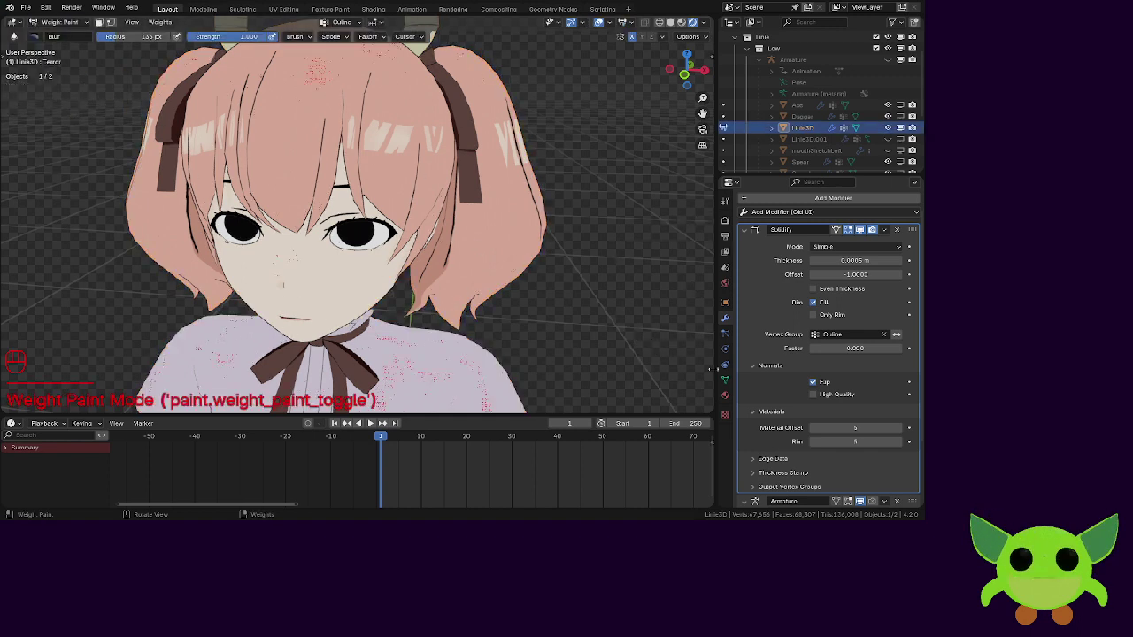
left_click(725, 381)
scroll(761, 341, "up", 1)
scroll(381, 230, "down", 1)
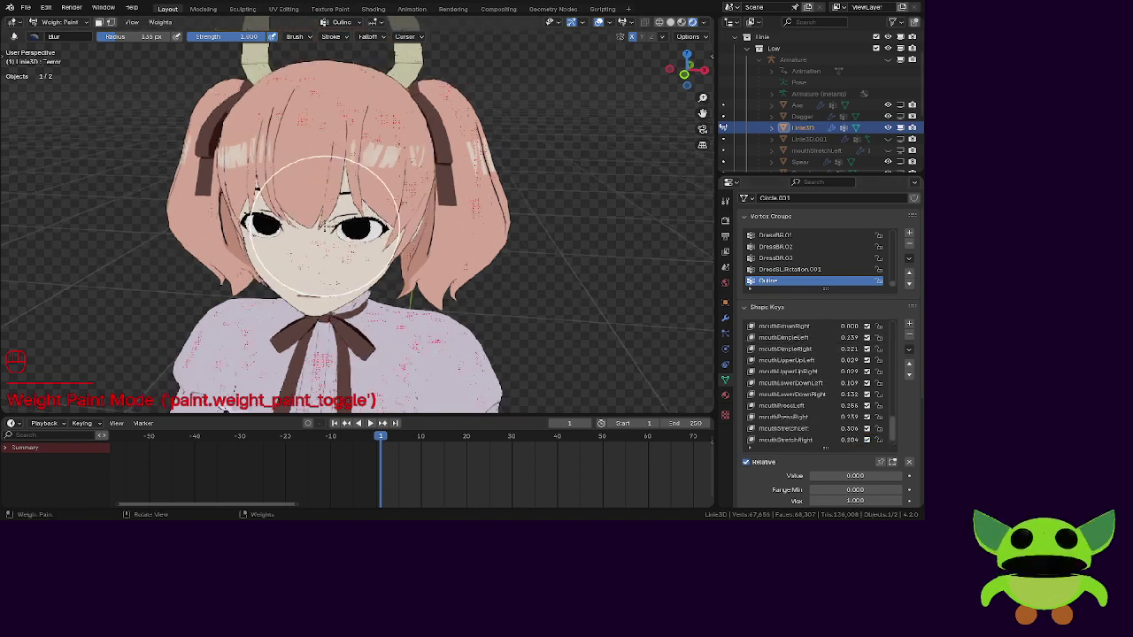
scroll(302, 213, "up", 4)
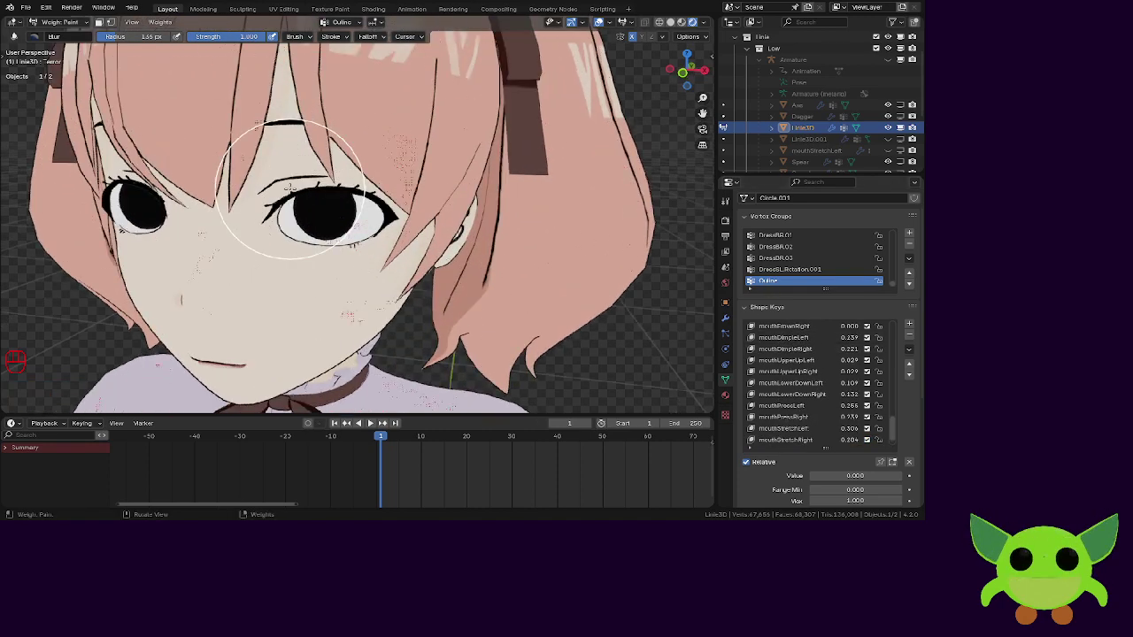
scroll(319, 195, "up", 4)
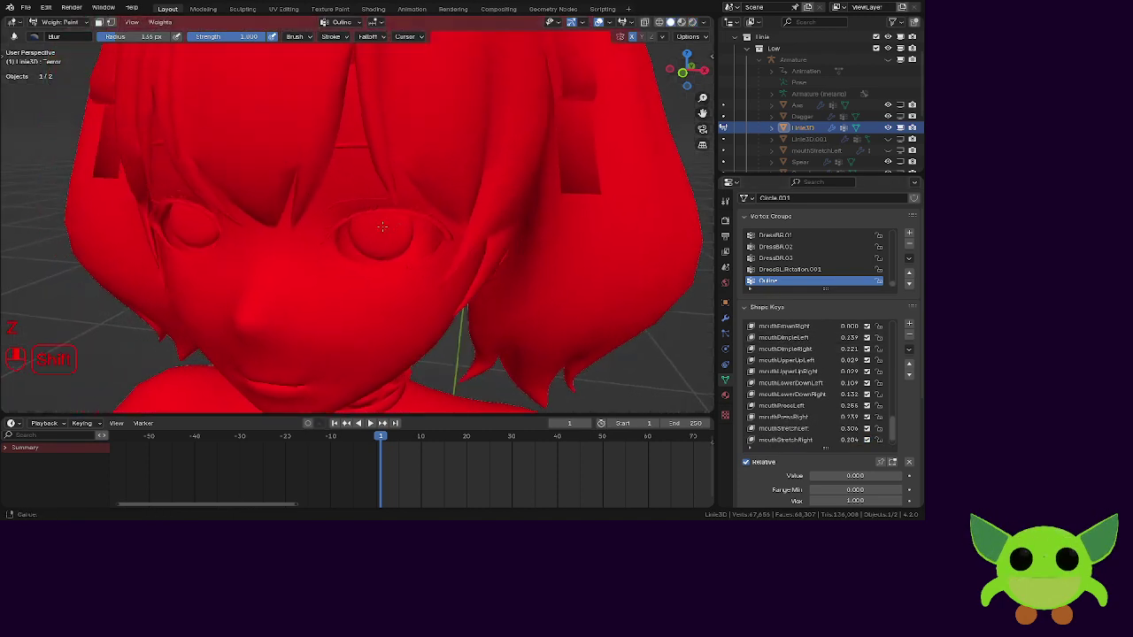
Switch the active weight painting brush from Blur to Draw.
left_click(212, 37)
left_click(18, 38)
left_click(17, 39)
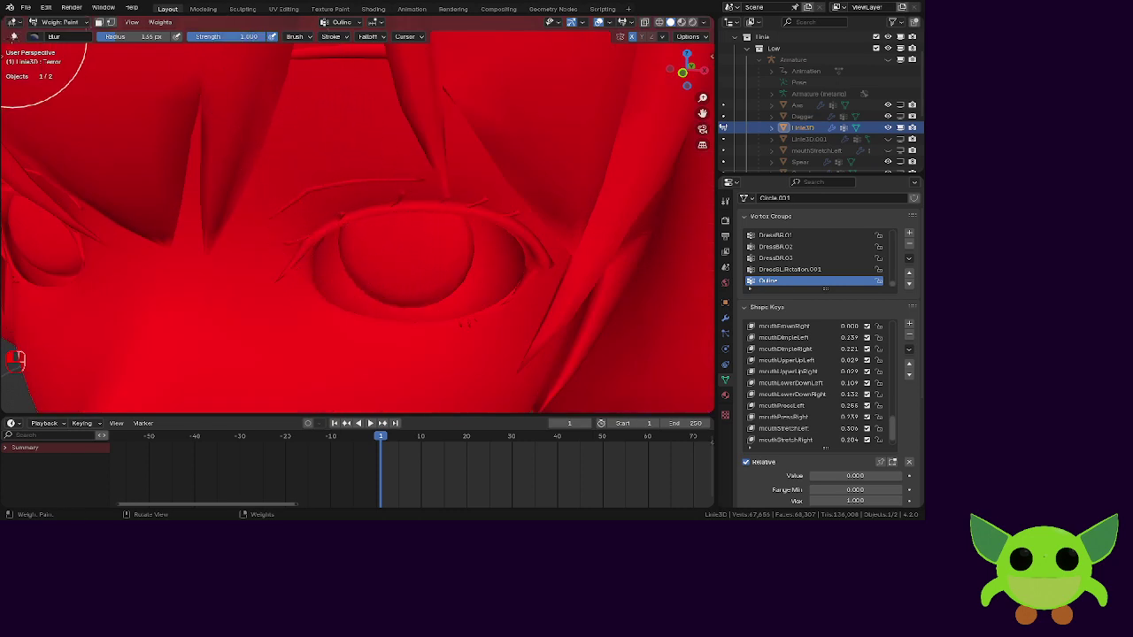
key("t")
left_click(15, 57)
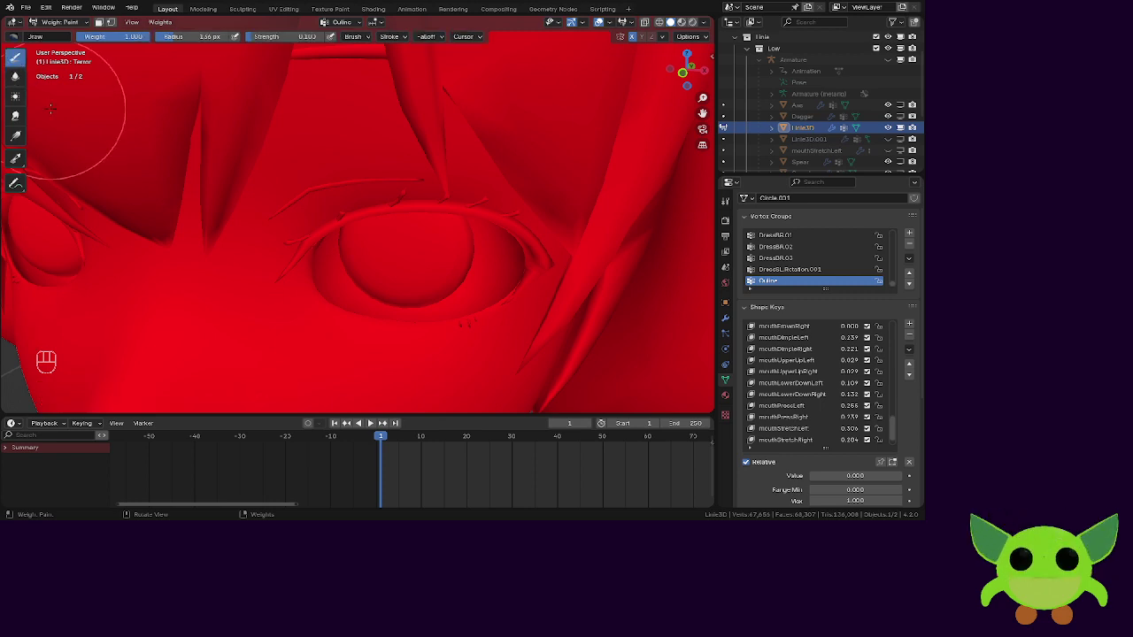
Set the Draw brush's blend mode to Subtract.
left_click(354, 36)
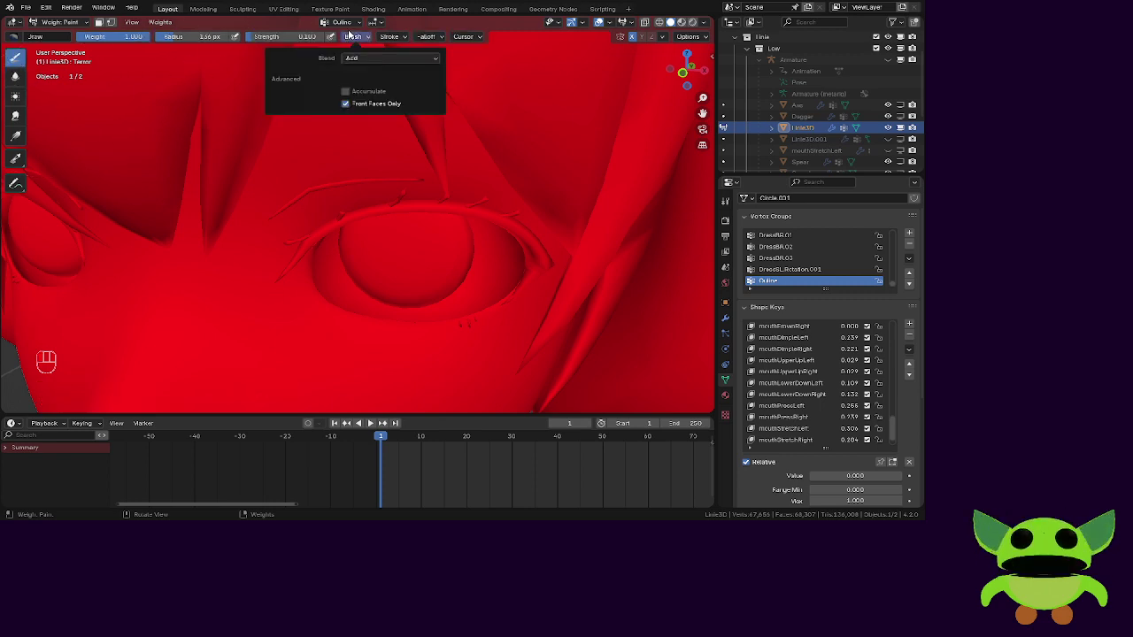
left_click(355, 58)
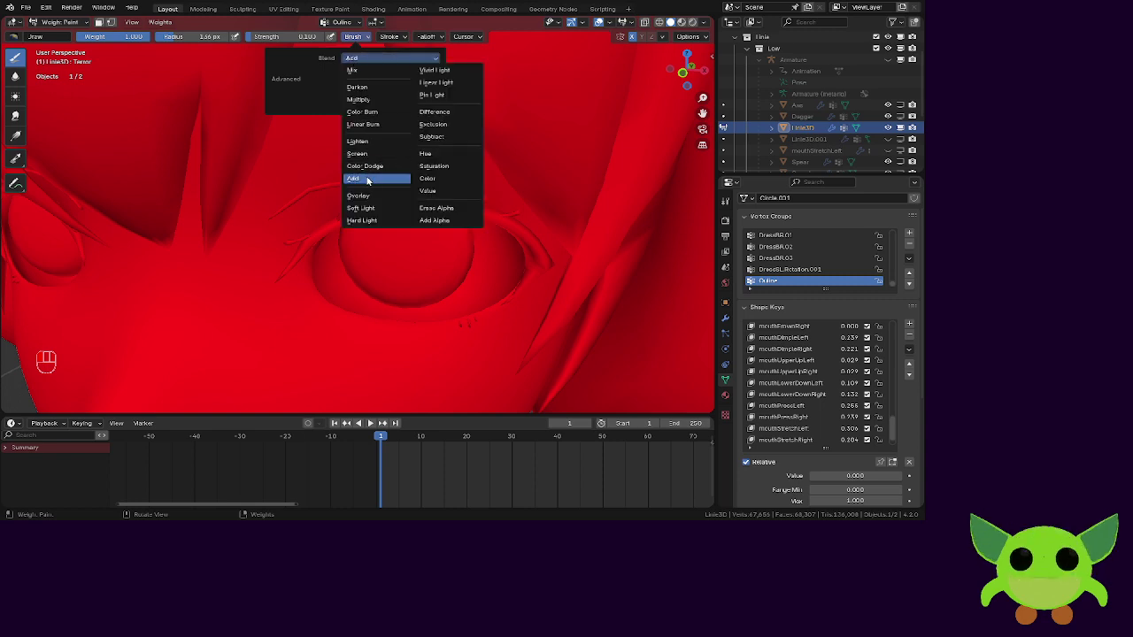
left_click(434, 166)
left_click(355, 62)
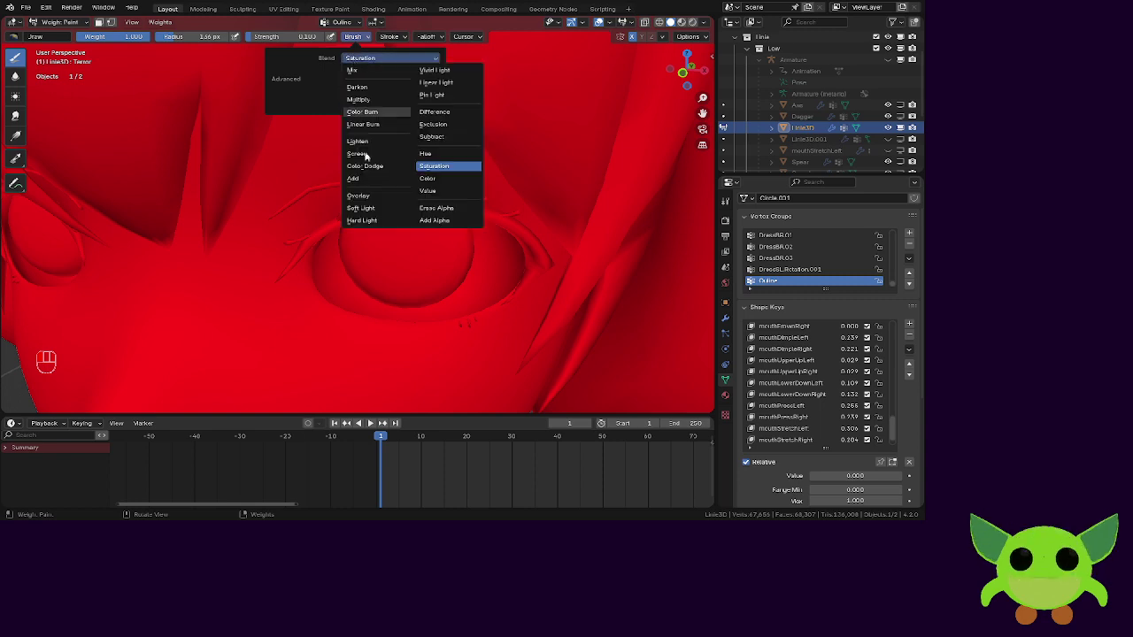
left_click(437, 138)
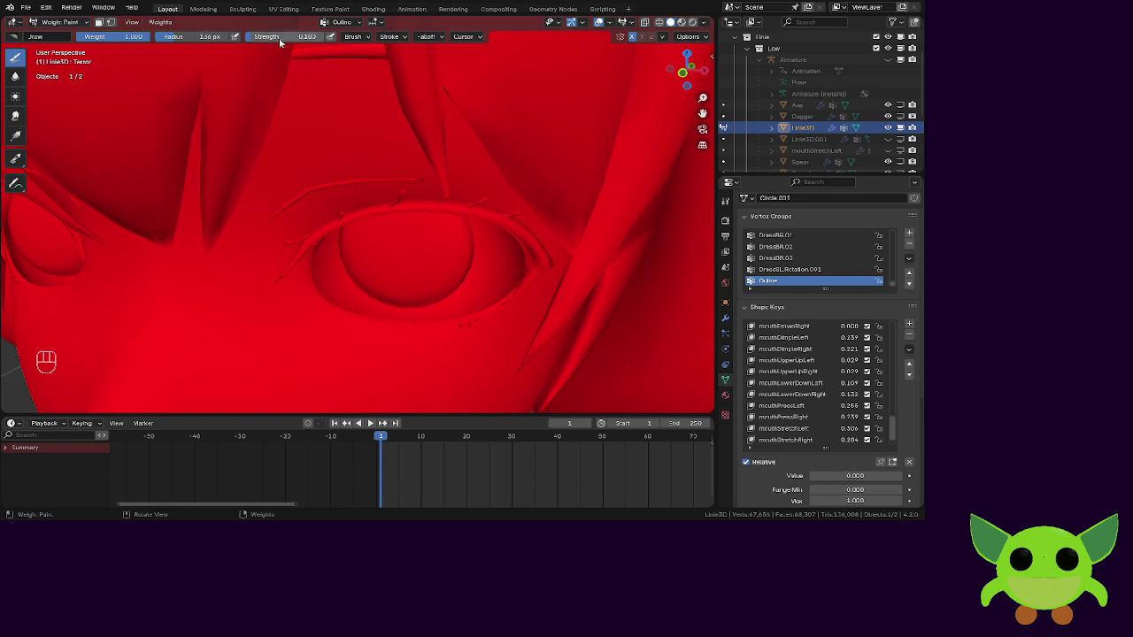
Turn on the wireframe overlay to show the mesh topology around the eye.
scroll(425, 273, "up", 7)
middle_click_drag(424, 274, 341, 234)
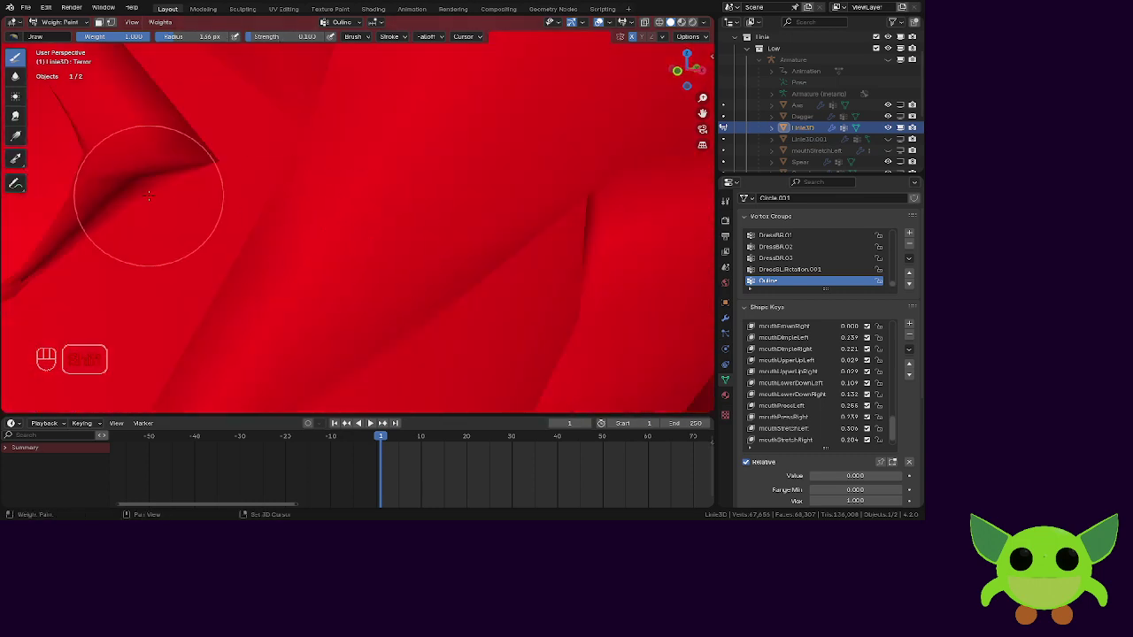
middle_click_drag(149, 196, 656, 254, "shift")
scroll(465, 73, "down", 5)
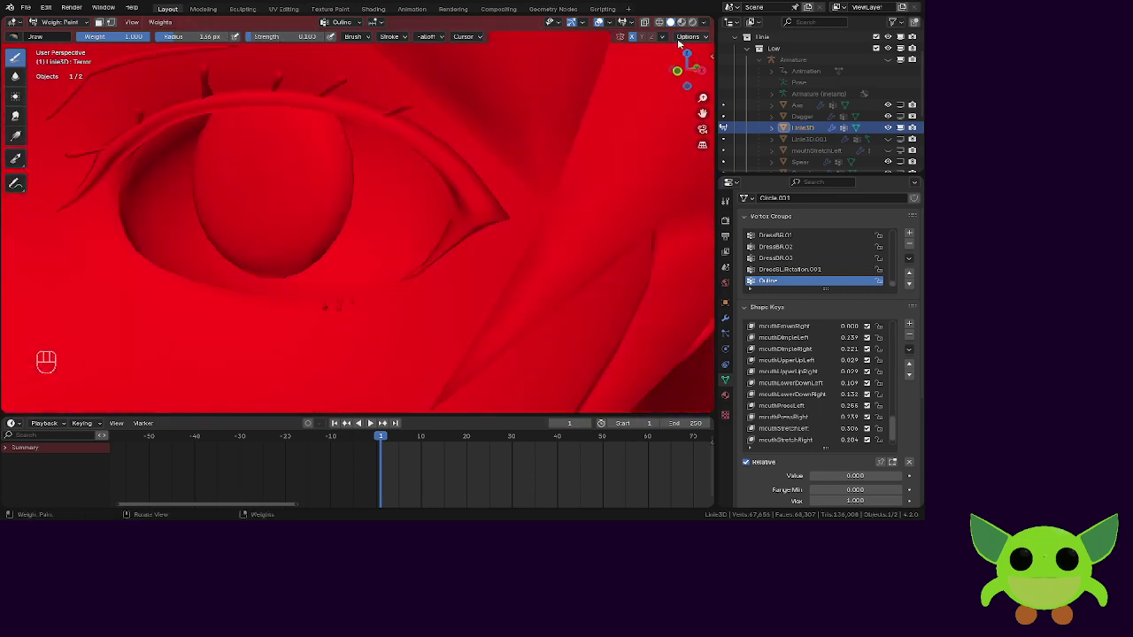
left_click(611, 22)
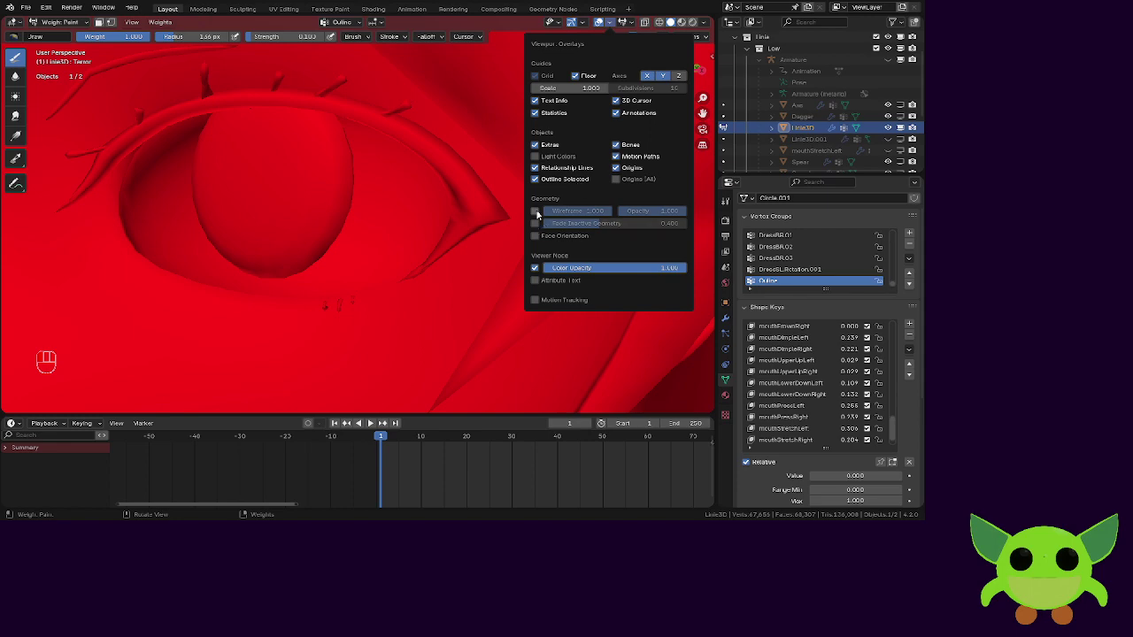
left_click(535, 210)
scroll(354, 221, "up", 5)
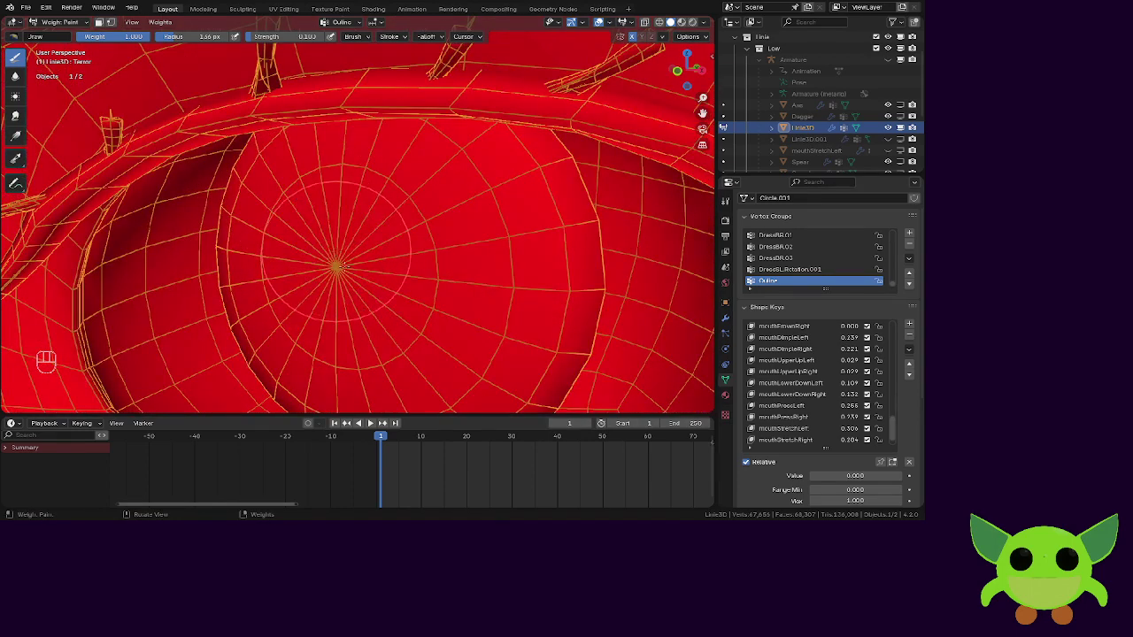
Raise the Draw brush's strength to 1.000 and subtract the Outline weights from the central area of the iris.
left_click_drag(337, 264, 371, 258)
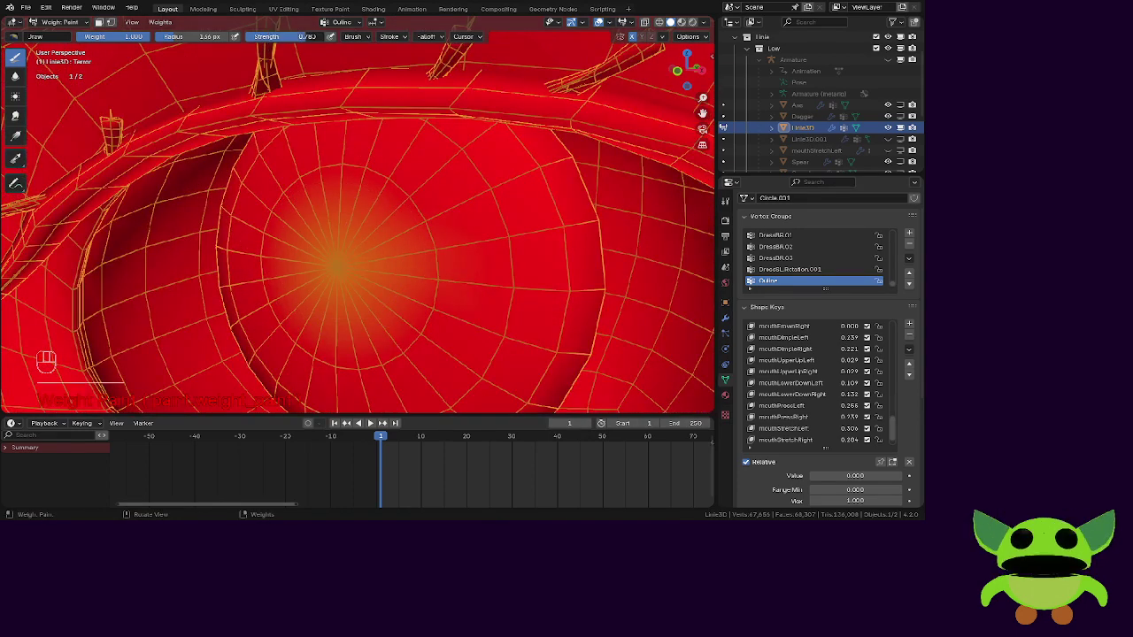
left_click_drag(303, 36, 326, 37)
mouse_move(342, 268)
left_mouse_down()
mouse_move(430, 253)
mouse_move(283, 329)
mouse_move(239, 199)
mouse_move(398, 150)
mouse_move(496, 239)
mouse_move(480, 346)
mouse_move(381, 337)
left_mouse_up()
scroll(331, 299, "down", 5)
mouse_move(320, 272)
middle_mouse_down()
mouse_move(366, 264)
mouse_move(274, 256)
mouse_move(289, 239)
mouse_move(330, 239)
middle_mouse_up()
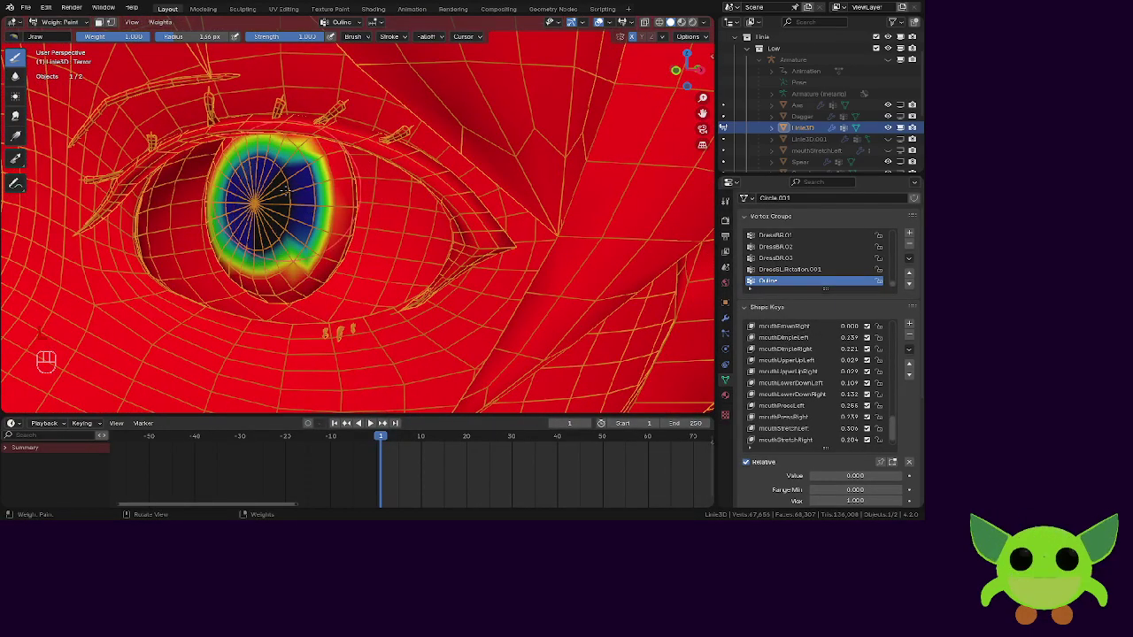
Switch Linie3D to Edit Mode and select a vertex on the eye's iris mesh.
key("l")
key("Tab")
left_click(262, 128)
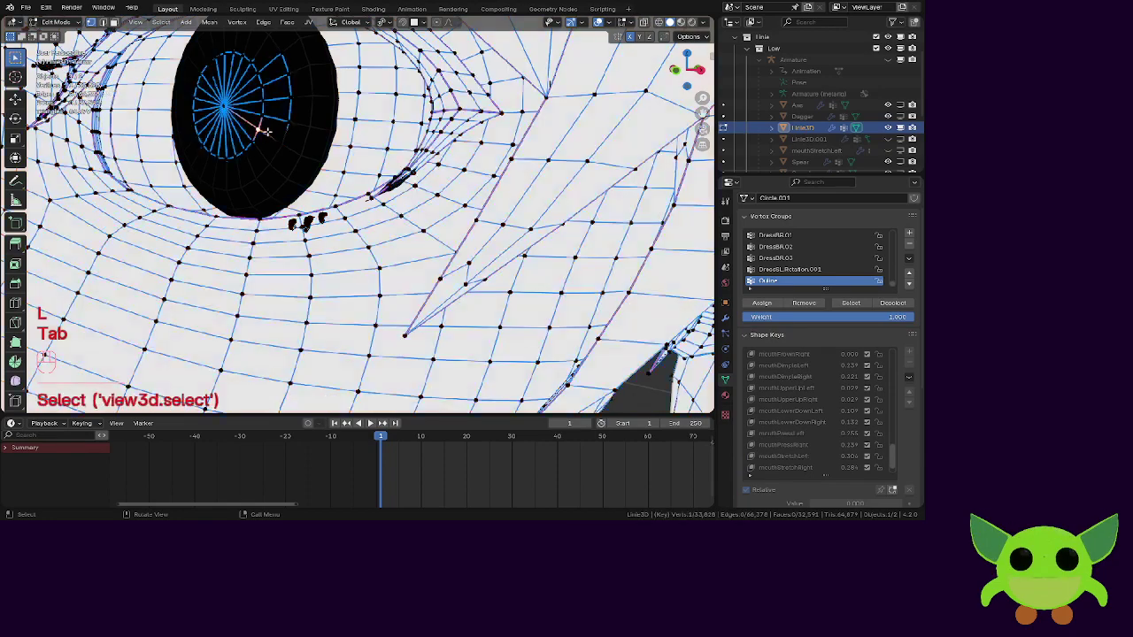
Select the whole linked iris mesh of the character's left eye and switch to Weight Paint mode.
key("l")
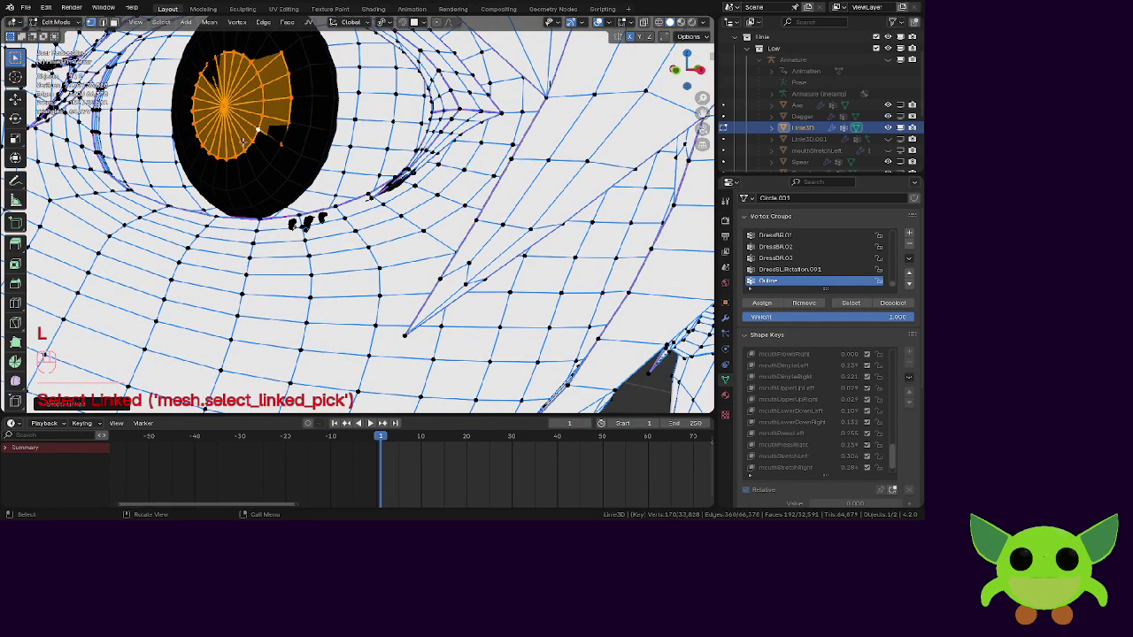
middle_click_drag(258, 157, 279, 157)
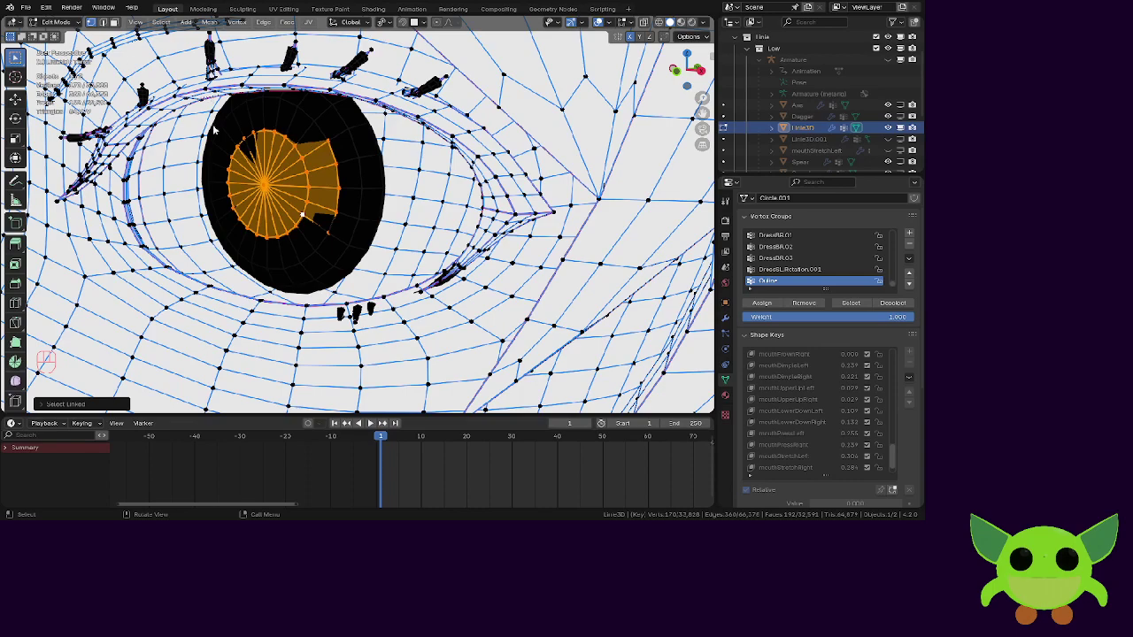
key("Tab")
key("Tab")
key("Tab")
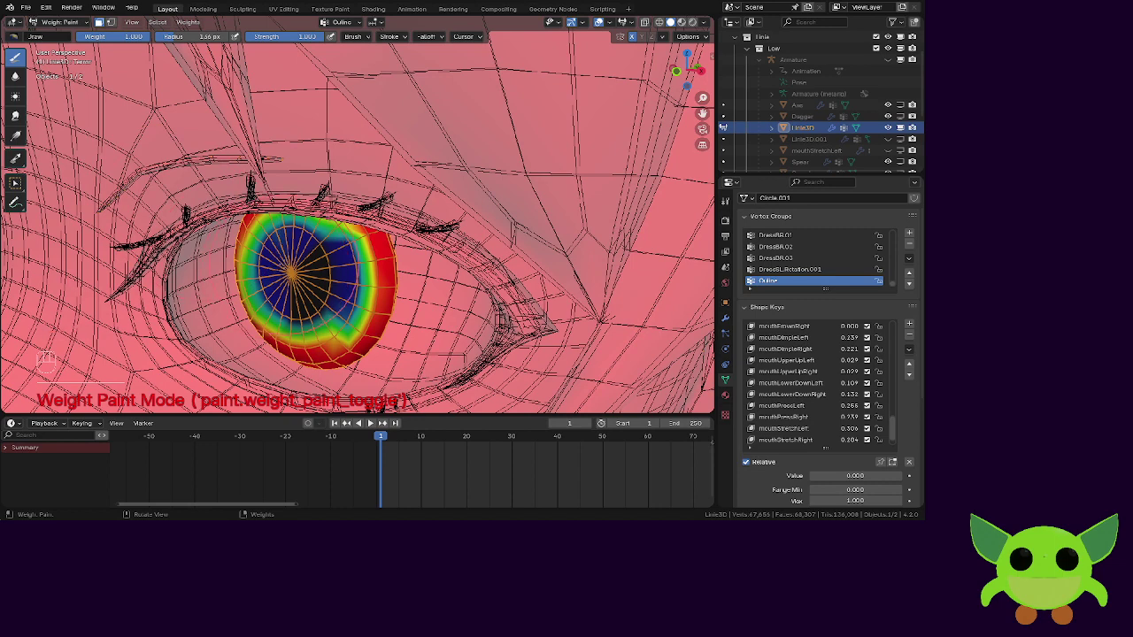
Enlarge the weight brush radius to 332 px and disable Front Faces Only for the subtracting brush.
key("f")
left_click(352, 37)
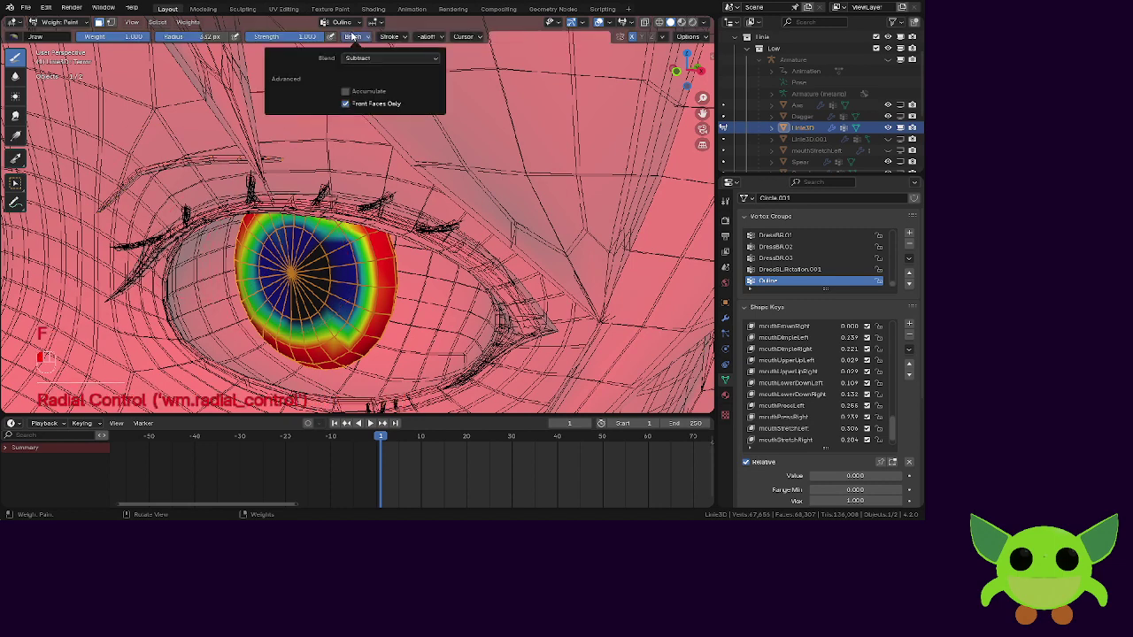
left_click(358, 36)
left_click(360, 37)
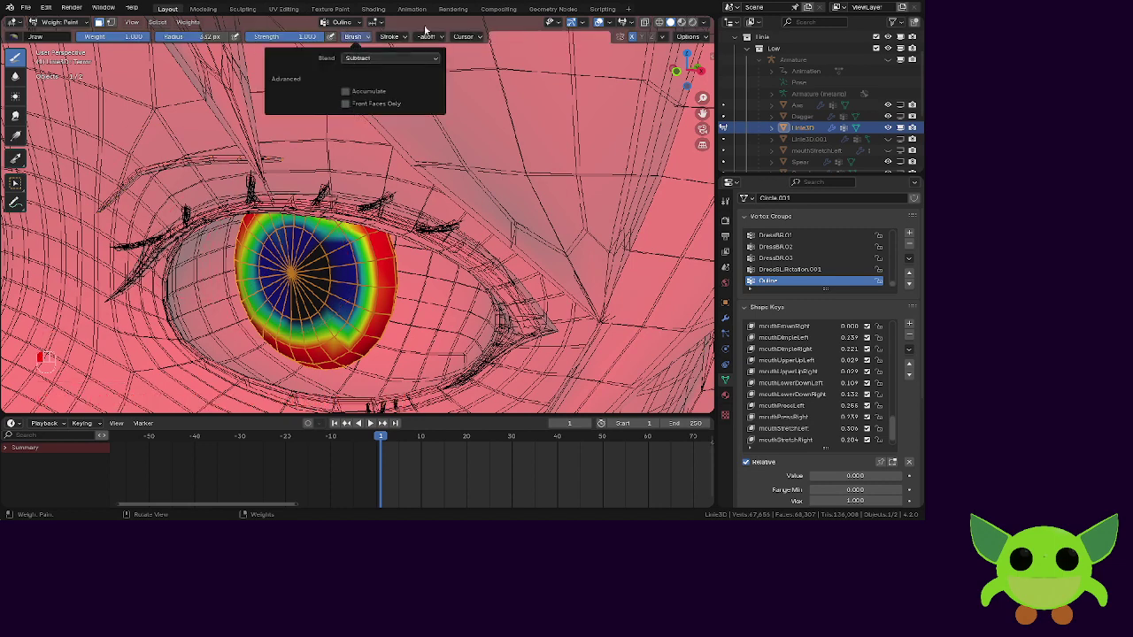
Paint away the Outline vertex group weight across the whole selected iris with the Subtract brush.
mouse_move(426, 37)
left_click(465, 196)
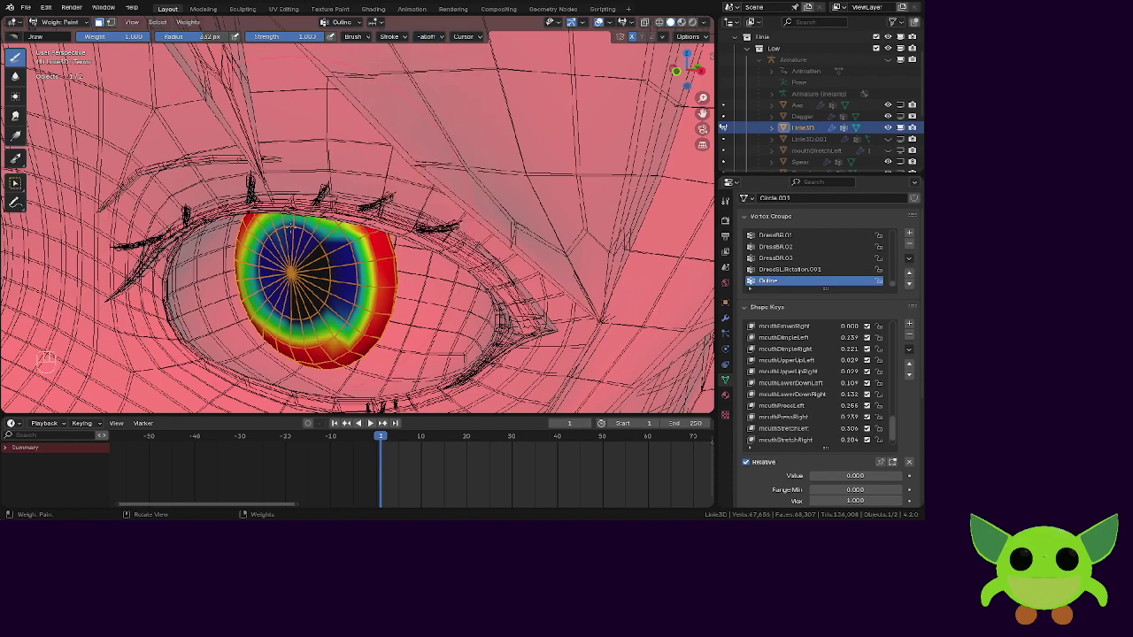
key("KP_1")
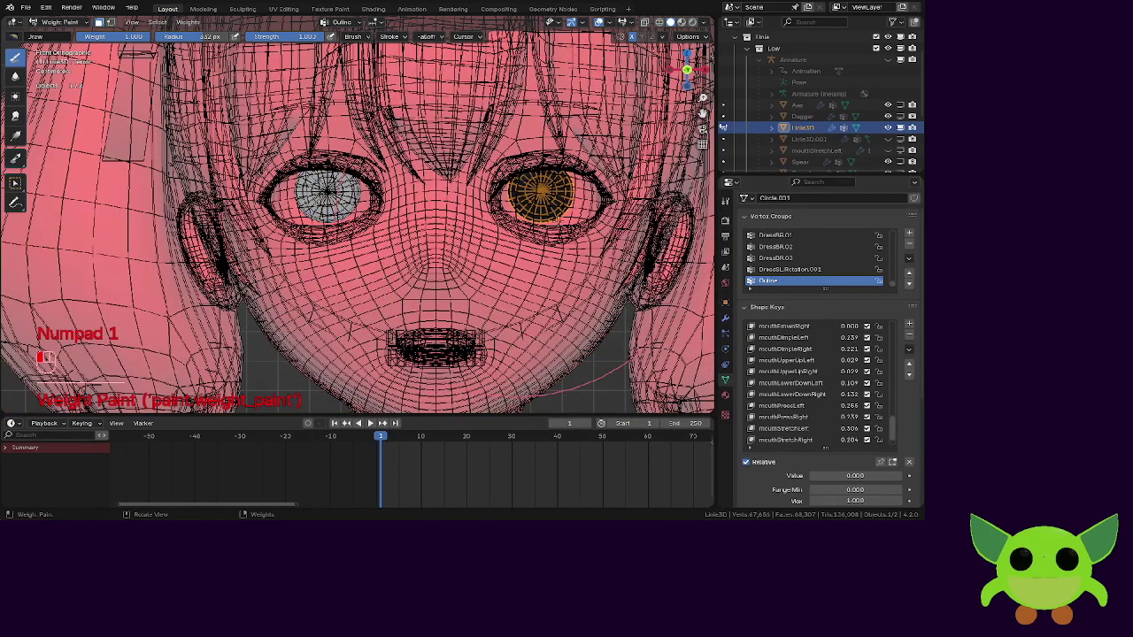
scroll(446, 219, "down", 2)
scroll(376, 223, "up", 4)
middle_click_drag(477, 221, 365, 215)
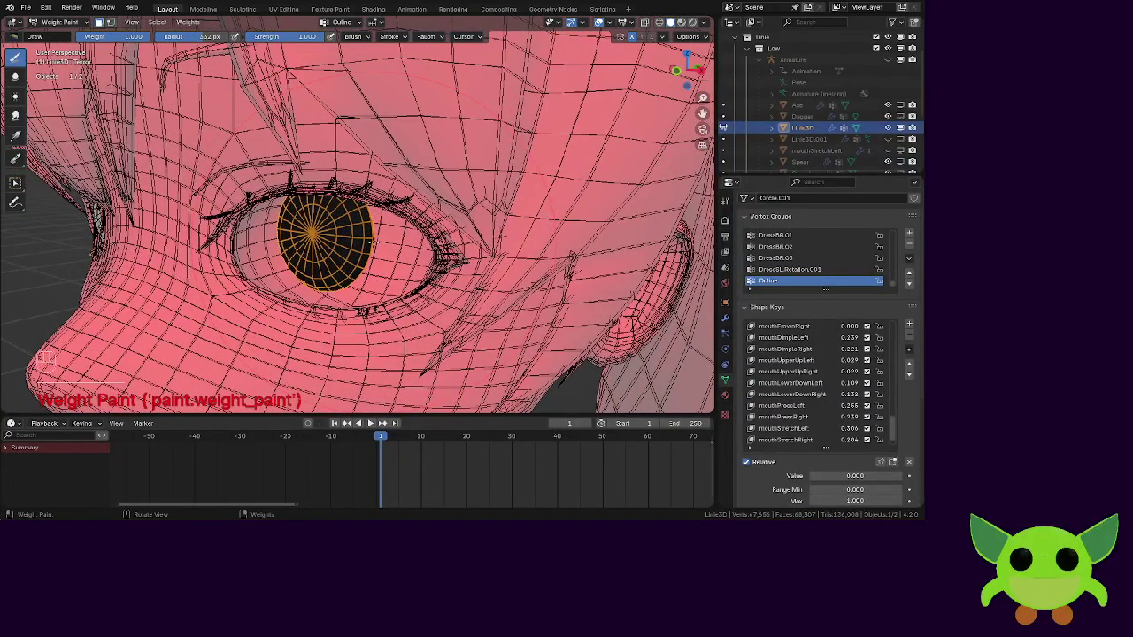
Set the viewport to Material Preview shading, return to Object Mode and view the face through the camera.
key("z")
left_click(382, 292)
key("shift+Tab")
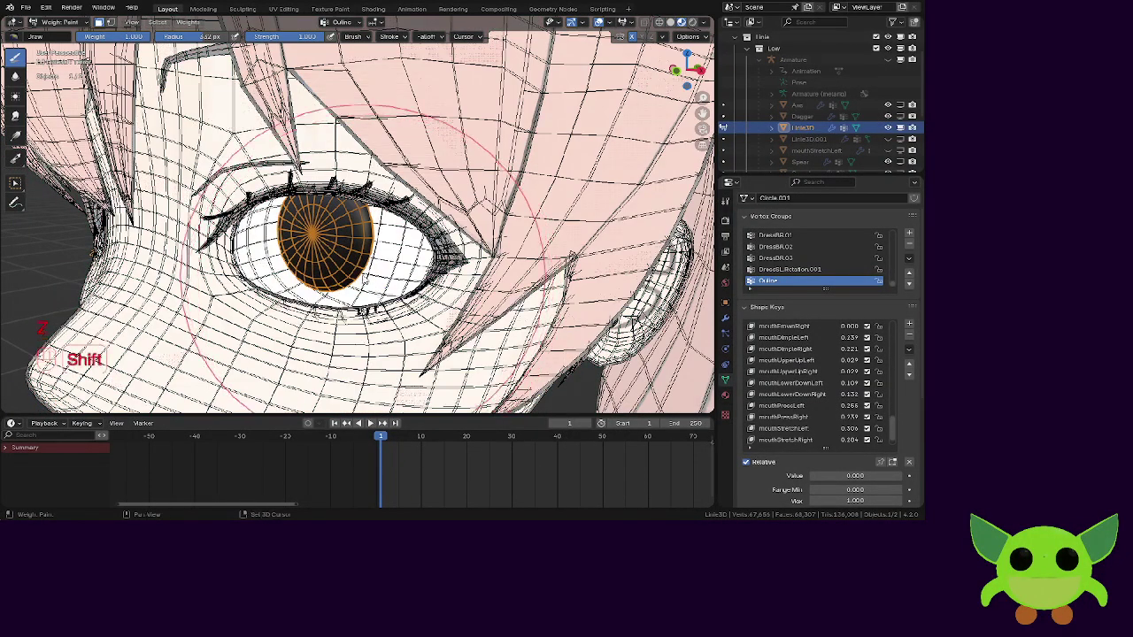
key("KP_1")
left_click(704, 129)
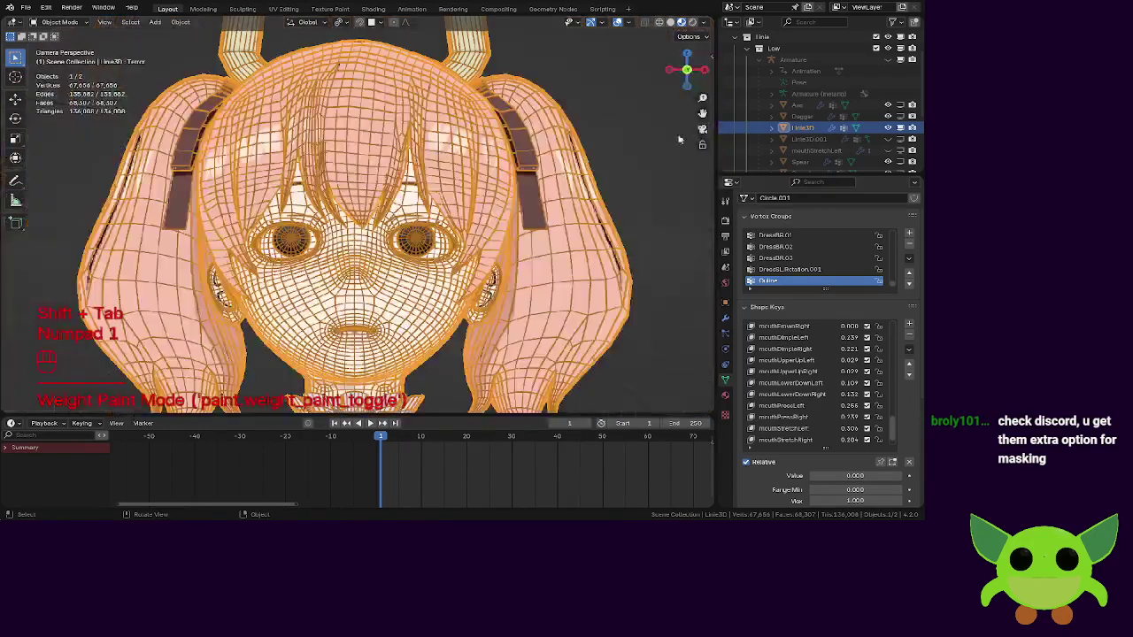
Hide the viewport overlays and inspect the shaded eyes from the front and at an angle.
scroll(336, 190, "up", 4)
middle_click_drag(337, 191, 251, 133, "shift")
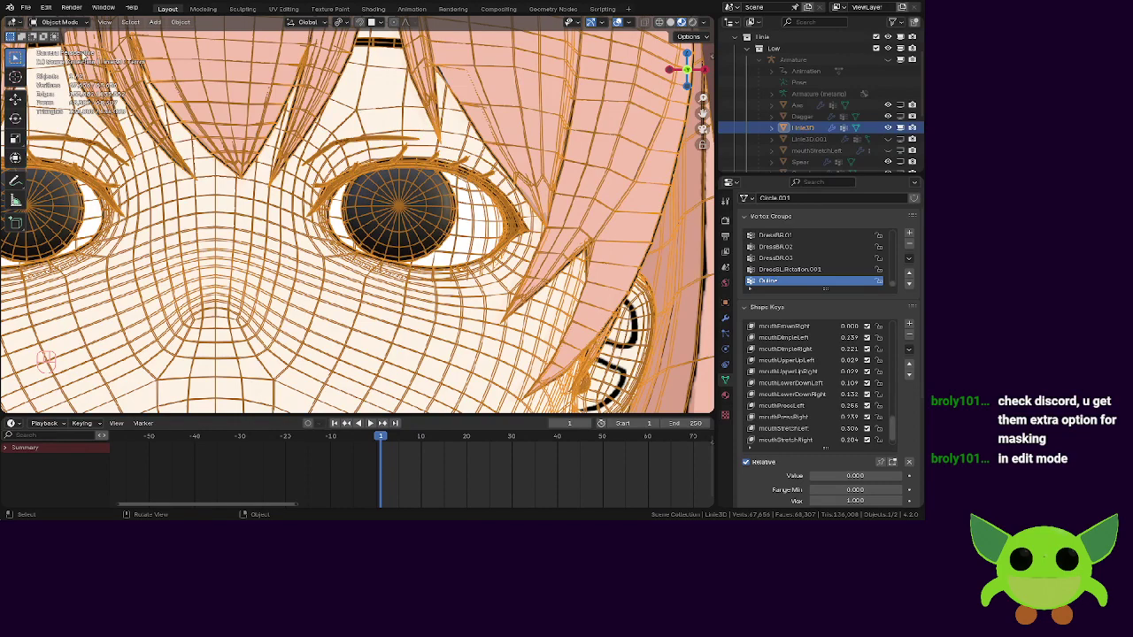
left_click(616, 22)
scroll(427, 192, "down", 3)
scroll(427, 192, "up", 3)
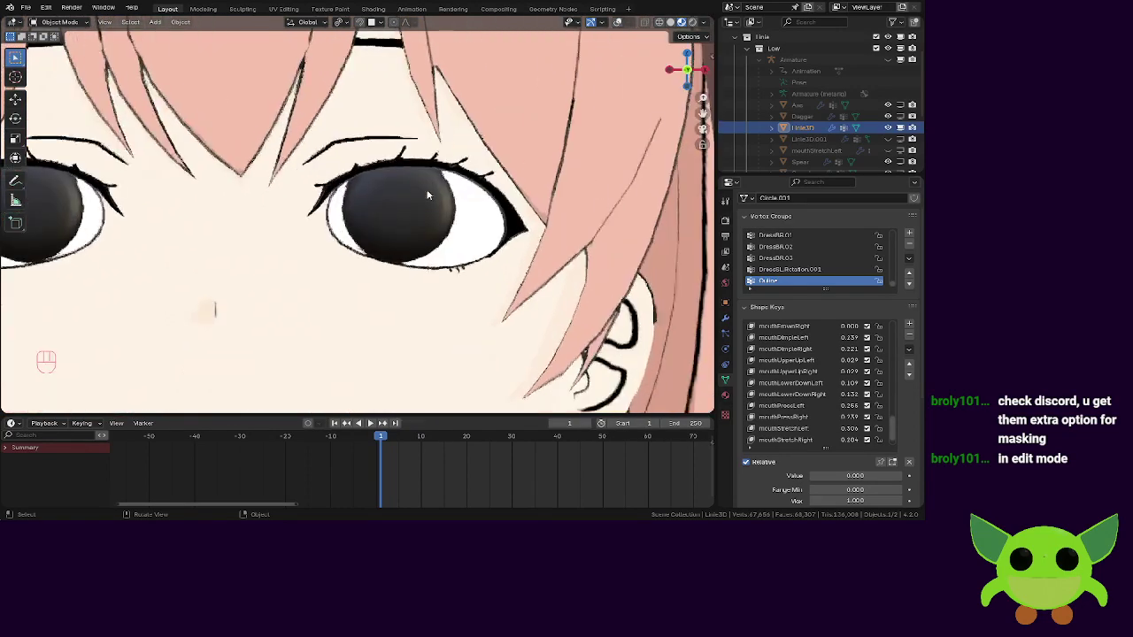
scroll(428, 192, "down", 2)
middle_click_drag(396, 196, 326, 225)
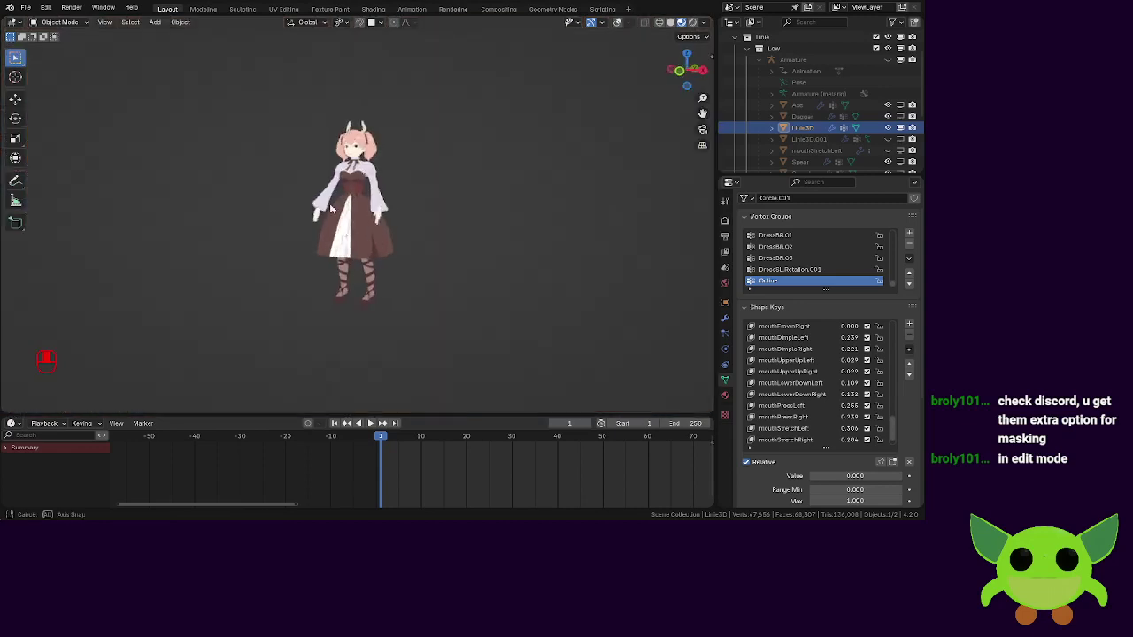
middle_click_drag(343, 163, 366, 403, "shift")
scroll(328, 194, "up", 8)
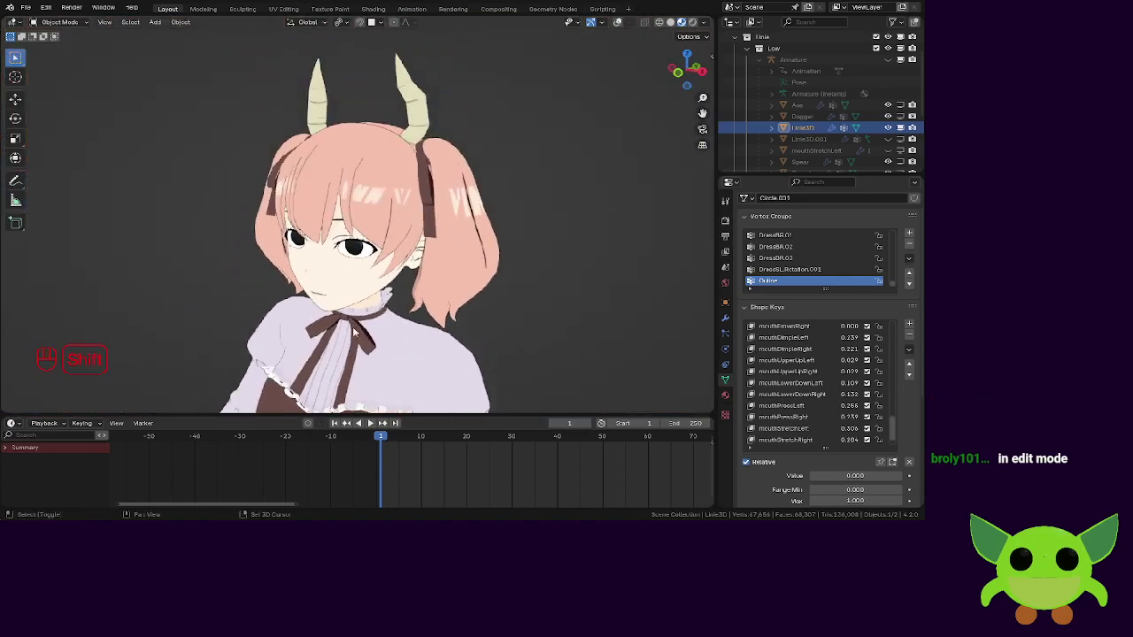
scroll(380, 213, "up", 8)
middle_click_drag(376, 265, 310, 212)
left_click(310, 209)
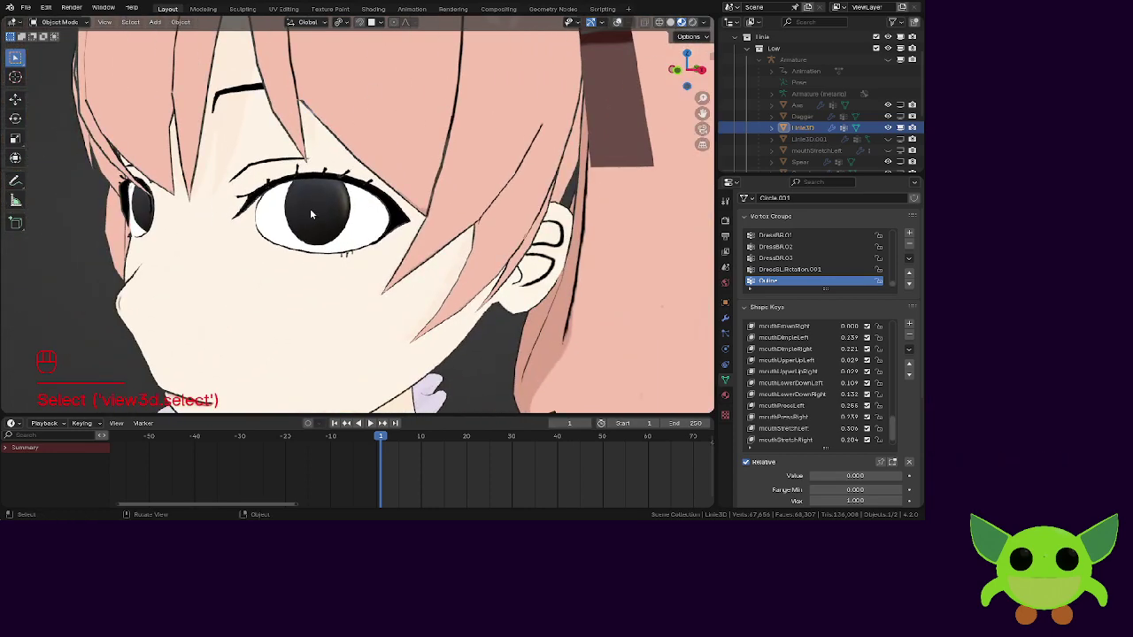
Review the character's Solidify modifier and the Outline material's surface and backface culling settings.
left_click(725, 319)
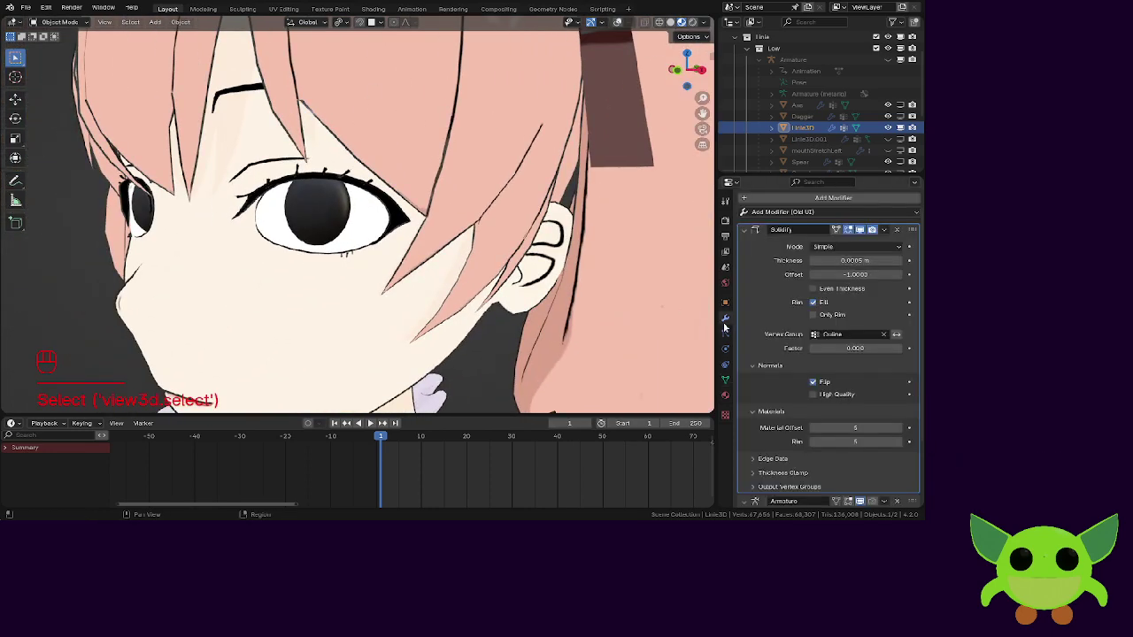
left_click(725, 394)
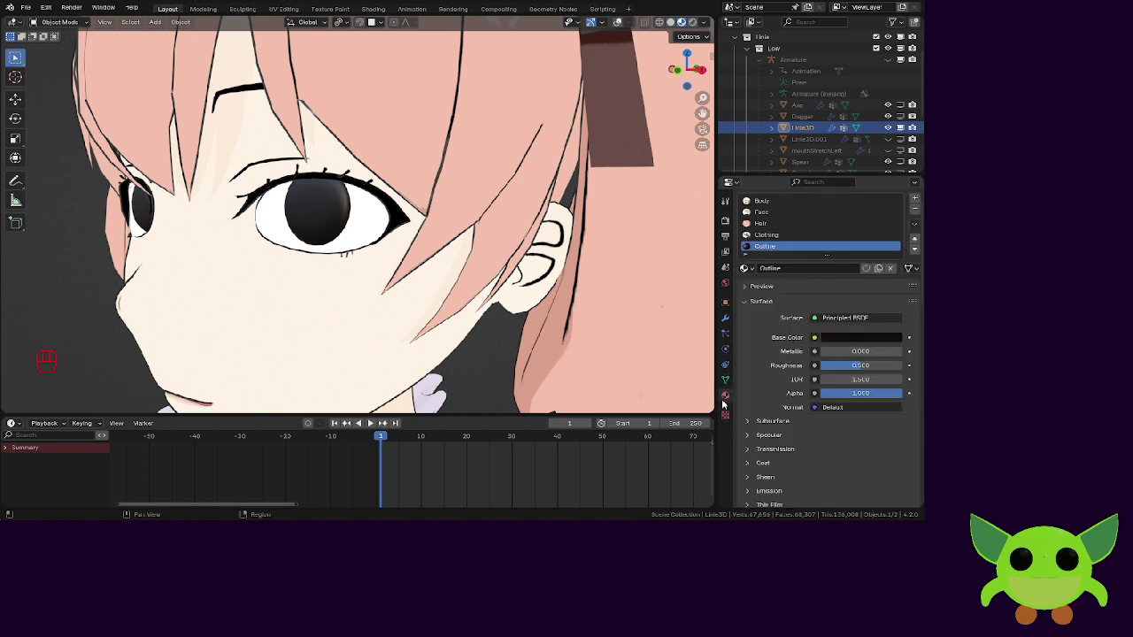
scroll(755, 363, "down", 10)
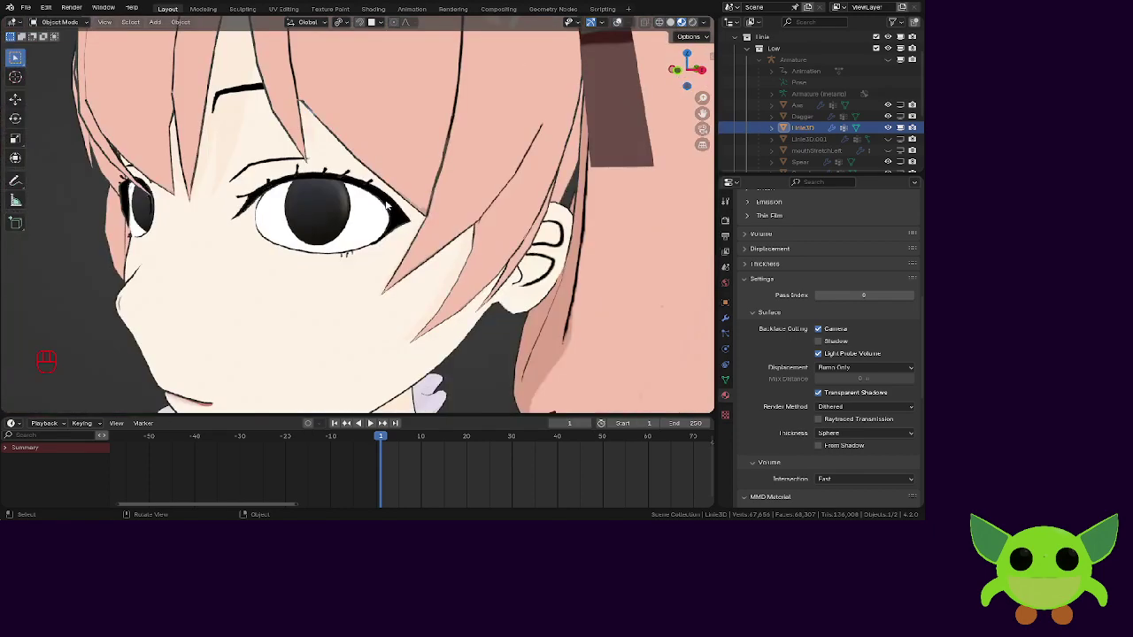
Toggle the Outline material's camera backface culling off and on again, and compare the look of the eye.
middle_click_drag(380, 202, 538, 266)
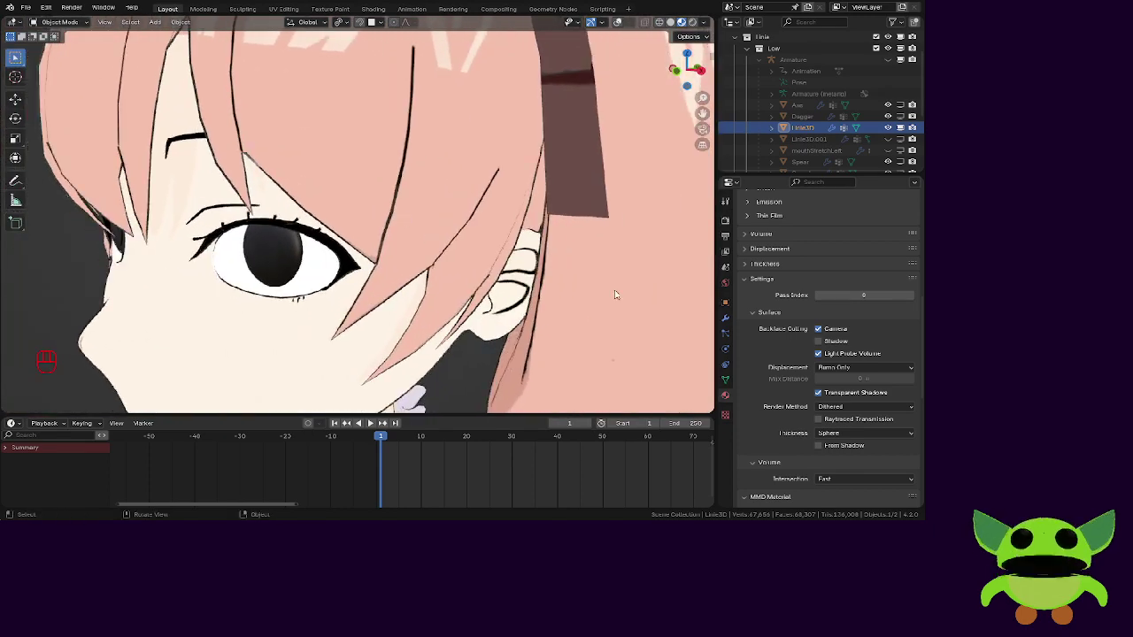
left_click(817, 329)
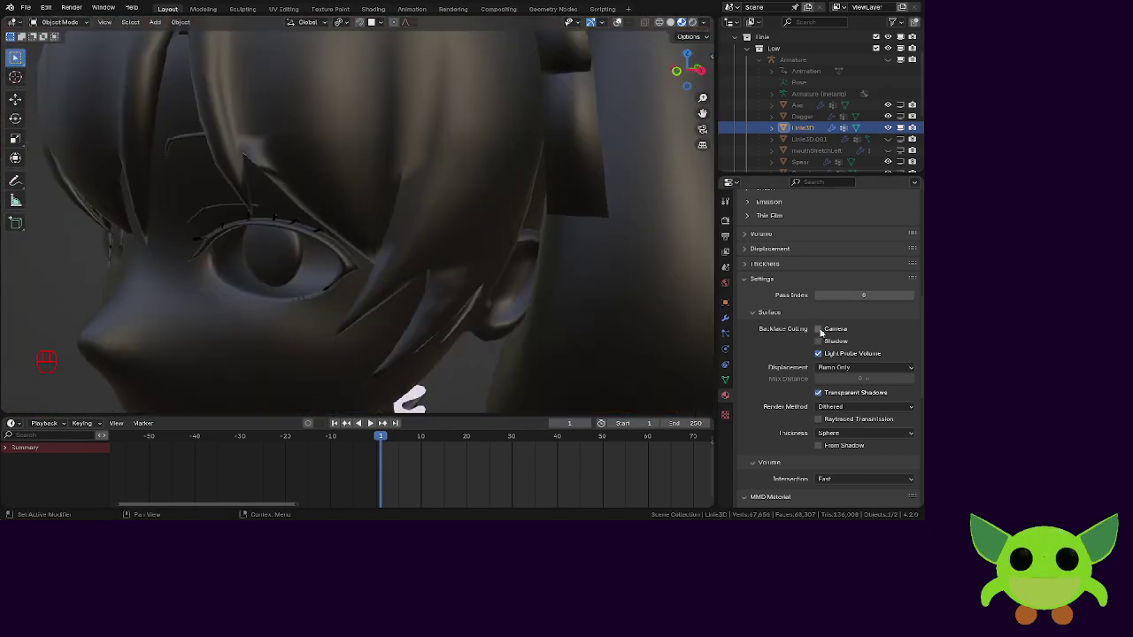
left_click(818, 329)
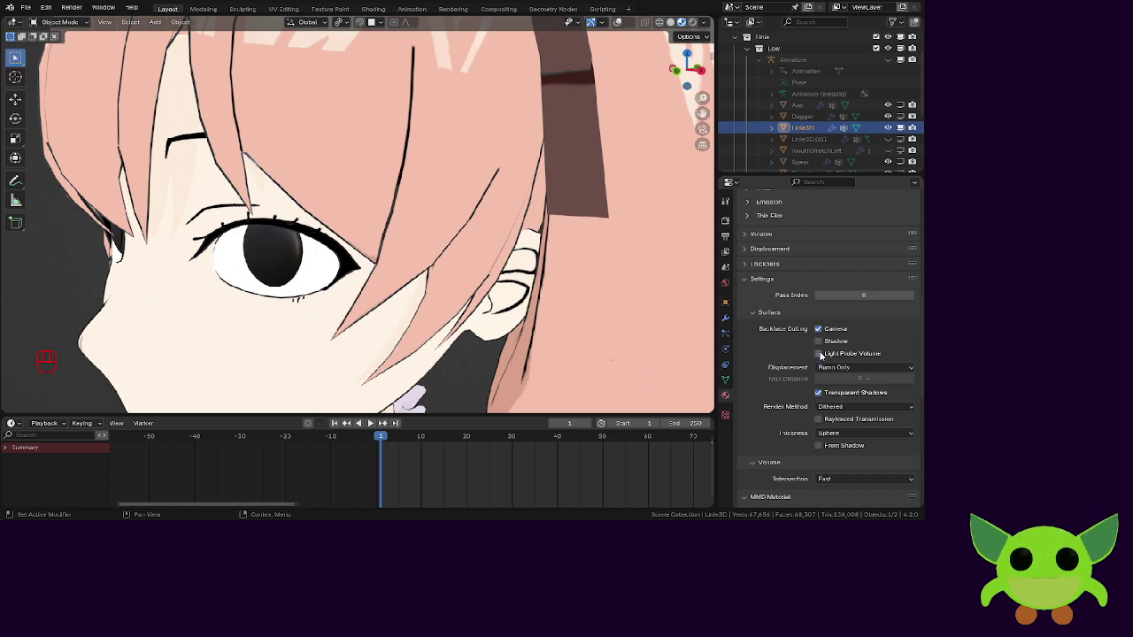
scroll(331, 320, "down", 2)
scroll(330, 308, "up", 2)
middle_click_drag(312, 284, 336, 277)
scroll(344, 278, "up", 5)
scroll(344, 278, "down", 3)
scroll(337, 278, "down", 3)
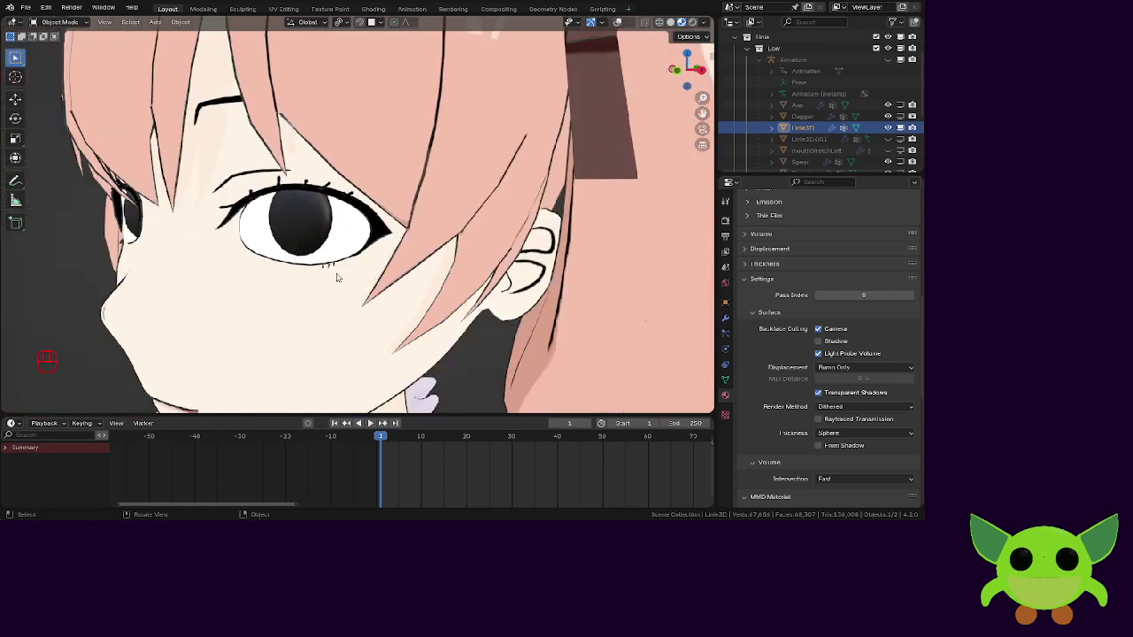
Return to the Solidify modifier and check its vertex group factor for the outline.
left_click(723, 317)
scroll(731, 332, "up", 3)
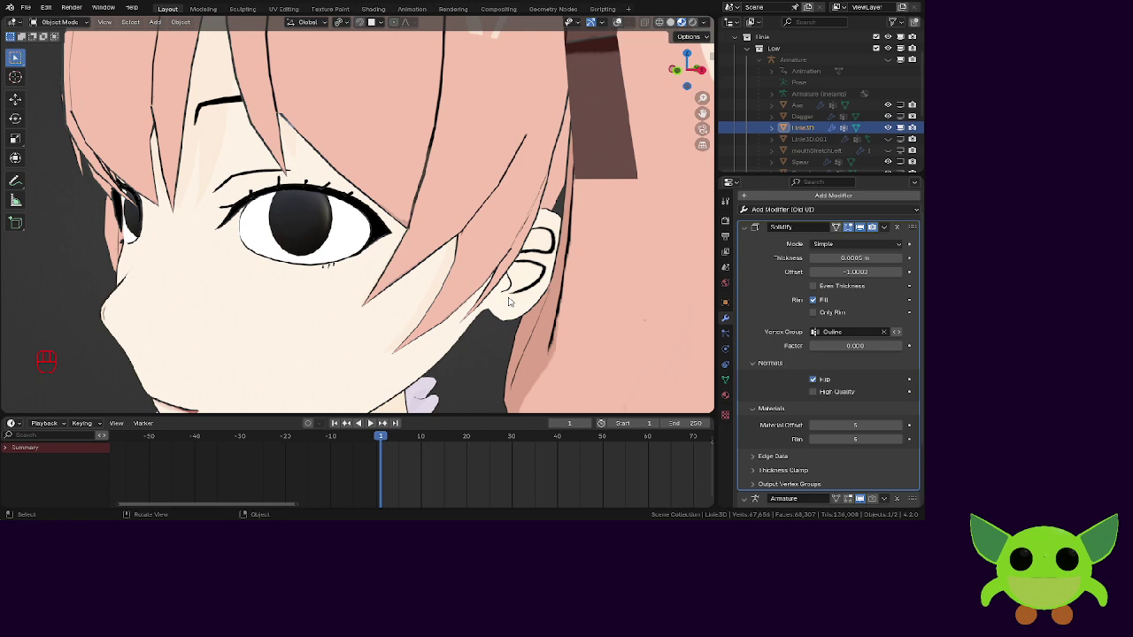
left_click_drag(860, 346, 810, 345)
Enter Edit Mode on the character mesh and make the Basis shape key active.
key("Tab")
scroll(328, 239, "up", 3)
scroll(328, 240, "down", 8)
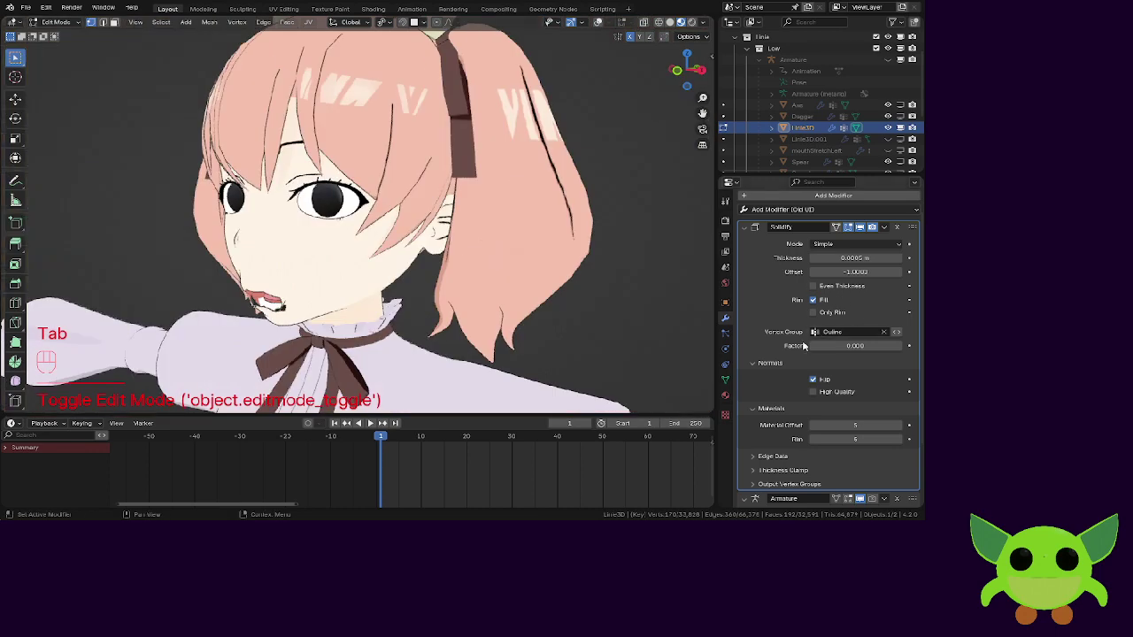
left_click(726, 379)
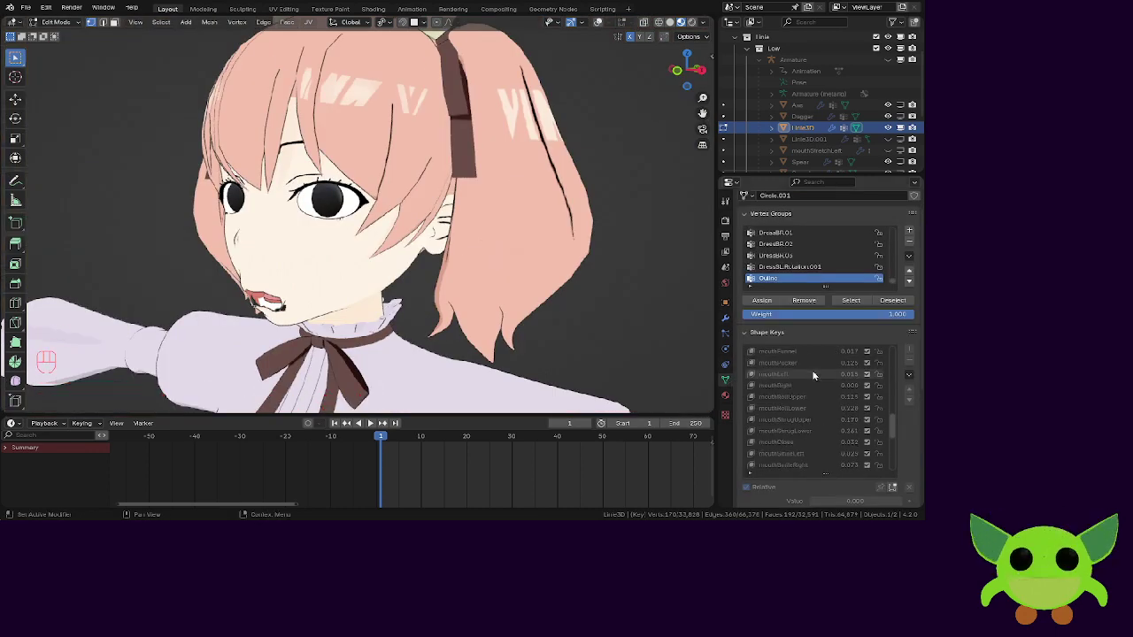
scroll(813, 375, "up", 5)
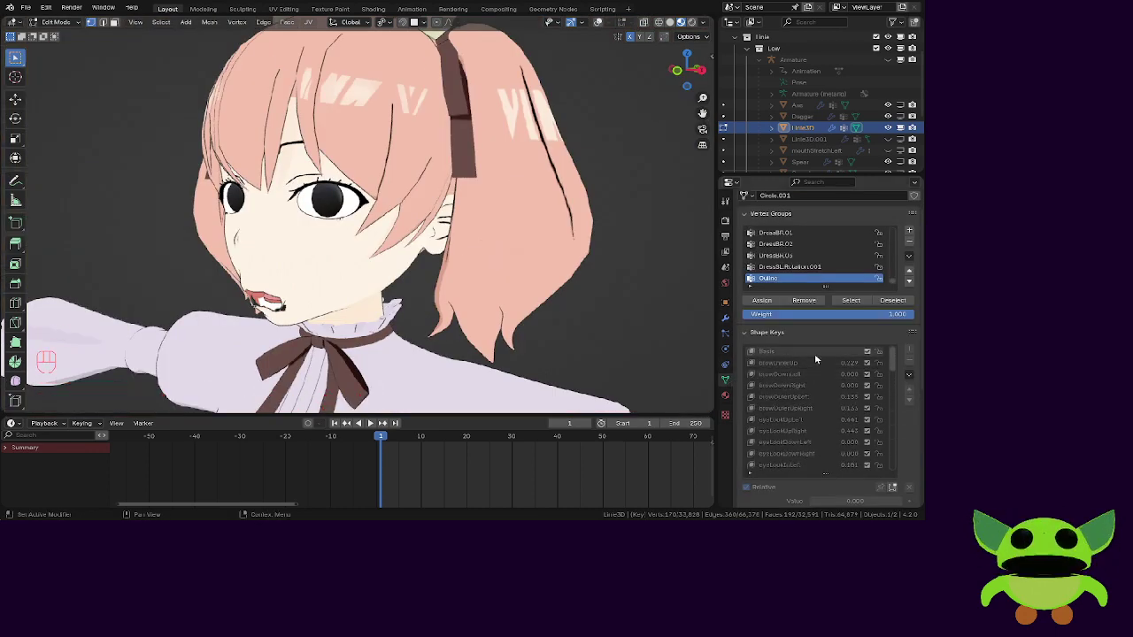
left_click(816, 353)
scroll(434, 127, "up", 5)
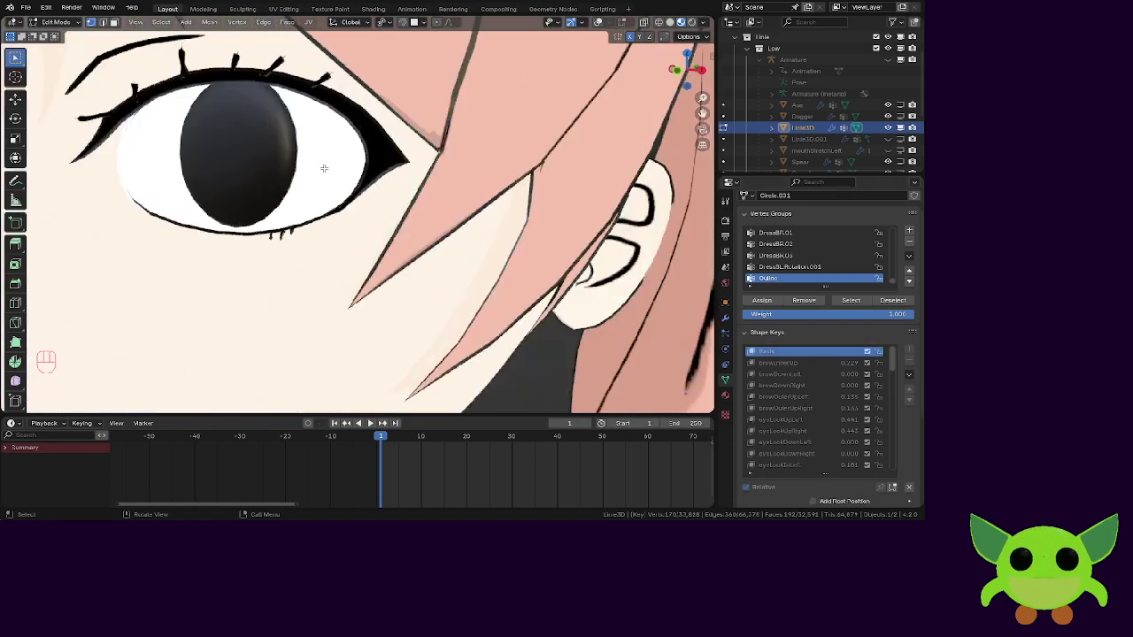
Show the viewport overlays again and select the whole linked iris mesh of the left eye from the side.
left_click(595, 24)
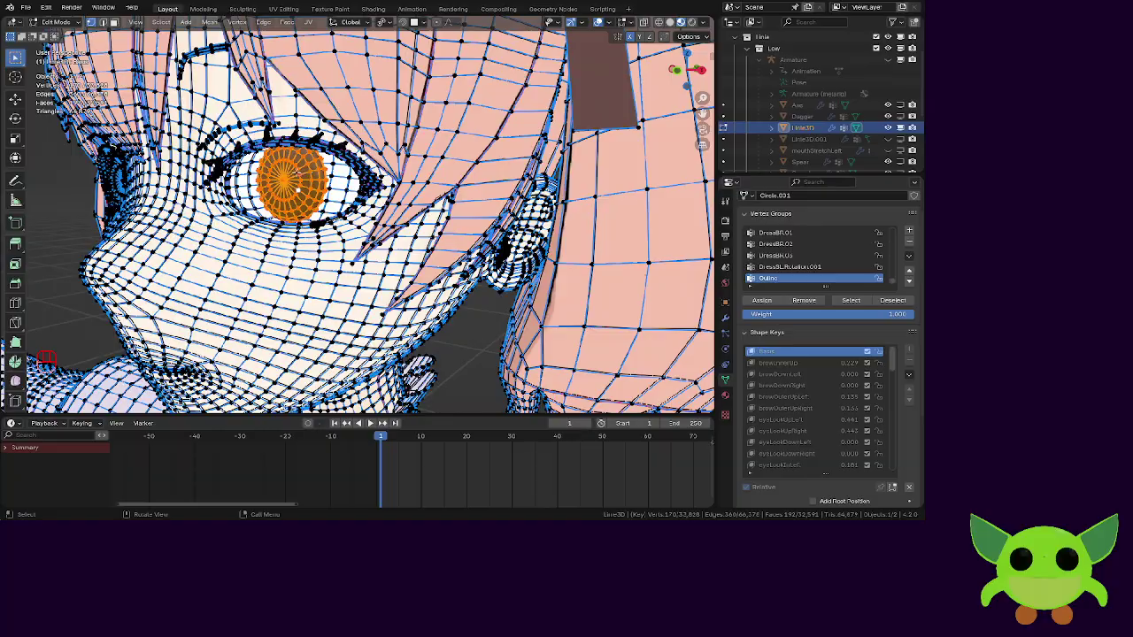
middle_click_drag(296, 173, 462, 164)
scroll(531, 204, "up", 4)
scroll(473, 187, "up", 4)
left_click(254, 154)
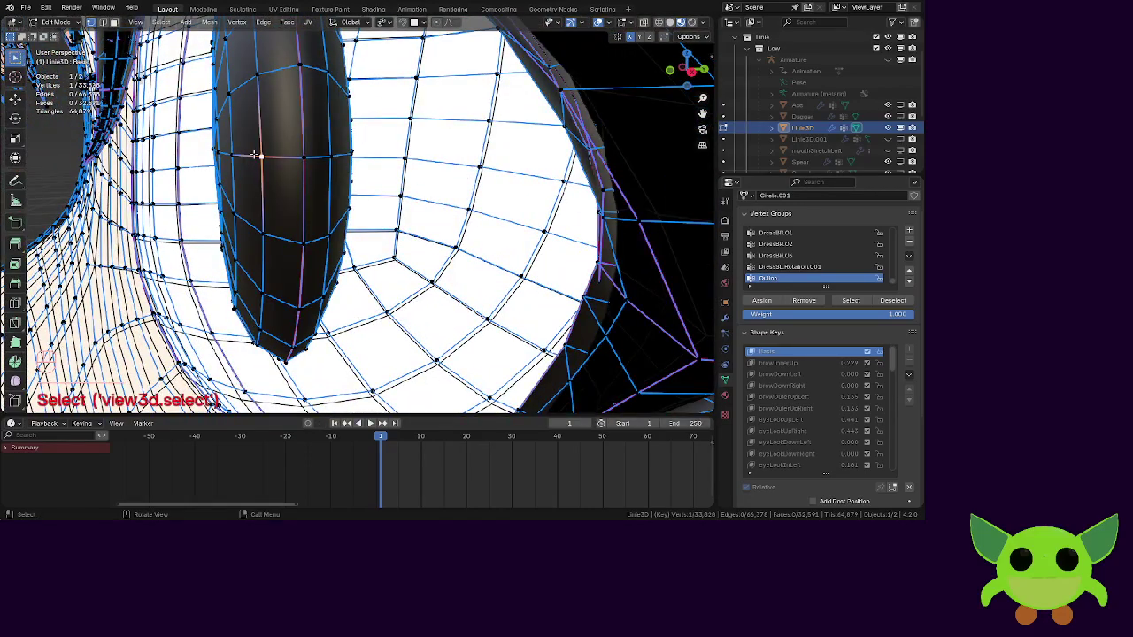
key("l")
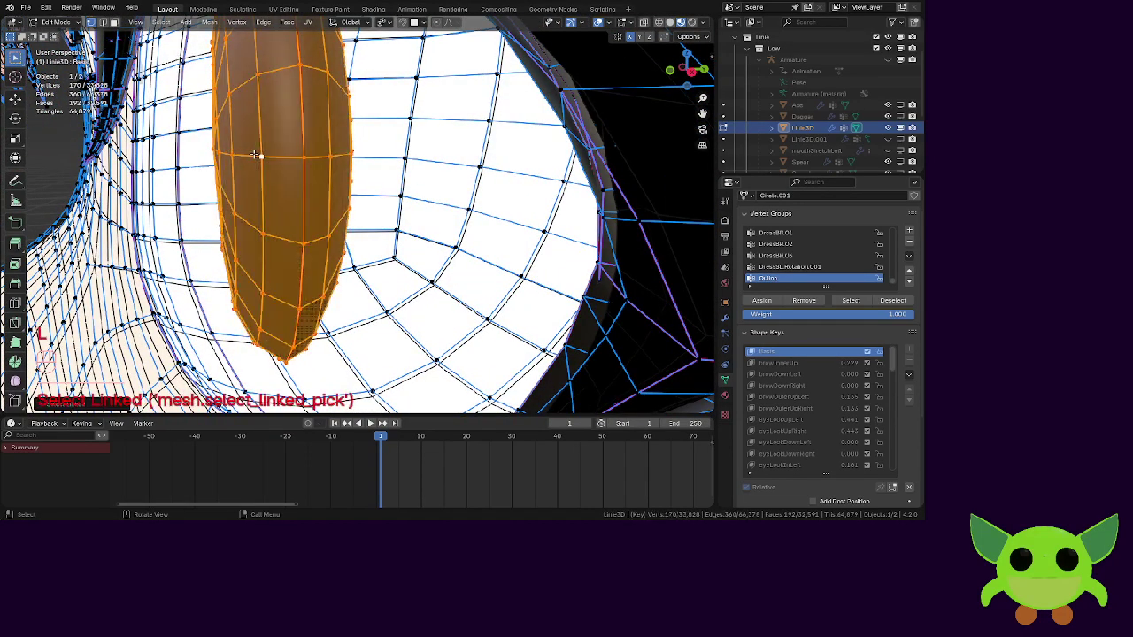
Check the selected iris's vertex weights, including Outline, against the Solidify settings and vertex groups.
left_click(727, 315)
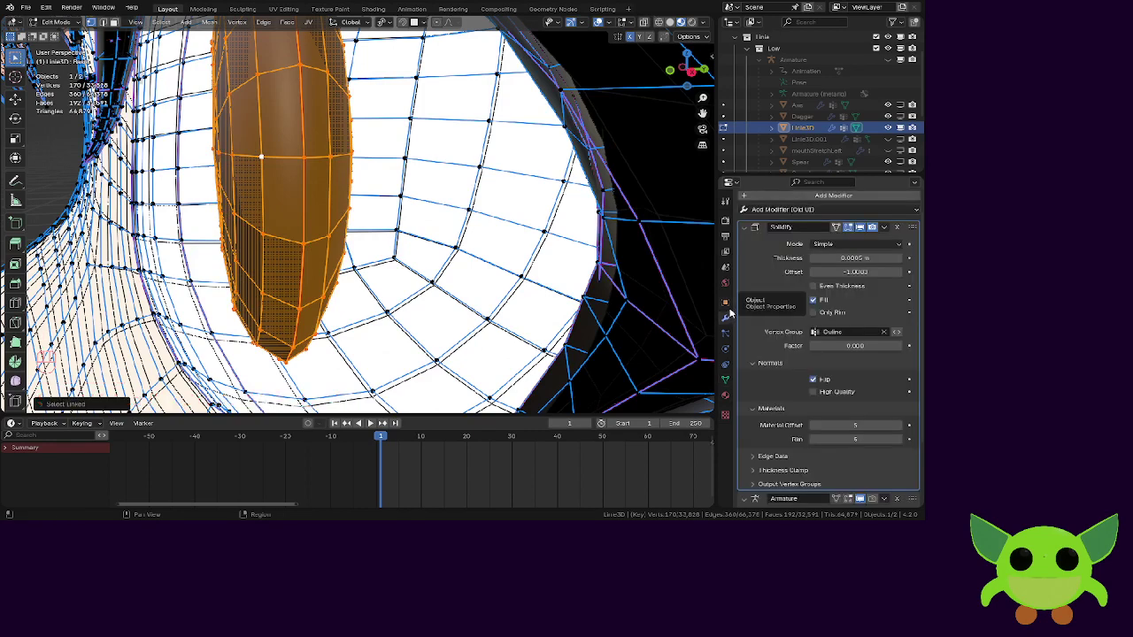
left_click(726, 378)
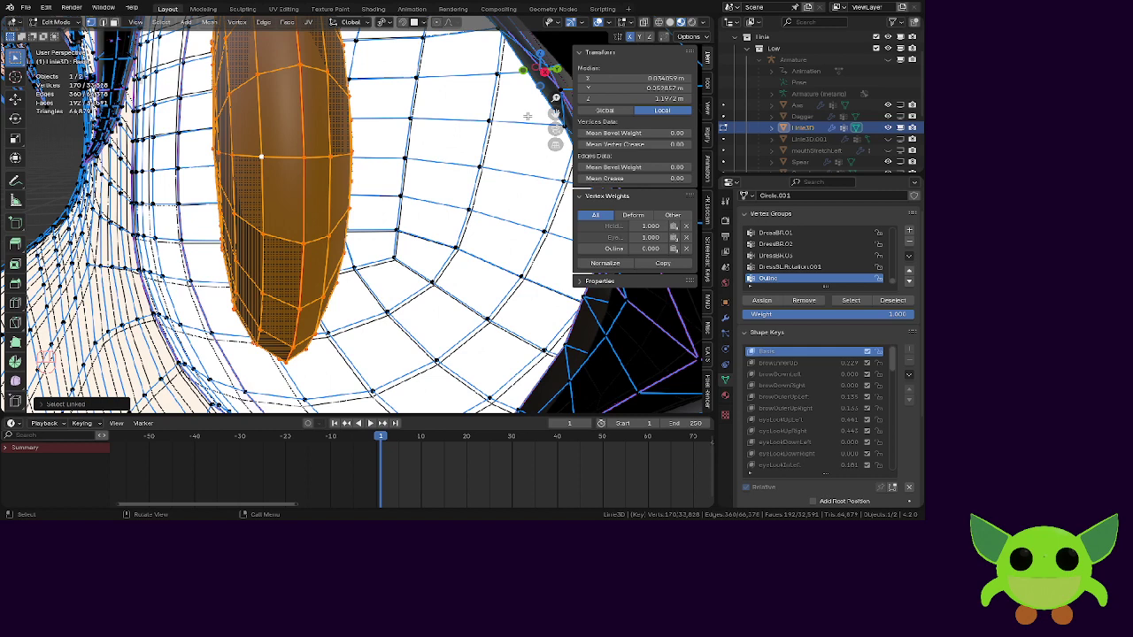
key("n")
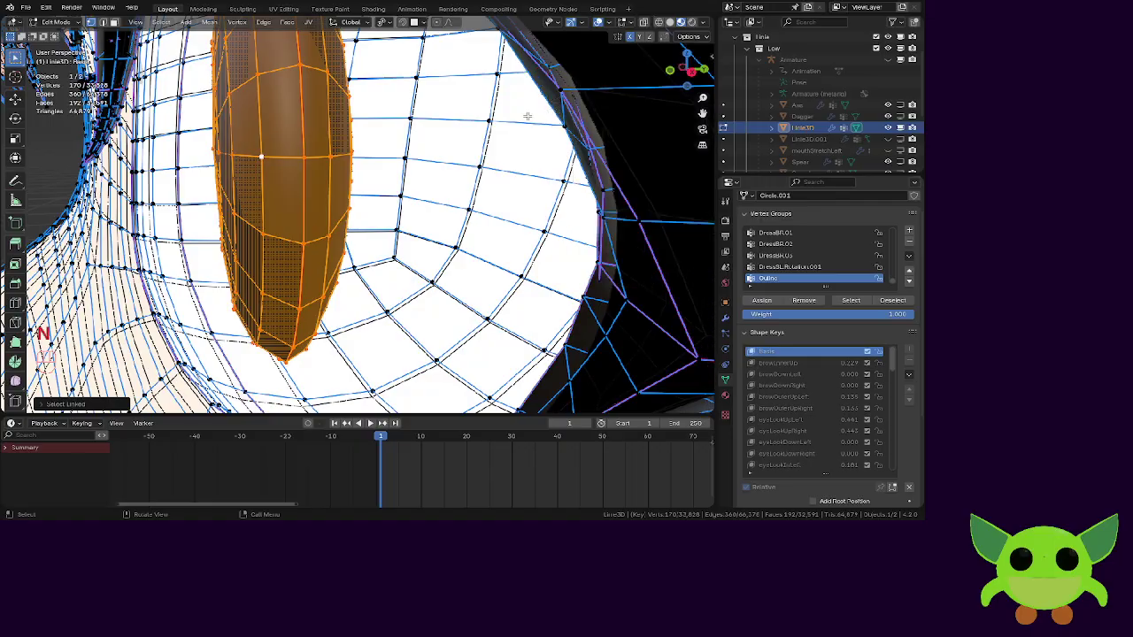
scroll(527, 116, "down", 10)
middle_click_drag(528, 116, 752, 115)
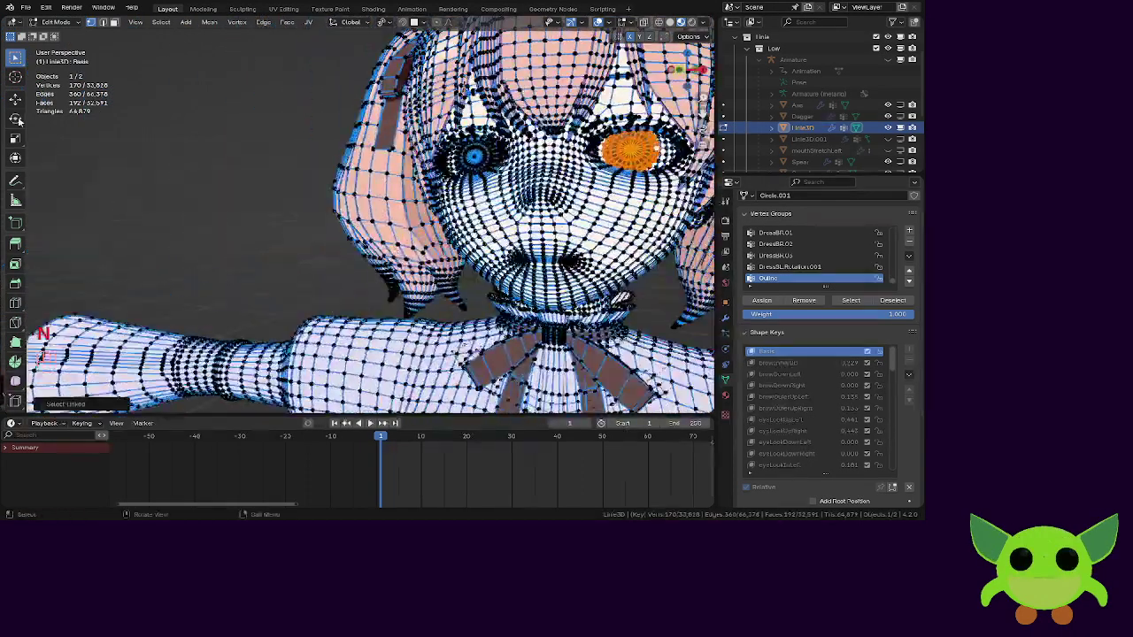
middle_click_drag(663, 367, 483, 403, "shift")
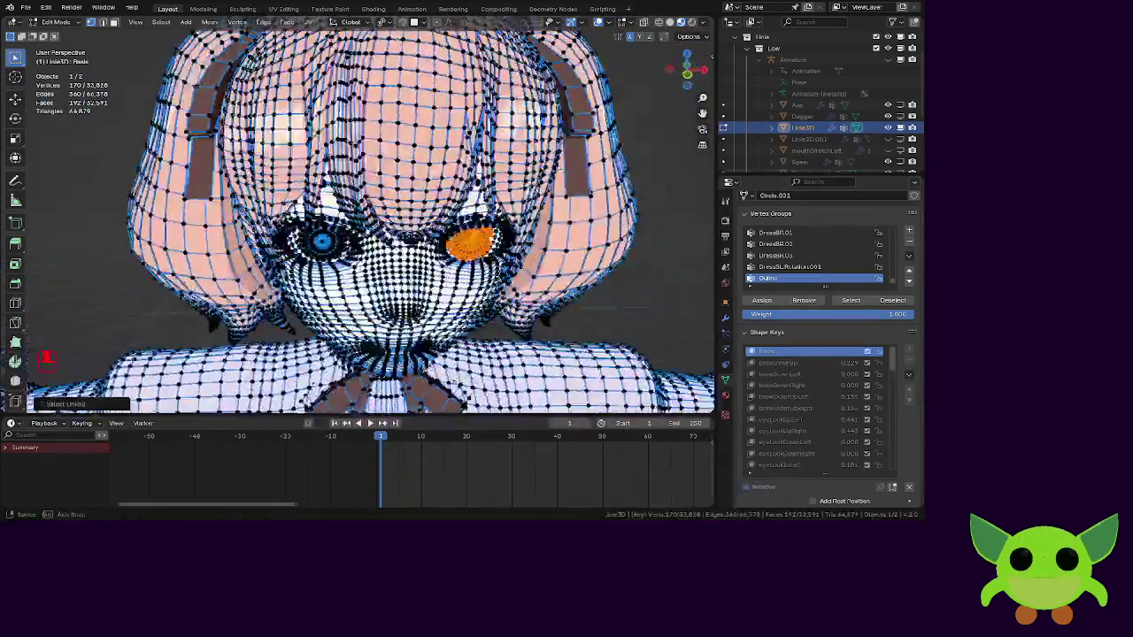
Compare the left eye's iris in Object and Edit Mode, and check the vertex weights of individual iris vertices.
scroll(419, 200, "up", 5)
middle_click_drag(420, 200, 343, 194)
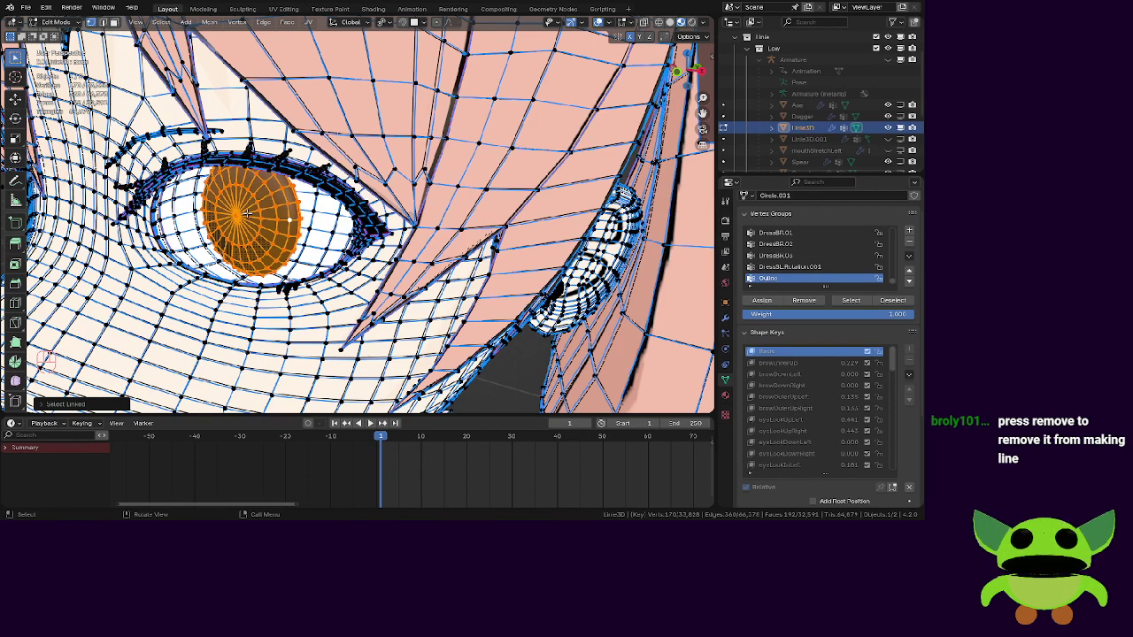
key("Tab")
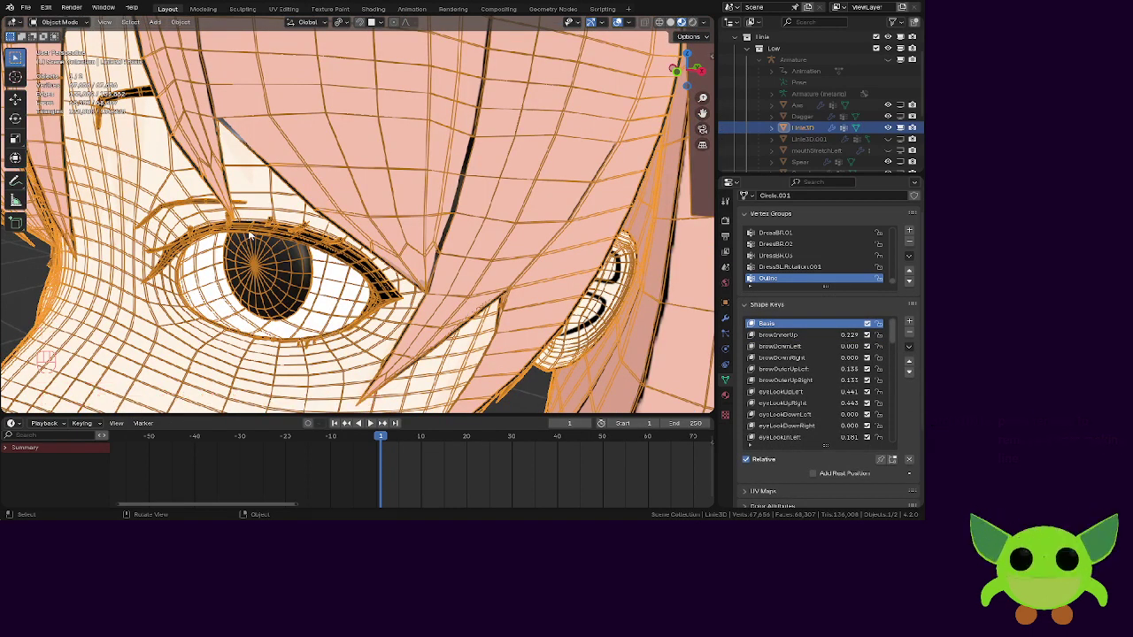
key("Tab")
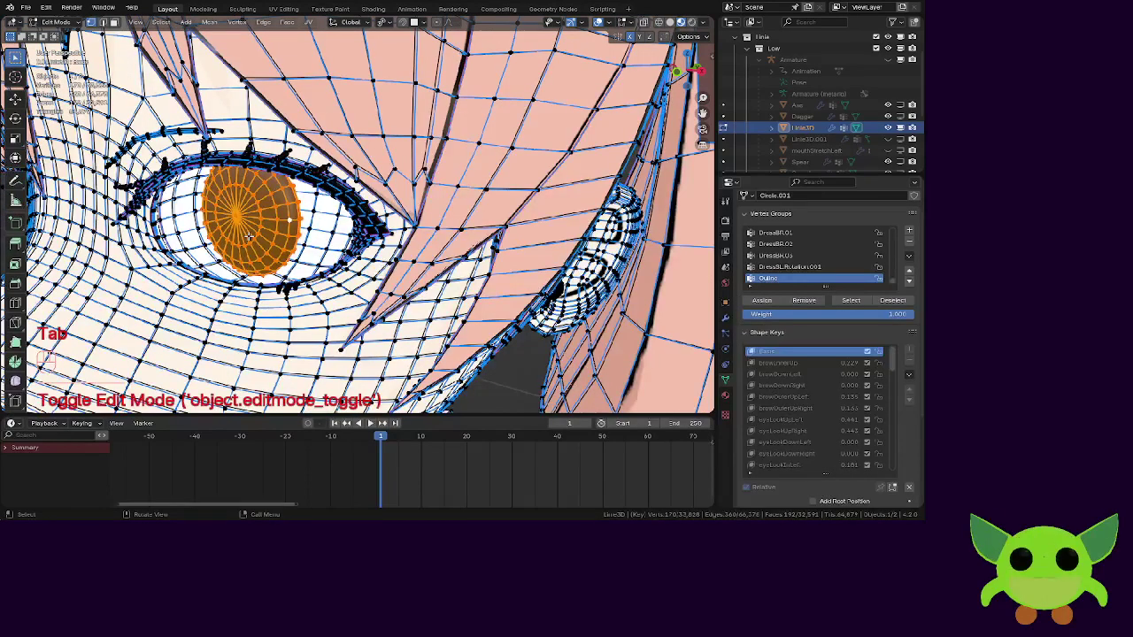
key("n")
left_click(277, 219)
left_click(254, 209)
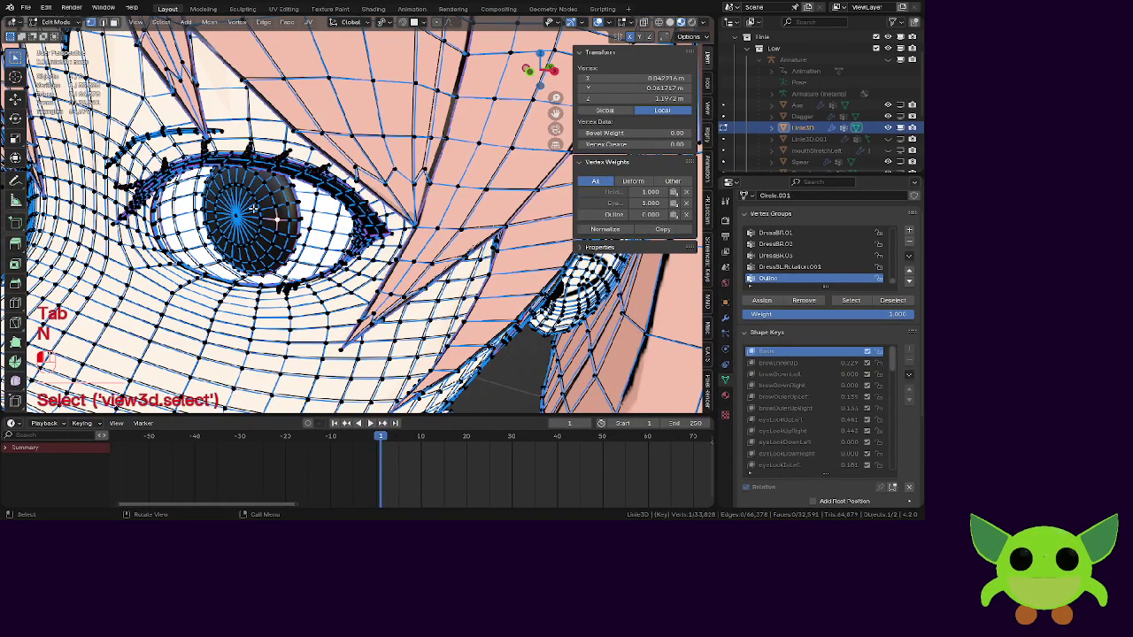
left_click(236, 212)
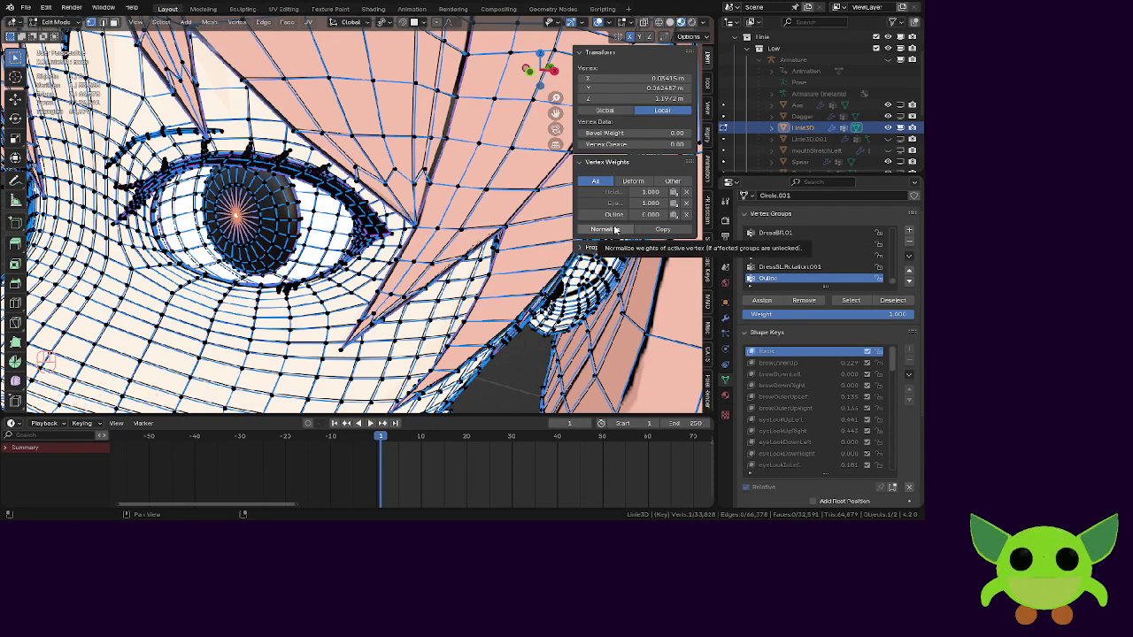
left_click(275, 217)
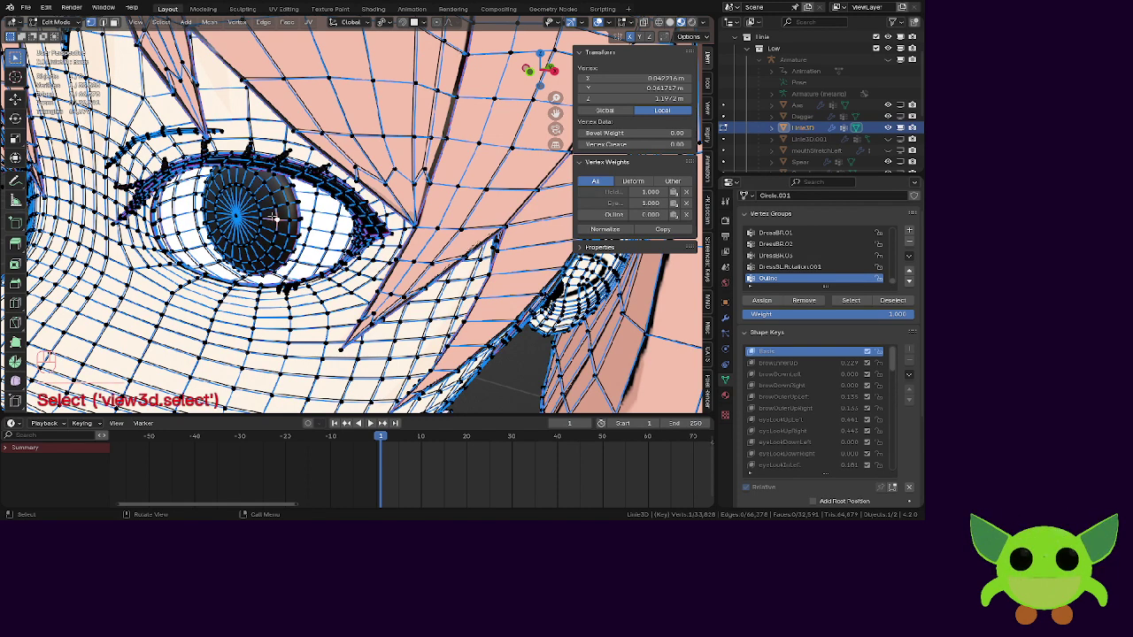
Select the whole linked iris mesh and test the Solidify modifier with Flip normals off and on.
key("l")
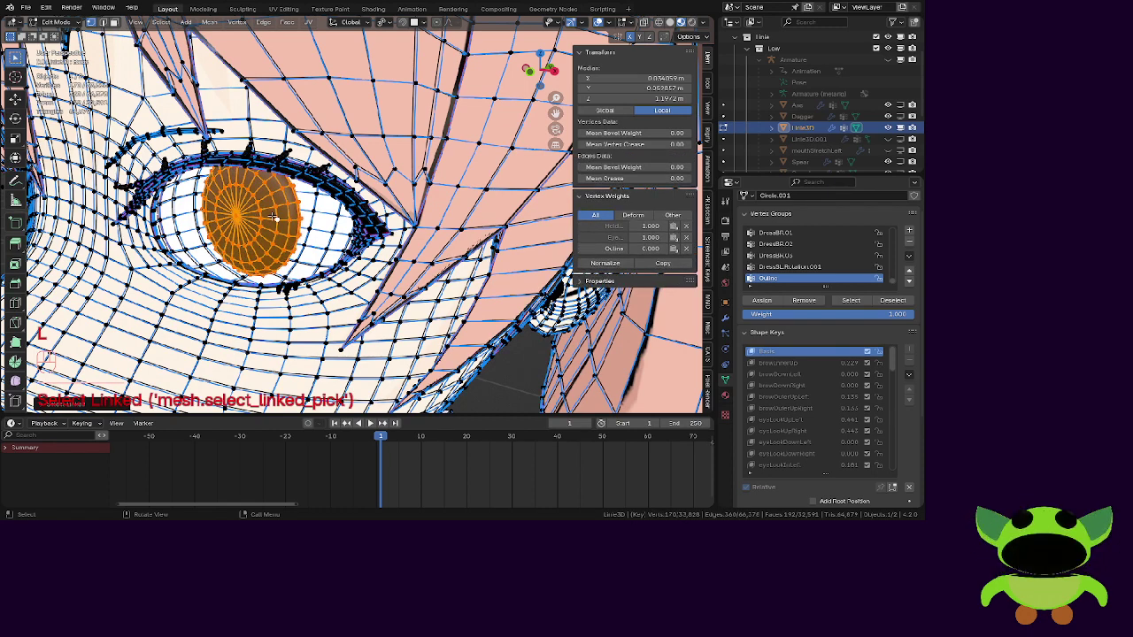
left_click(725, 321)
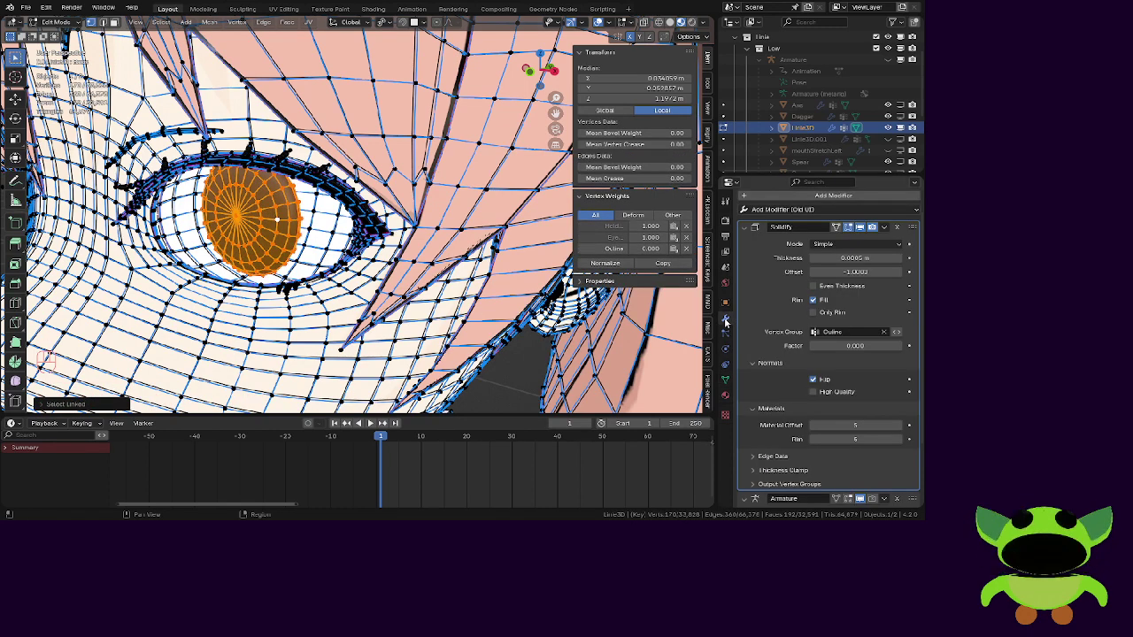
left_click(813, 380)
left_click(813, 379)
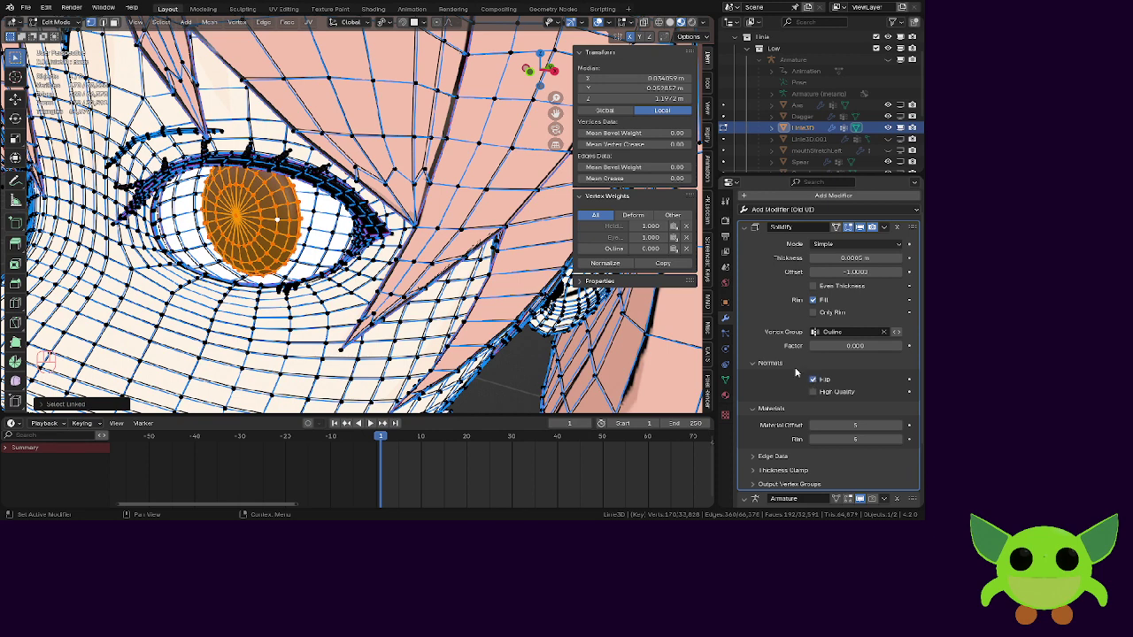
Toggle the Solidify modifier's viewport display off and on to compare the iris with and without the outline.
left_click(725, 394)
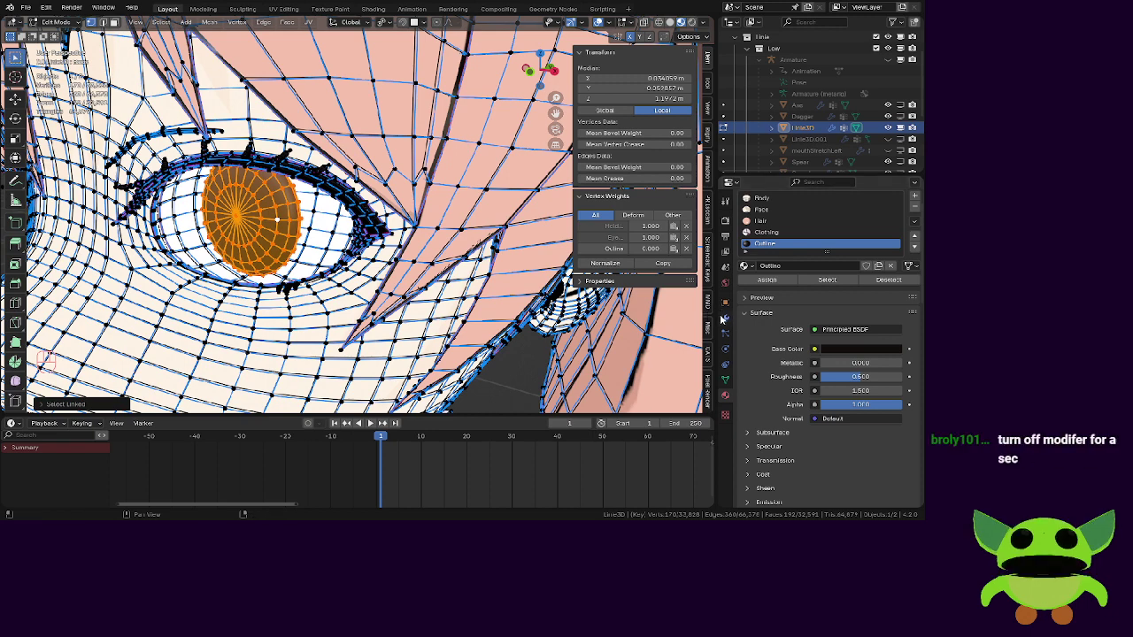
left_click(724, 317)
left_click(860, 228)
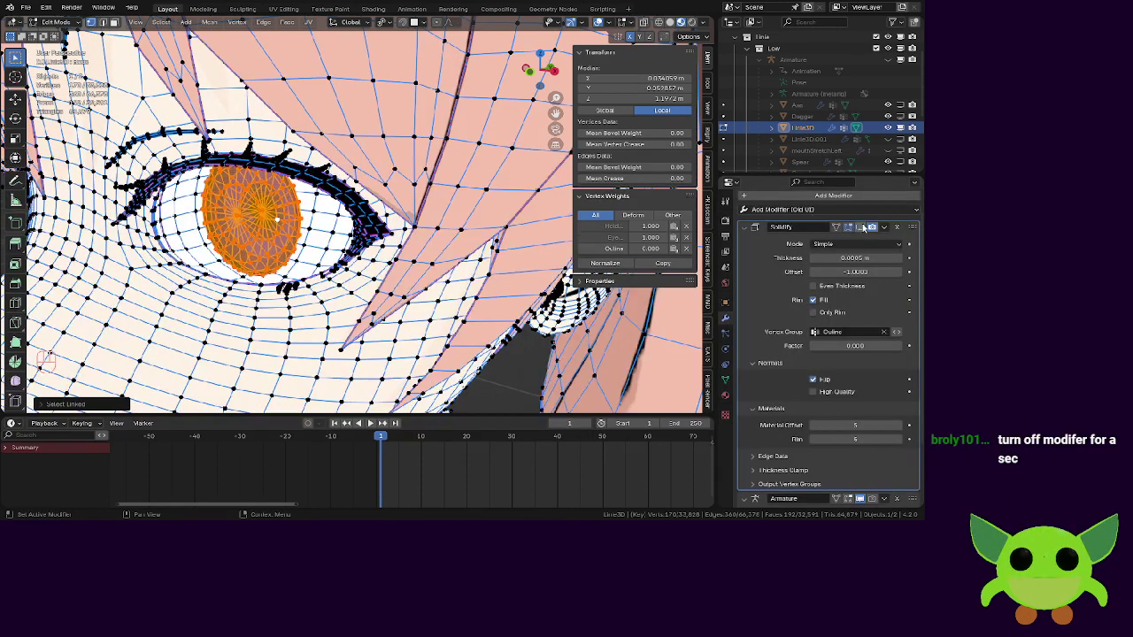
left_click(863, 227)
left_click(863, 228)
left_click(863, 227)
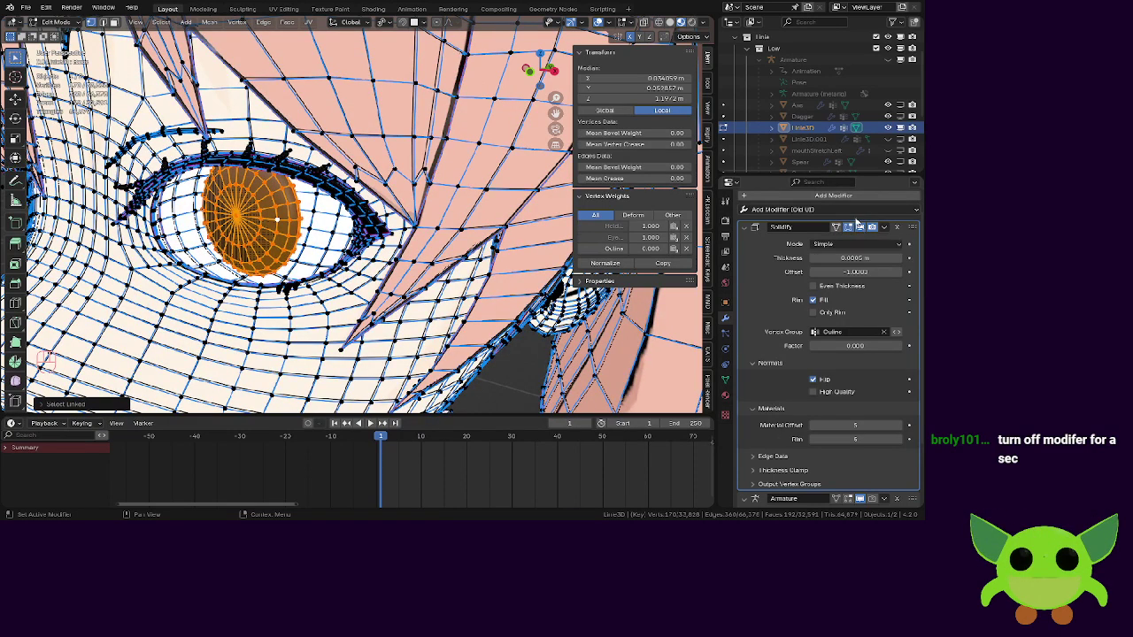
Recheck the Solidify modifier's Flip, Offset, vertex group Factor and material offset settings.
left_click(812, 379)
left_click(812, 380)
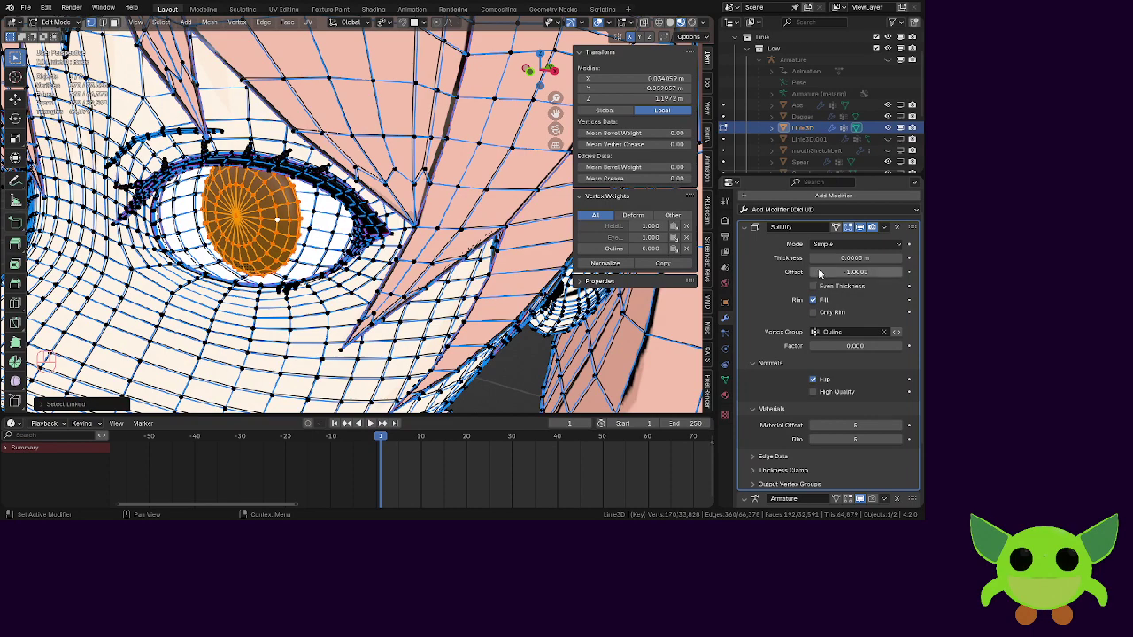
mouse_move(823, 272)
left_mouse_down()
mouse_move(898, 271)
mouse_move(809, 272)
left_mouse_up()
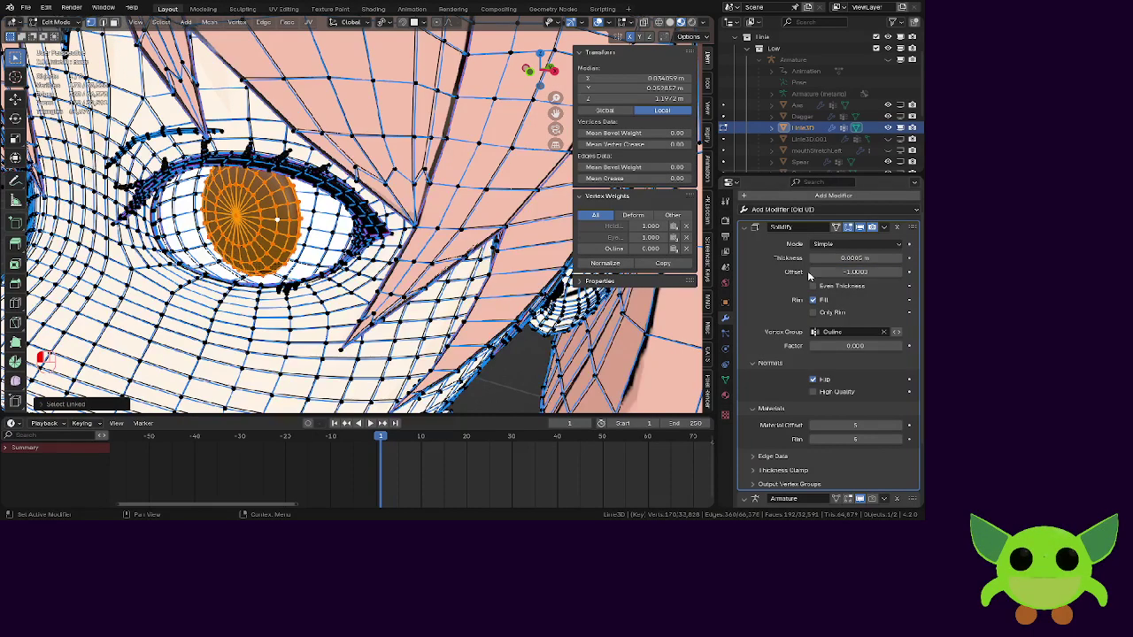
scroll(786, 303, "down", 1)
scroll(786, 306, "down", 1)
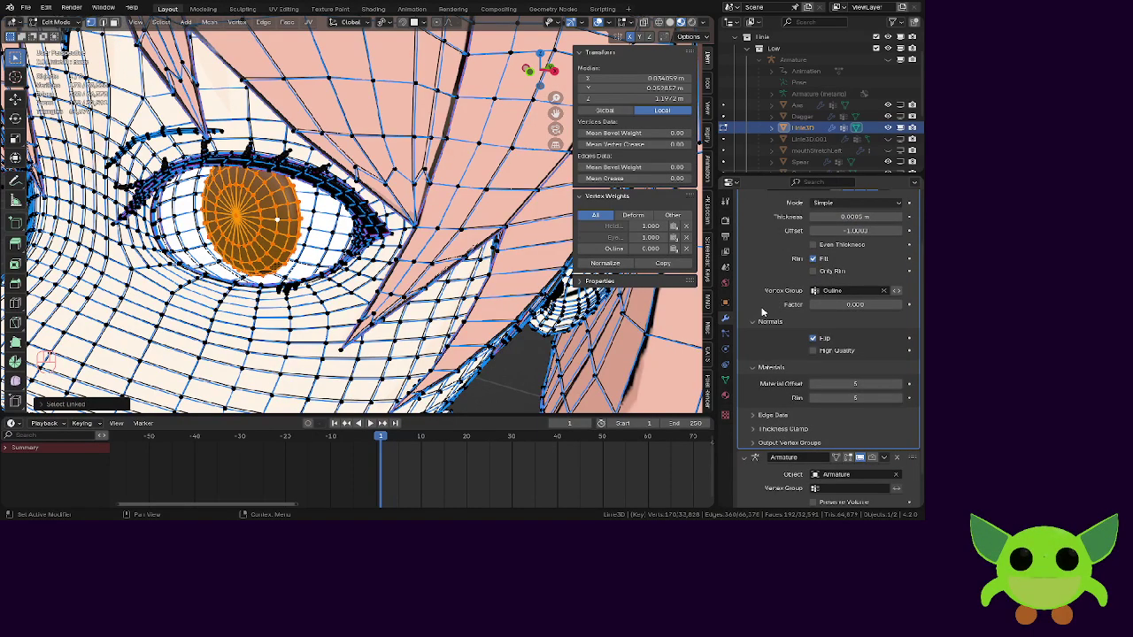
mouse_move(823, 304)
left_mouse_down()
mouse_move(899, 304)
mouse_move(823, 304)
left_mouse_up()
scroll(764, 322, "down", 1)
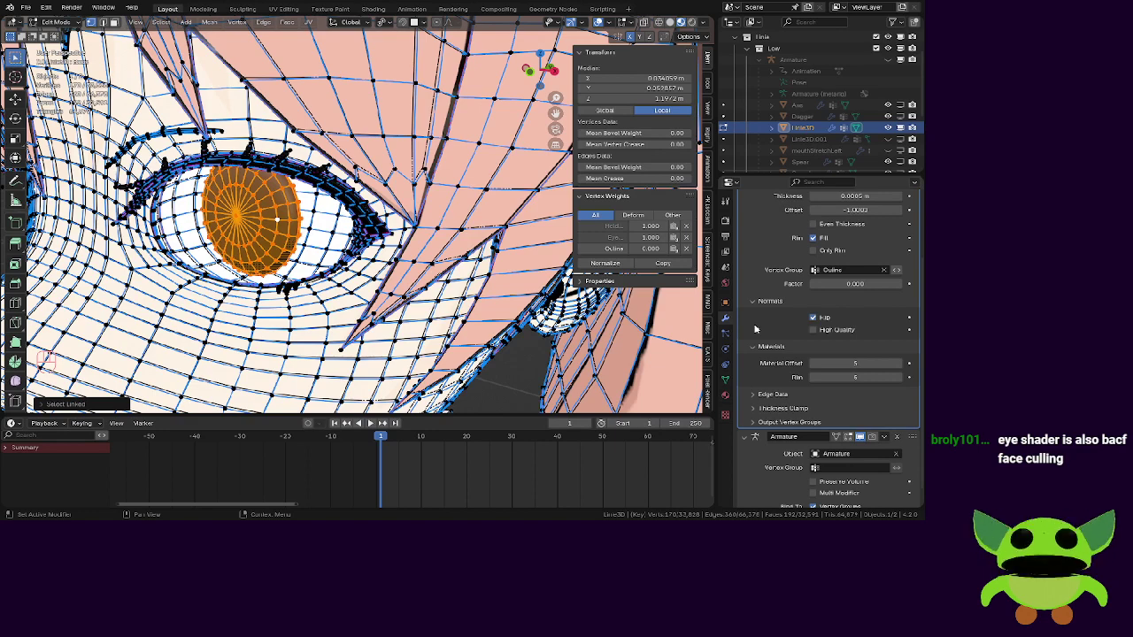
scroll(755, 329, "down", 1)
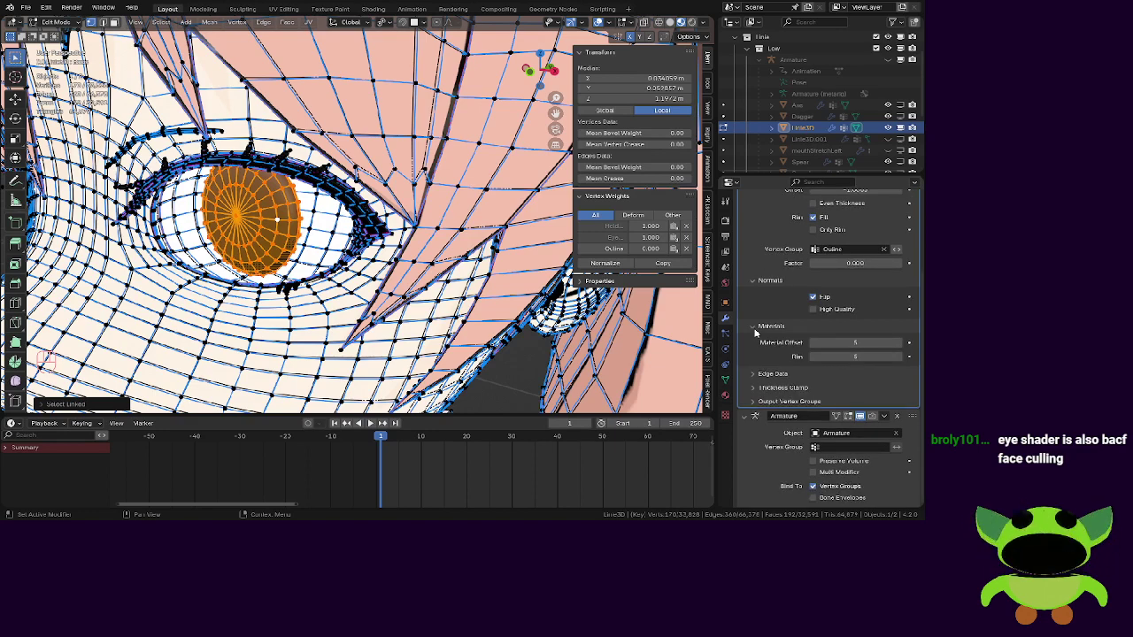
Make the Face material active and examine its backface culling settings.
left_click(726, 395)
scroll(801, 283, "up", 5)
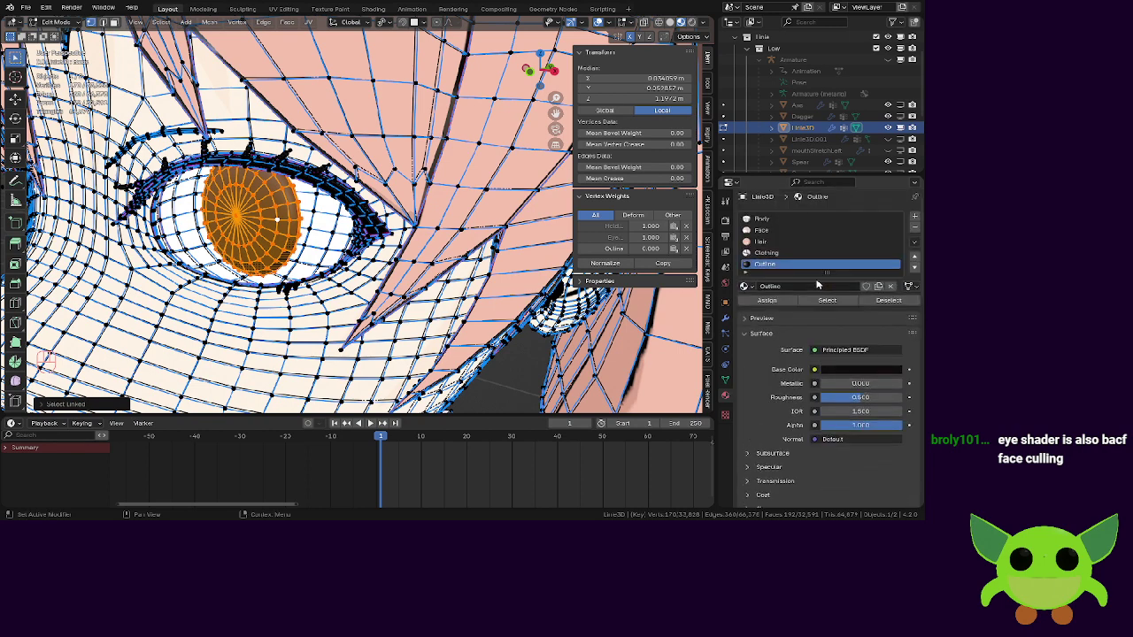
left_click(775, 232)
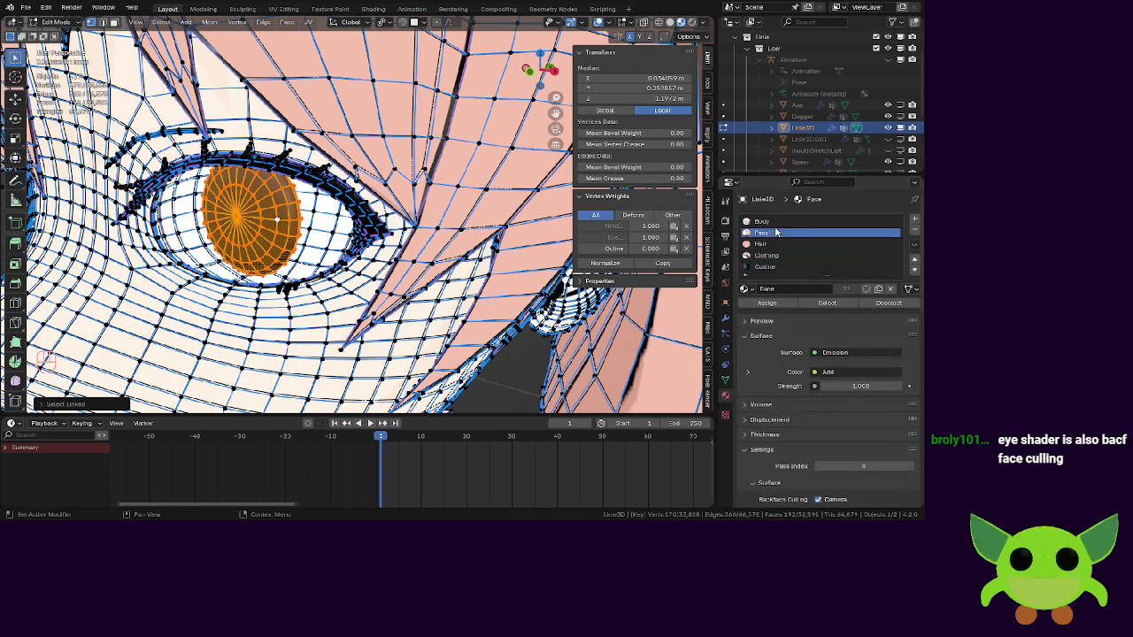
scroll(773, 410, "down", 5)
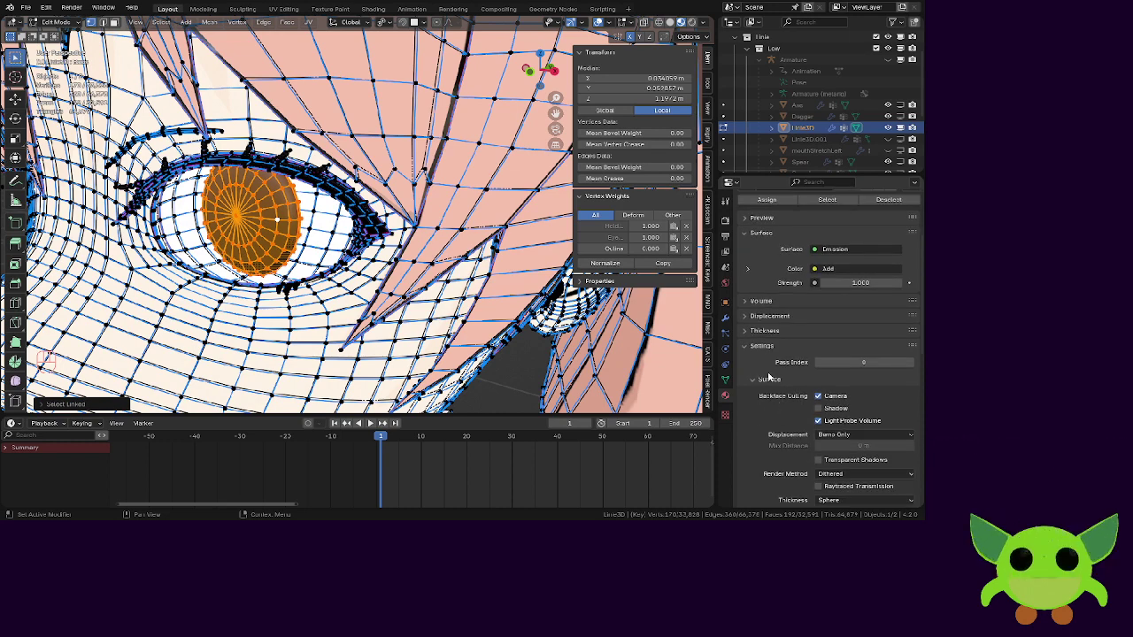
Show the Face Orientation overlay and inspect the normal direction of the iris and surrounding eye faces.
left_click(607, 22)
left_click(536, 249)
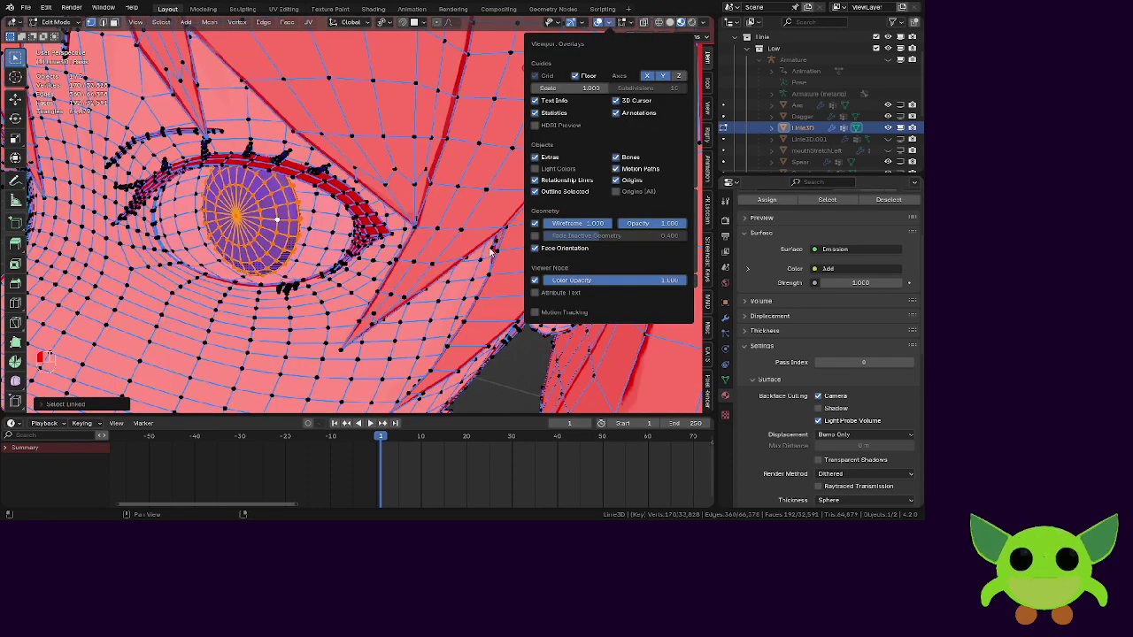
scroll(318, 229, "up", 8)
scroll(319, 228, "down", 5)
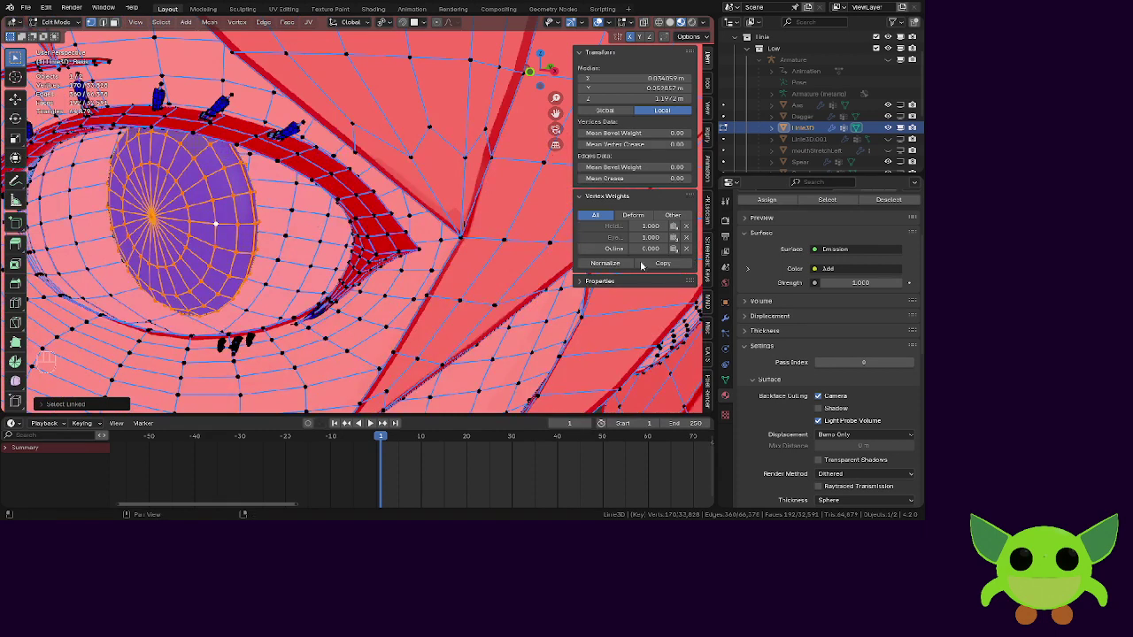
Turn off Camera backface culling in the Face material's surface settings.
left_click(725, 320)
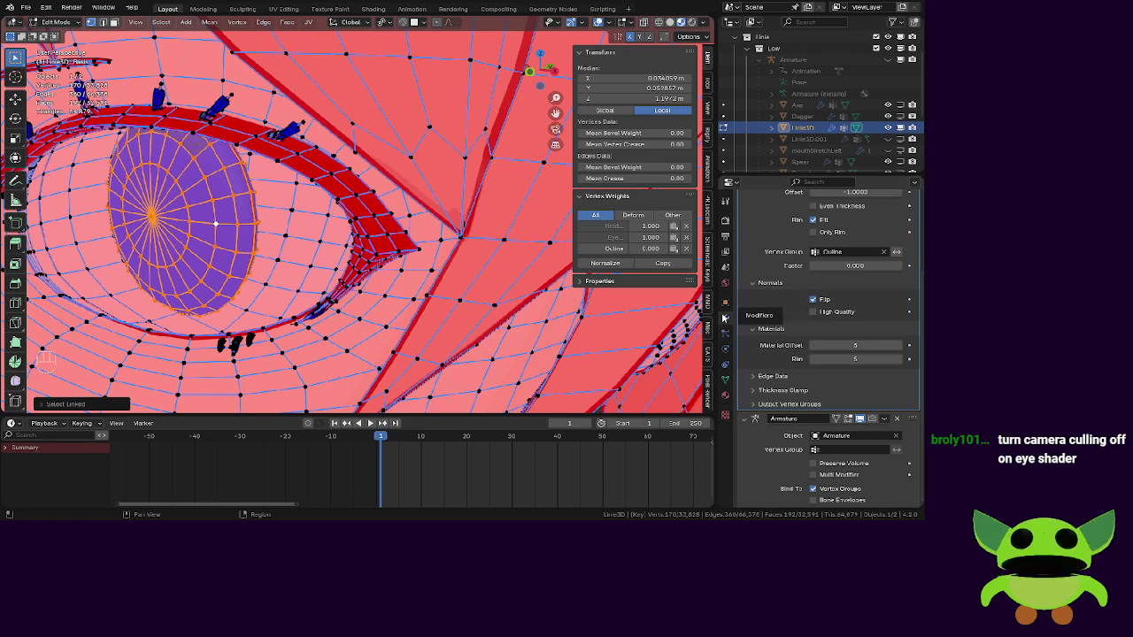
left_click(725, 394)
scroll(757, 337, "up", 4)
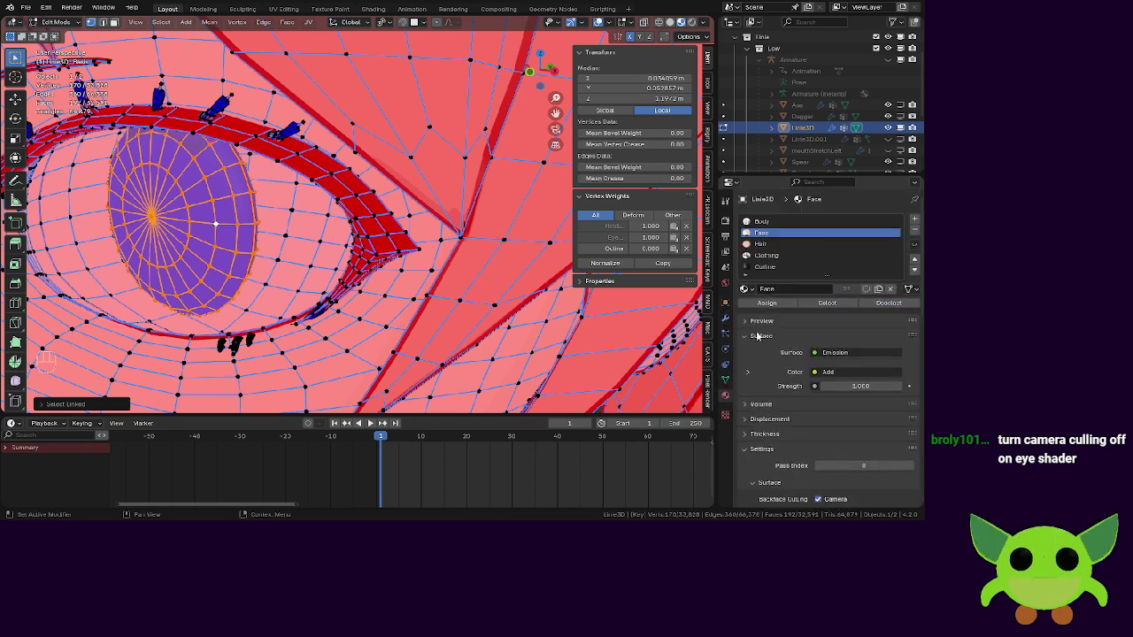
scroll(776, 373, "down", 4)
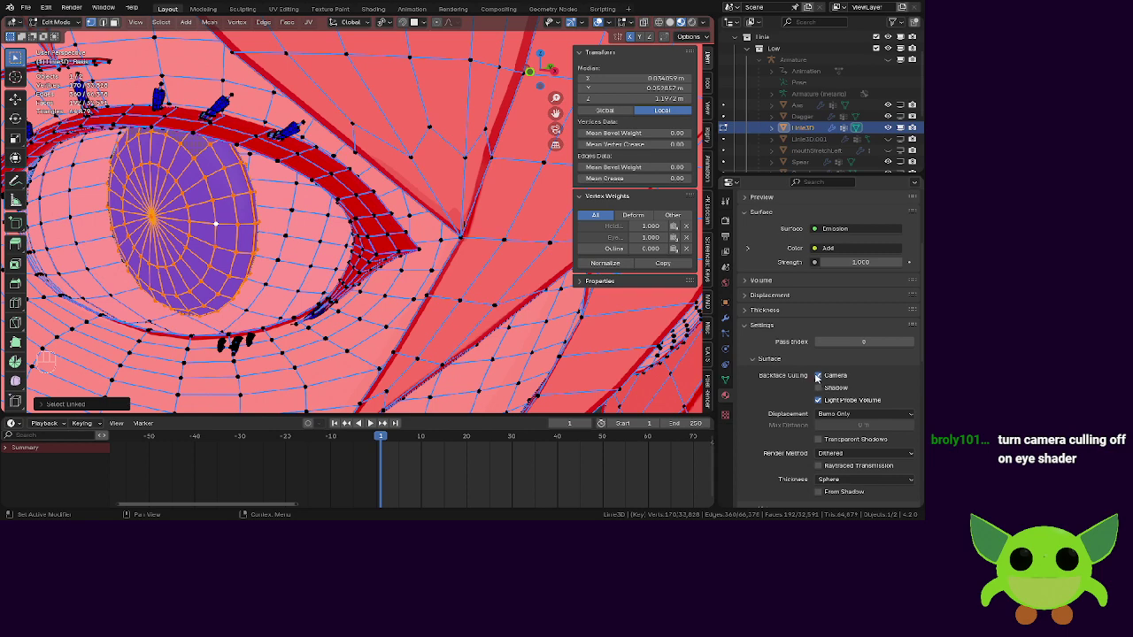
scroll(800, 358, "up", 3)
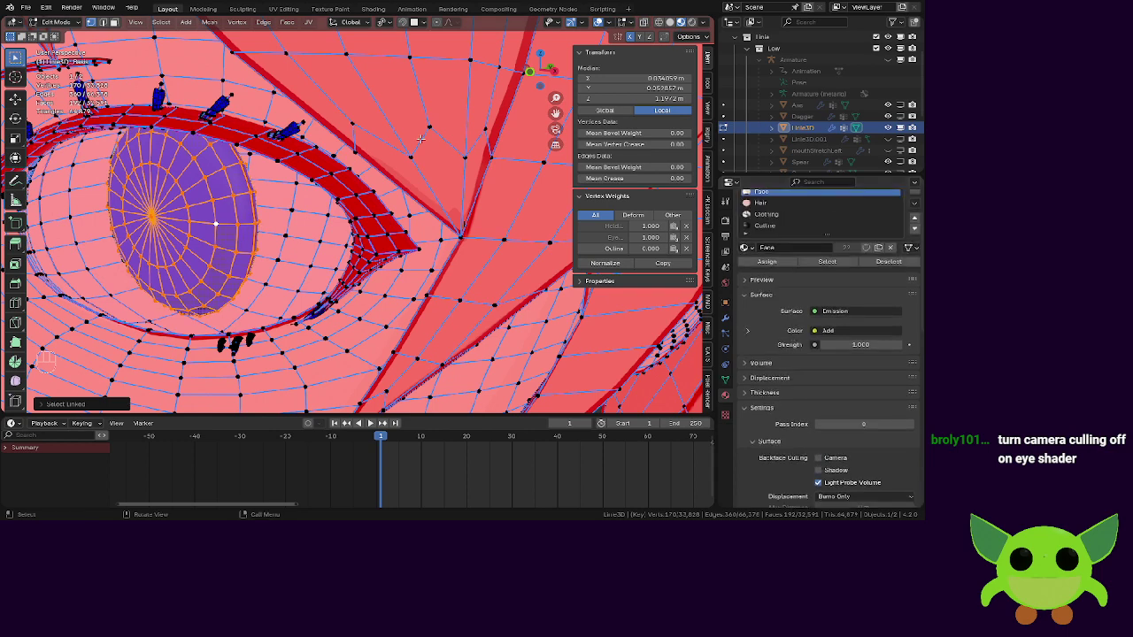
Hide the Face Orientation overlay and return to Object Mode with the view on the left eye's iris.
left_click(611, 22)
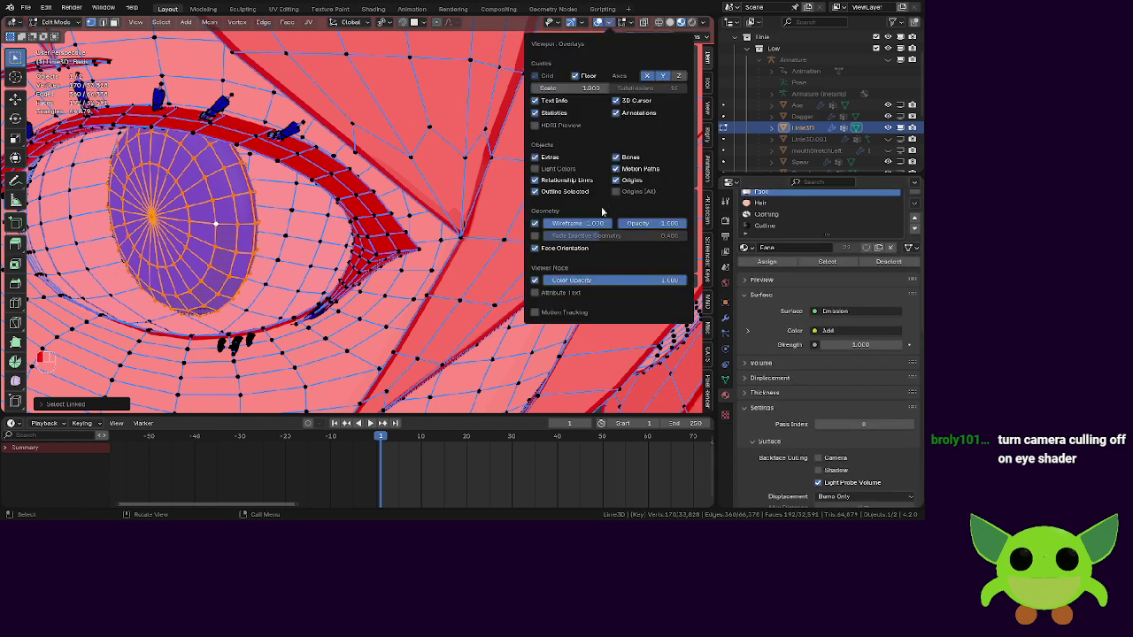
left_click(550, 252)
scroll(230, 200, "down", 4)
scroll(248, 210, "up", 4)
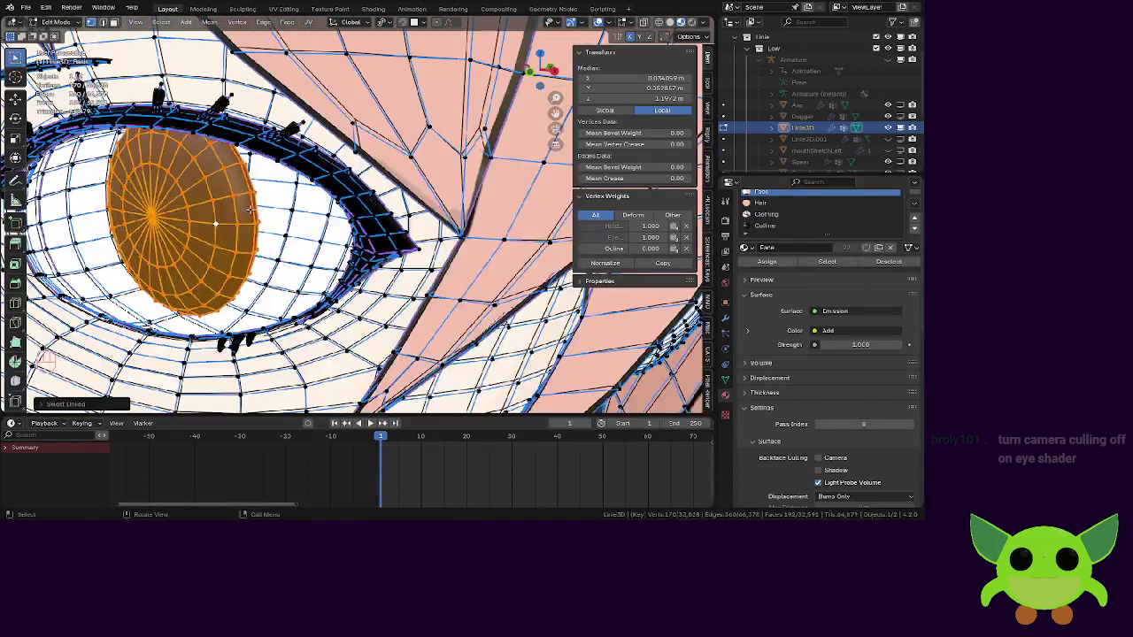
key("shift+Tab")
middle_click_drag(253, 239, 317, 208)
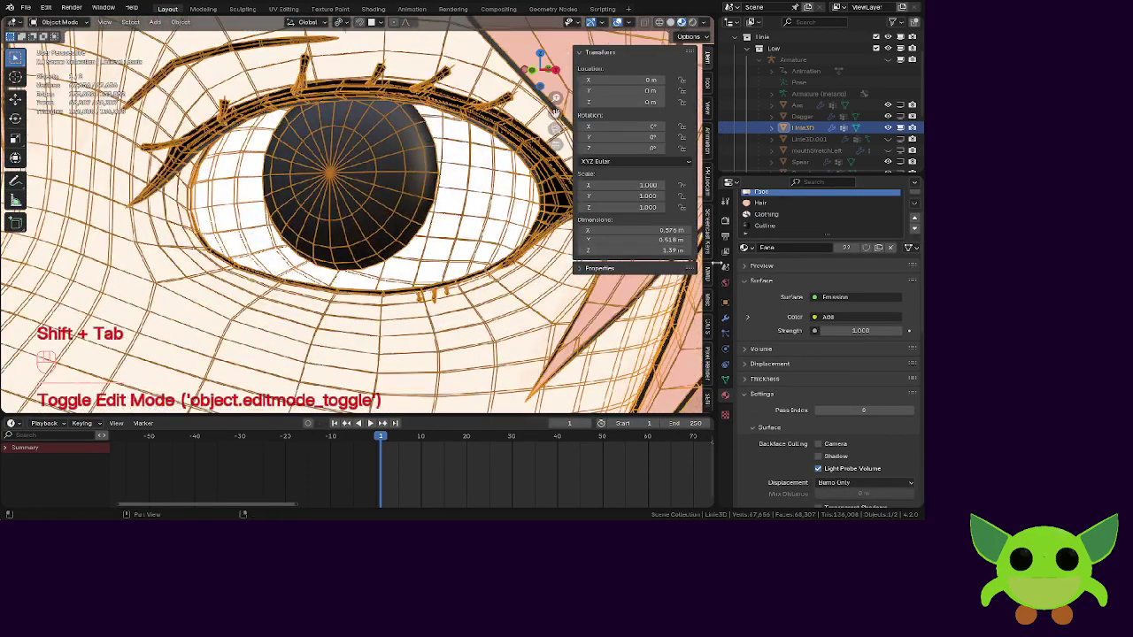
Check the backface culling settings of the Body, Hair and Clothing materials, and return to Face.
scroll(777, 338, "up", 2)
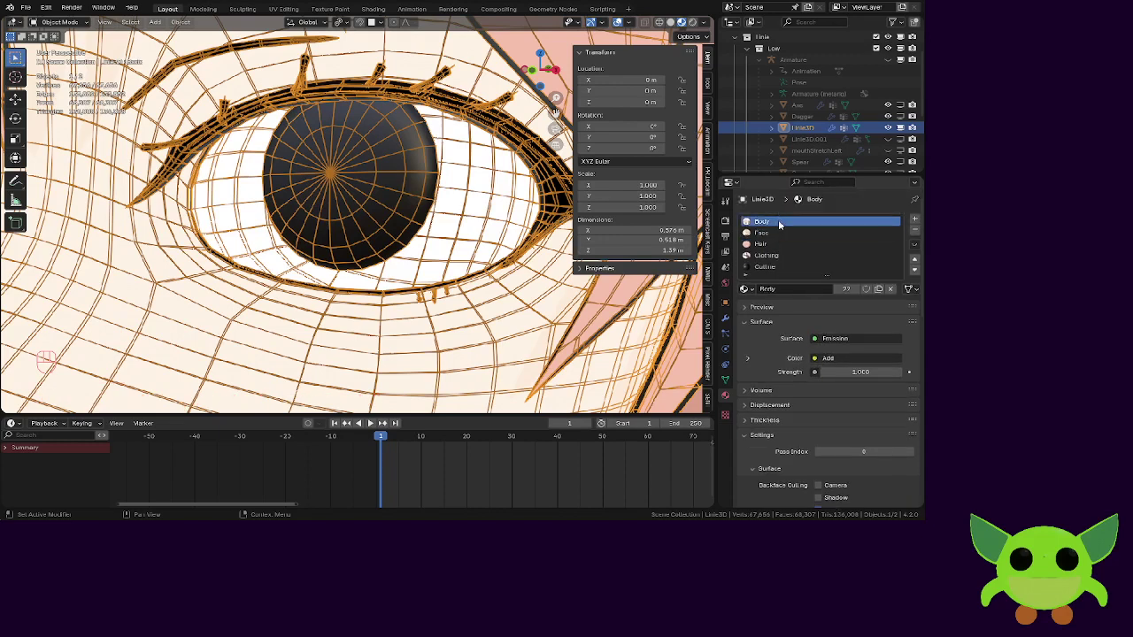
left_click(768, 243)
left_click(766, 254)
left_click(772, 232)
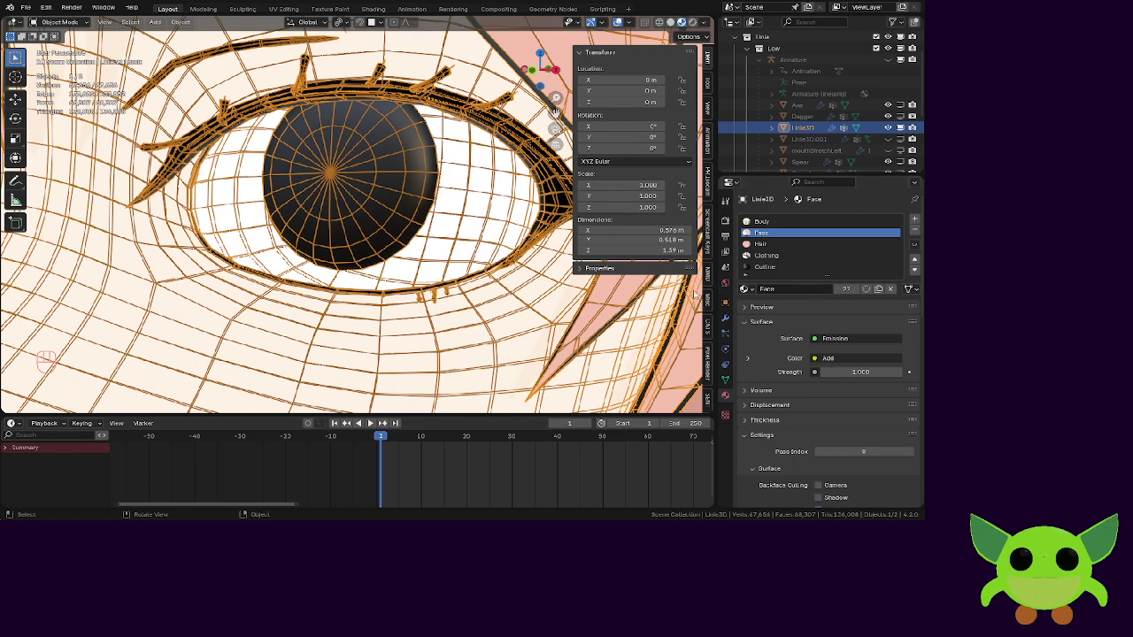
Toggle the viewport overlays off and on to inspect both irises on the face without the wireframe.
scroll(352, 215, "down", 7)
scroll(352, 215, "up", 2)
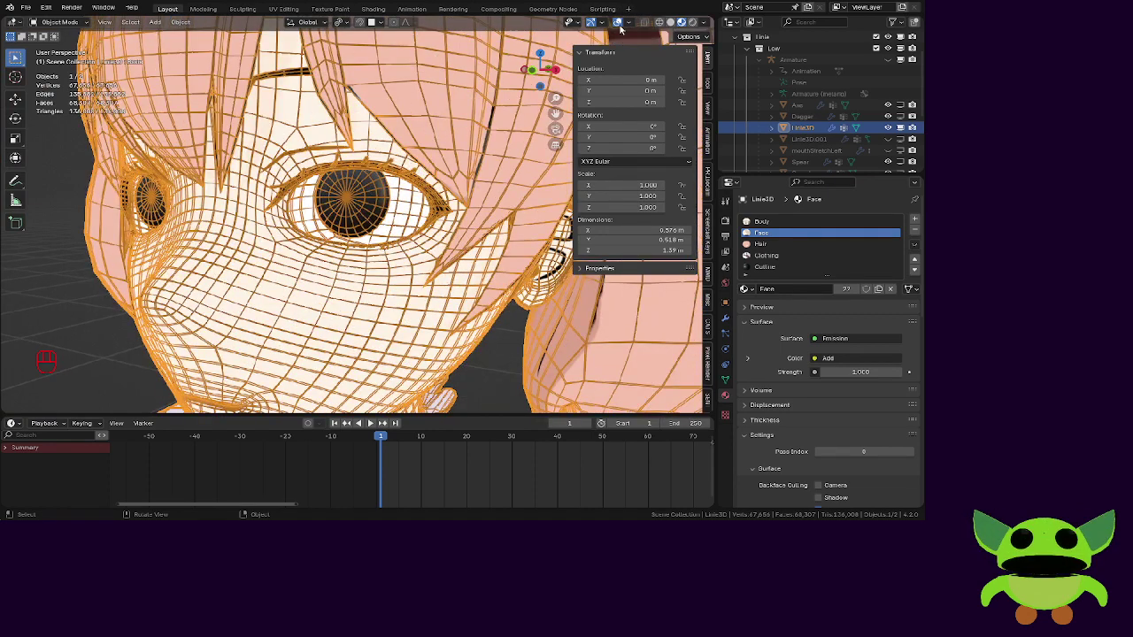
left_click(618, 24)
left_click(618, 24)
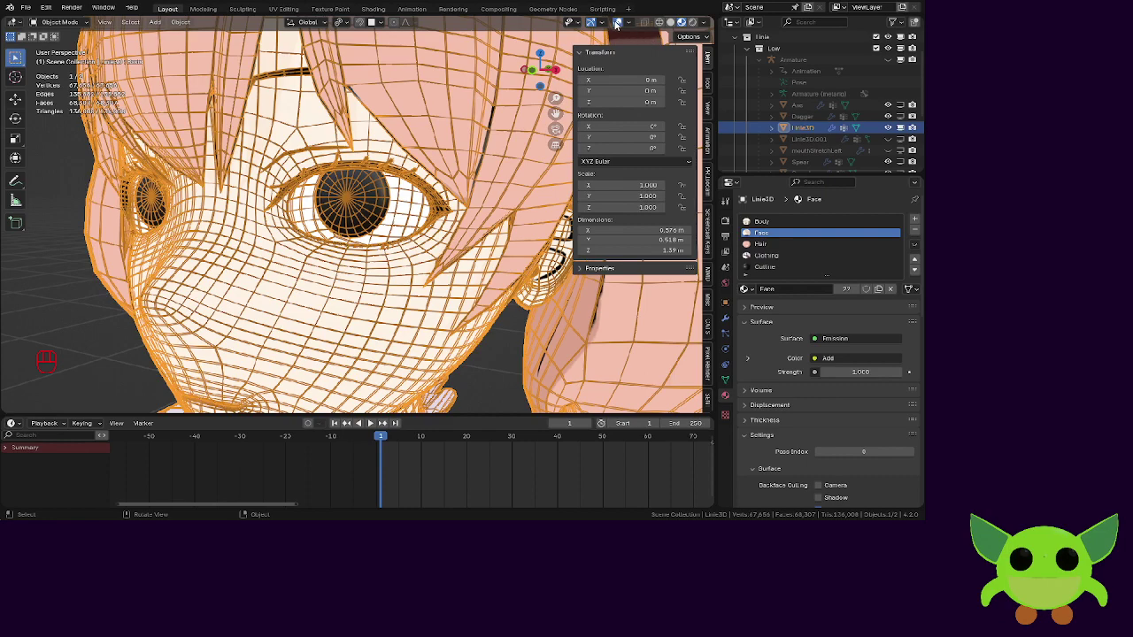
left_click(616, 23)
left_click(617, 23)
Return to Edit Mode and select a single vertex in the iris's lower half to check its Outline weight.
scroll(325, 171, "up", 5)
key("Tab")
key("Tab")
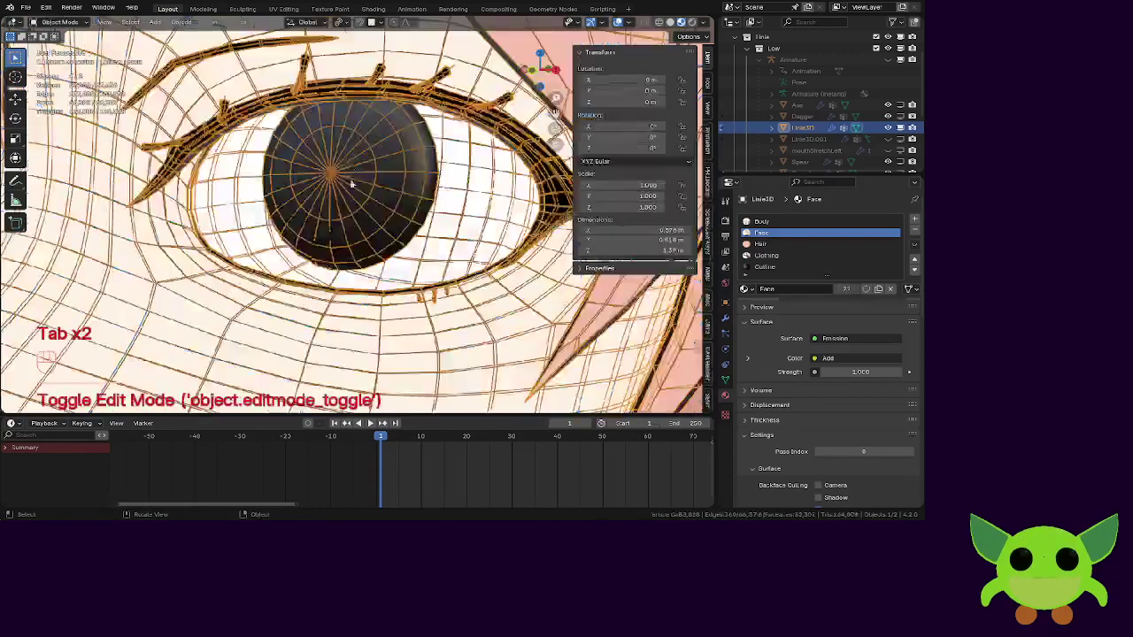
key("Tab")
middle_click_drag(354, 164, 353, 159)
left_click(352, 139)
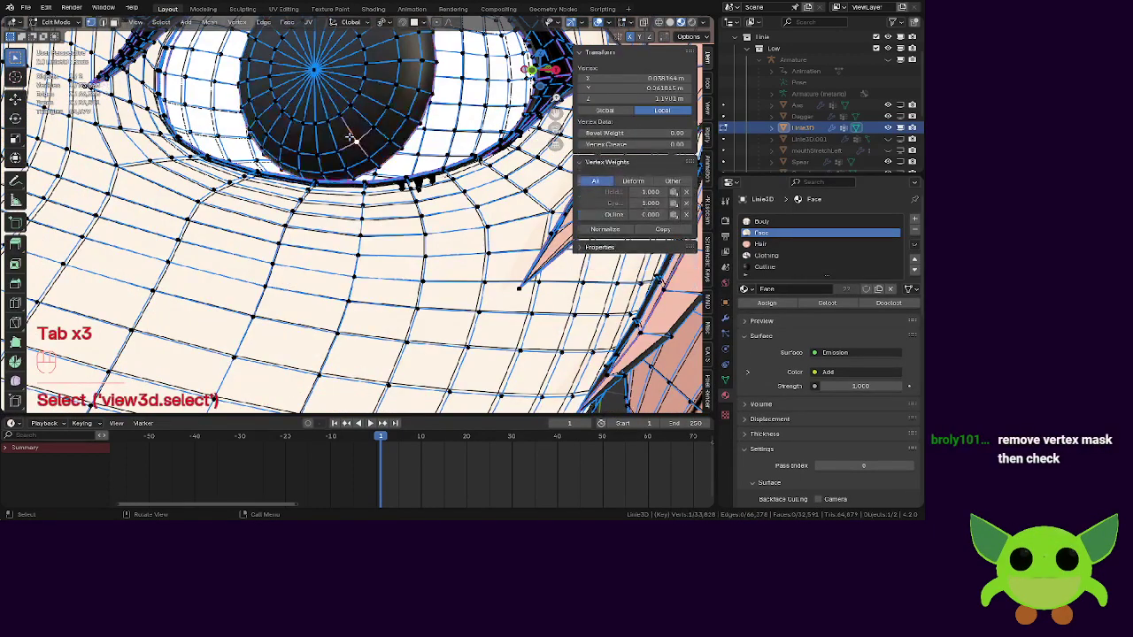
Try recalculating the left iris's normals to the inside on its whole linked mesh, and return to Object Mode.
key("l")
key("shift+n")
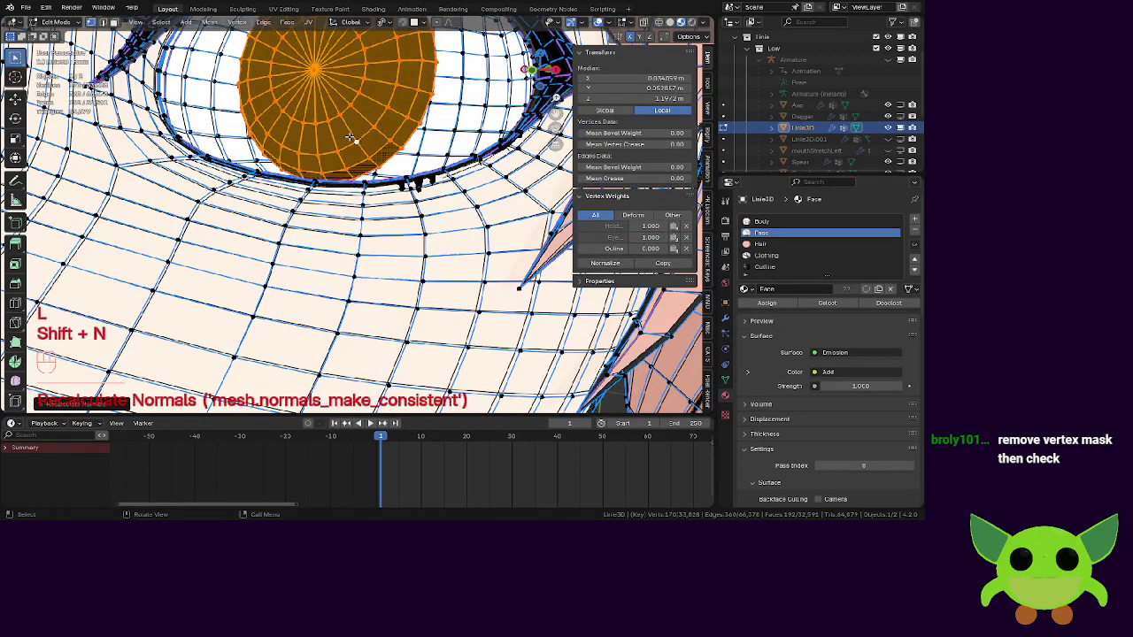
key("Tab")
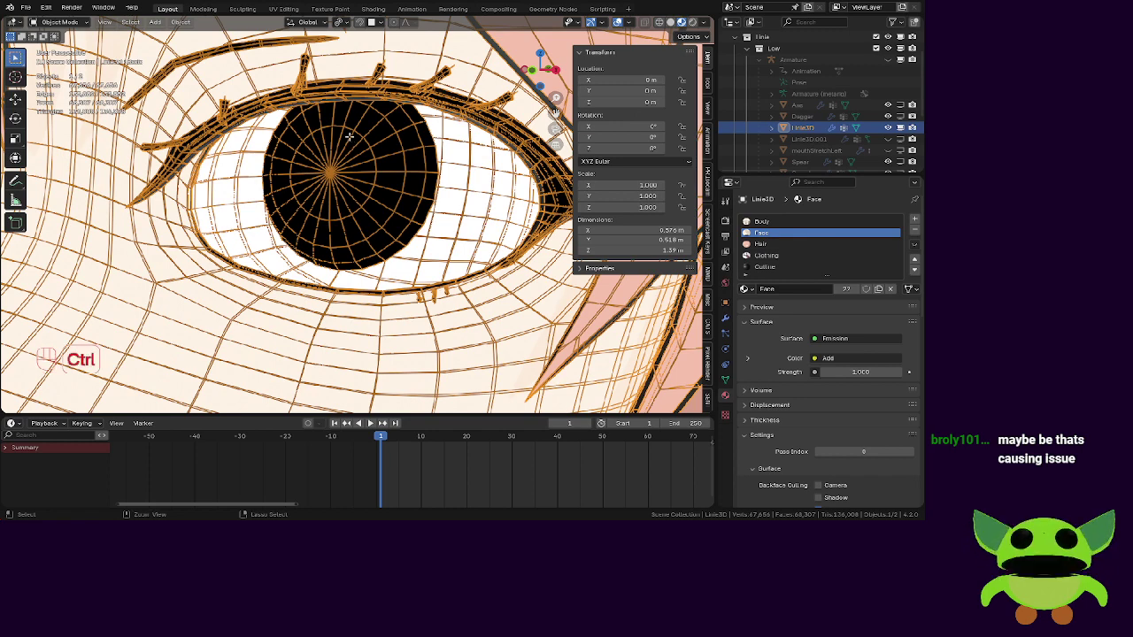
Undo the left iris's normal recalculation and its linked selection, back to Object Mode.
key("ctrl+z")
key("ctrl+z")
key("ctrl+z")
key("ctrl+z")
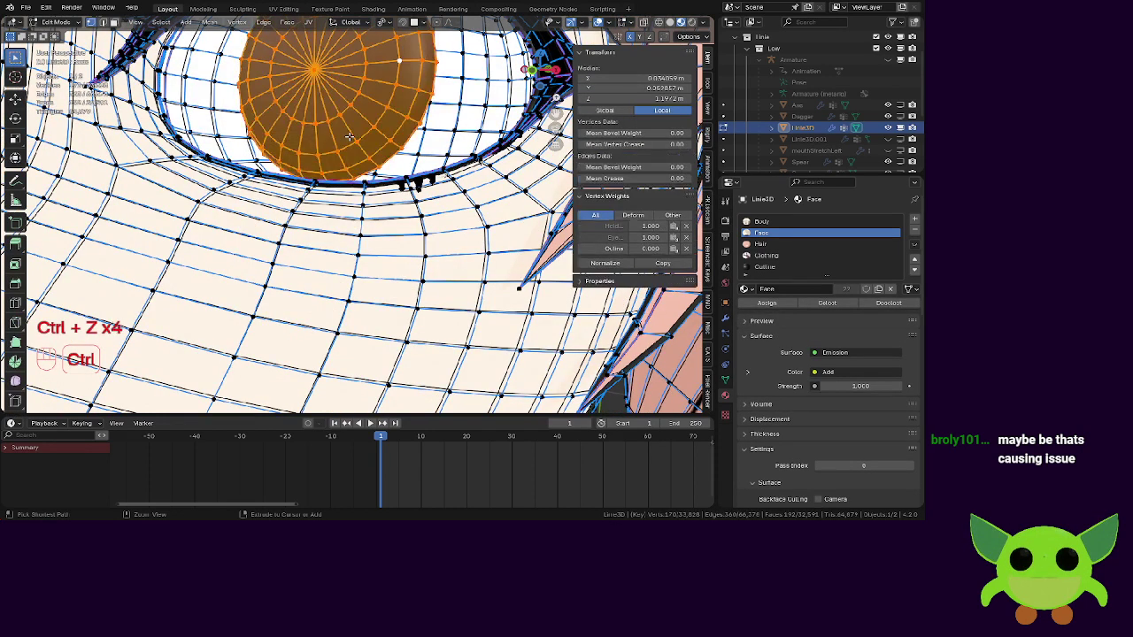
key("ctrl+z")
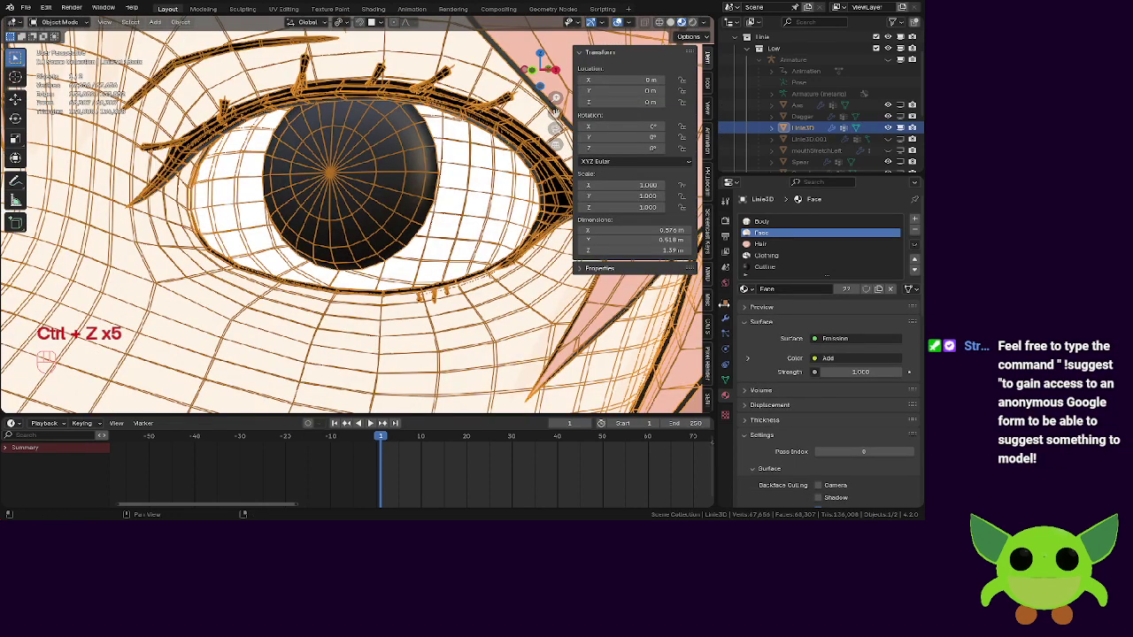
Clear the Solidify modifier's vertex group to compare the iris without it, and set it back to Outline.
left_click(726, 317)
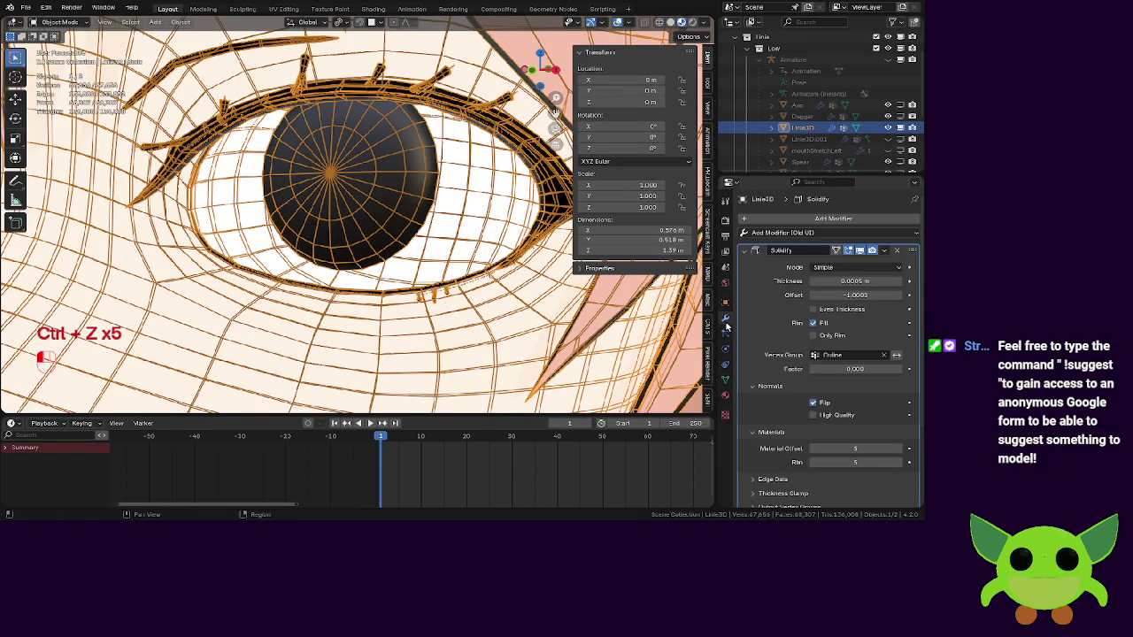
left_click(884, 355)
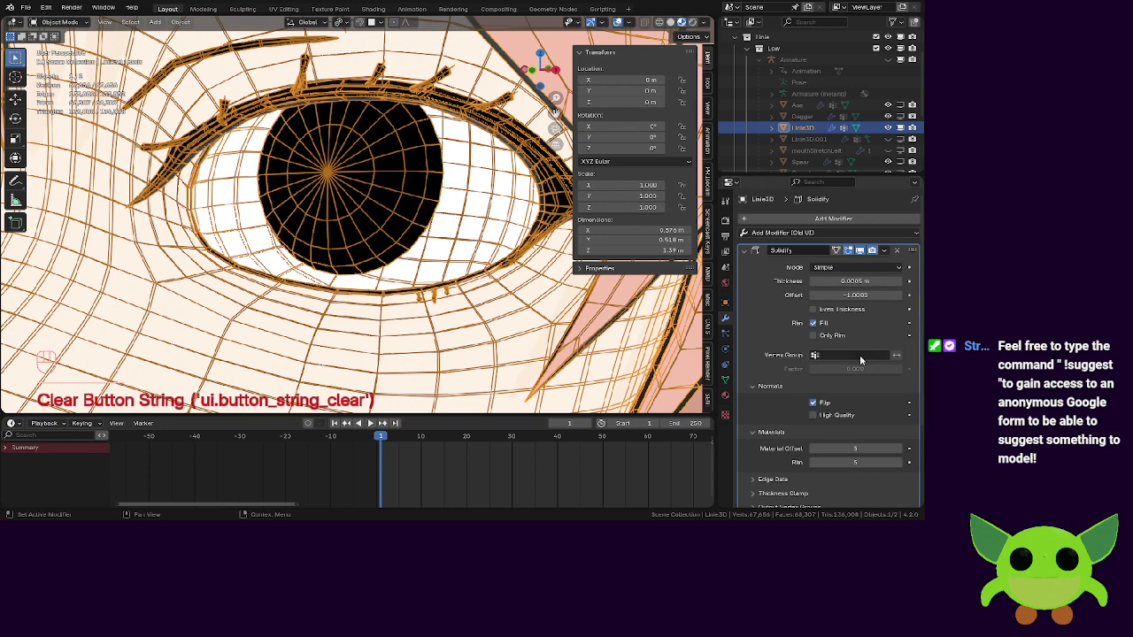
left_click(859, 356)
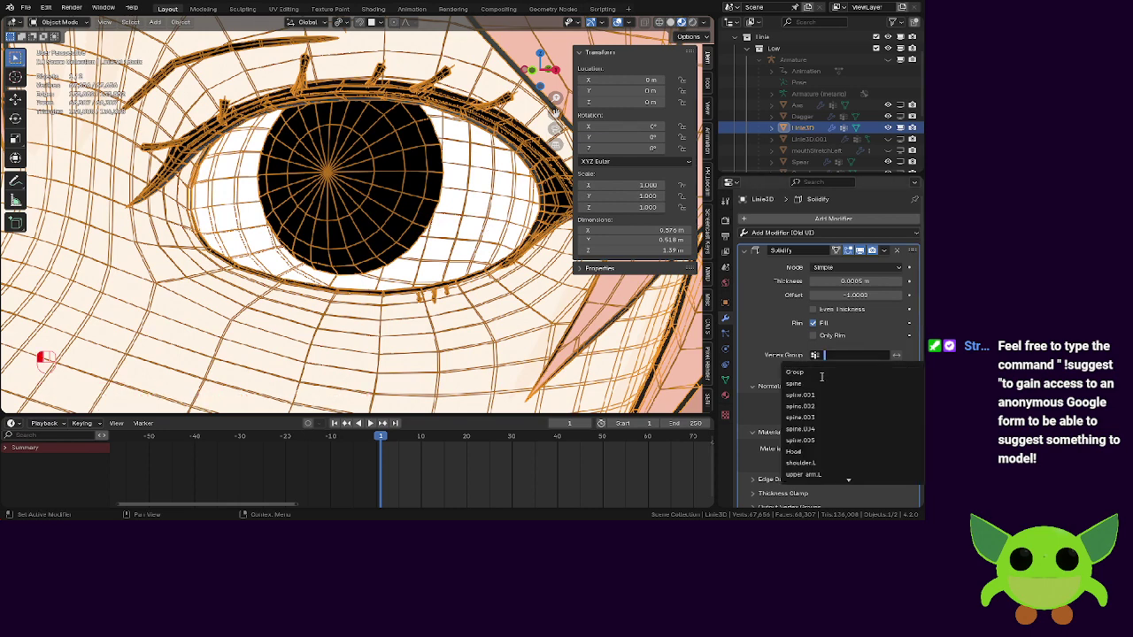
type("ou")
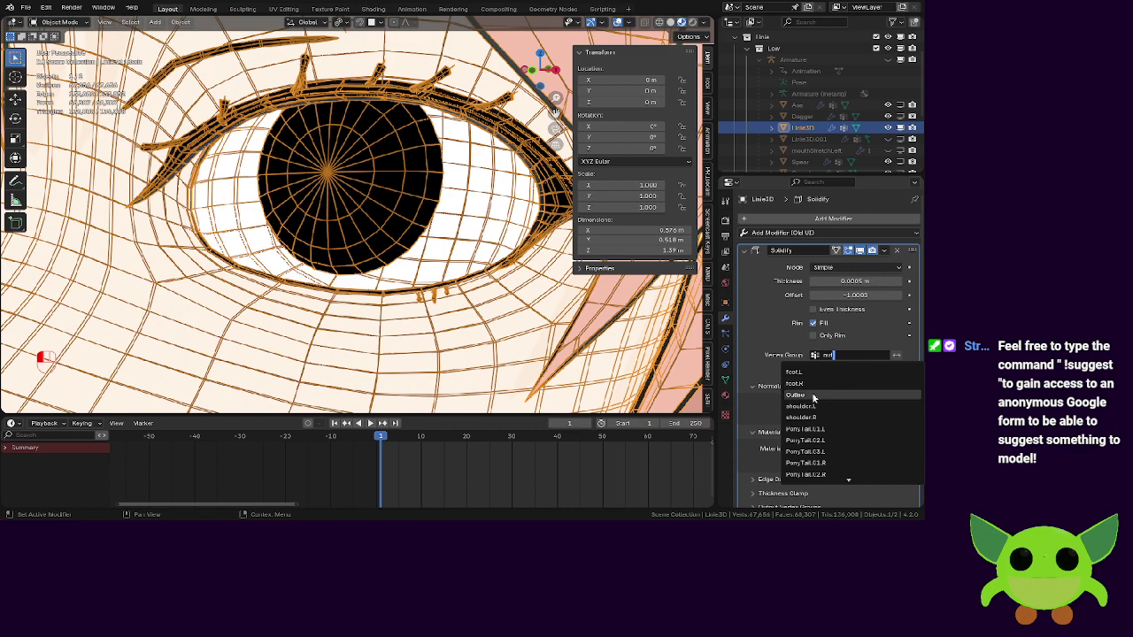
left_click(813, 397)
Turn off the Solidify modifier's viewport display and compare both irises on the face and the left eye.
left_click(861, 251)
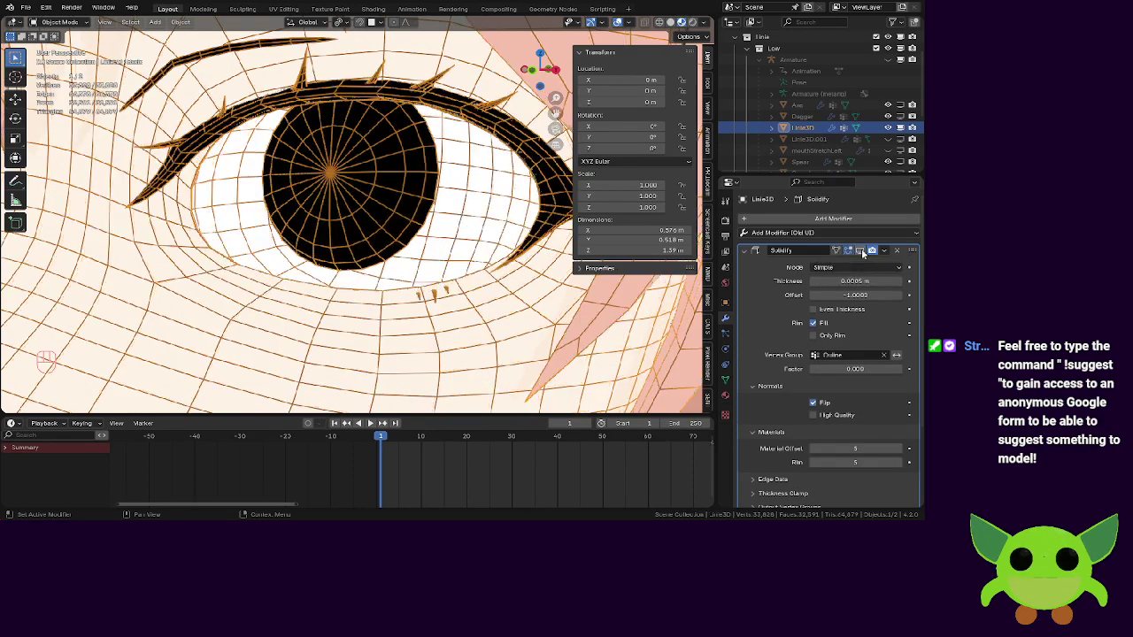
left_click(860, 251)
left_click(860, 251)
scroll(358, 217, "down", 7)
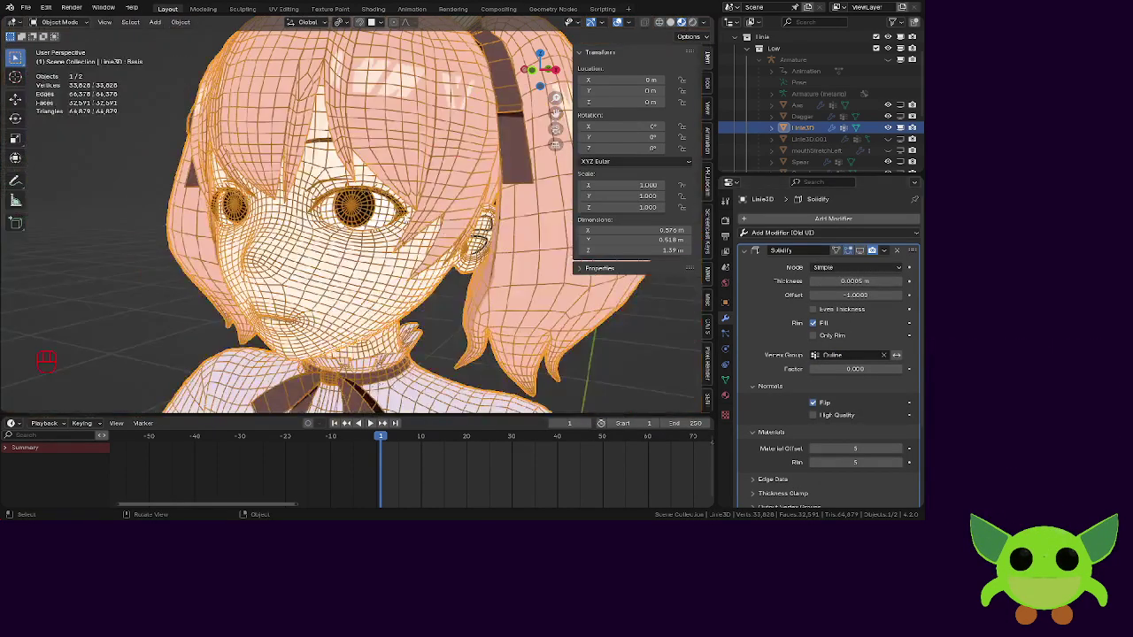
scroll(357, 217, "up", 1)
key("z")
key("z")
key("z")
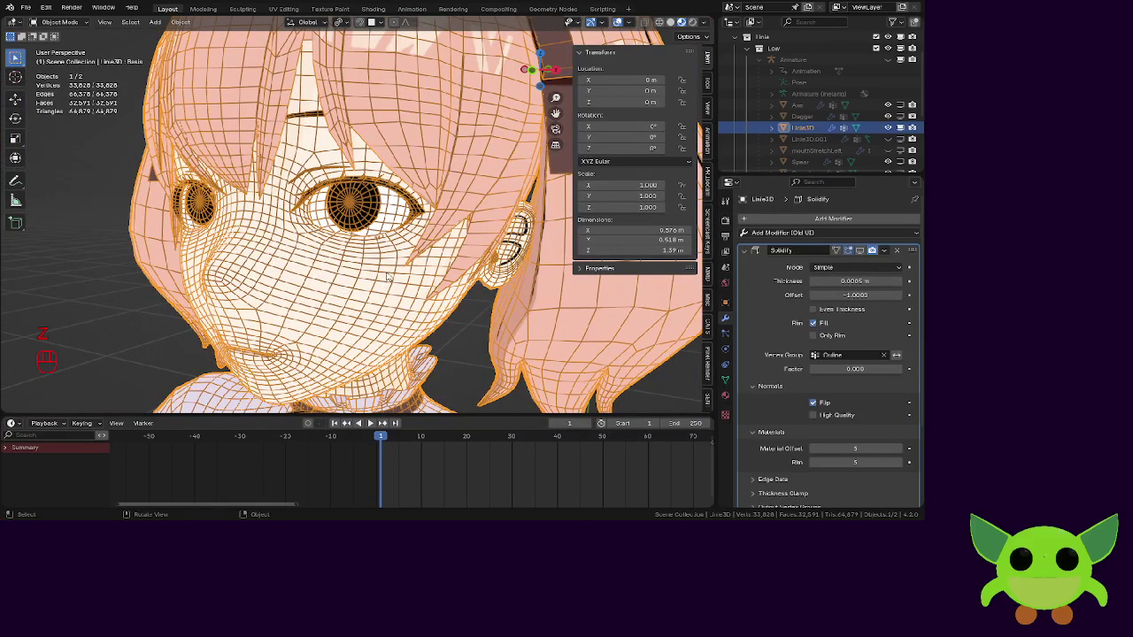
scroll(437, 202, "up", 2)
key("z")
scroll(447, 257, "up", 6)
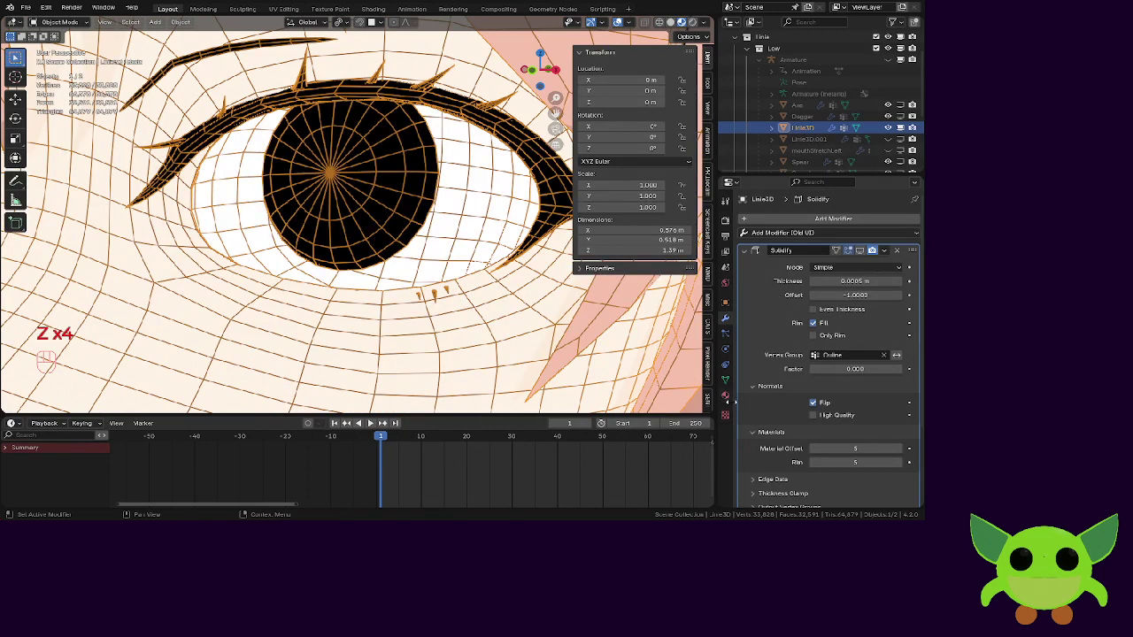
Enable Camera backface culling for the Face material and inspect the left iris up close.
left_click(725, 395)
scroll(773, 350, "down", 4)
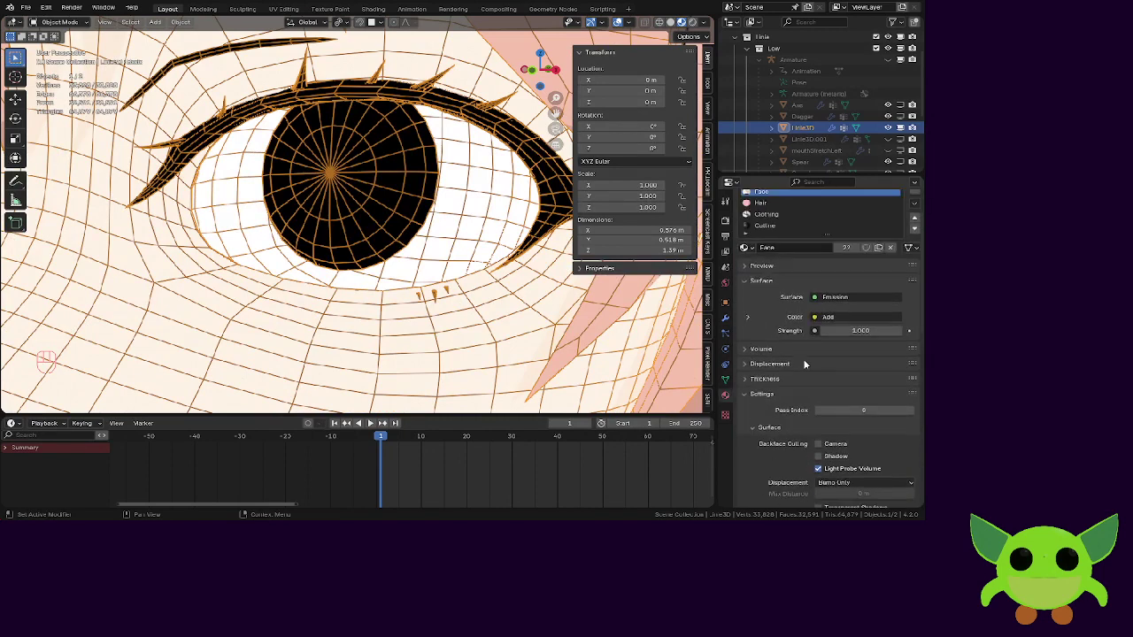
scroll(789, 376, "down", 4)
left_click(818, 362)
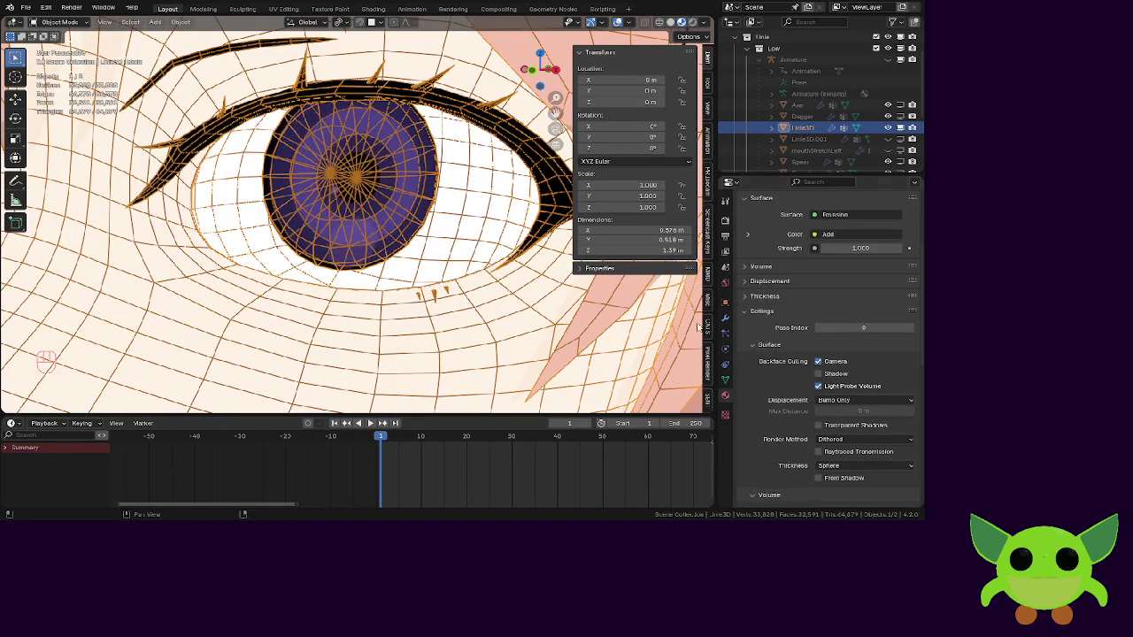
scroll(441, 231, "up", 4)
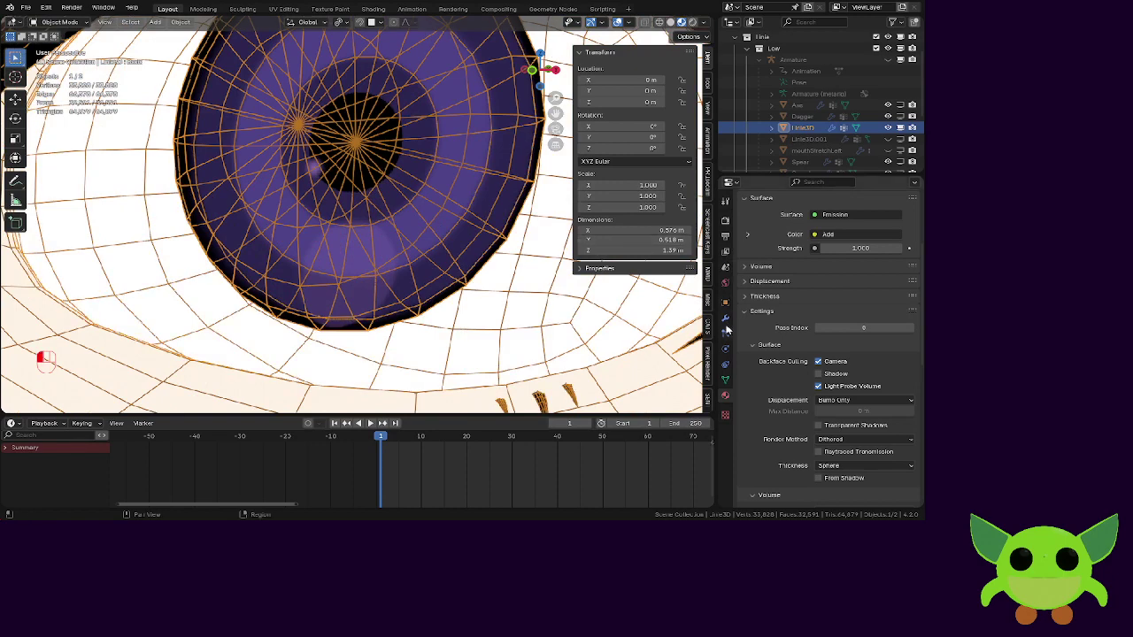
scroll(769, 327, "down", 2)
scroll(771, 328, "up", 5)
scroll(771, 329, "down", 3)
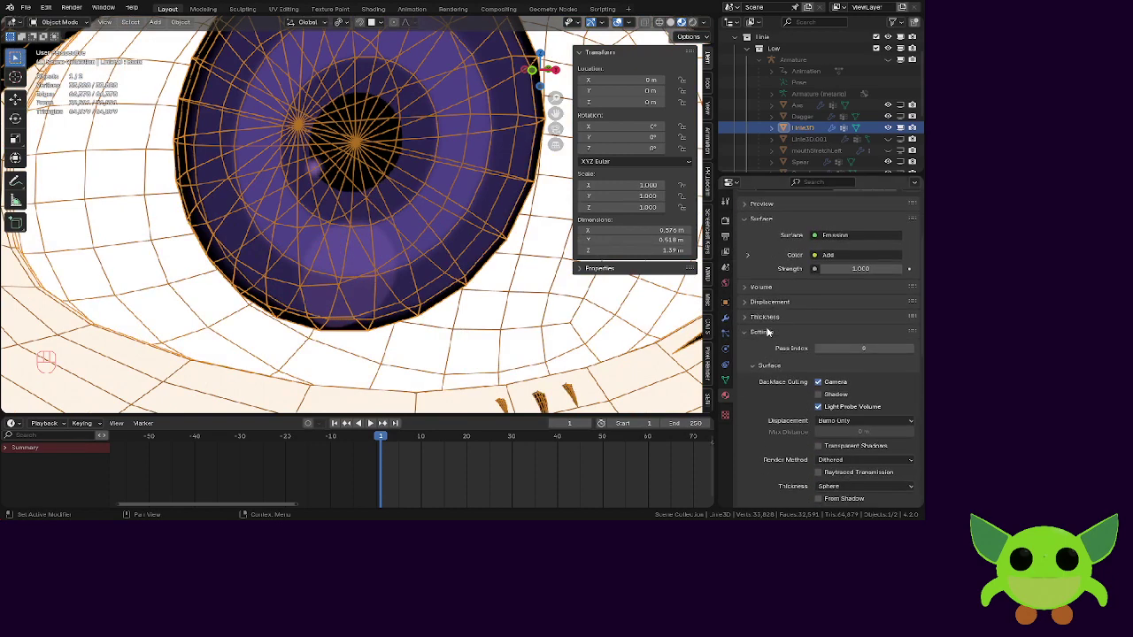
scroll(767, 332, "up", 1)
Turn the Solidify viewport display back on and test the iris without a vertex group before reassigning Outline.
left_click(727, 320)
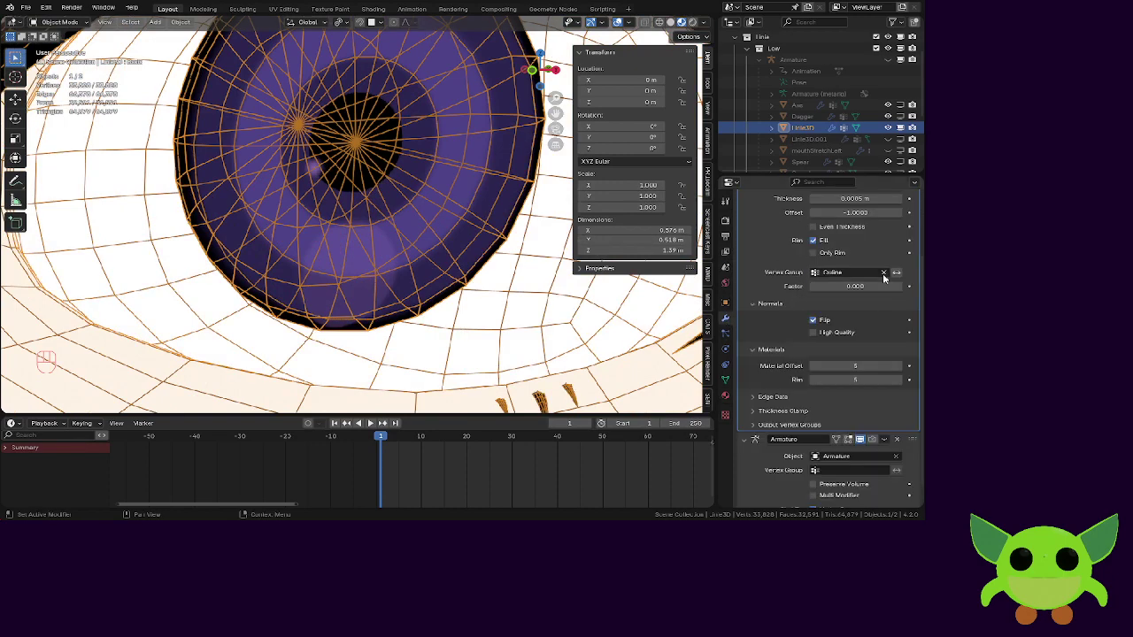
scroll(876, 278, "up", 3)
left_click(861, 251)
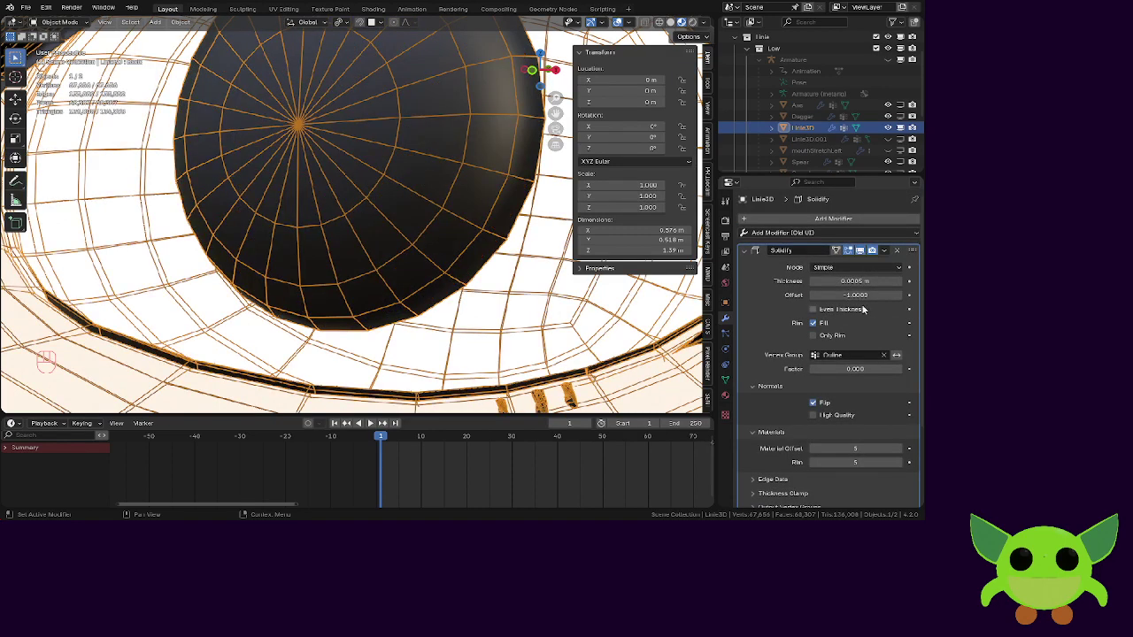
left_click(885, 355)
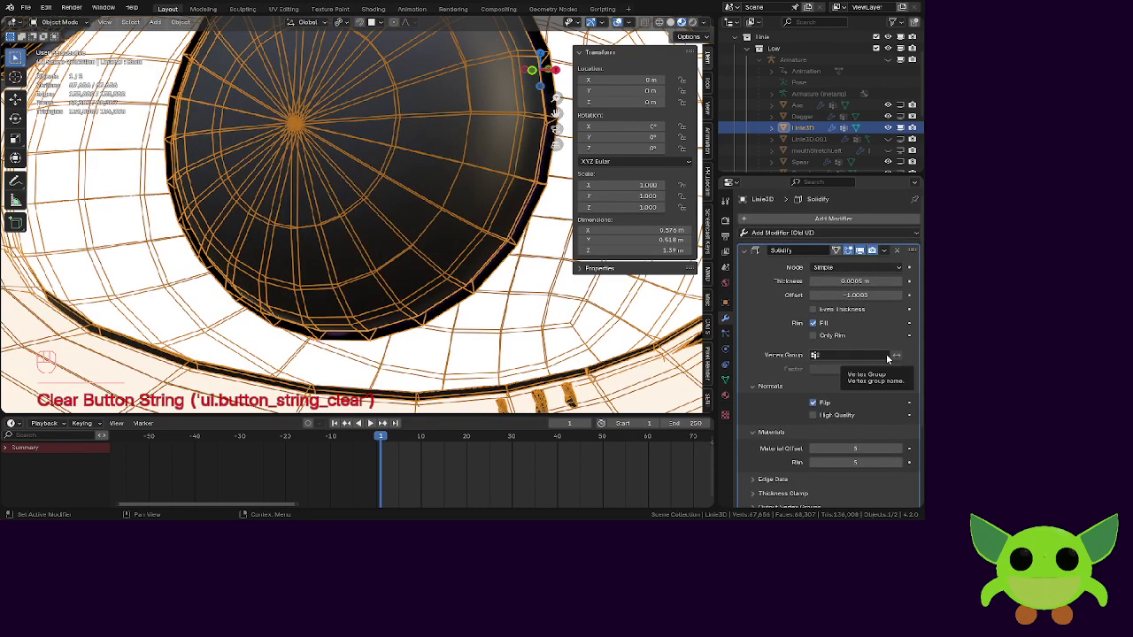
left_click(885, 354)
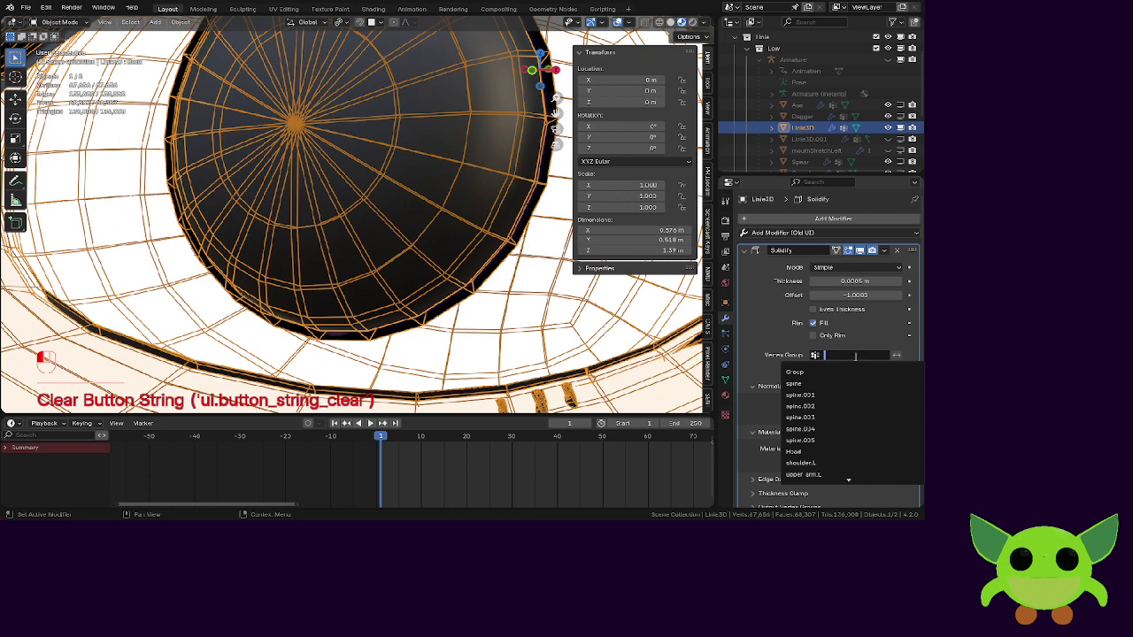
type("ou")
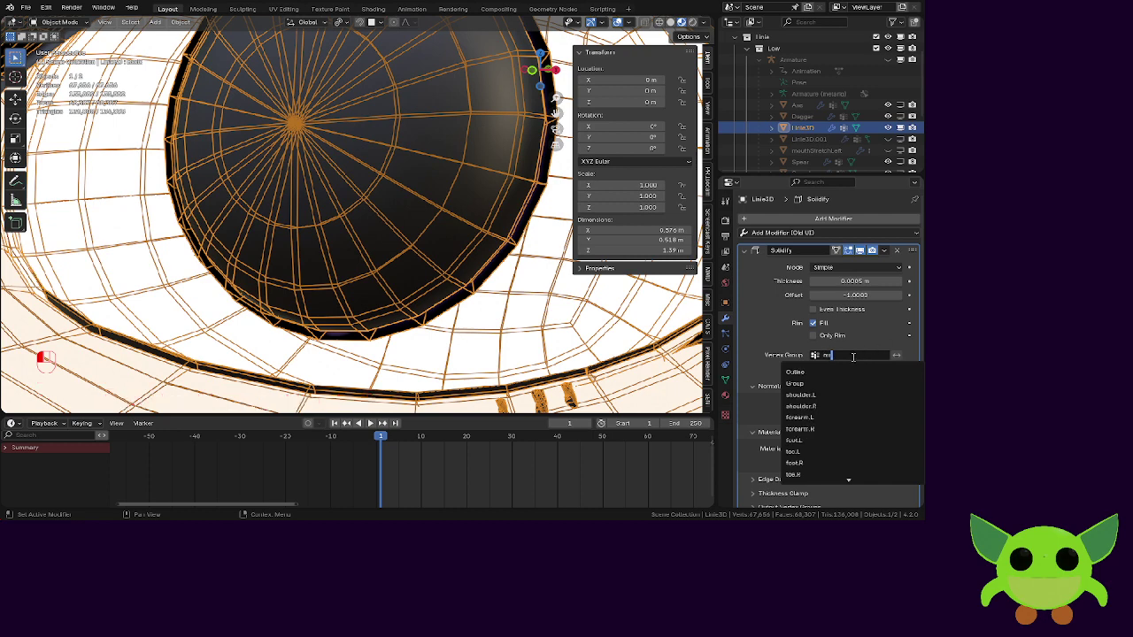
type("t")
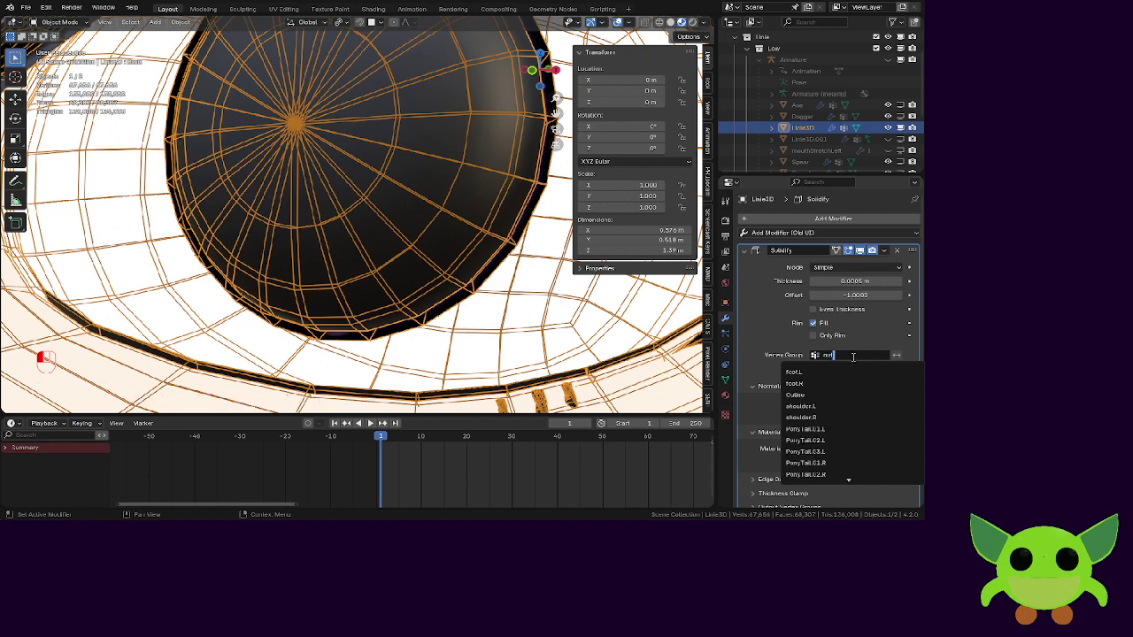
left_click(812, 395)
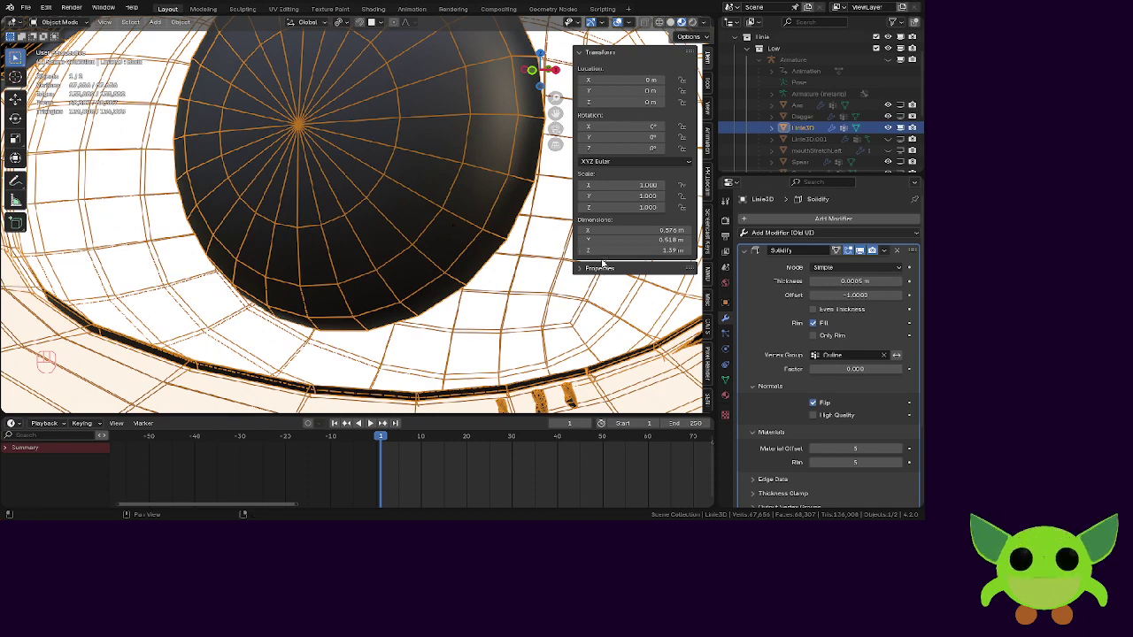
Select the left iris's linked mesh in Edit Mode and recalculate its normals to the inside.
scroll(372, 198, "down", 5)
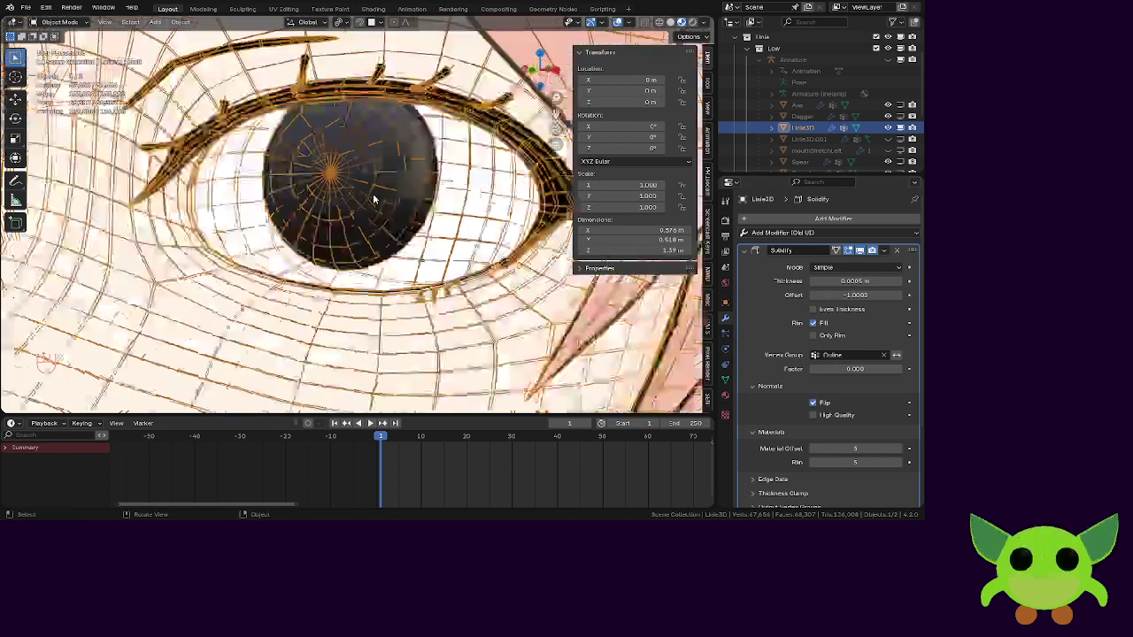
scroll(373, 196, "up", 1)
key("Tab")
left_click(370, 120)
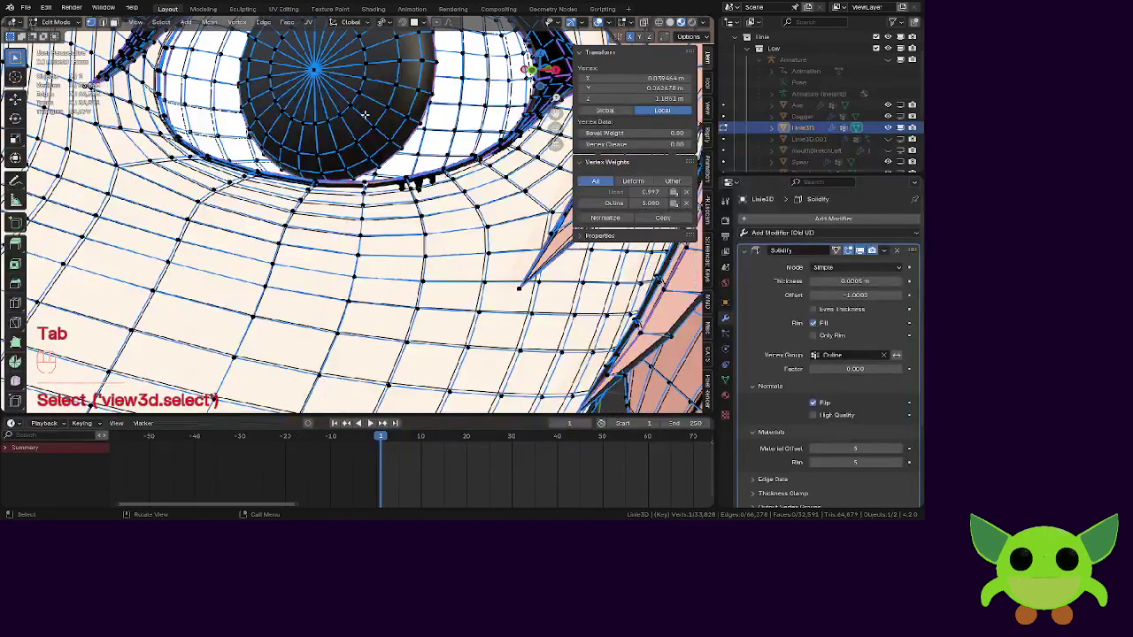
key("l")
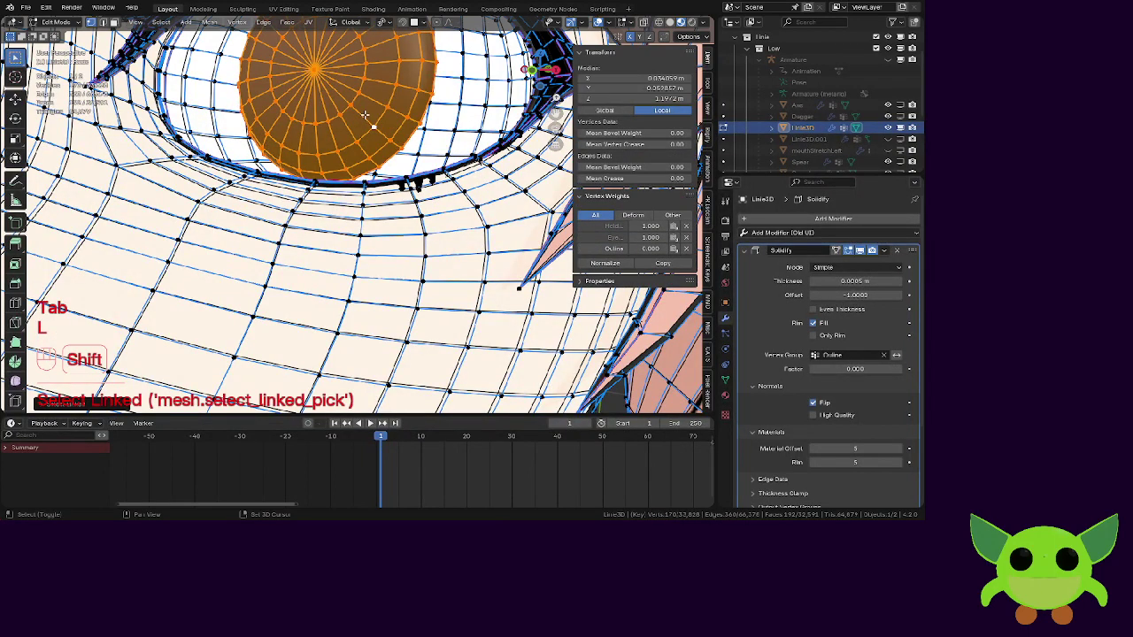
key("shift+n")
middle_click_drag(368, 148, 368, 165)
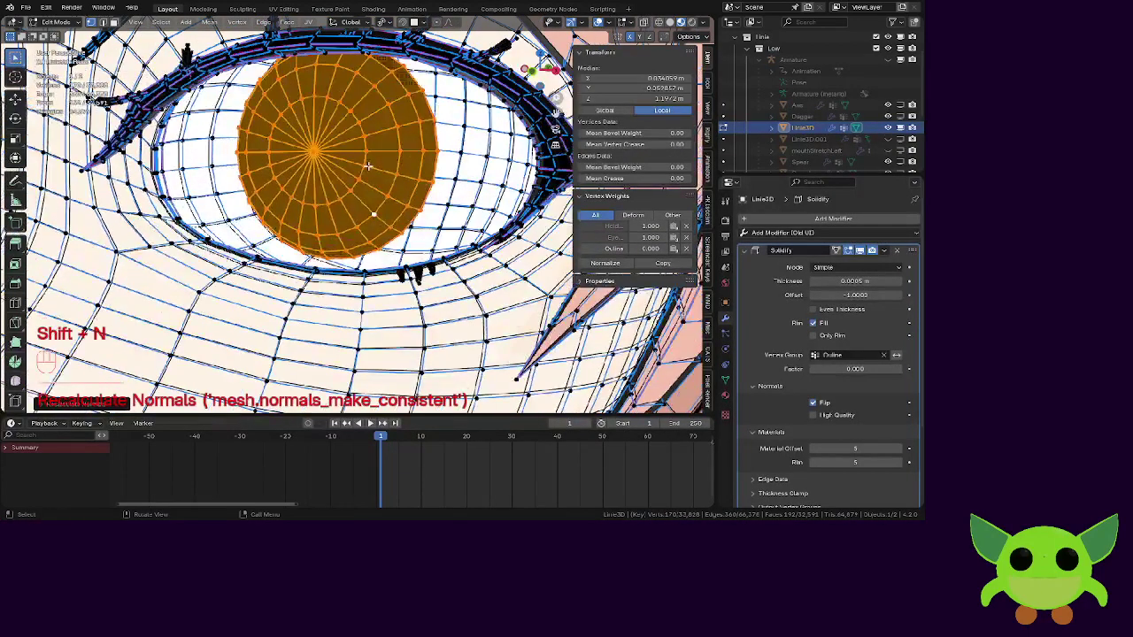
Disable Camera backface culling for the Face material and check the eye with the viewport overlays briefly hidden.
left_click(724, 394)
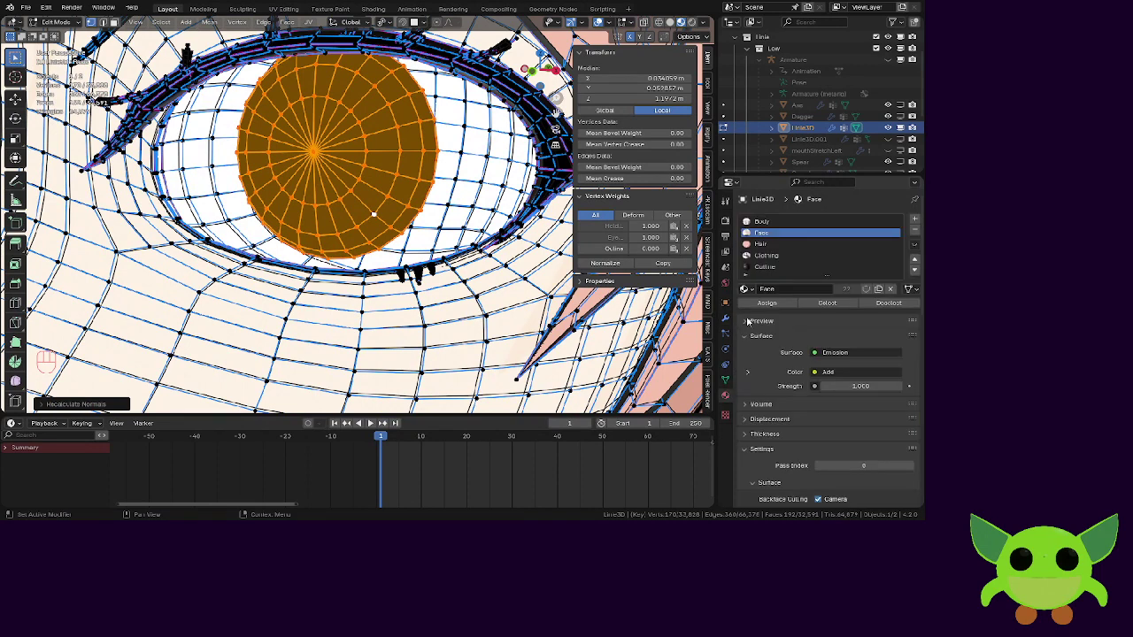
scroll(784, 380, "down", 3)
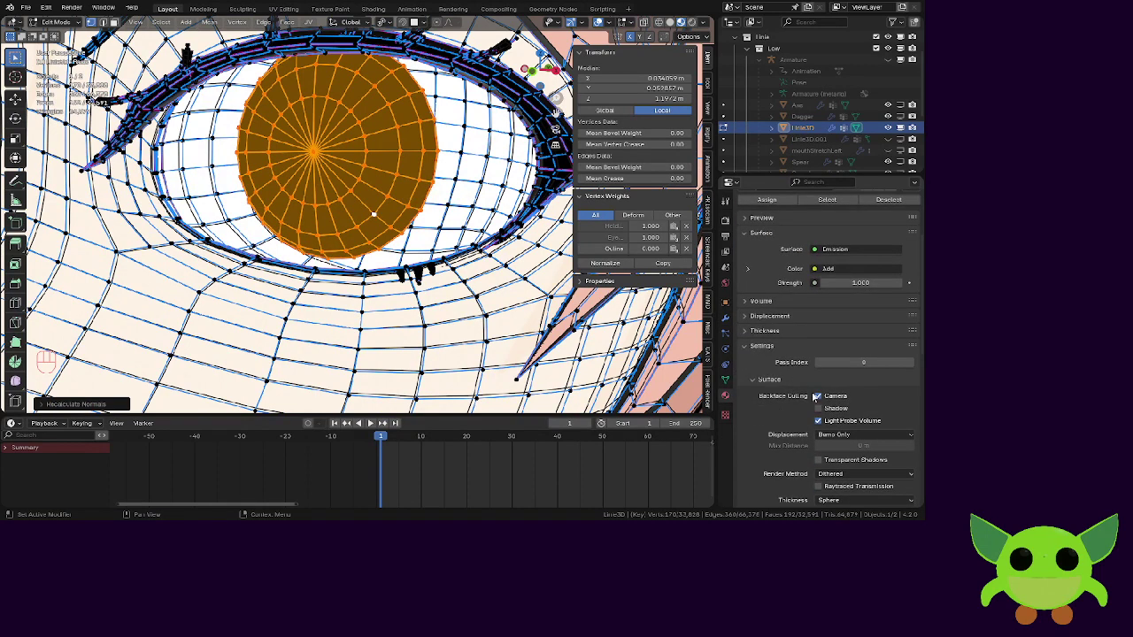
left_click(816, 396)
scroll(787, 354, "up", 2)
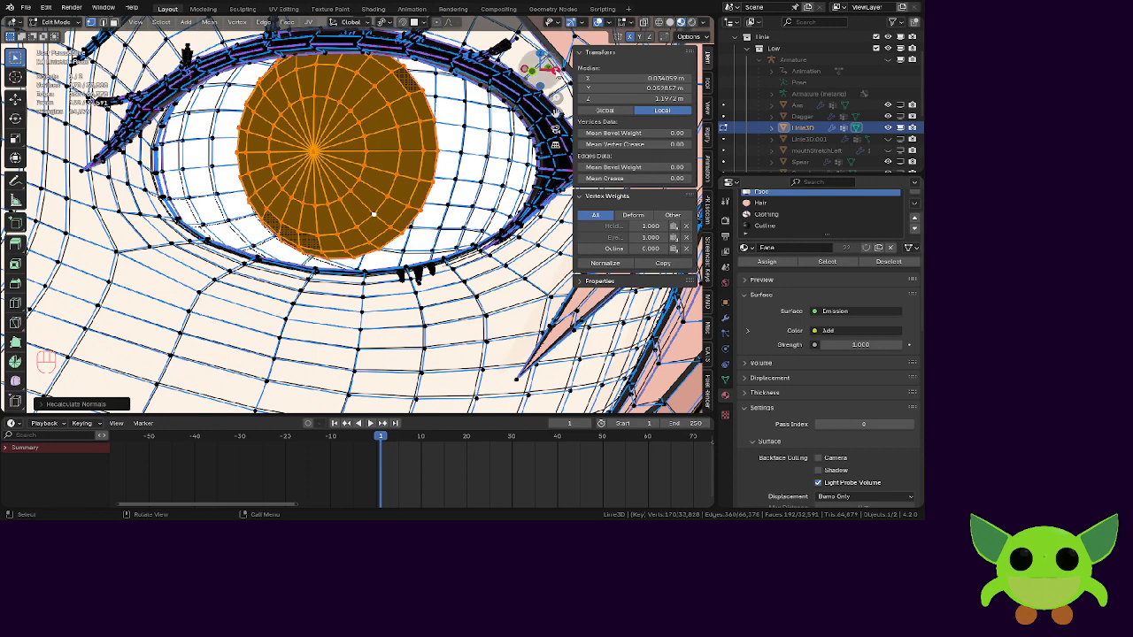
left_click(598, 22)
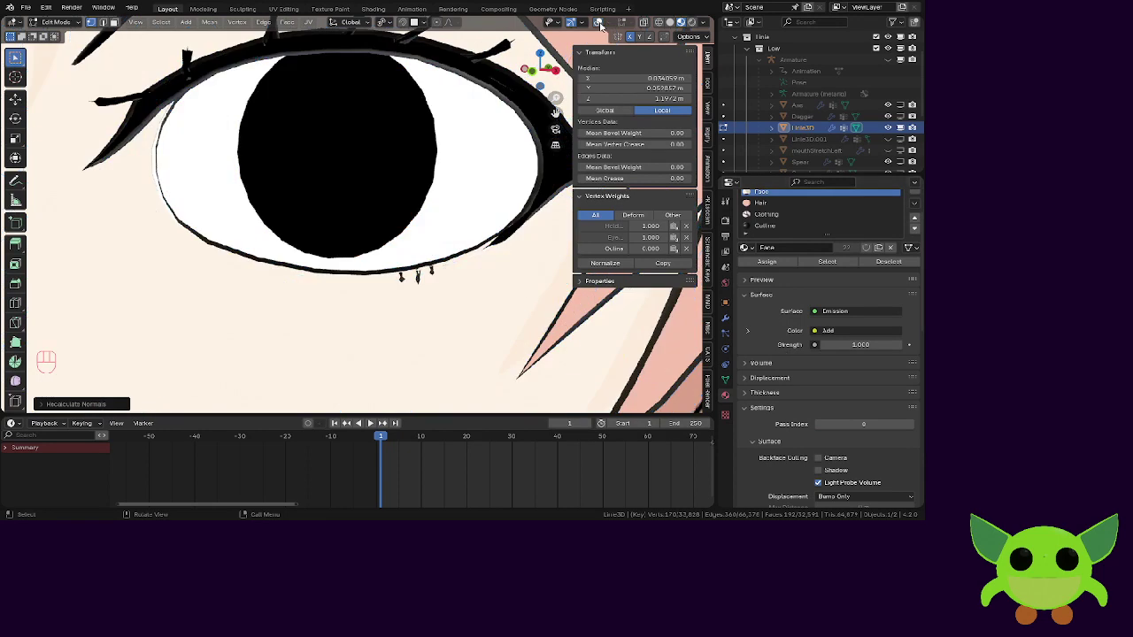
left_click(598, 22)
Undo the recent iris normals, Face culling and Solidify edits back to Object Mode with the modifier's viewport display off.
key("ctrl+z")
key("ctrl+z")
key("ctrl+z")
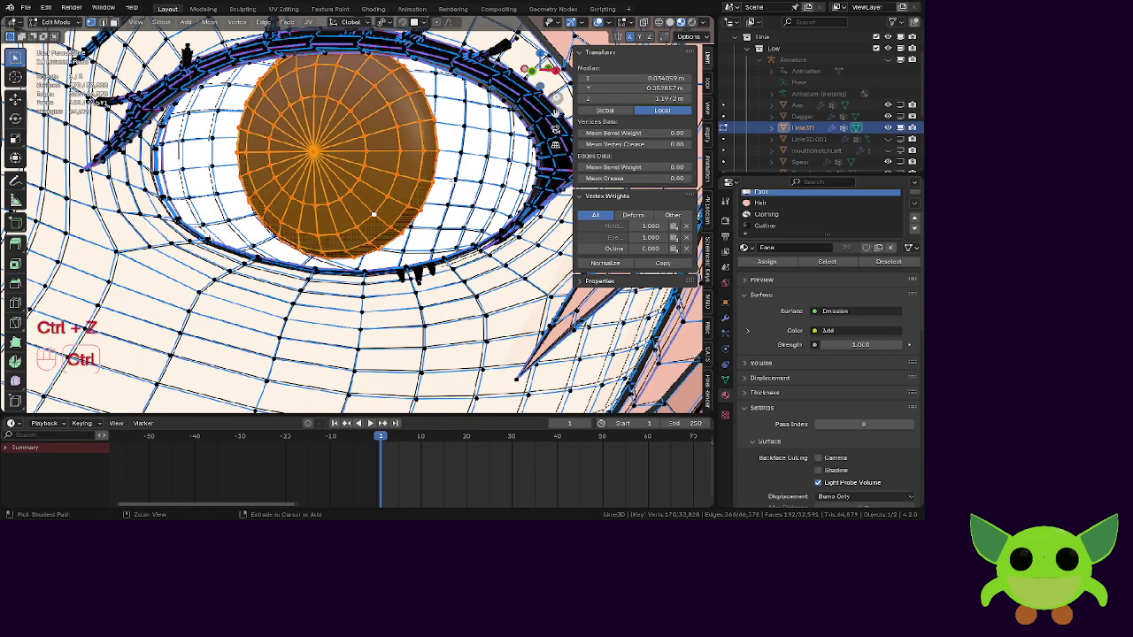
key("ctrl+z")
key("ctrl+z")
key("ctrl+z")
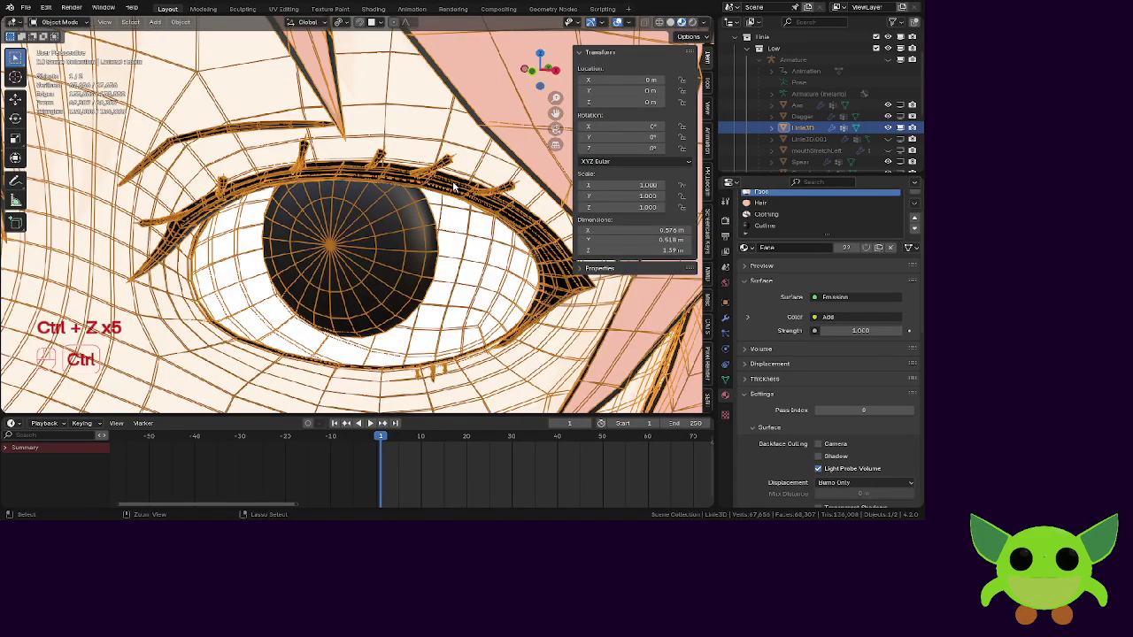
key("ctrl+z")
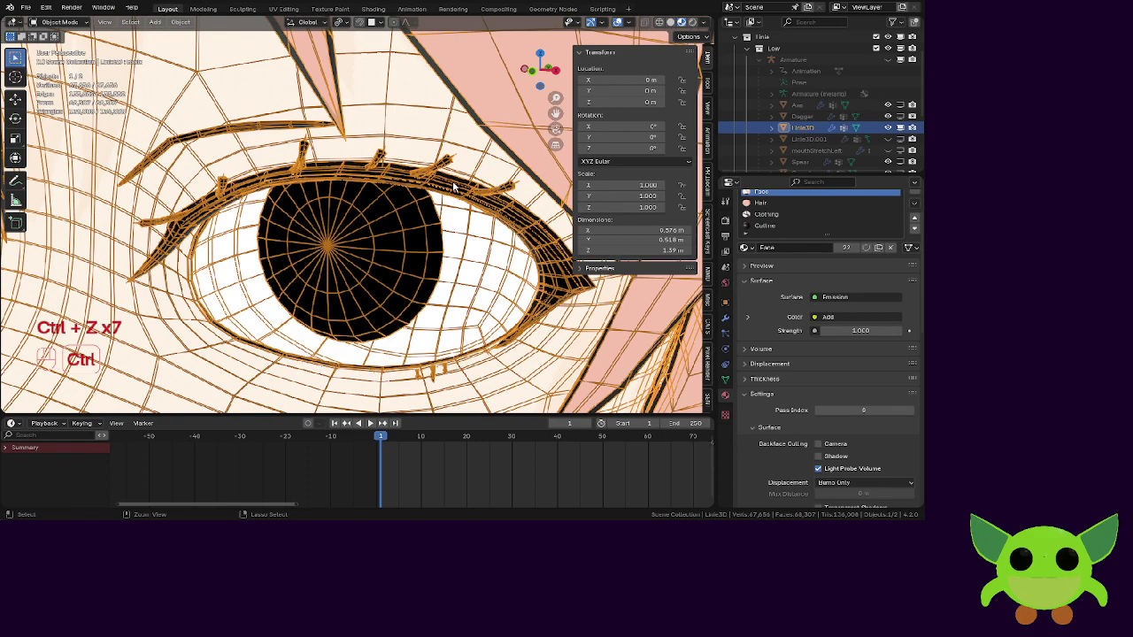
key("ctrl+z")
key("ctrl+z")
key("ctrl+z")
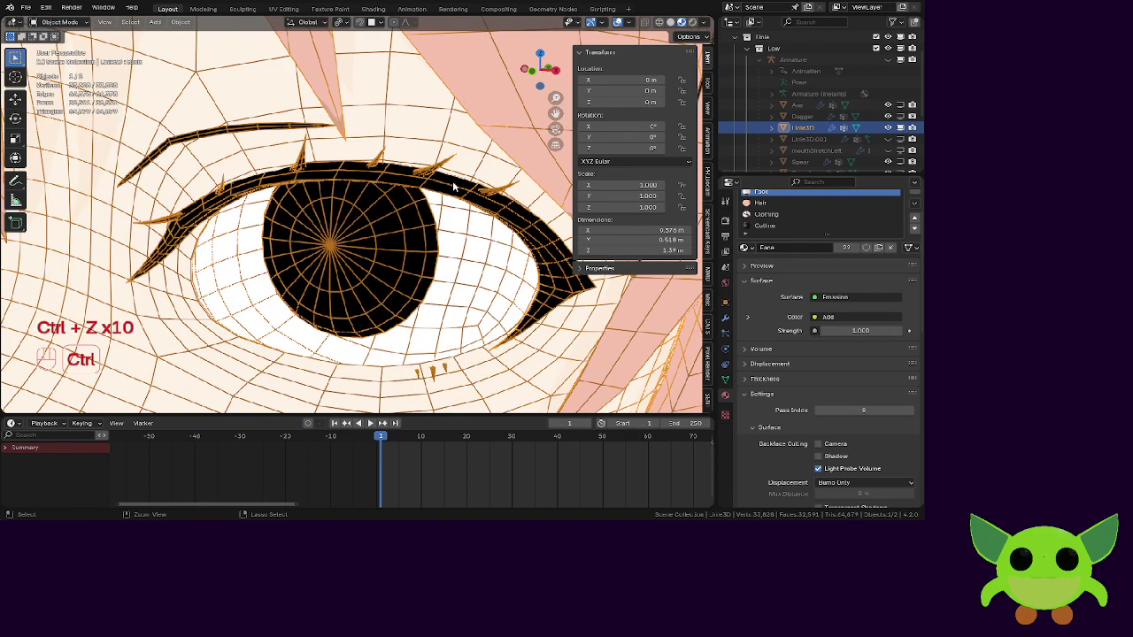
Undo the remaining Solidify viewport display change and enter Edit Mode on the character mesh.
key("ctrl+z")
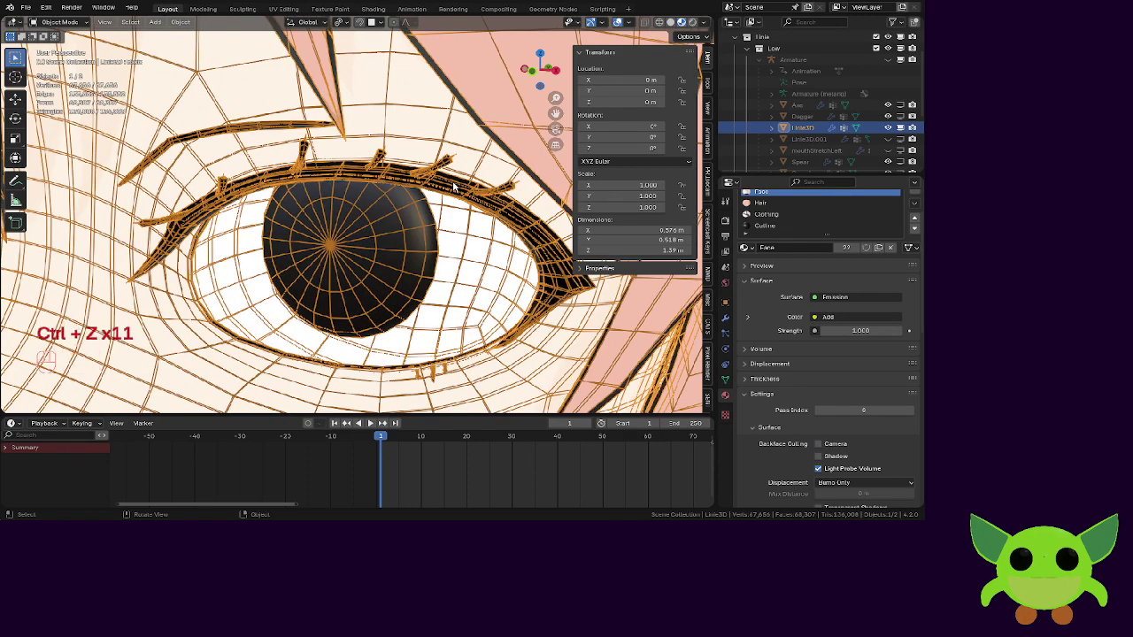
key("KP_1")
scroll(427, 188, "up", 4)
key("Tab")
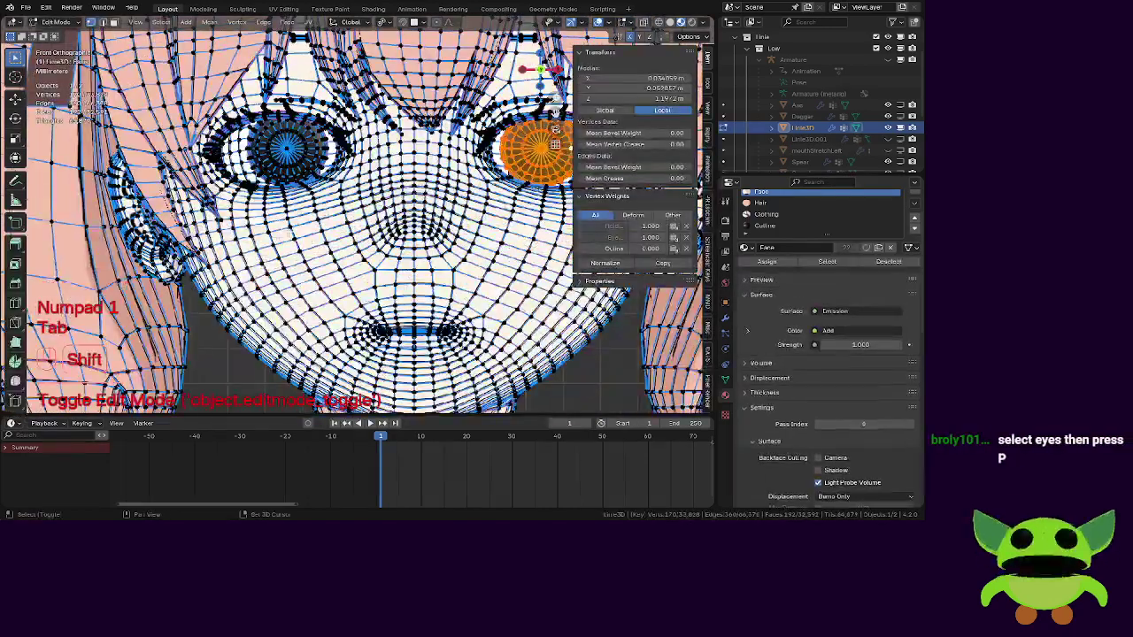
Select the linked meshes of both irises and separate them into their own object.
scroll(522, 166, "up", 2)
middle_click_drag(521, 166, 479, 184, "shift")
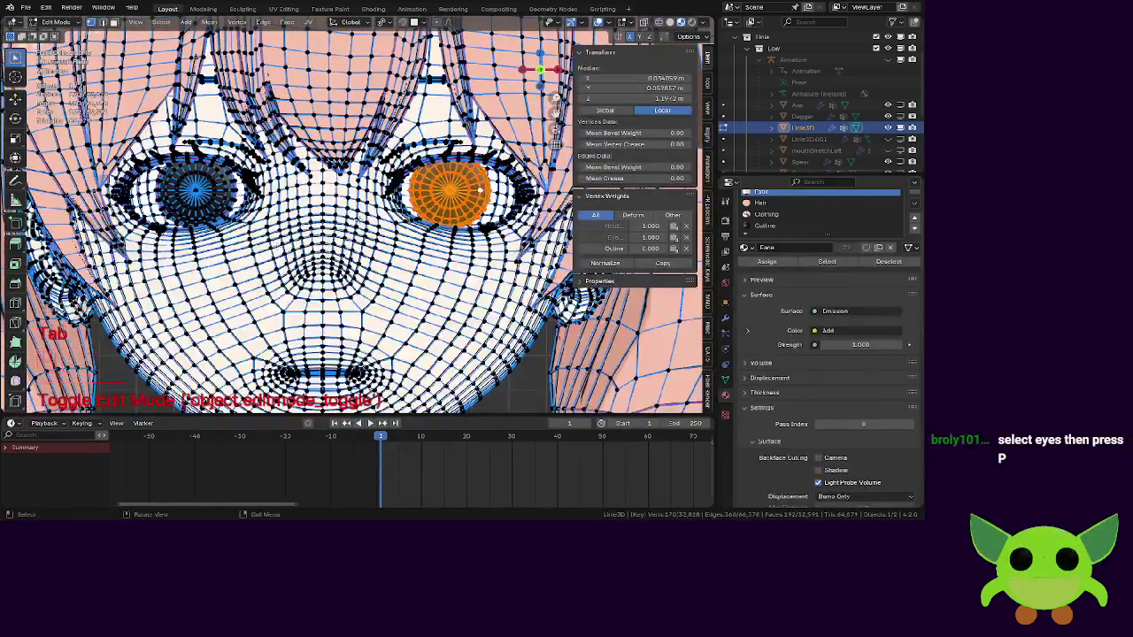
left_click(449, 187)
key("l")
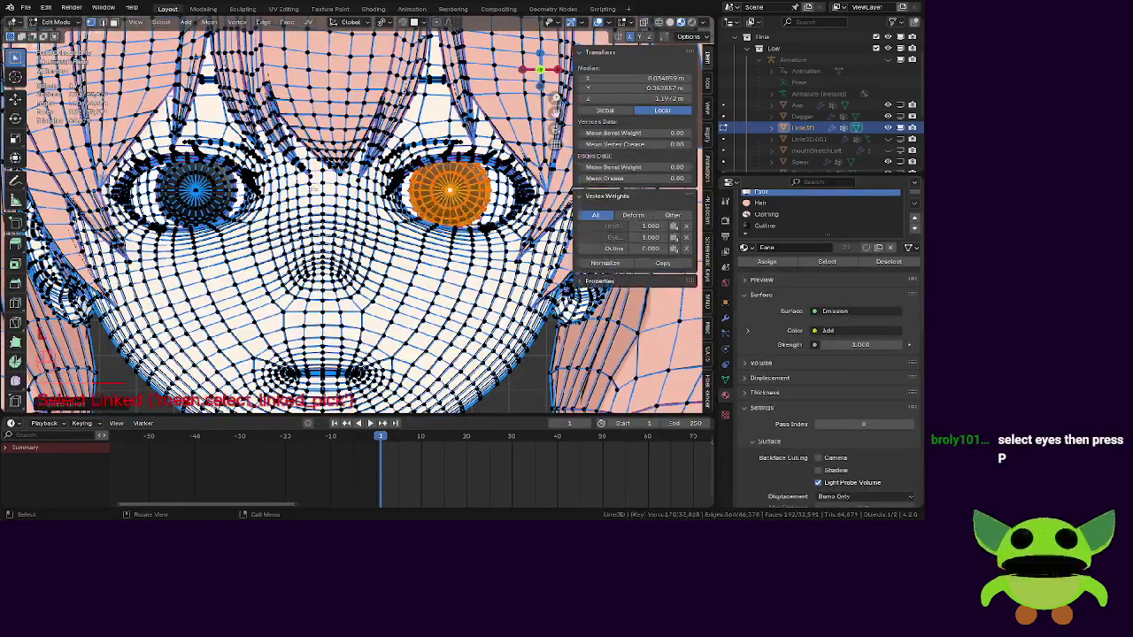
key("l")
key("ctrl+z")
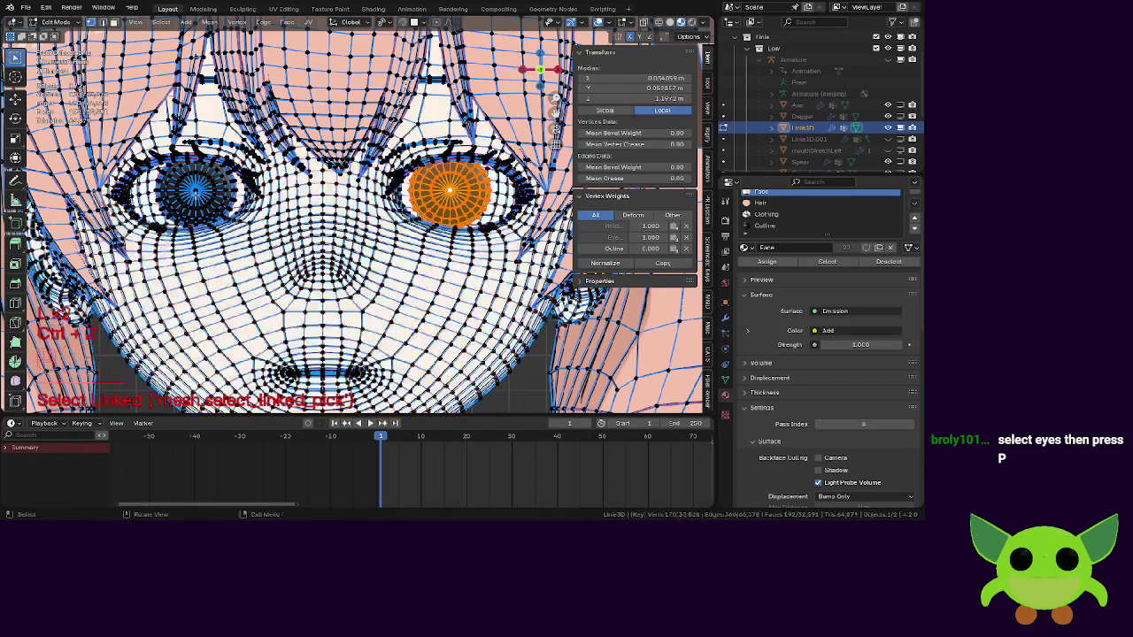
key("l")
key("p")
left_click(197, 196)
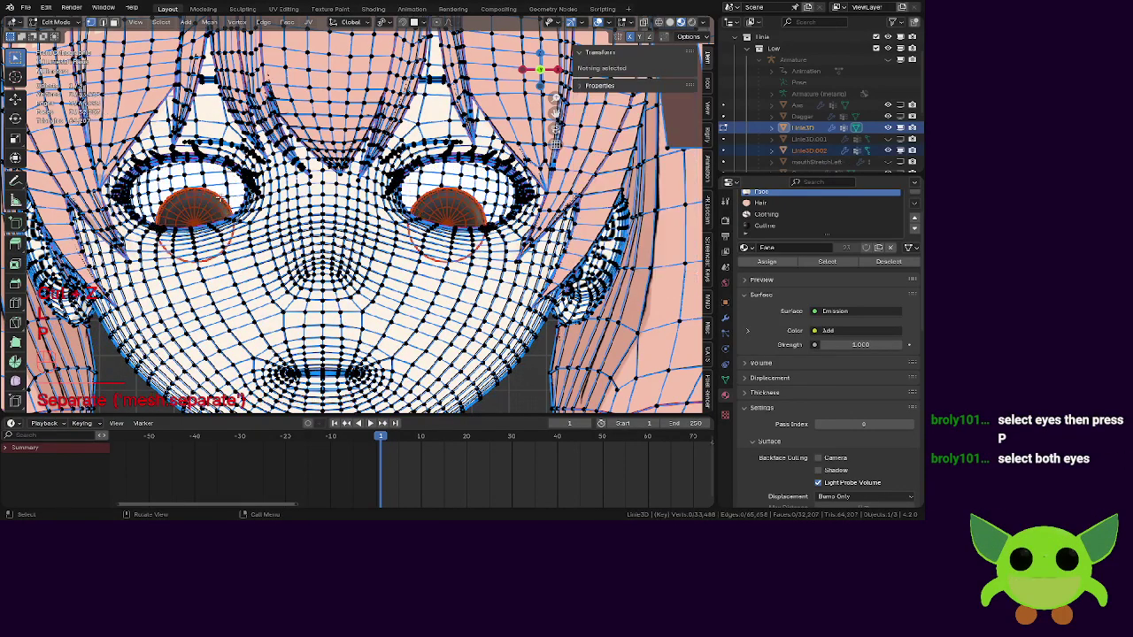
Inspect the face around the separated irises and undo the separation.
scroll(198, 197, "up", 10)
scroll(354, 212, "down", 4)
middle_click_drag(321, 211, 265, 230)
key("KP_1")
scroll(354, 213, "up", 5)
scroll(265, 230, "down", 2)
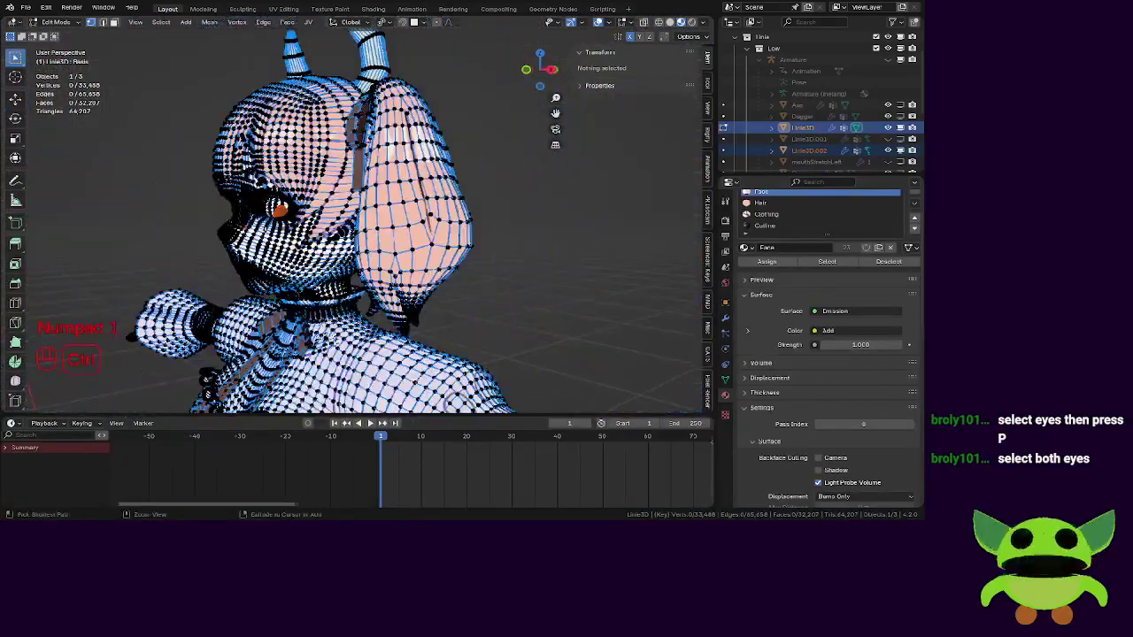
key("ctrl+z")
scroll(266, 230, "down", 3)
key("KP_1")
scroll(266, 230, "up", 5)
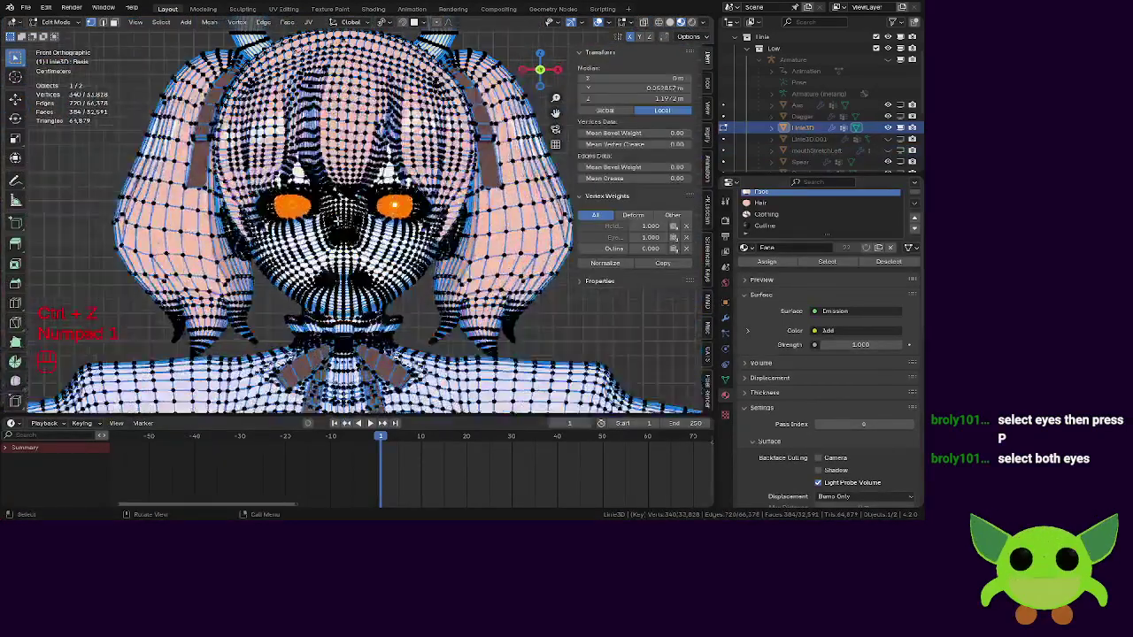
Show the mesh's shape keys, make browInnerUp the active key and return to Object Mode.
left_click(726, 379)
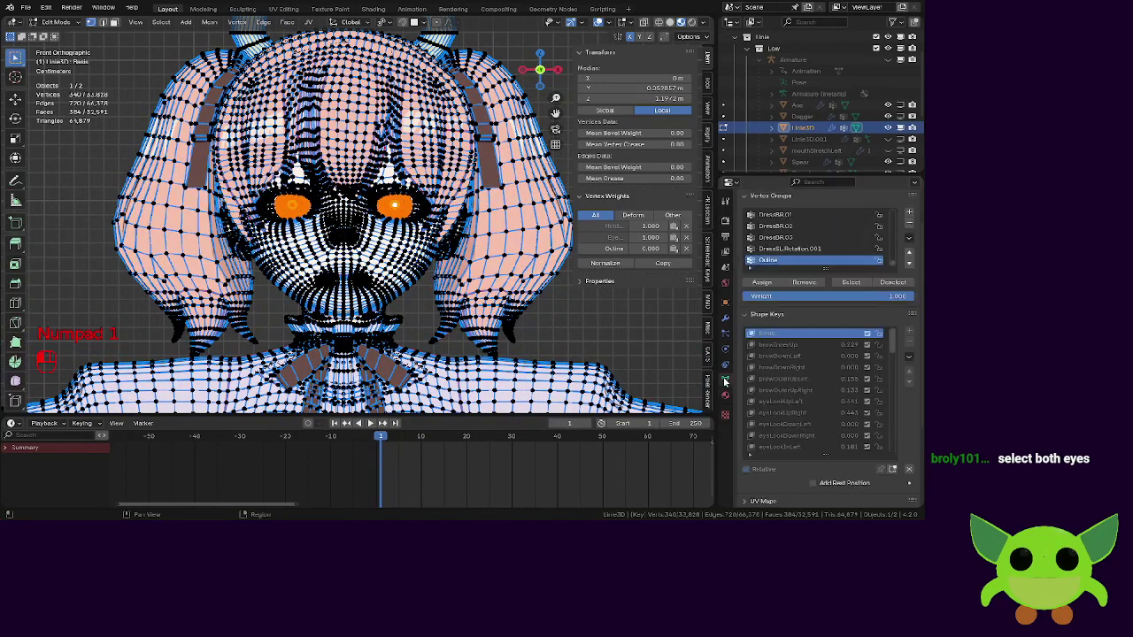
left_click(779, 344)
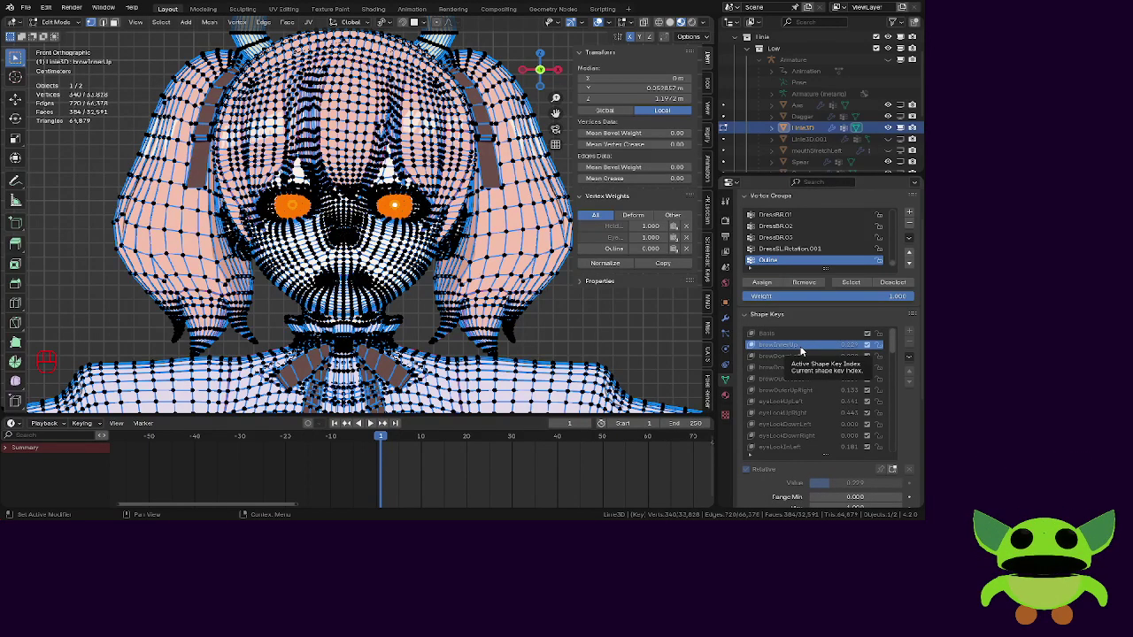
key("Tab")
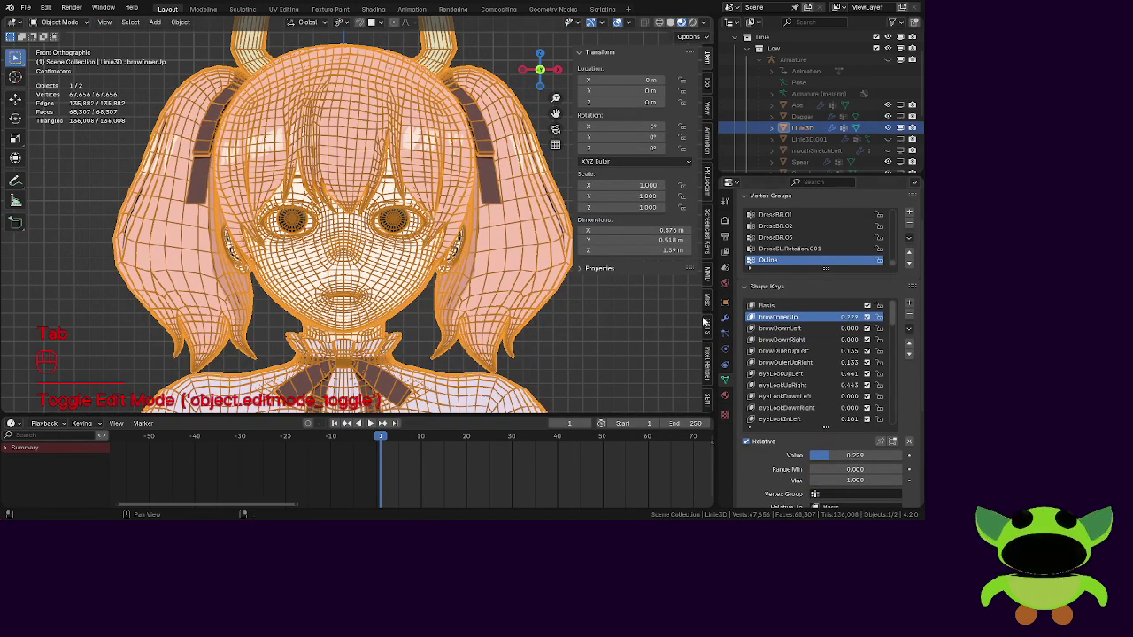
scroll(705, 358, "down", 3)
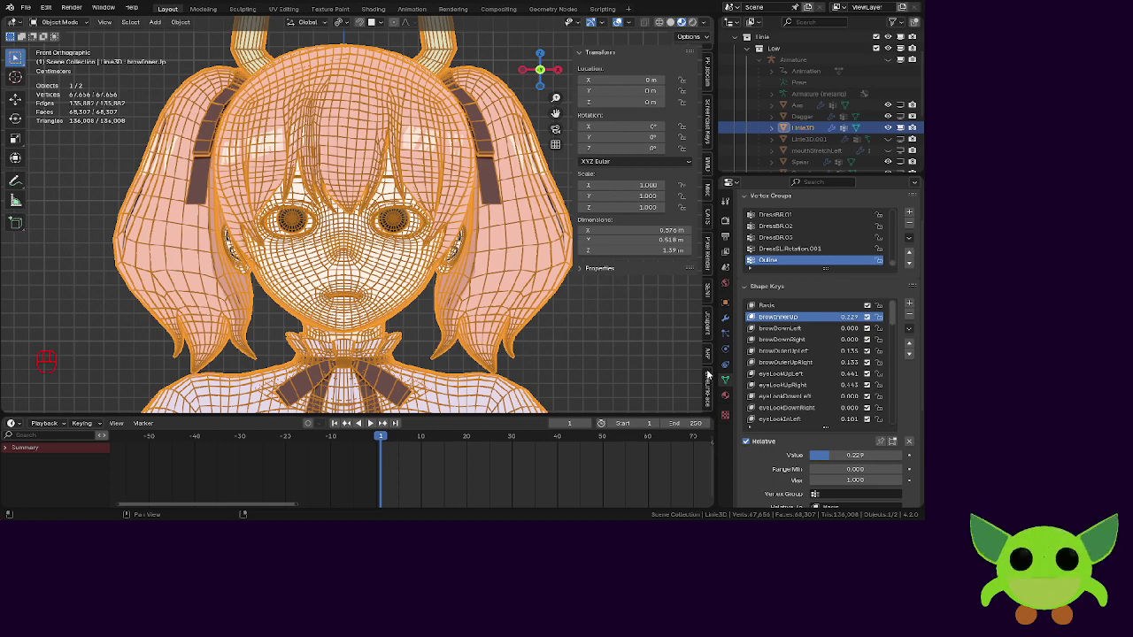
Try to reset the browInnerUp shape key to its default from its name entry in the list.
right_click(818, 326)
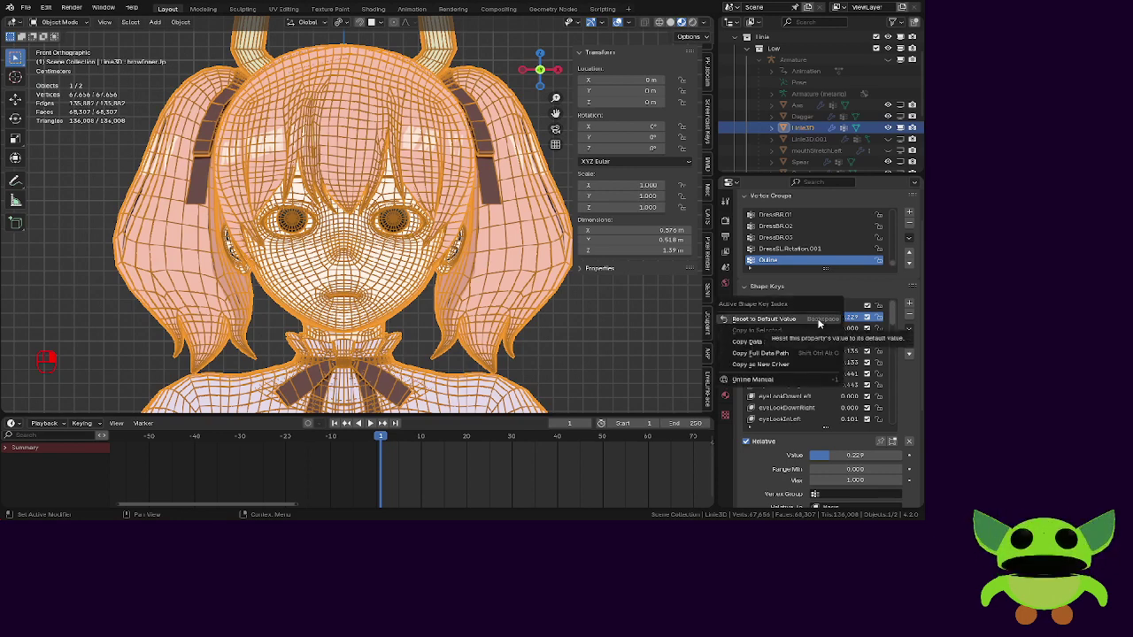
key("Escape")
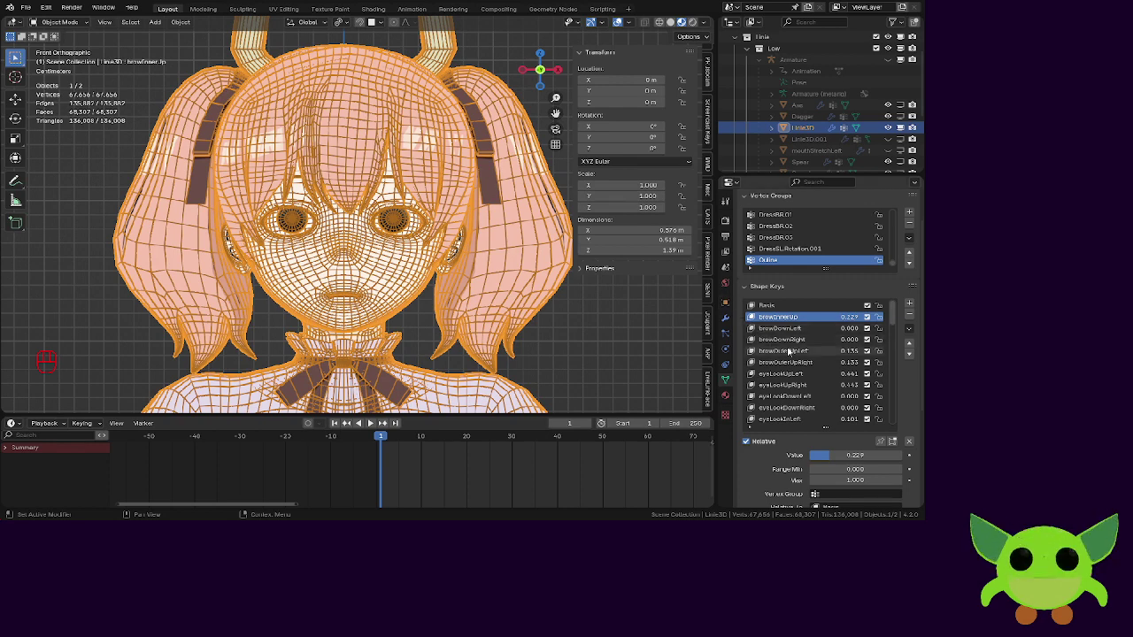
key("BackSpace")
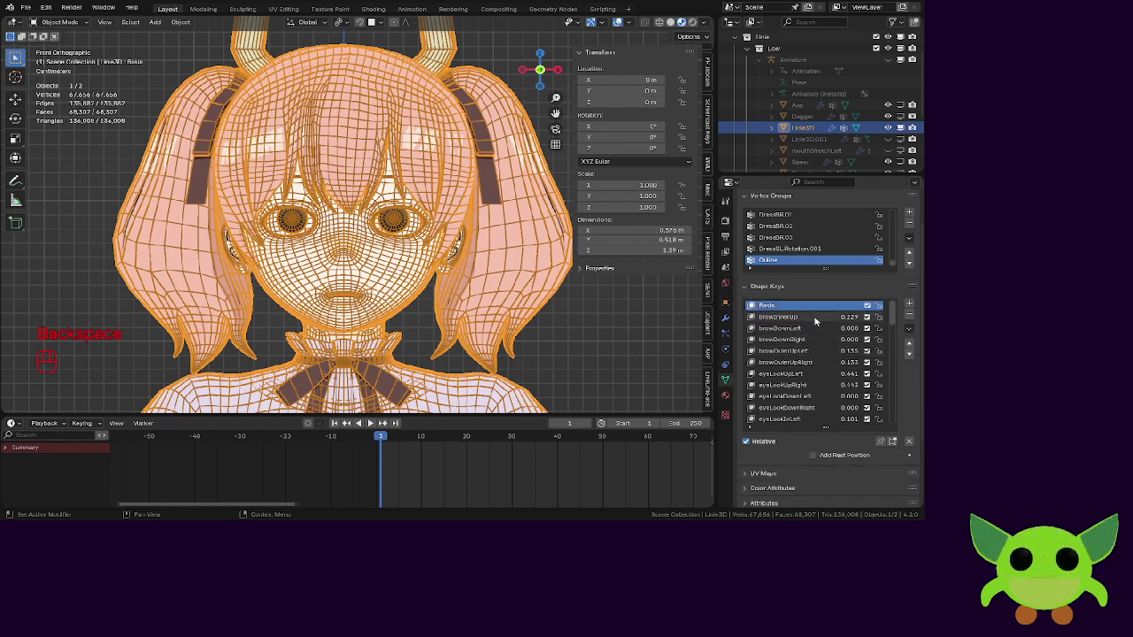
key("ctrl+z")
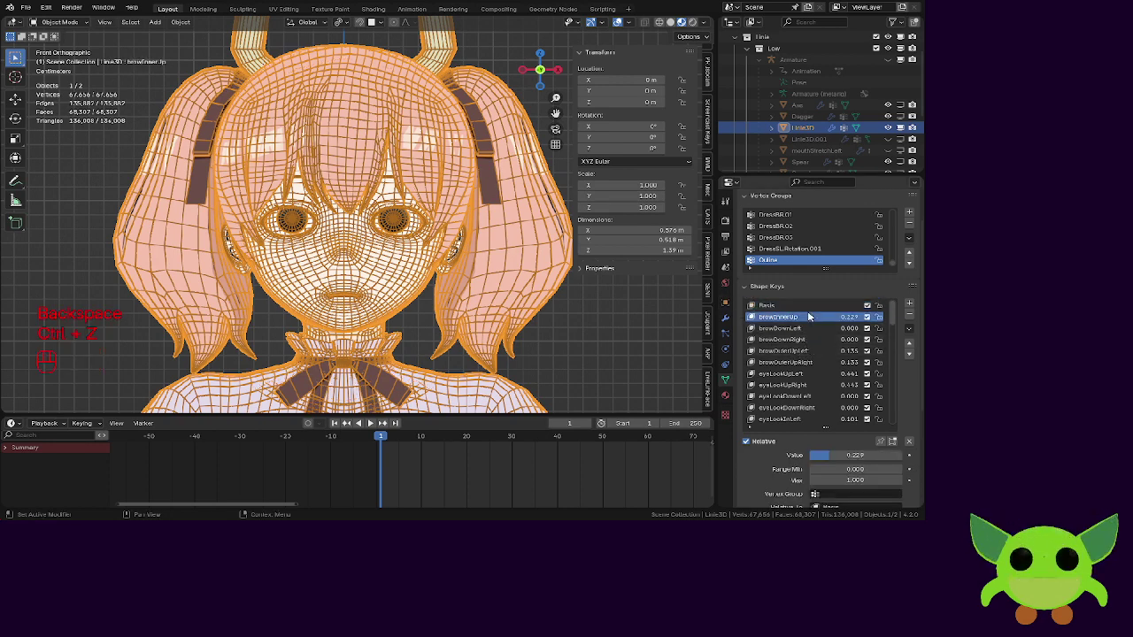
key("BackSpace")
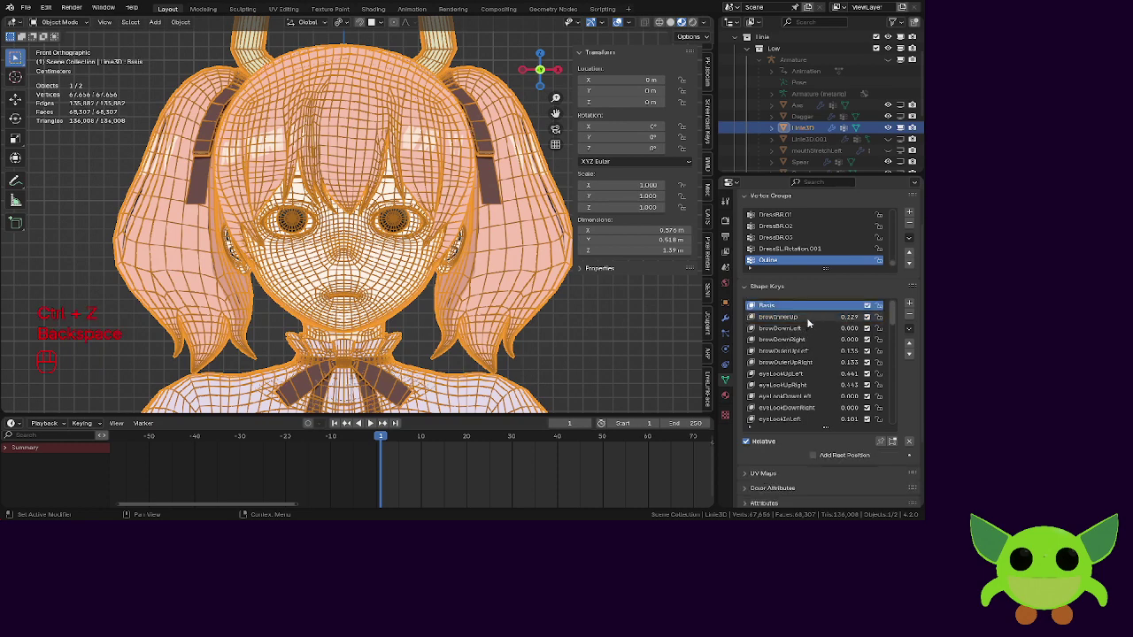
key("BackSpace")
key("BackSpace")
left_click(810, 317)
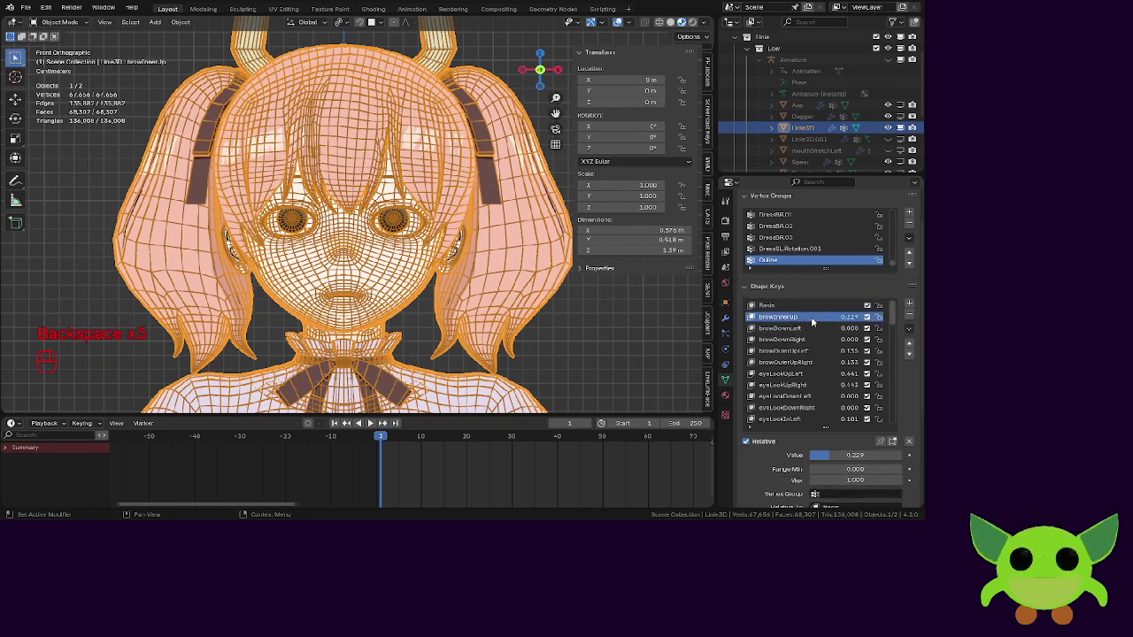
key("BackSpace")
left_click(819, 316)
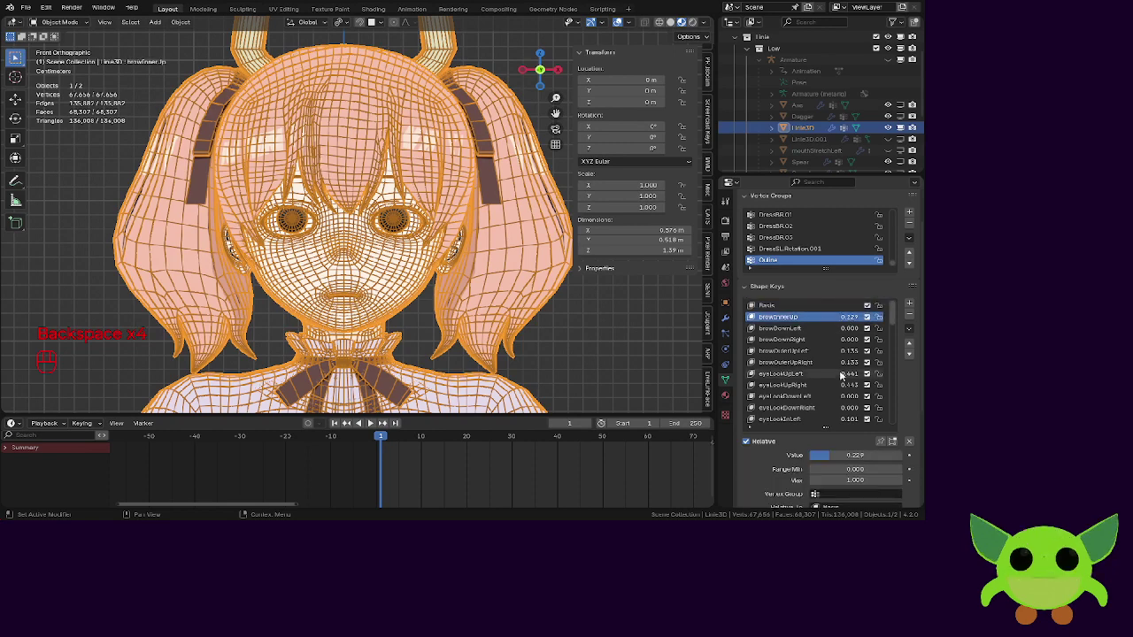
Reset the browInnerUp, browOuterUpLeft, browOuterUpRight and nonzero eyeLook shape key values to 0.
left_click(850, 352)
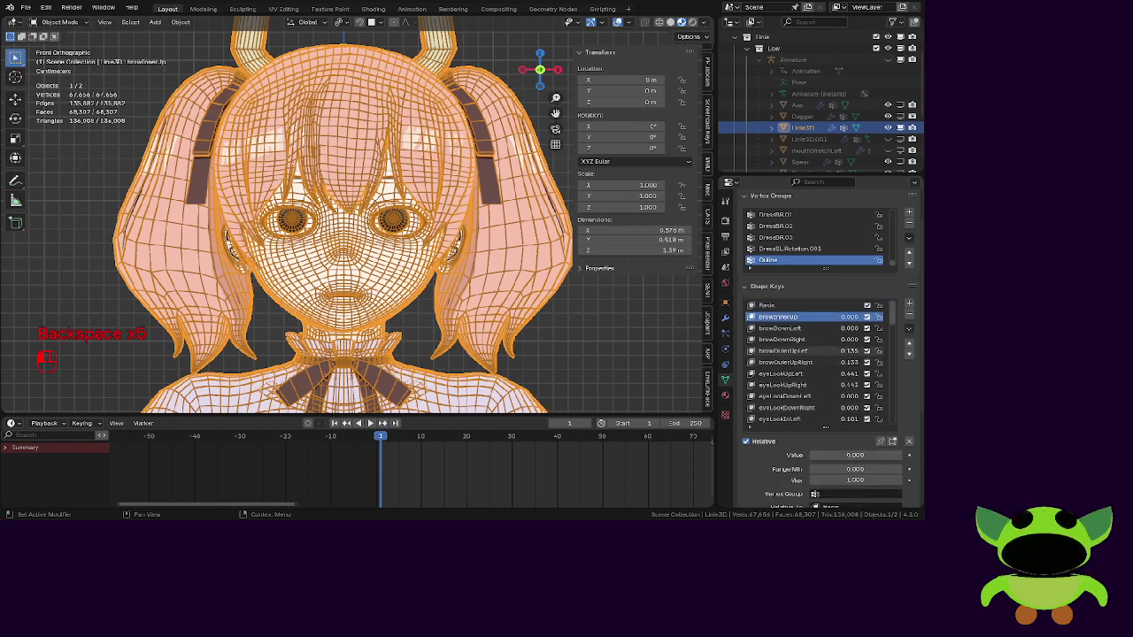
key("BackSpace")
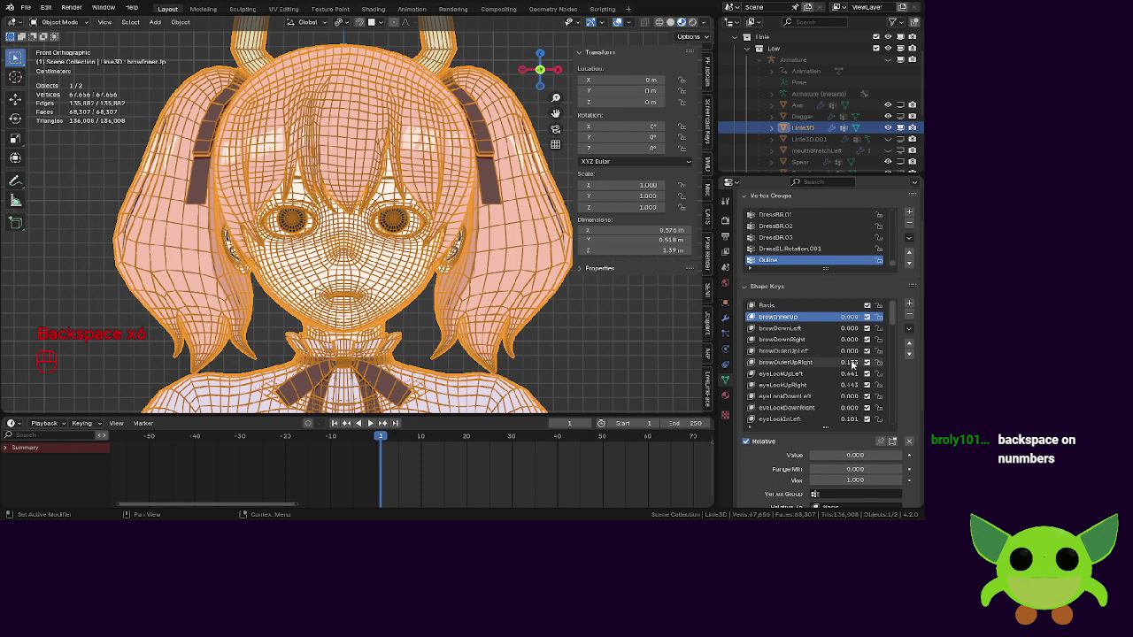
key("BackSpace")
key("BackSpace")
key("BackSpace")
scroll(854, 389, "down", 1)
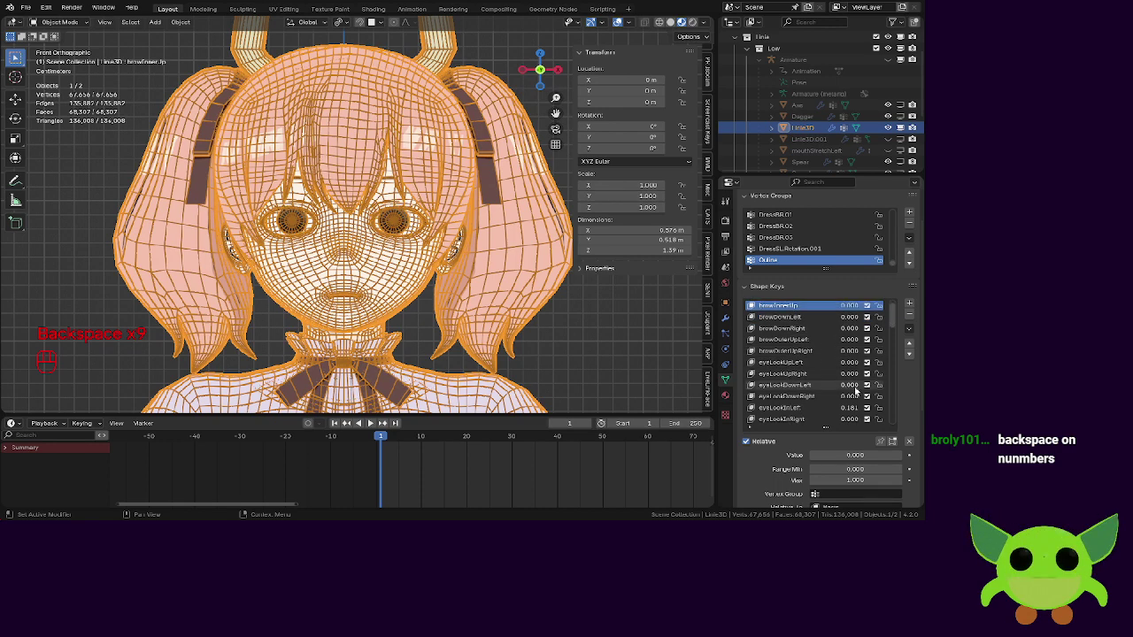
scroll(849, 407, "down", 6)
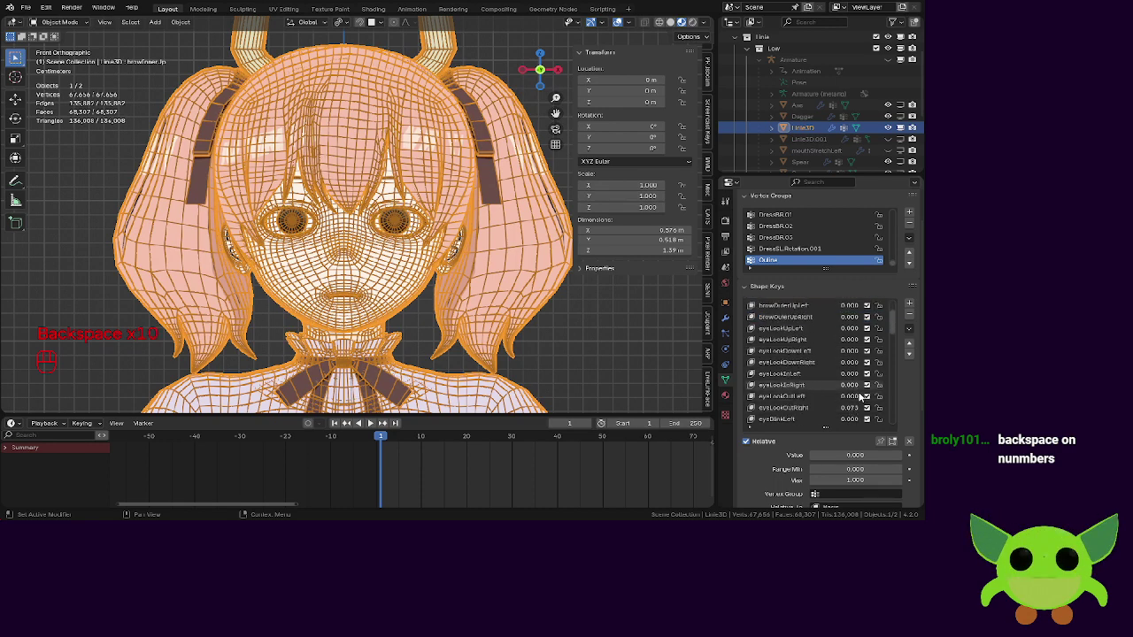
key("BackSpace")
scroll(847, 389, "down", 1)
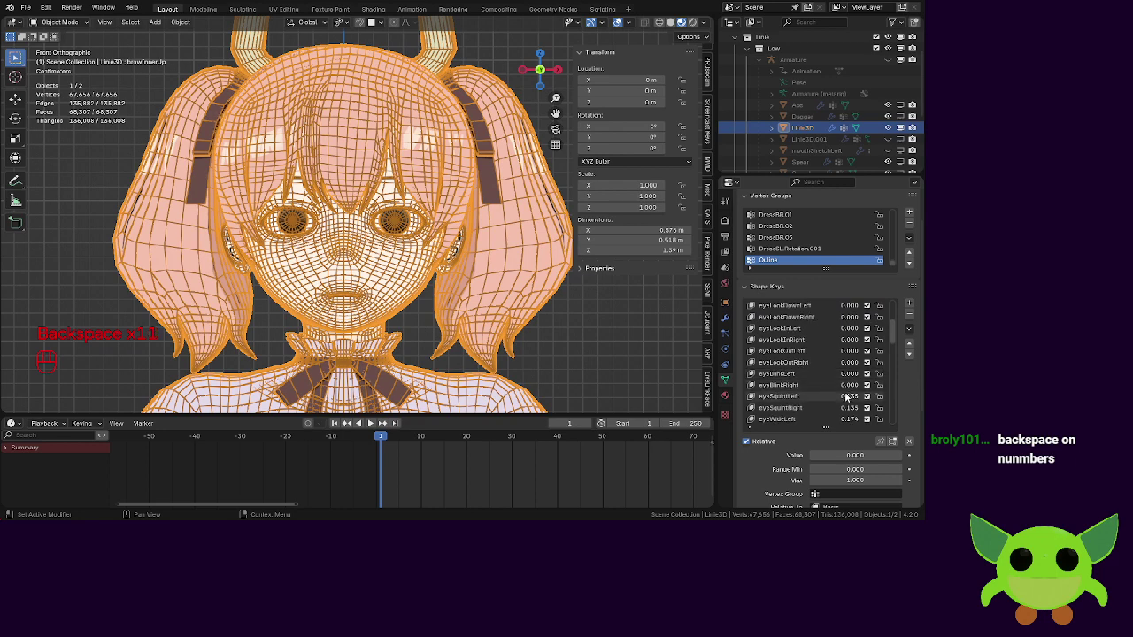
Reset the eyeSquint, eyeWide, cheekPuff, cheekSquint and noseSneer shape key values to 0.
key("BackSpace")
key("BackSpace")
key("BackSpace")
scroll(855, 398, "down", 5)
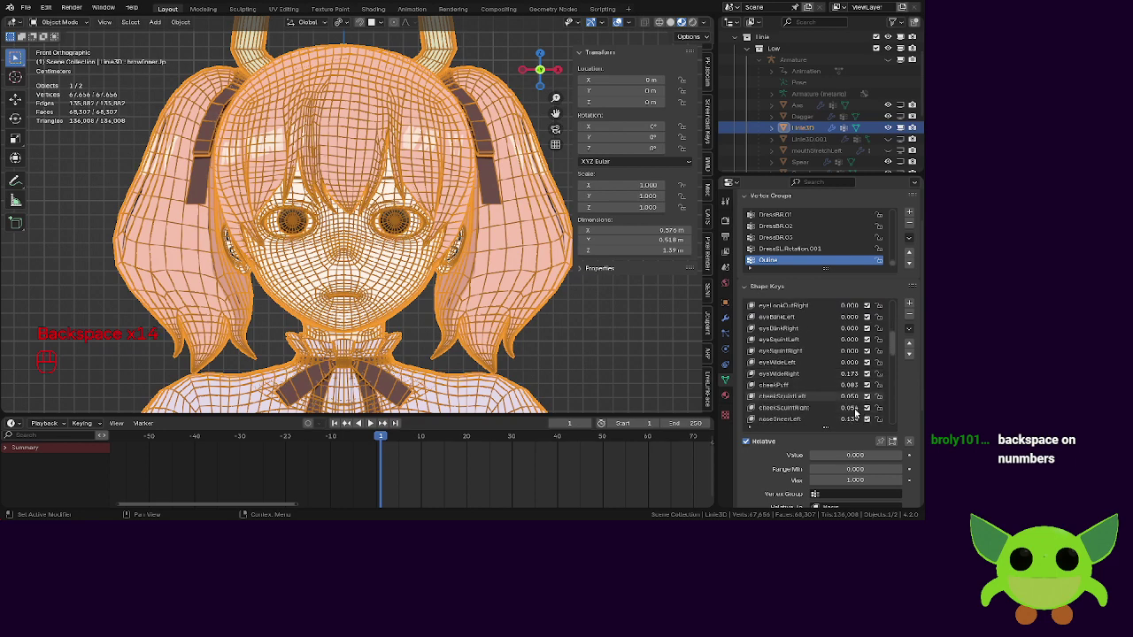
key("BackSpace")
key("BackSpace")
key("BackSpace")
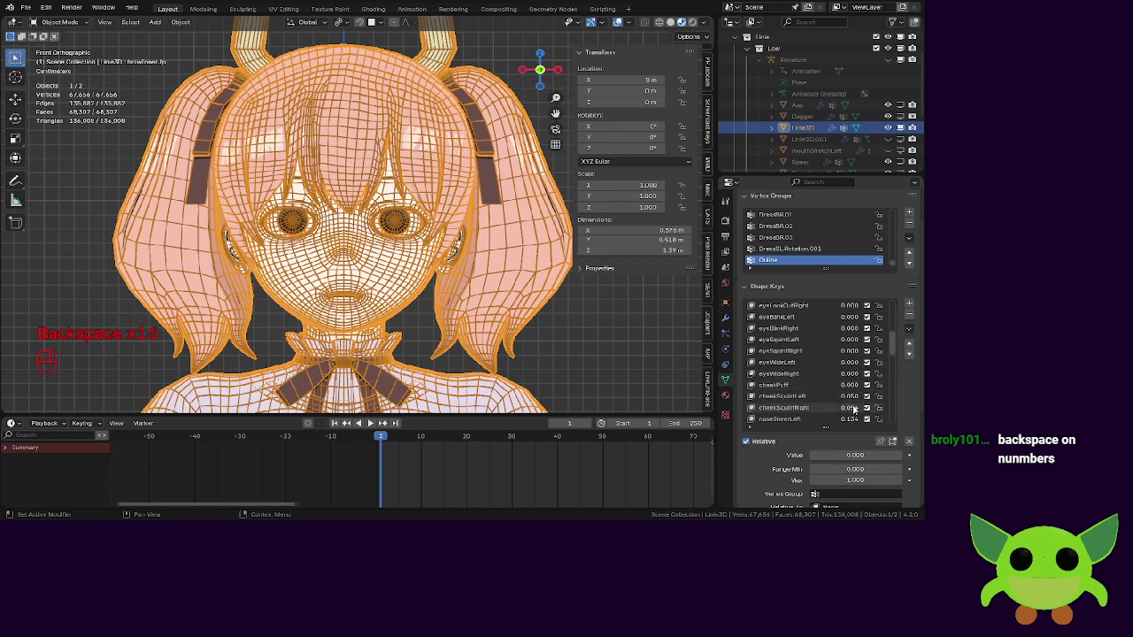
key("BackSpace")
scroll(856, 403, "down", 1)
key("BackSpace")
scroll(854, 400, "down", 2)
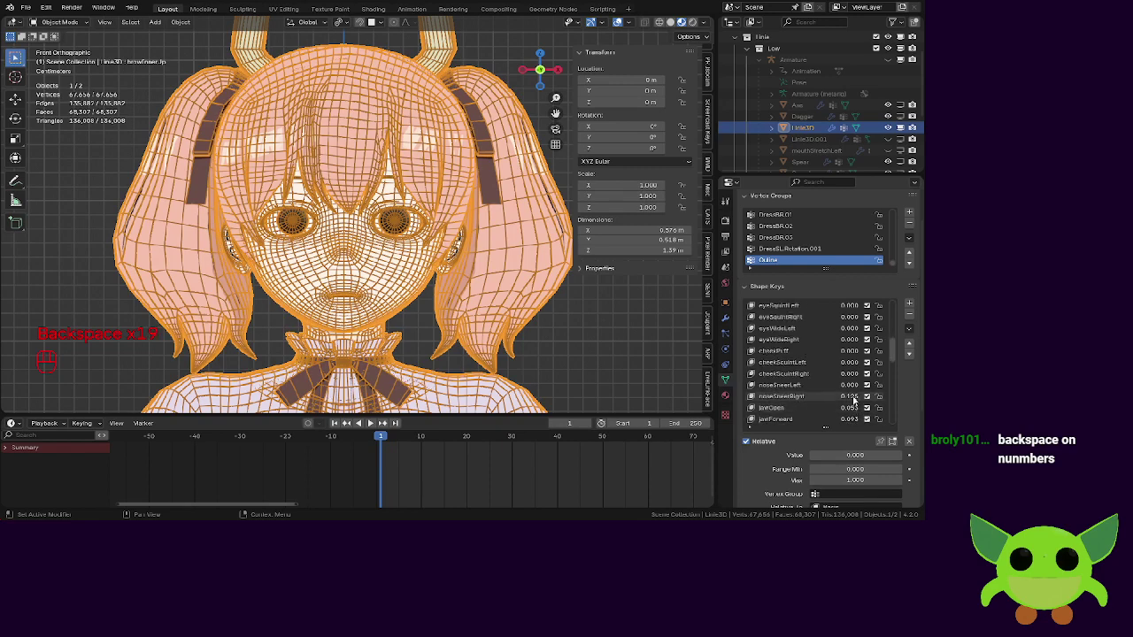
scroll(853, 402, "down", 4)
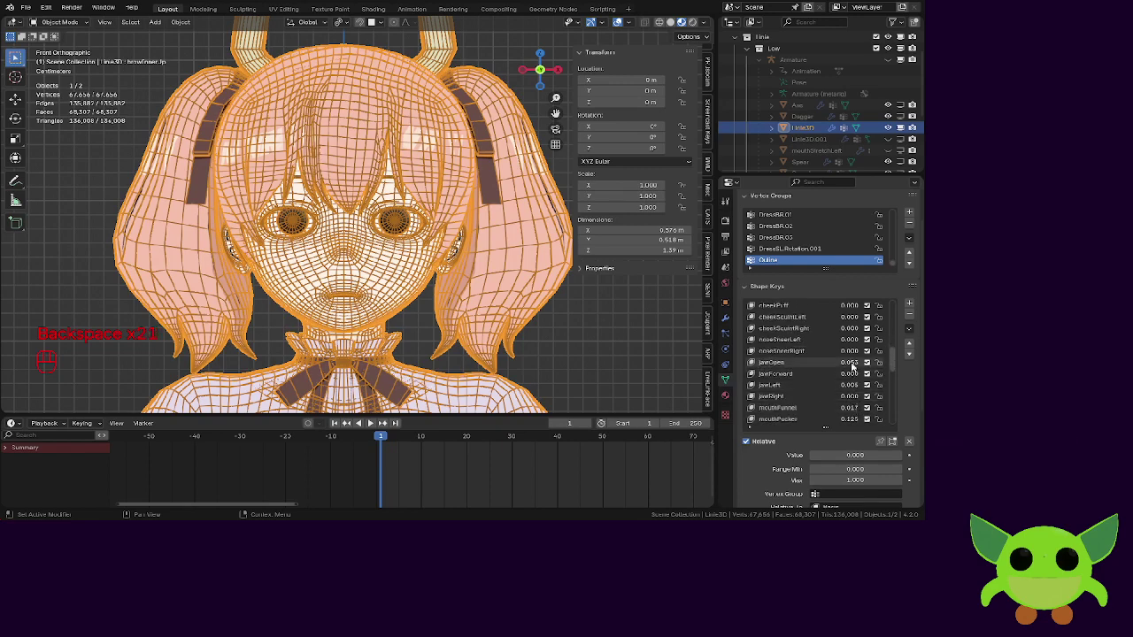
Reset the nonzero jaw shape keys and the mouth keys from mouthFunnel through mouthSmileLeft to 0.
key("BackSpace")
key("BackSpace")
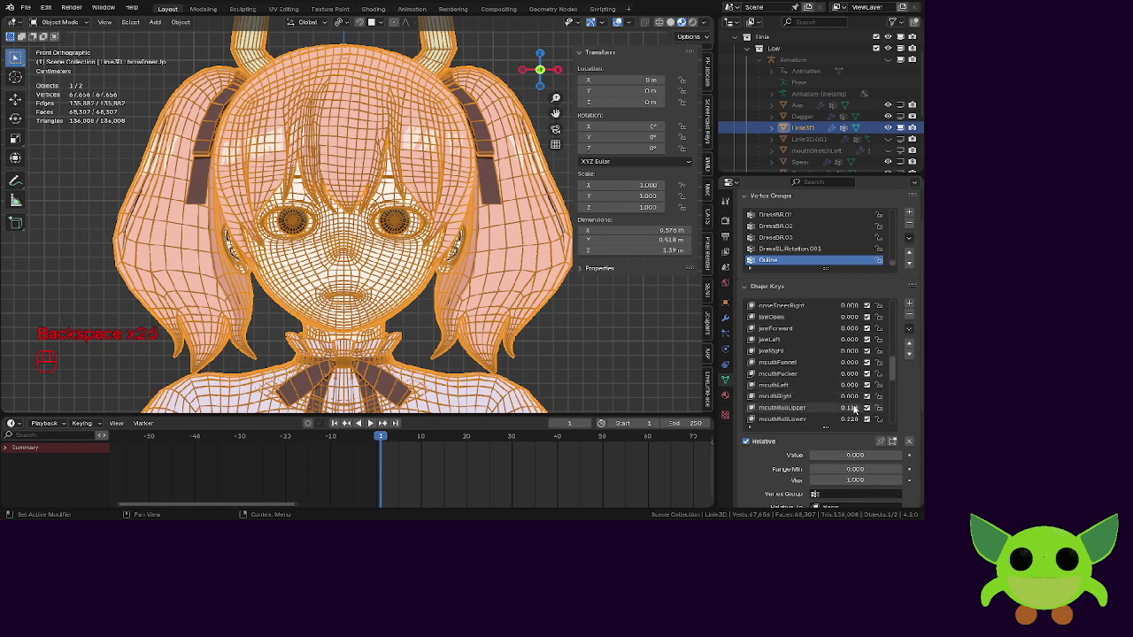
scroll(855, 416, "down", 5)
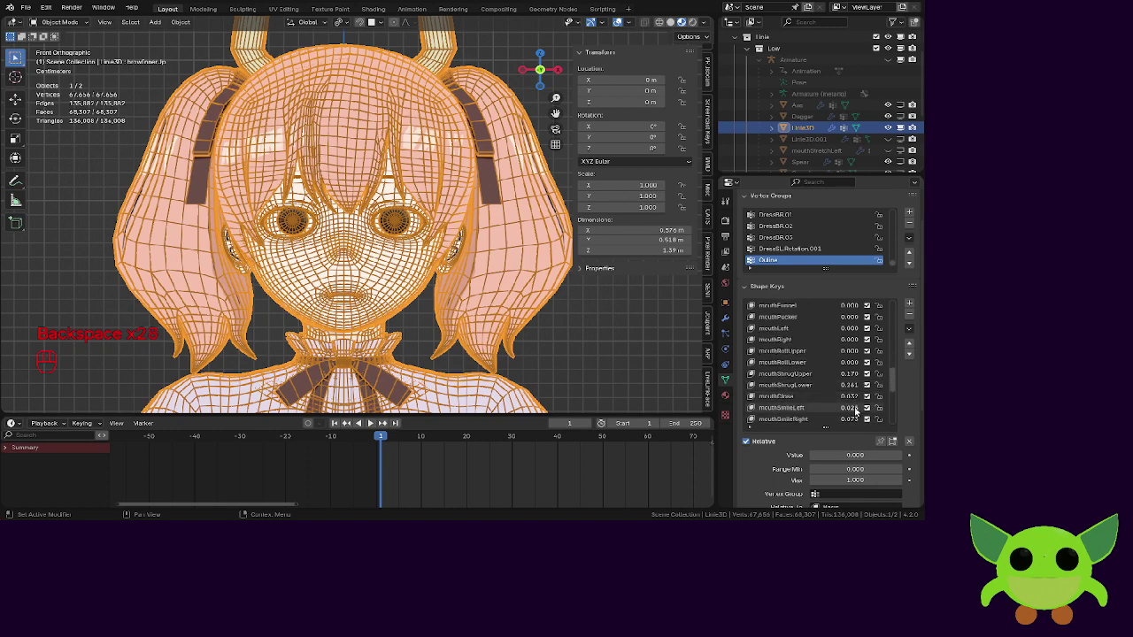
key("BackSpace")
key("BackSpace")
key("BackSpace")
key("BackSpace")
key("BackSpace")
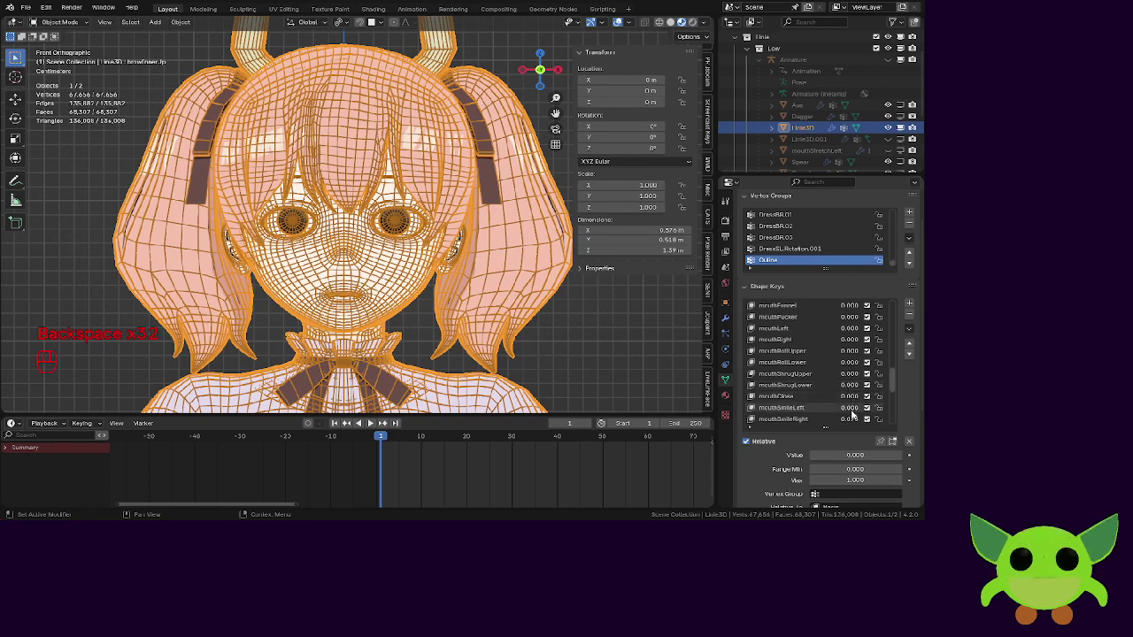
Reset the remaining nonzero mouth shape keys from mouthSmileRight onward to 0 and check the eyes up close.
scroll(851, 420, "down", 3)
key("BackSpace")
scroll(851, 419, "down", 4)
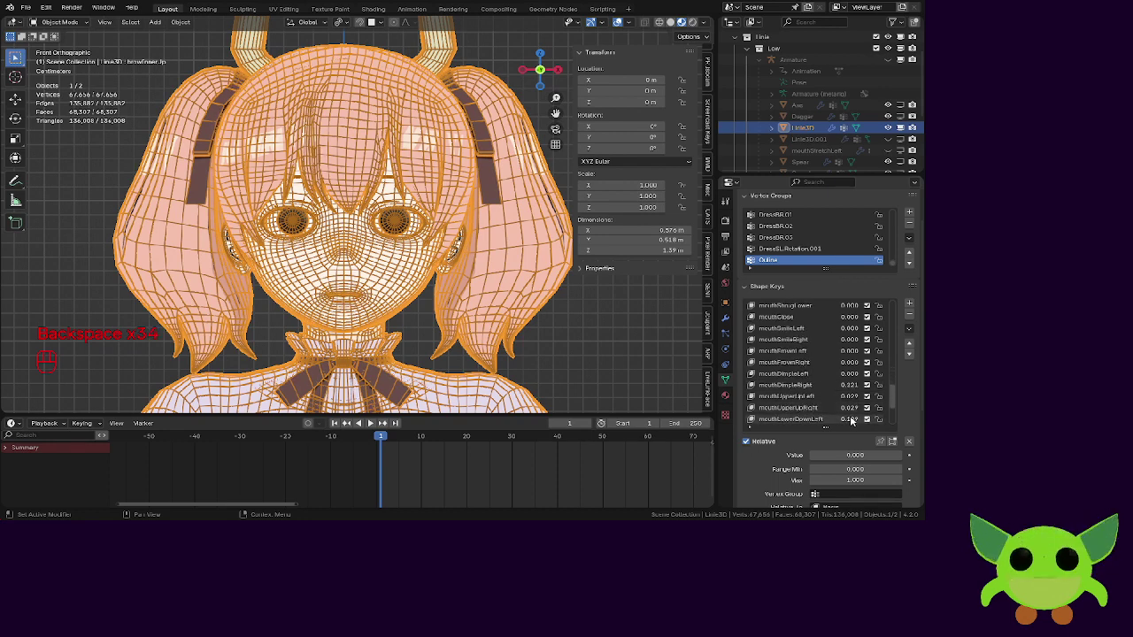
key("BackSpace")
key("BackSpace")
key("BackSpace")
key("BackSpace")
scroll(854, 405, "down", 3)
key("BackSpace")
key("BackSpace")
key("BackSpace")
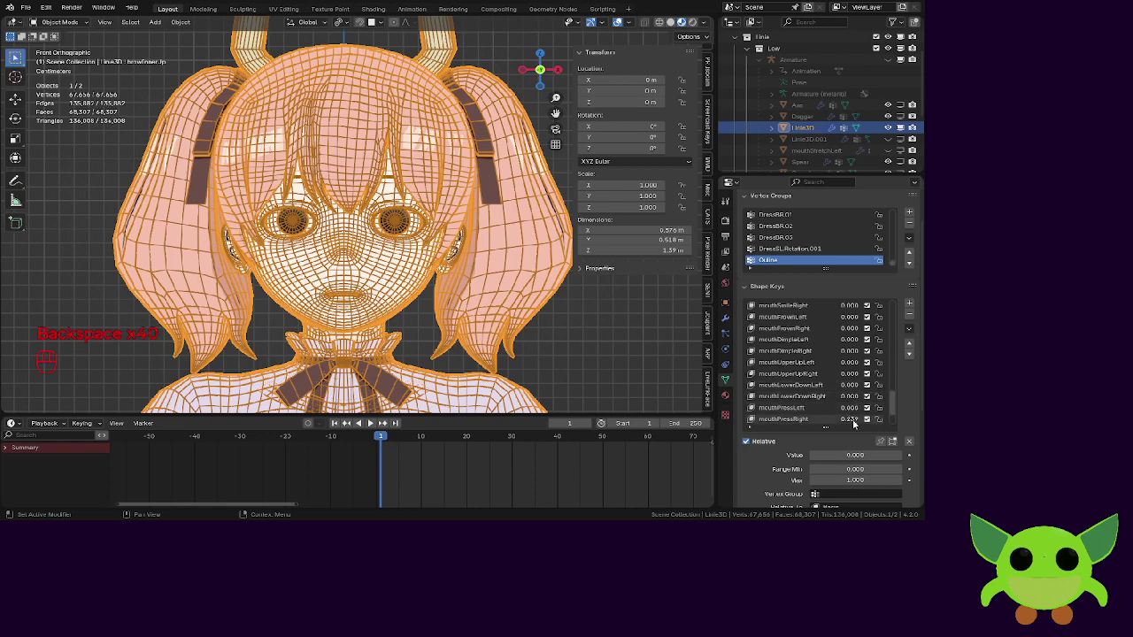
scroll(854, 423, "down", 4)
key("BackSpace")
key("BackSpace")
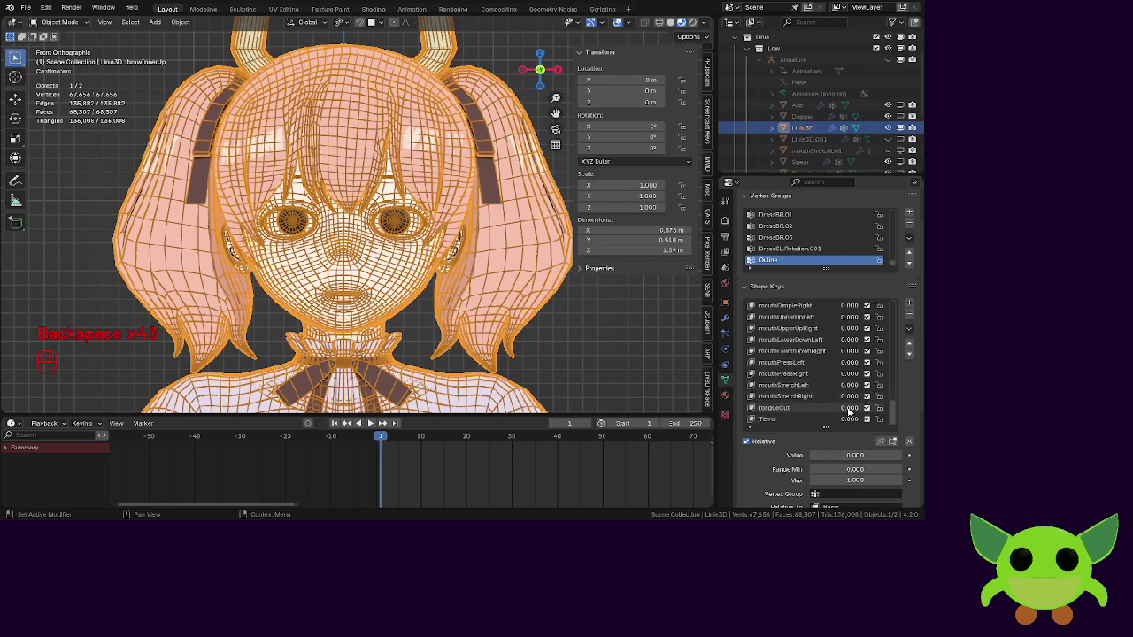
scroll(474, 262, "up", 5)
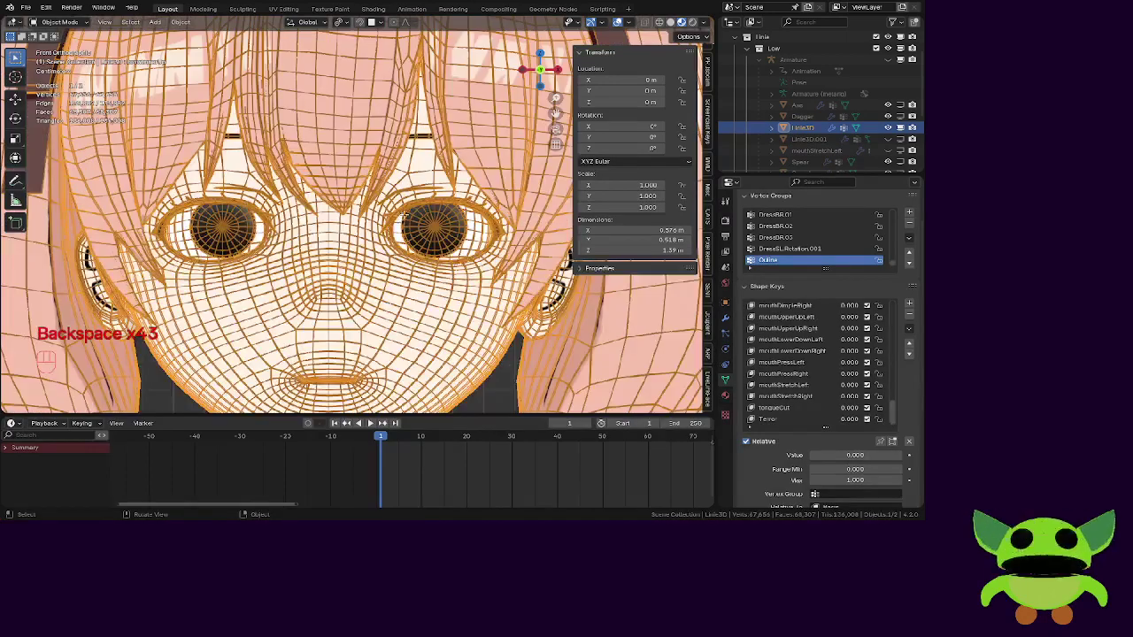
Compare the character mesh in Edit Mode and Object Mode, examining the pose and iris shading from the front and at an angle.
key("Tab")
key("p")
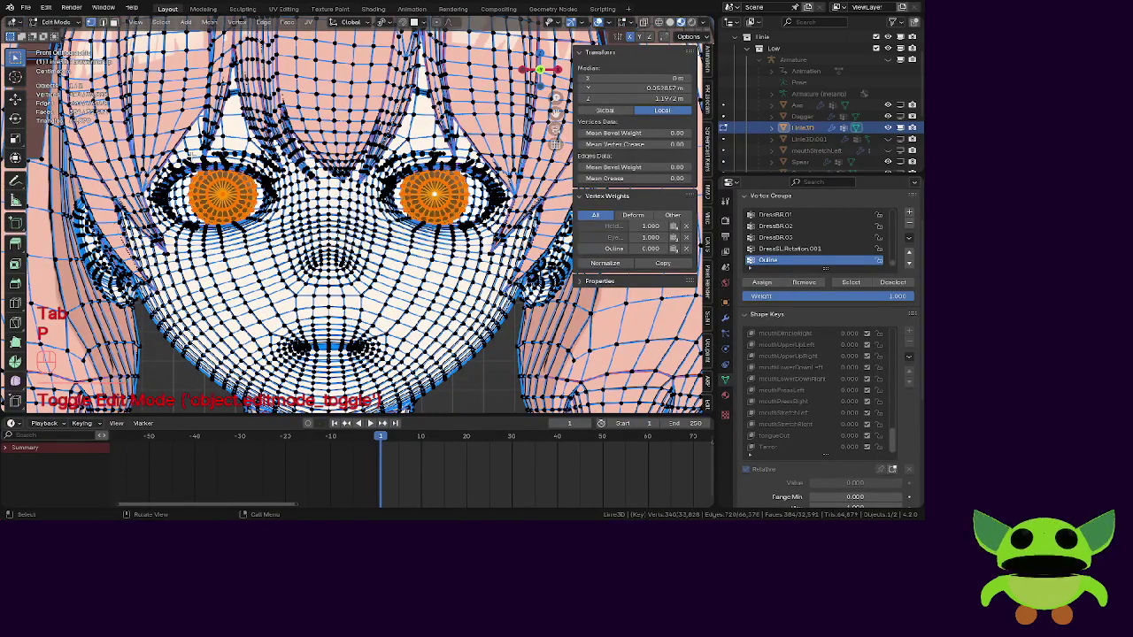
key("Tab")
scroll(342, 243, "down", 8)
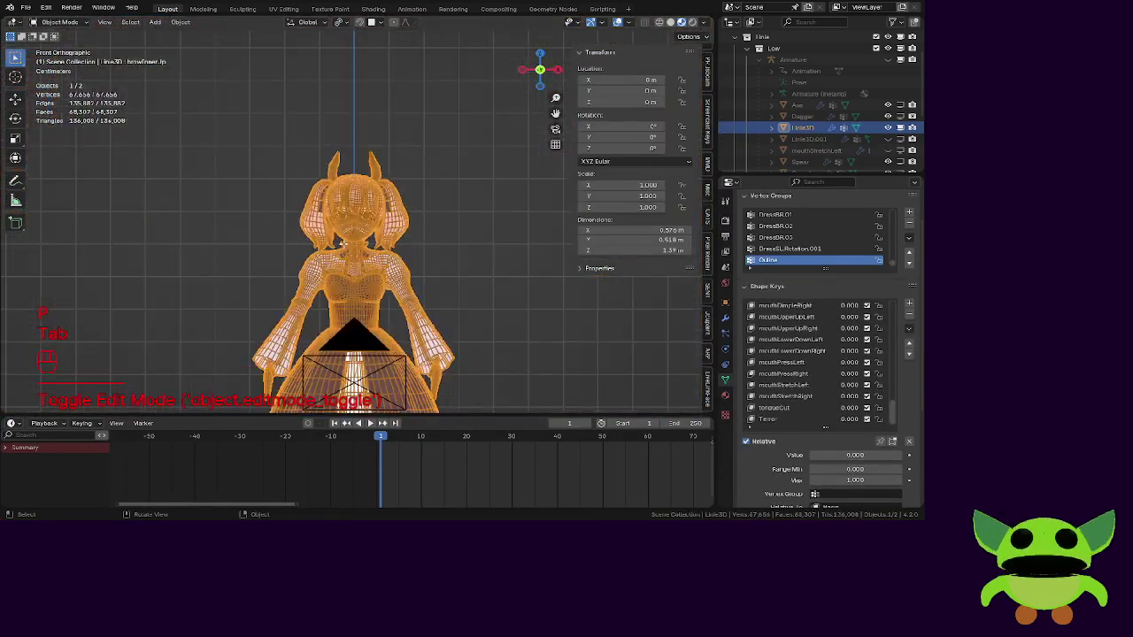
key("Tab")
key("Tab")
key("Tab")
scroll(345, 239, "up", 8)
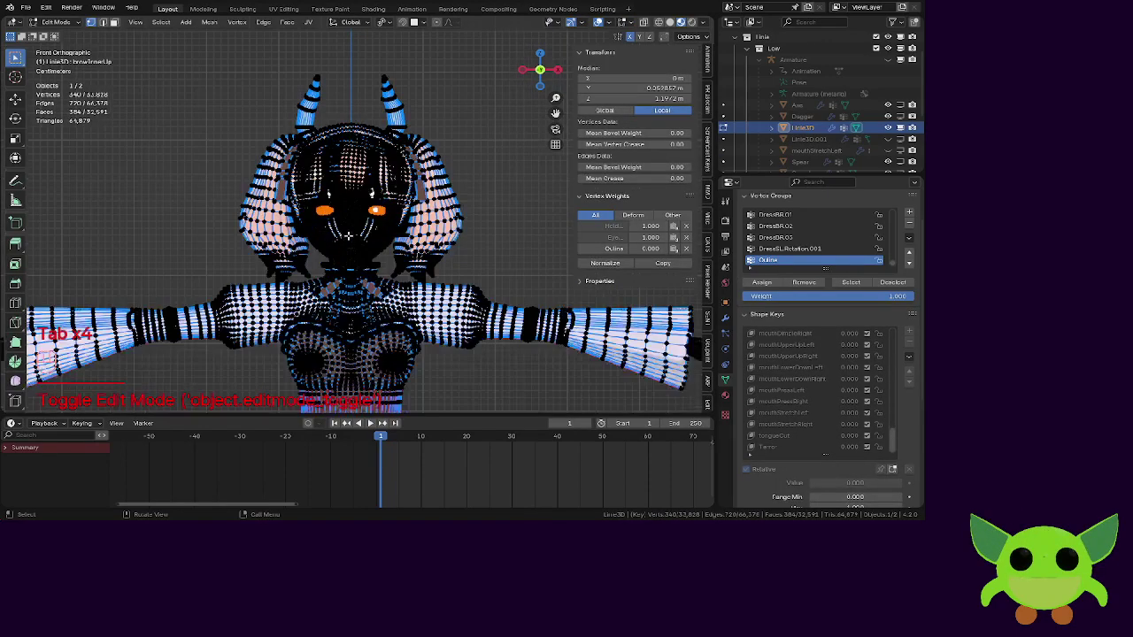
key("Tab")
key("Tab")
scroll(354, 228, "down", 8)
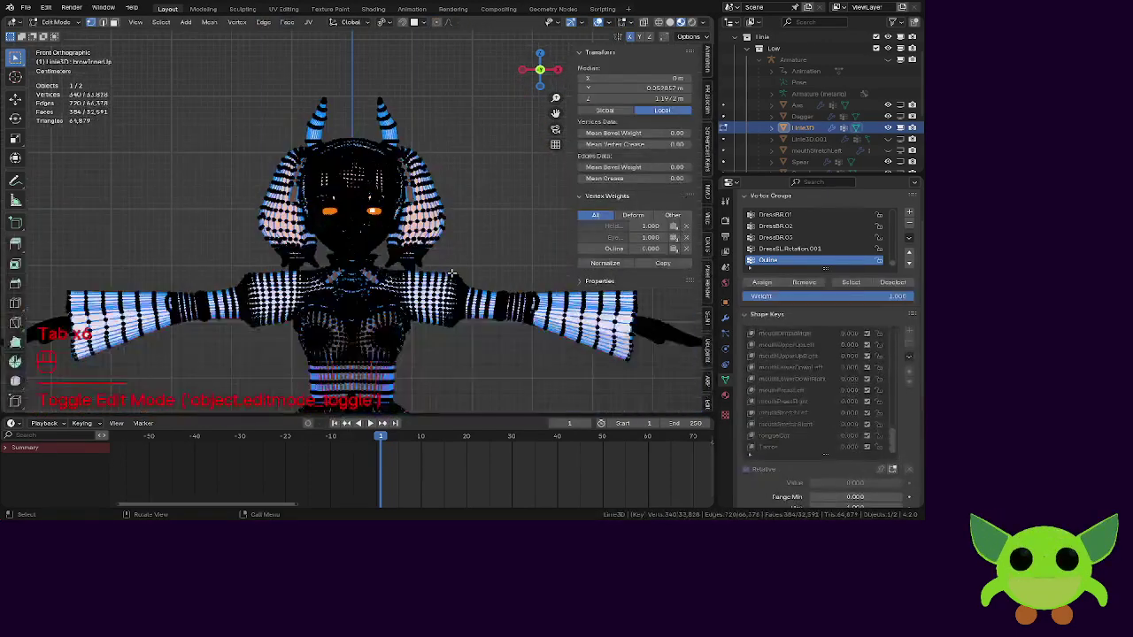
middle_click_drag(354, 228, 381, 232)
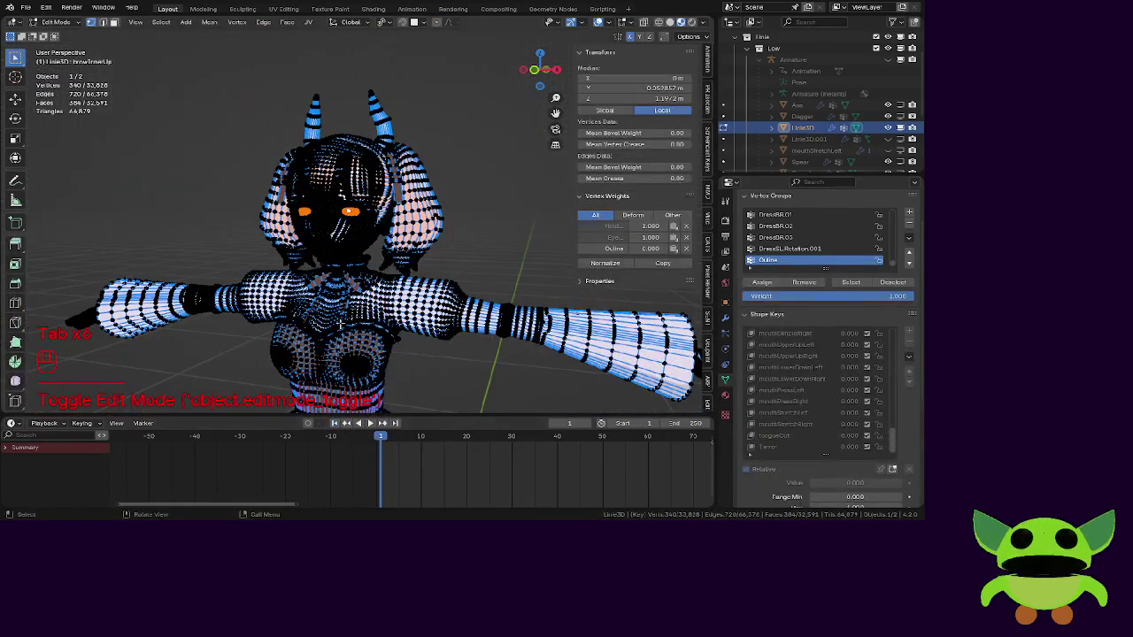
scroll(354, 228, "up", 4)
key("Tab")
scroll(354, 228, "up", 6)
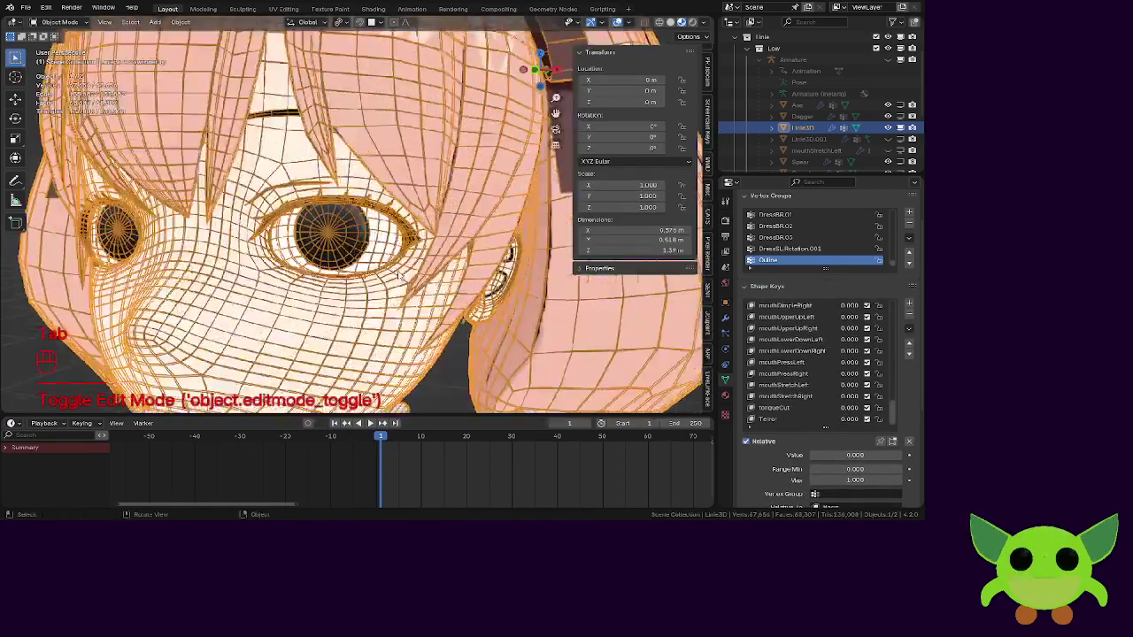
Separate the selected iris faces into their own object and view the eyes up close from the front.
key("Tab")
key("p")
left_click(317, 255)
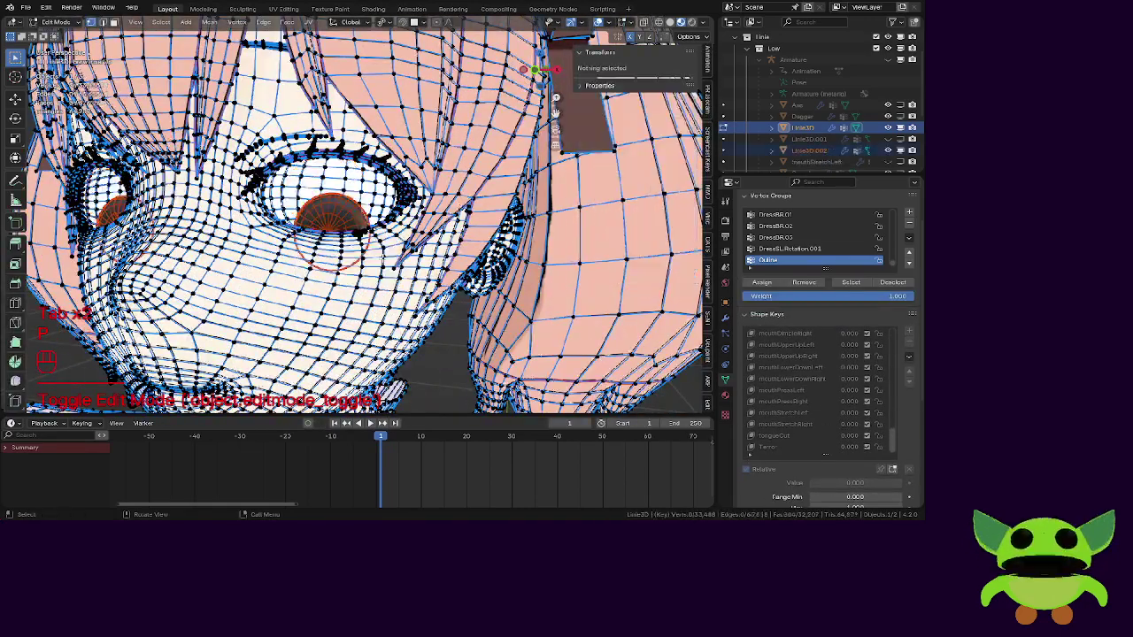
key("Tab")
key("KP_1")
scroll(266, 225, "up", 5)
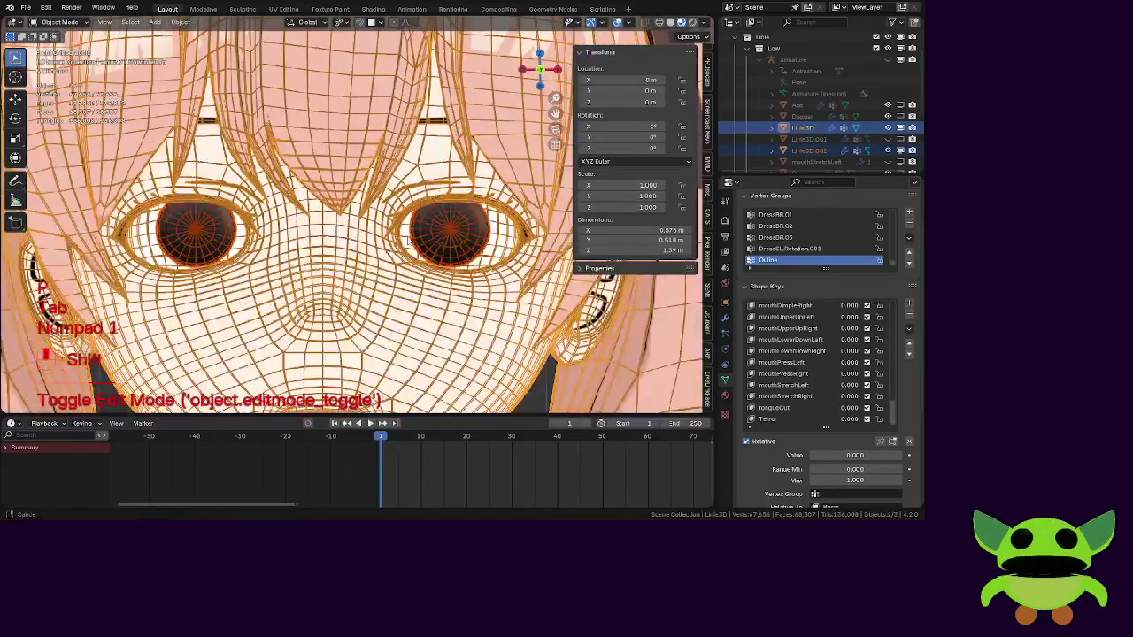
middle_click_drag(399, 235, 315, 269, "shift")
scroll(357, 274, "up", 3)
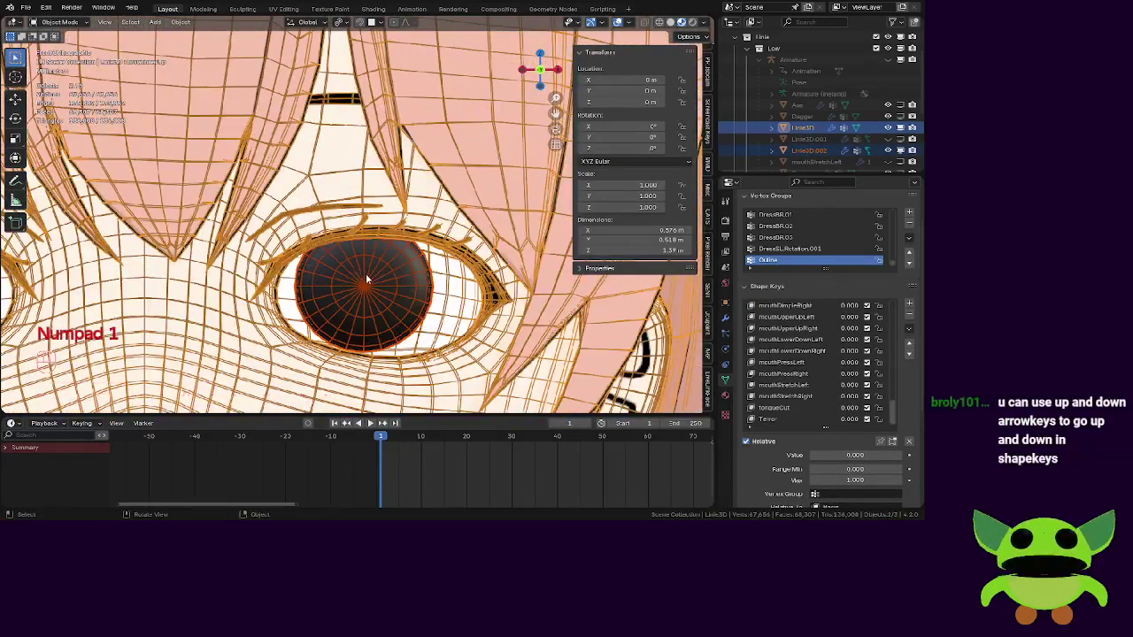
Select the separated iris object and disable its Solidify modifier in the viewport.
key("Tab")
key("Tab")
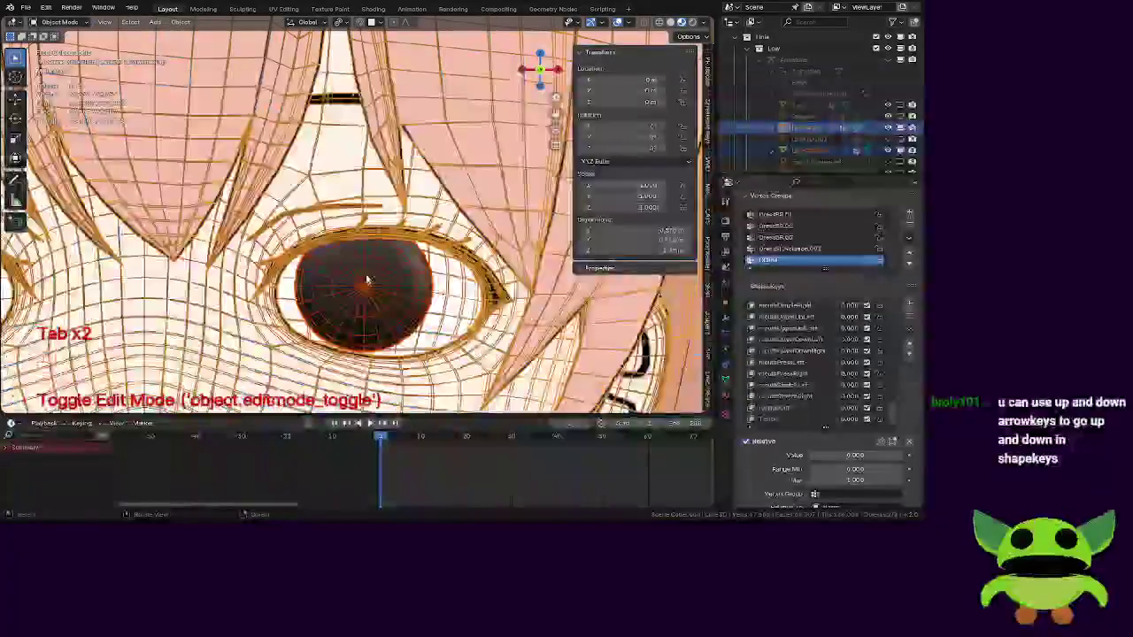
left_click(368, 280)
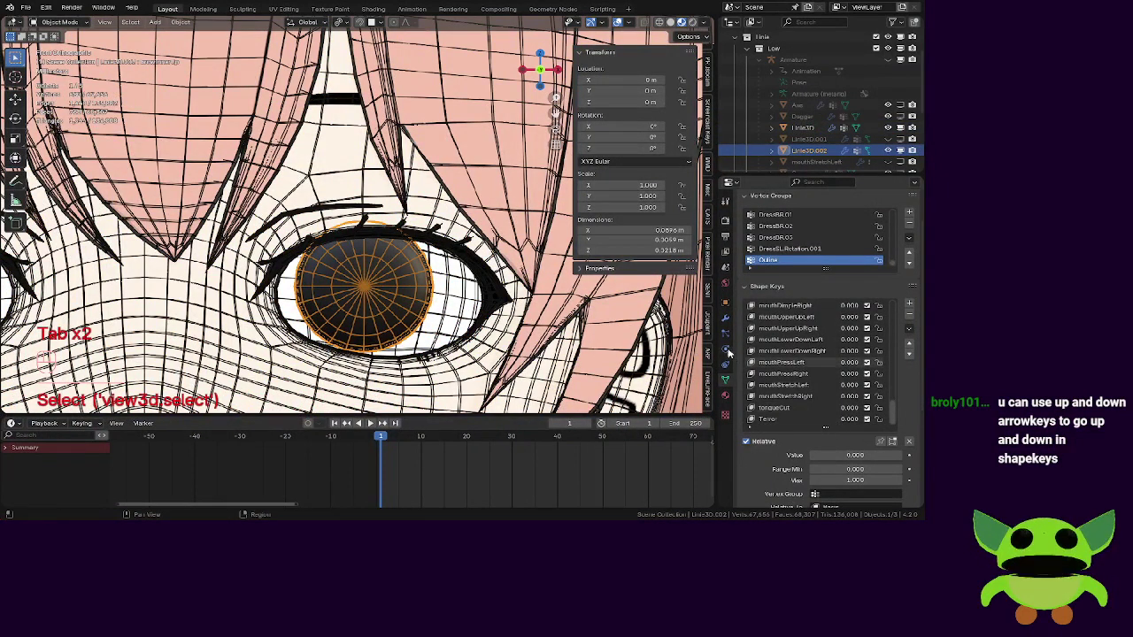
left_click(724, 317)
left_click(859, 209)
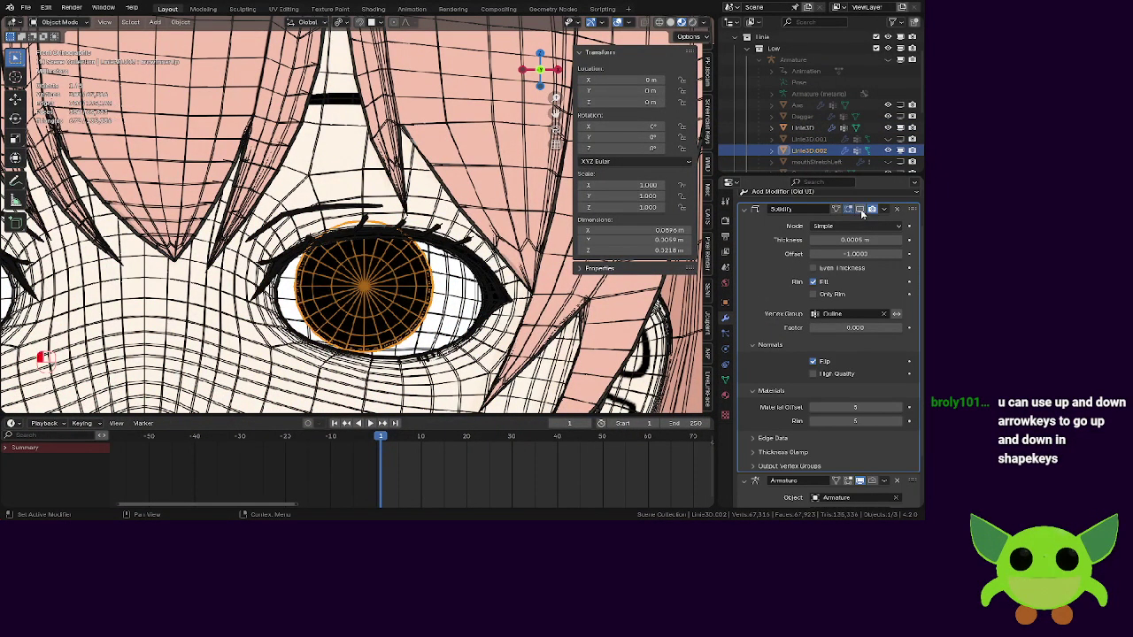
Enable Camera backface culling for the Face material on the separated iris object.
left_click(725, 380)
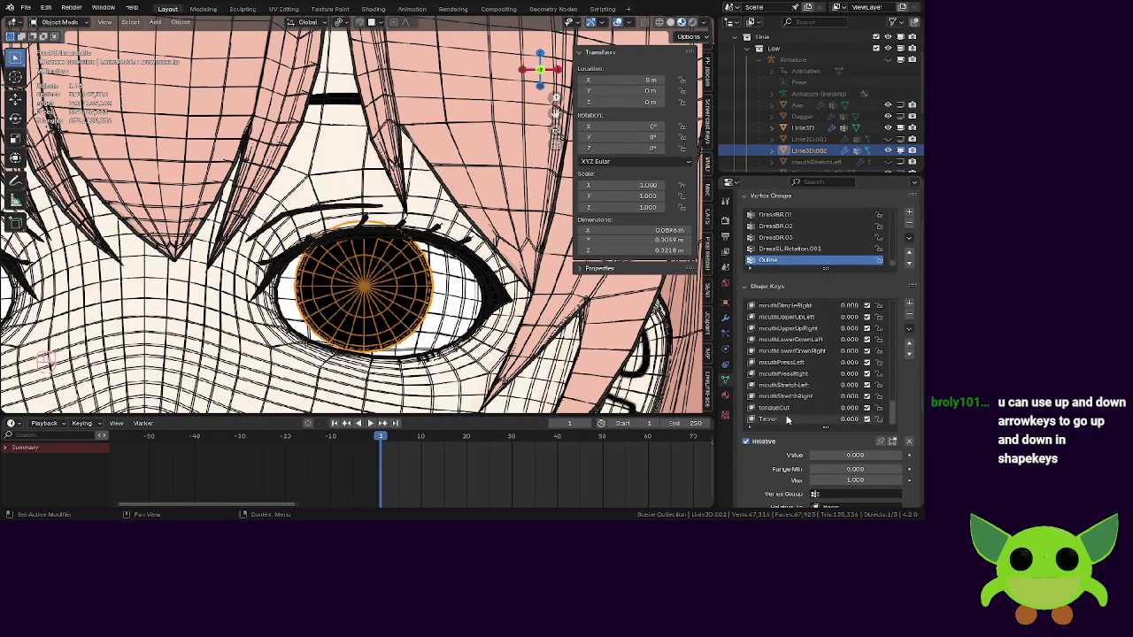
left_click(726, 321)
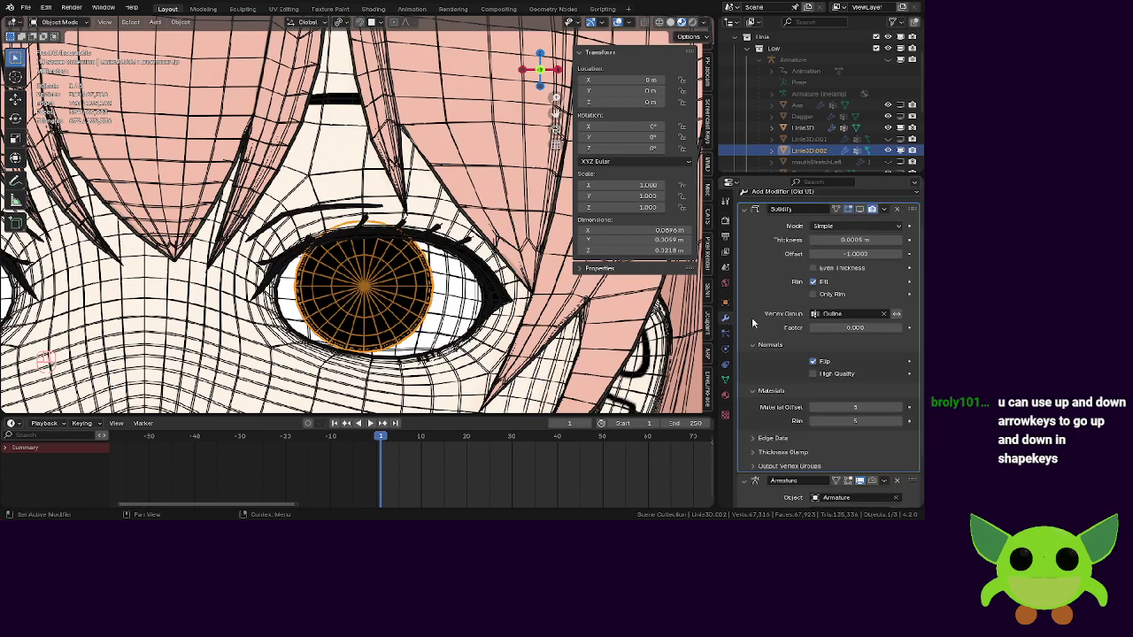
left_click(726, 379)
left_click(726, 396)
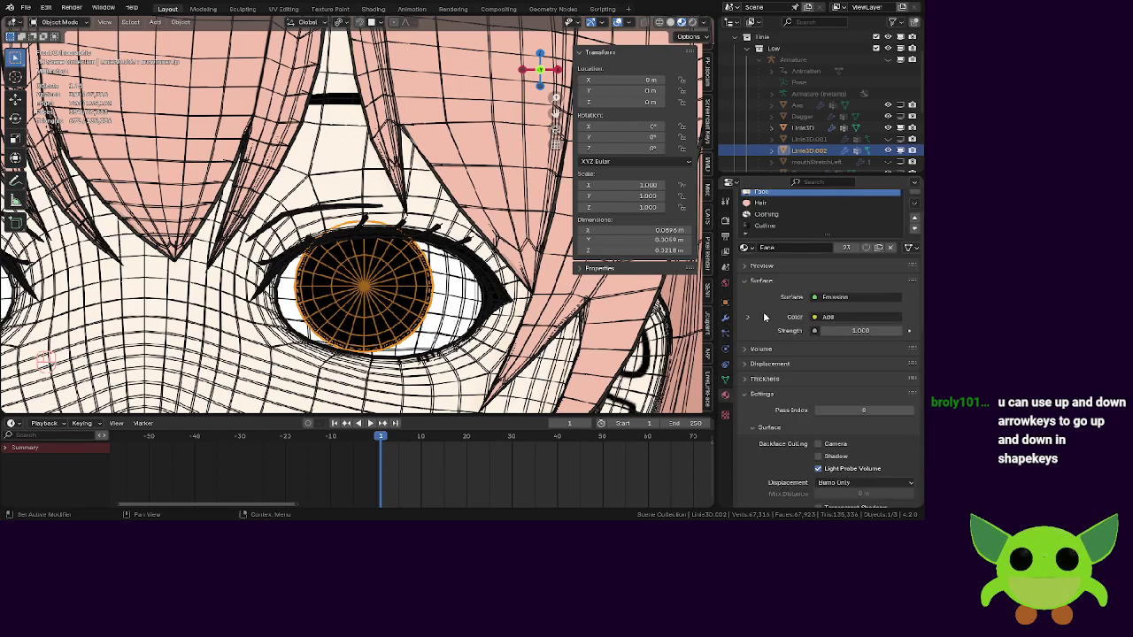
scroll(816, 367, "down", 3)
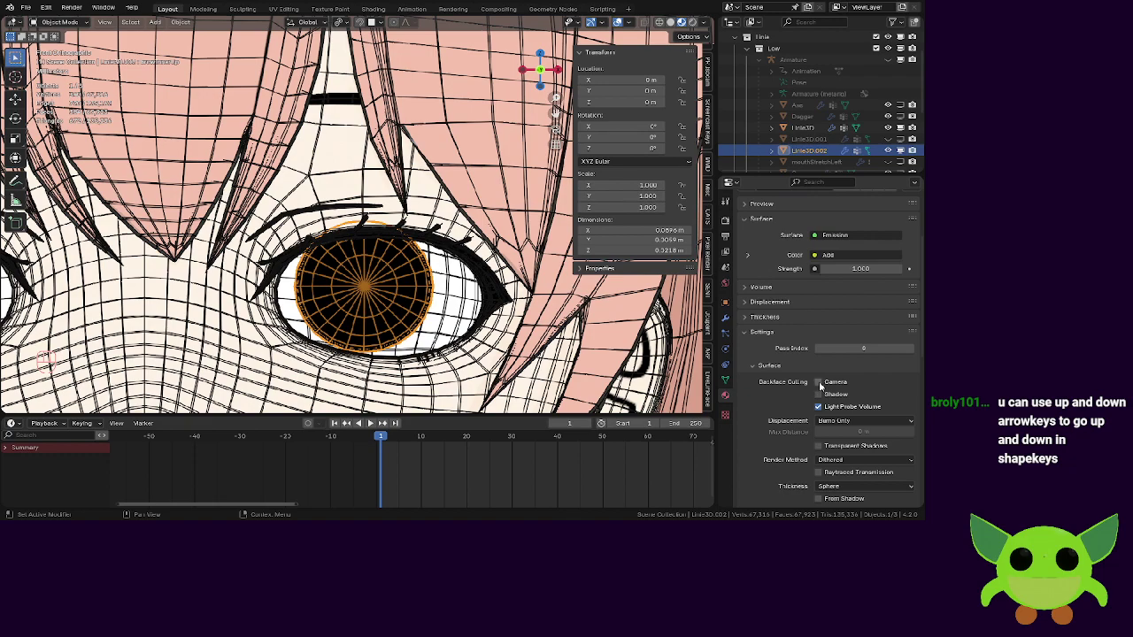
left_click(819, 382)
Switch the viewport to Solid shading and save the file.
scroll(413, 238, "down", 8)
key("z")
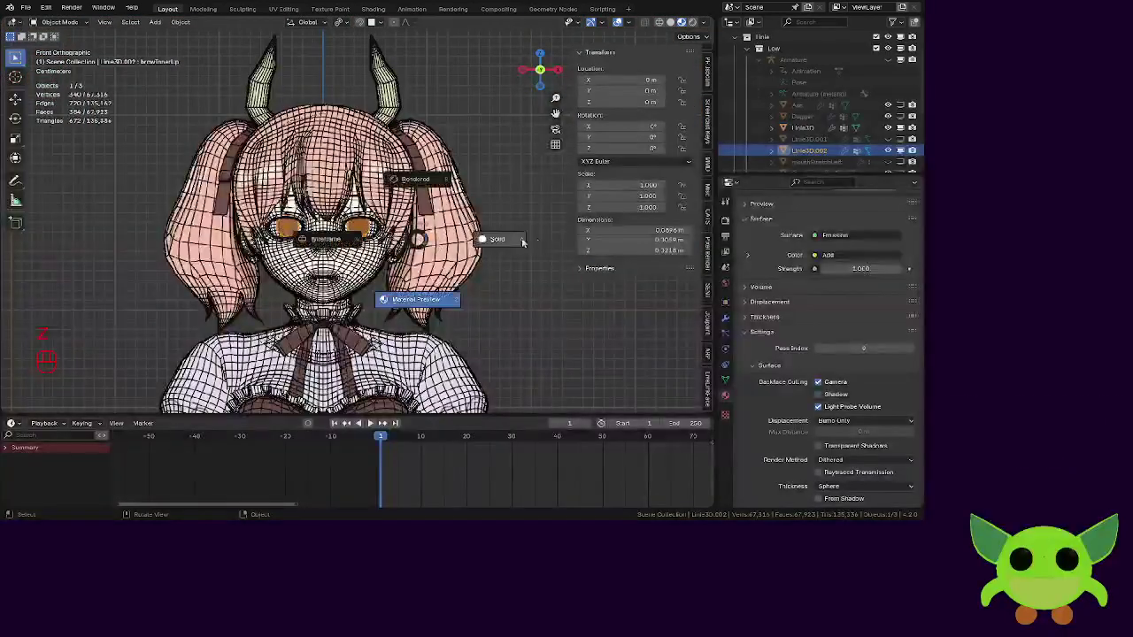
left_click(521, 241)
key("ctrl+s")
left_click(461, 245)
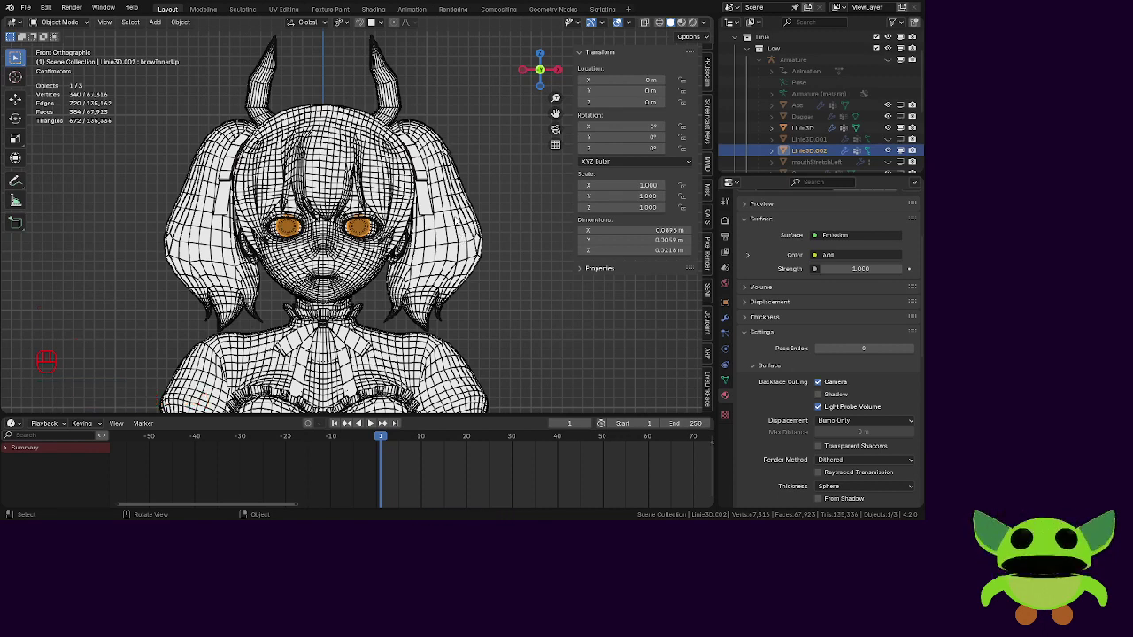
Return the viewport to Material Preview shading and check the irises up close and at a distance.
scroll(358, 213, "up", 8)
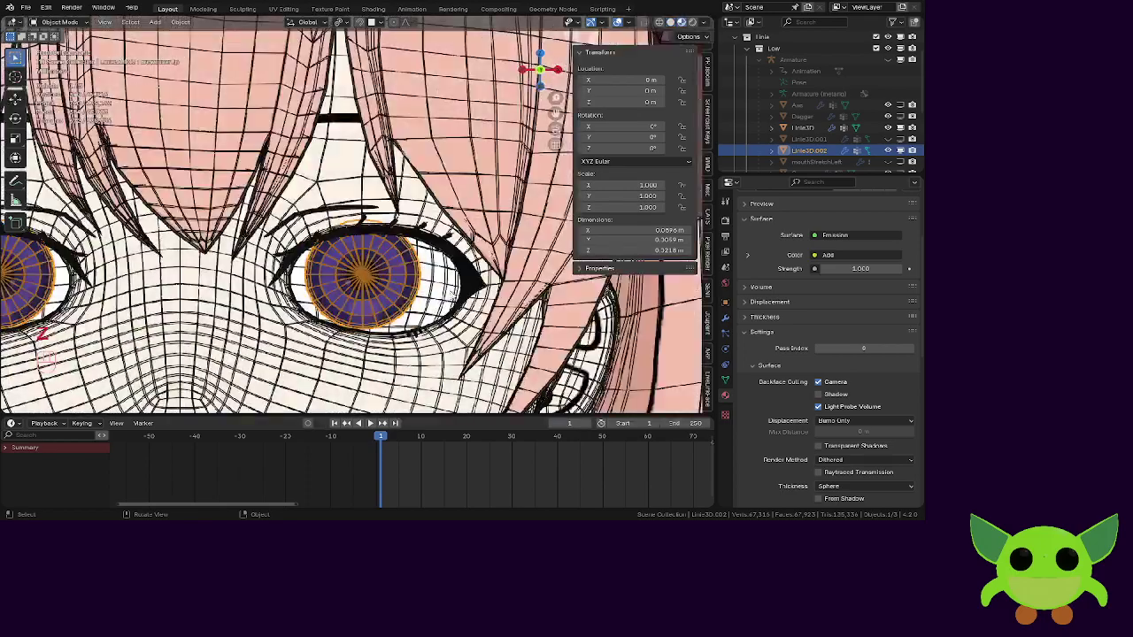
scroll(531, 300, "down", 6)
scroll(416, 213, "up", 7)
scroll(416, 212, "down", 7)
middle_click_drag(422, 217, 463, 156)
Turn off the wireframe overlay, hide the sidebar and clear the object selection.
left_click(627, 24)
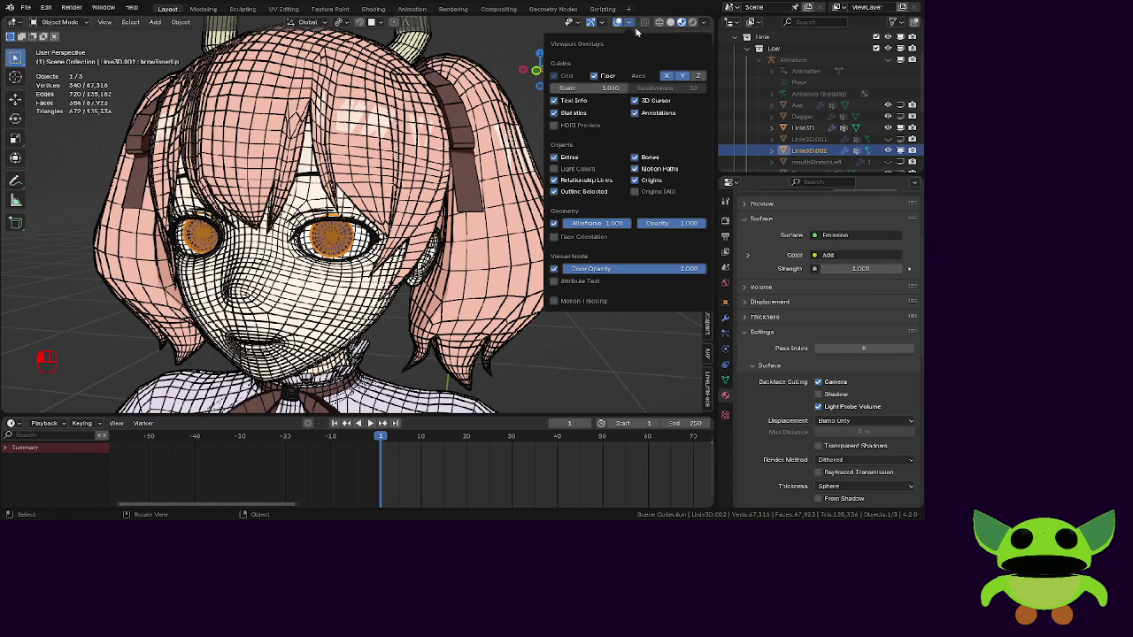
left_click(554, 223)
middle_click_drag(496, 217, 404, 230)
key("n")
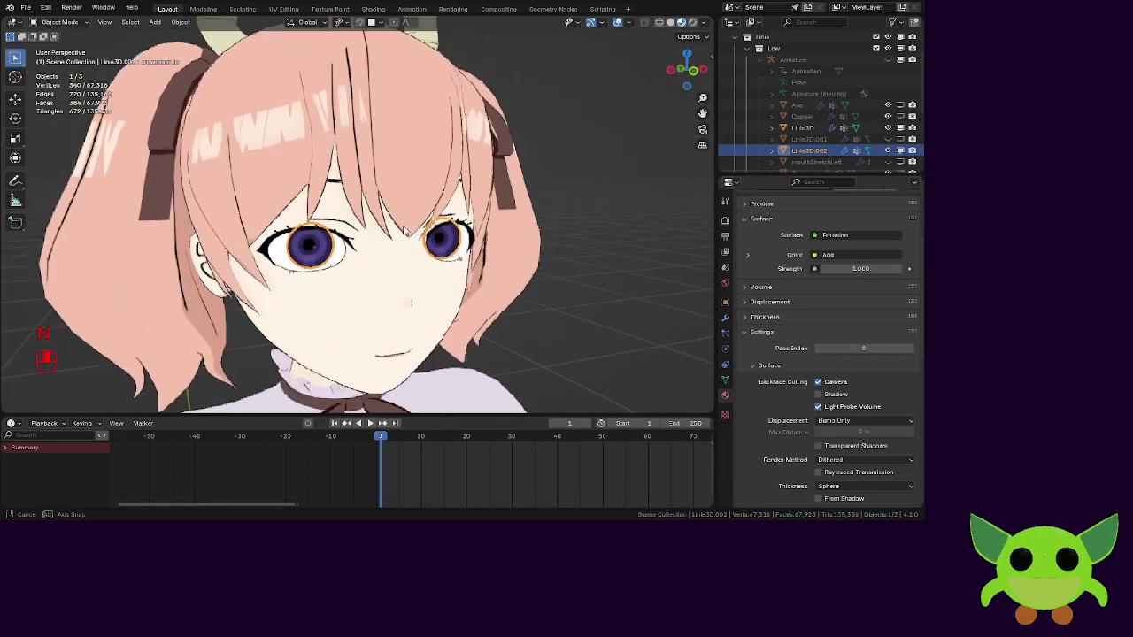
left_click(597, 314)
Inspect the irises and the surrounding outlines from several angles and up close.
scroll(597, 314, "down", 4)
middle_click_drag(480, 231, 296, 159)
scroll(296, 159, "up", 4)
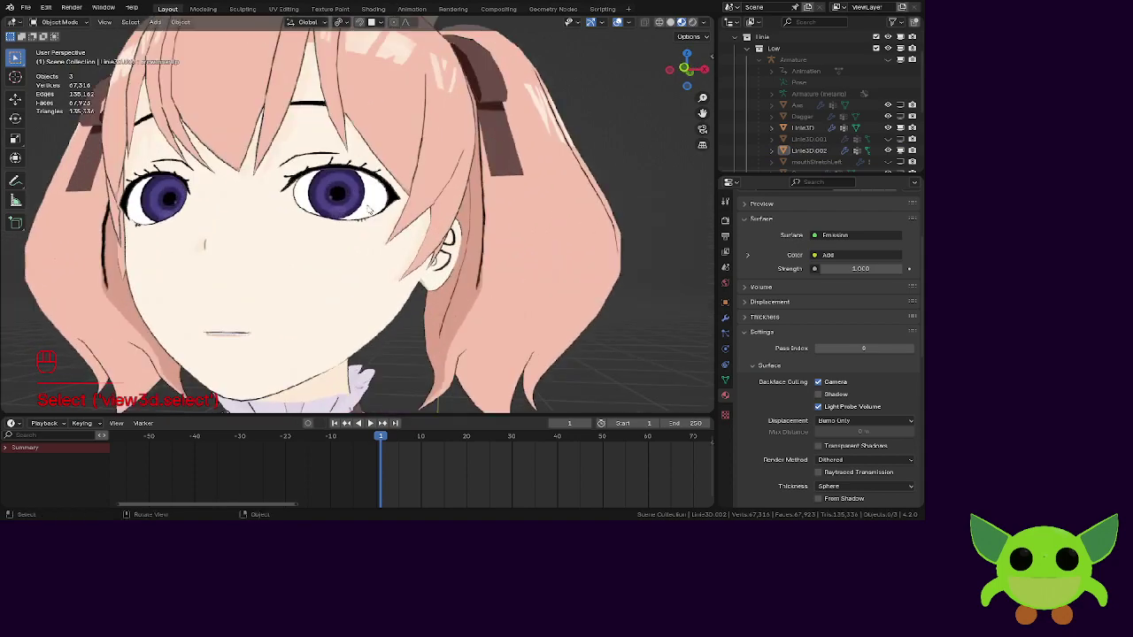
middle_click_drag(368, 206, 354, 239)
scroll(354, 239, "up", 6)
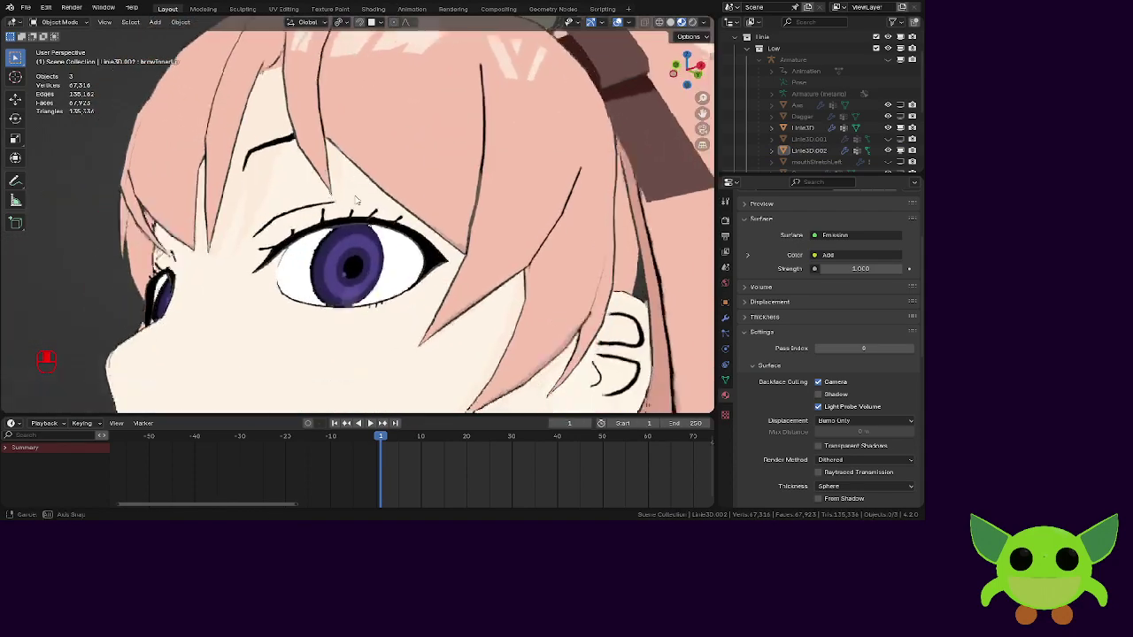
scroll(358, 189, "up", 3)
scroll(358, 189, "down", 3)
Put the main character mesh into Weight Paint mode and reduce the brush radius to 55 px.
left_click(179, 50)
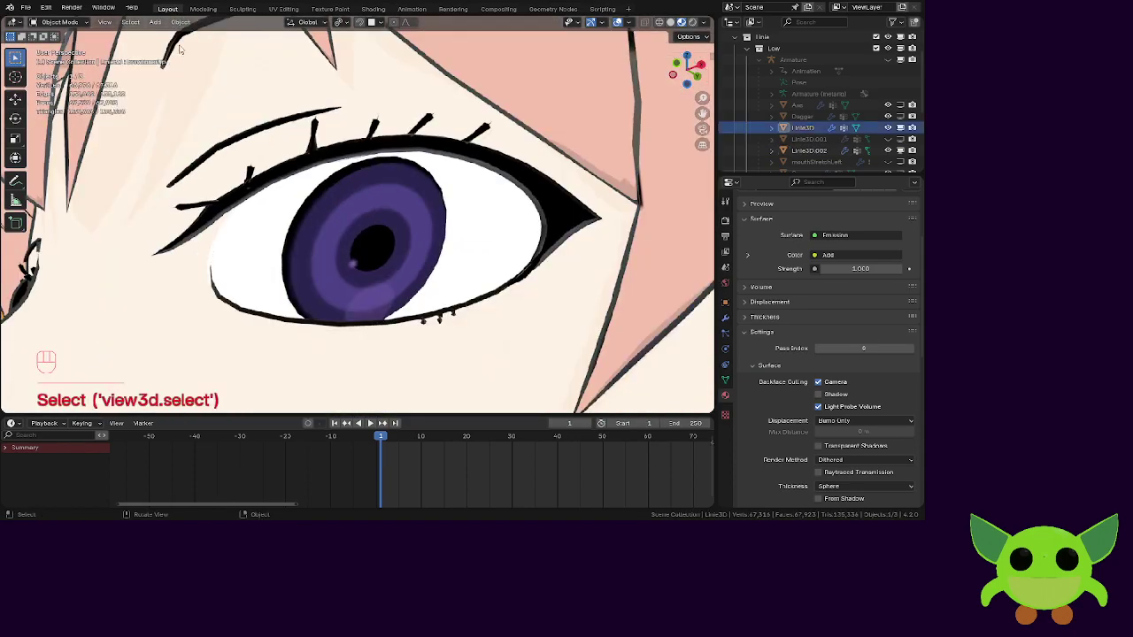
left_click(63, 23)
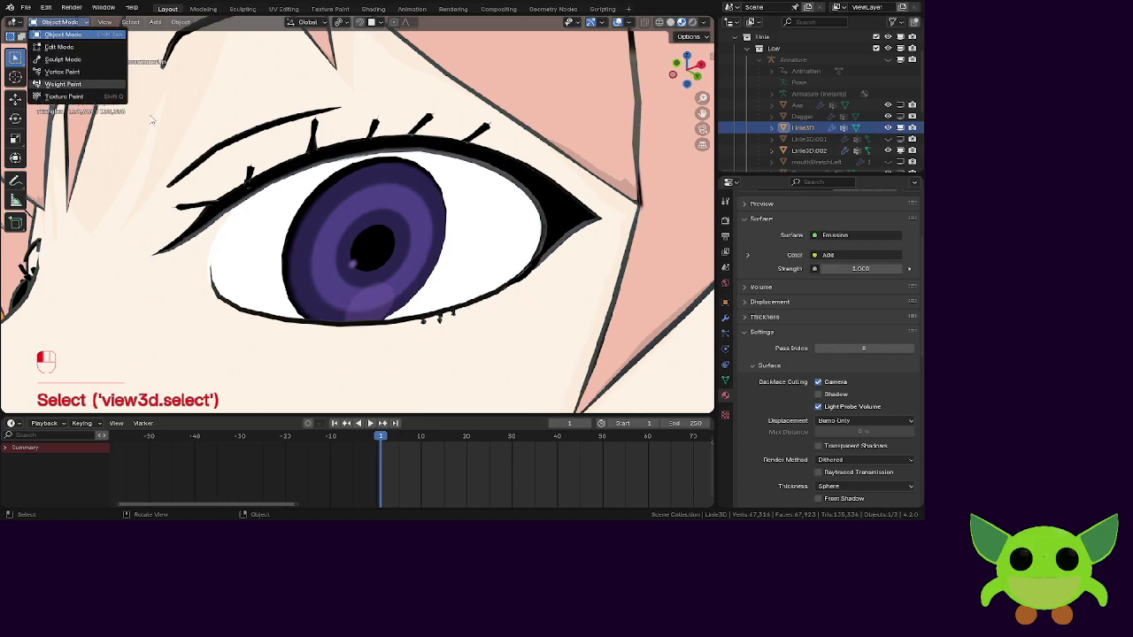
left_click(62, 84)
middle_click_drag(332, 138, 344, 194, "shift")
scroll(344, 194, "up", 3)
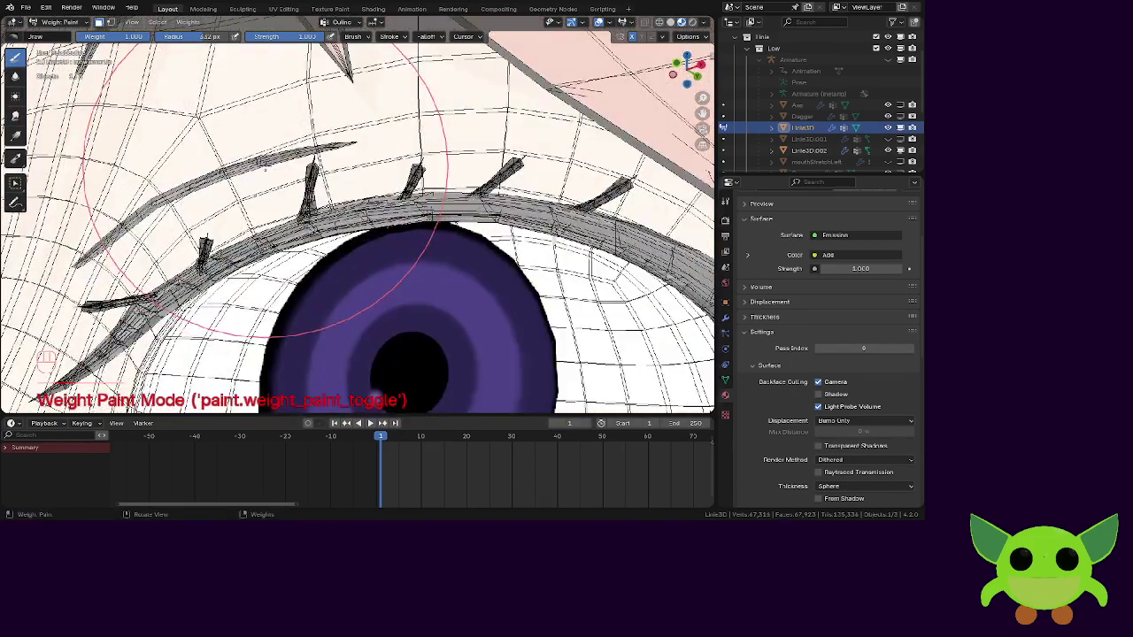
key("f")
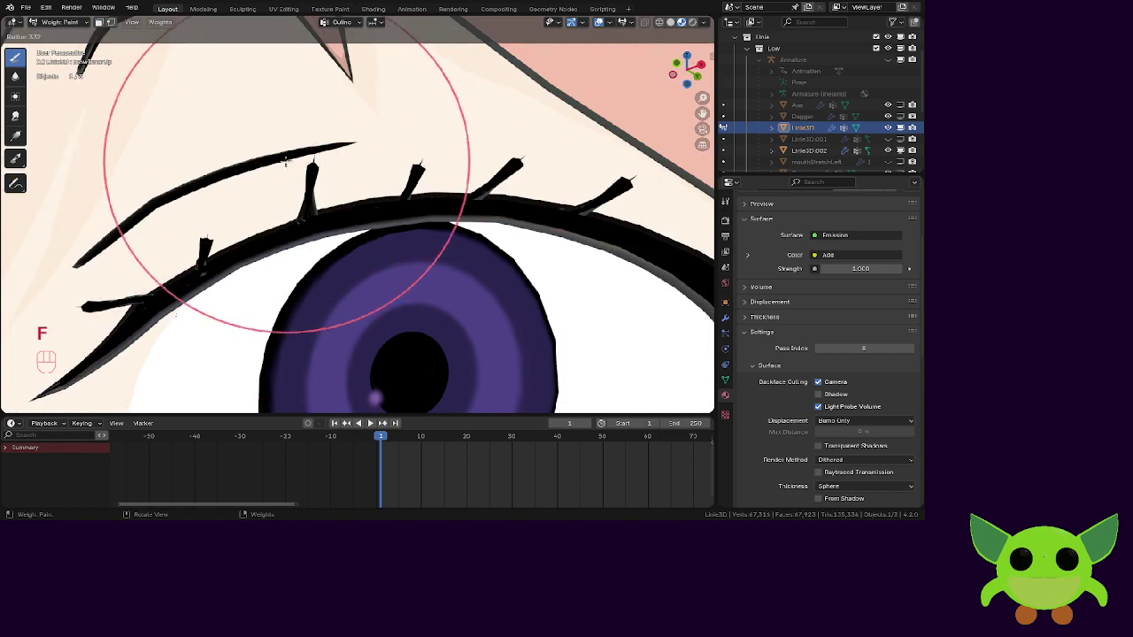
left_click(149, 145)
Paint the tips of the upper eyelashes above the iris with weight 1.000 in the outline vertex group.
scroll(229, 160, "up", 3)
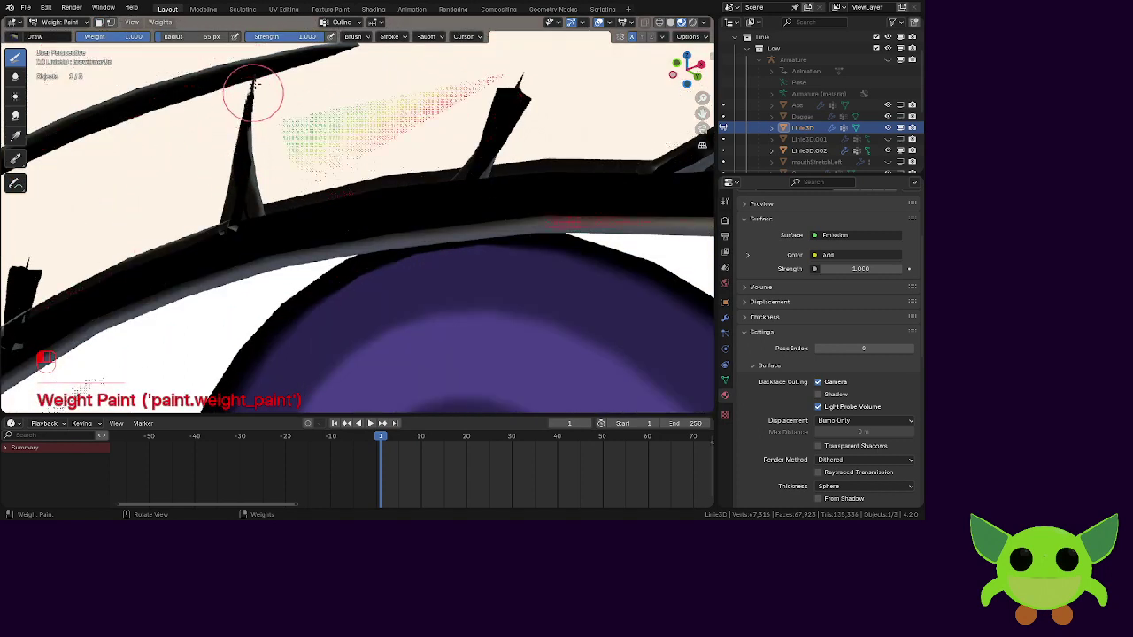
middle_click_drag(301, 139, 275, 159, "shift")
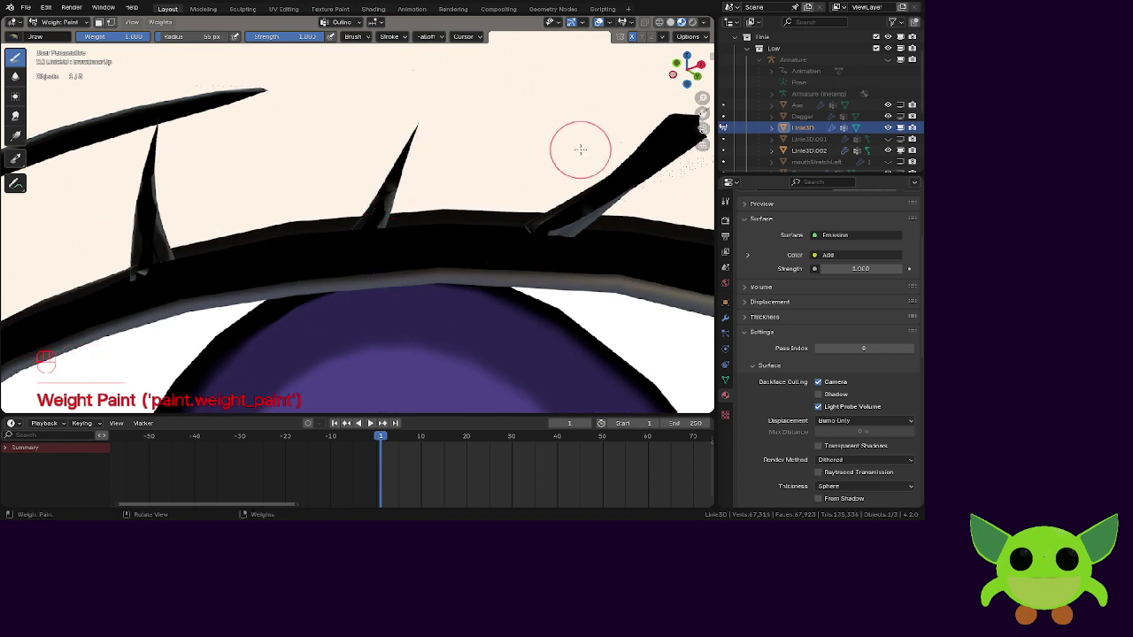
scroll(578, 159, "down", 3)
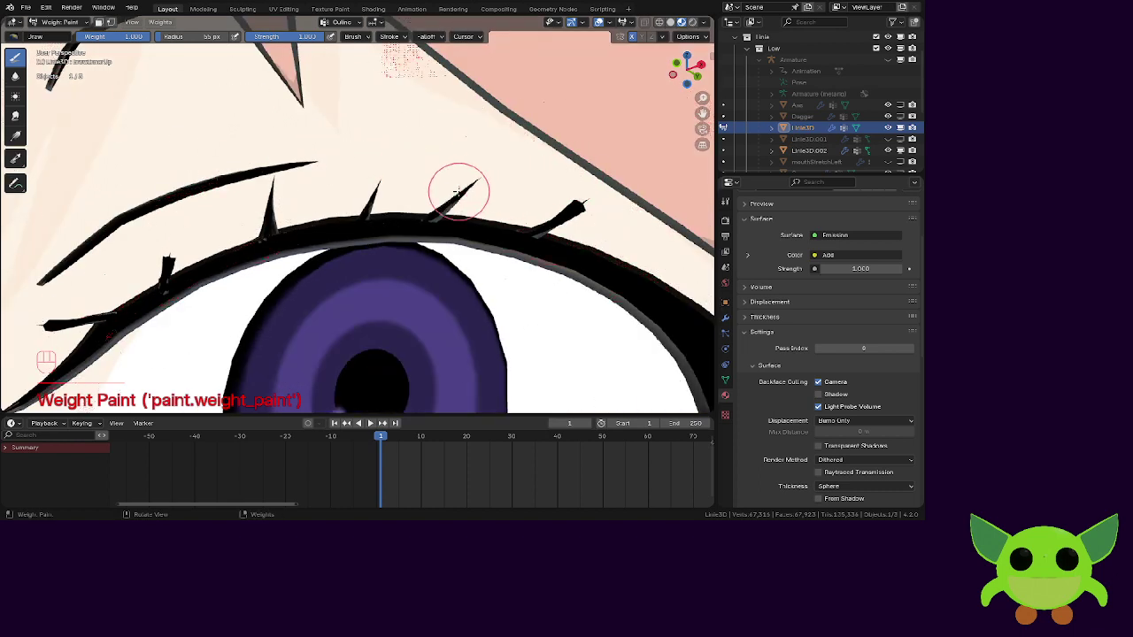
middle_click_drag(207, 247, 442, 342, "shift")
Paint outline weight 1.000 over the inner end of the eyebrow.
scroll(297, 258, "down", 6)
middle_click_drag(374, 301, 337, 199, "shift")
middle_click_drag(416, 337, 431, 288)
scroll(451, 241, "up", 3)
scroll(431, 288, "up", 1)
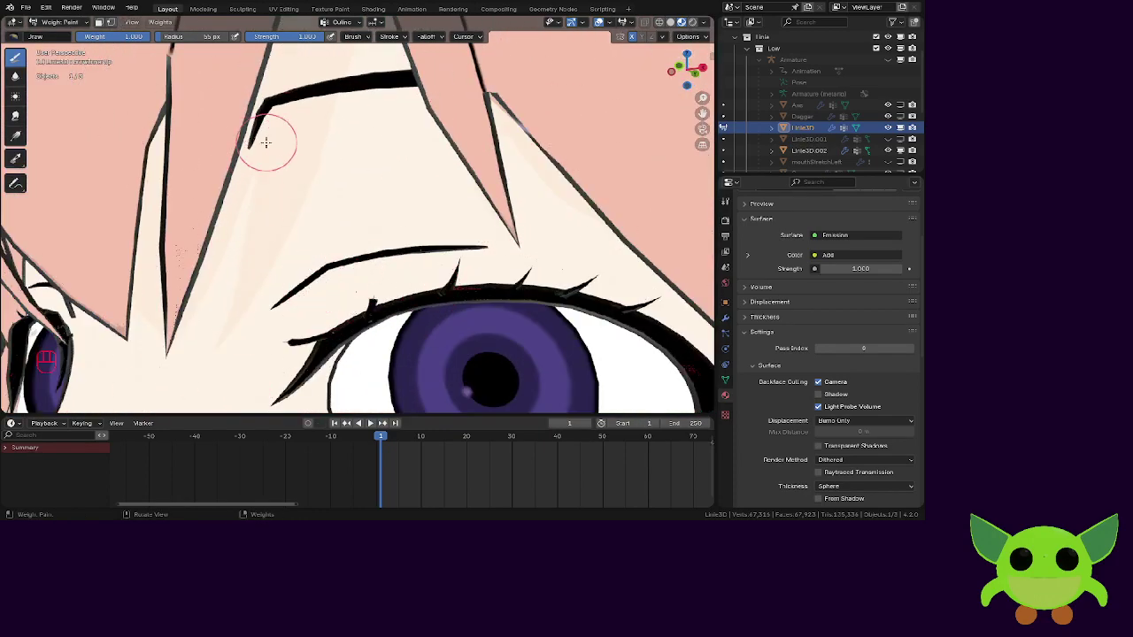
left_click_drag(268, 118, 252, 161)
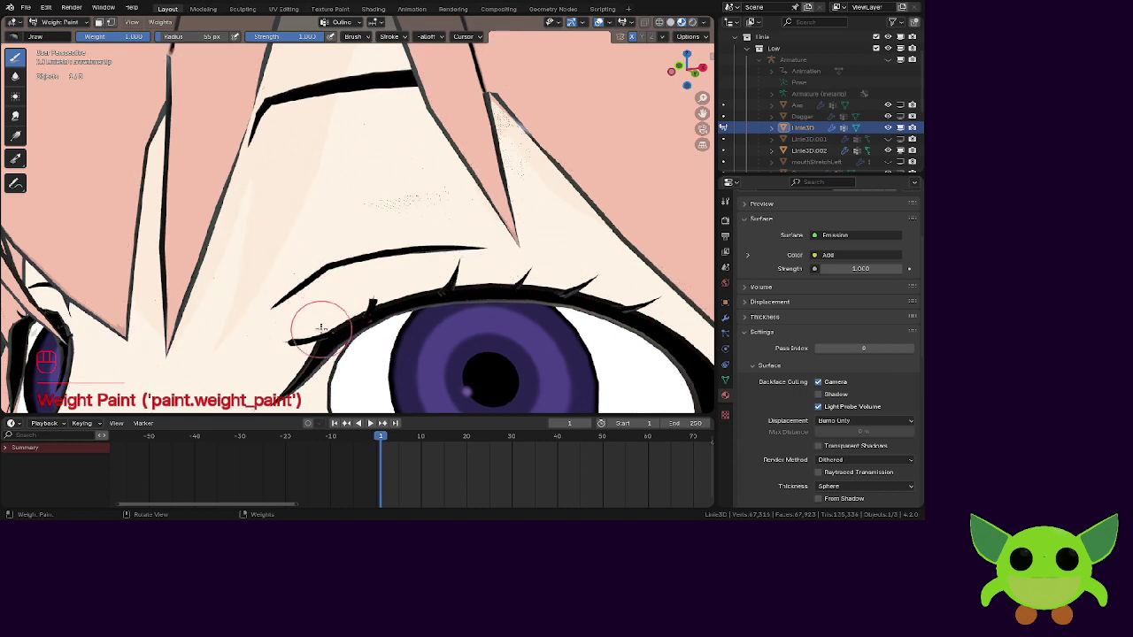
Paint outline weight 1.000 on the lashes at the inner corner of the eye and check the whole eye.
middle_click_drag(322, 329, 246, 264)
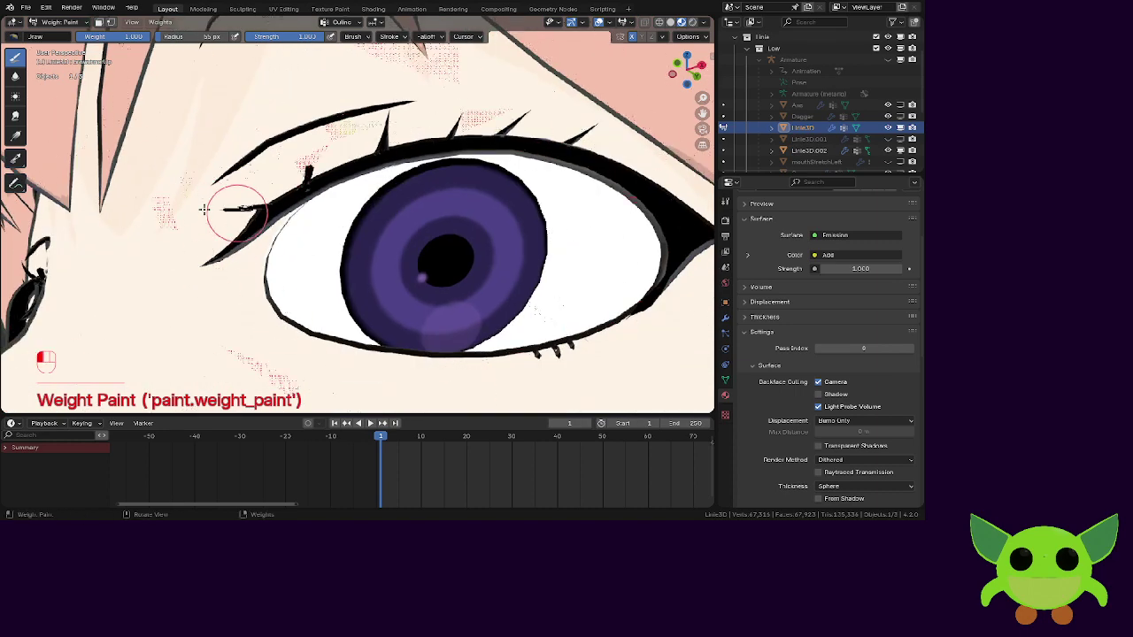
scroll(309, 171, "down", 2)
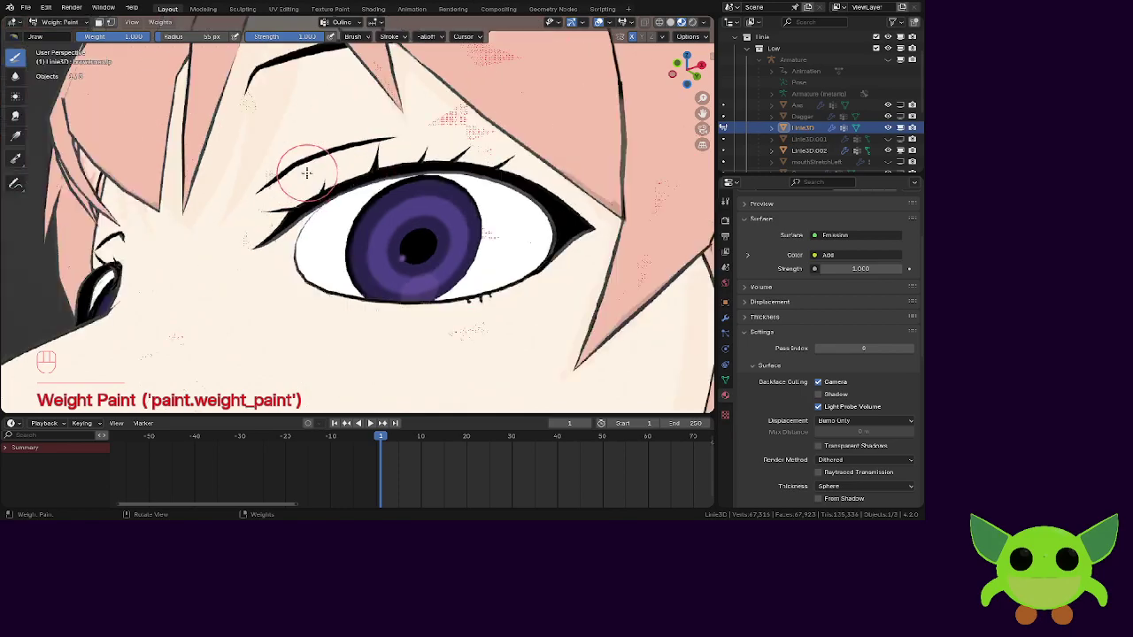
middle_click_drag(306, 173, 452, 354)
middle_click_drag(451, 354, 412, 265, "shift")
middle_click_drag(413, 265, 271, 251)
scroll(441, 238, "up", 3)
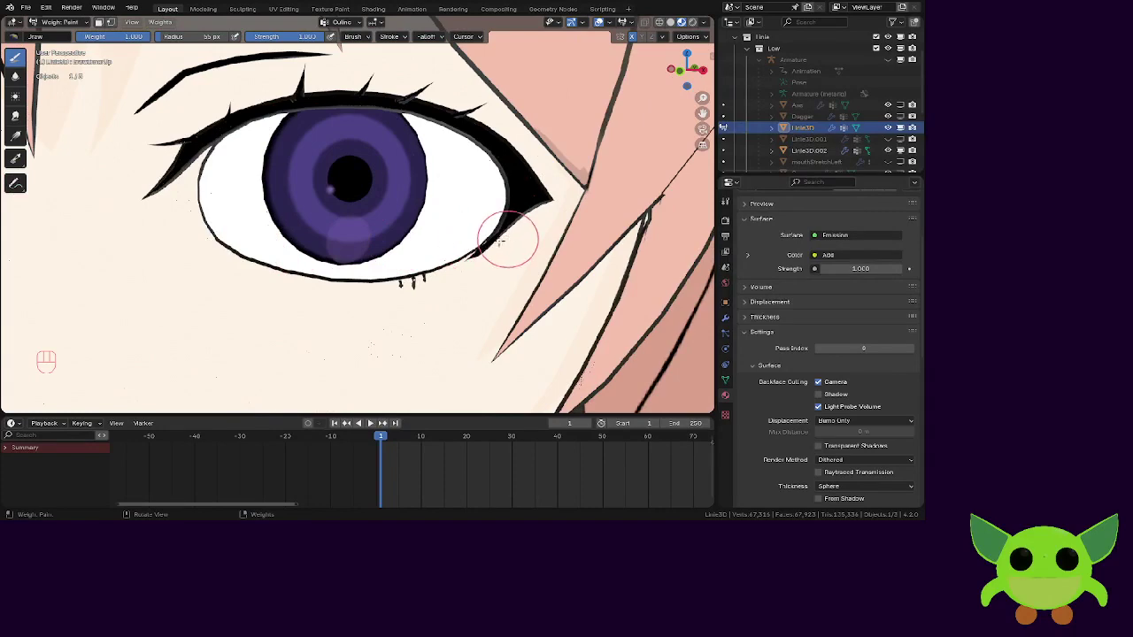
Paint outline weight 1.000 over the lower lash line at the outer corner of the eye and check the eye.
left_click_drag(500, 240, 469, 257)
middle_click_drag(485, 263, 560, 278, "shift")
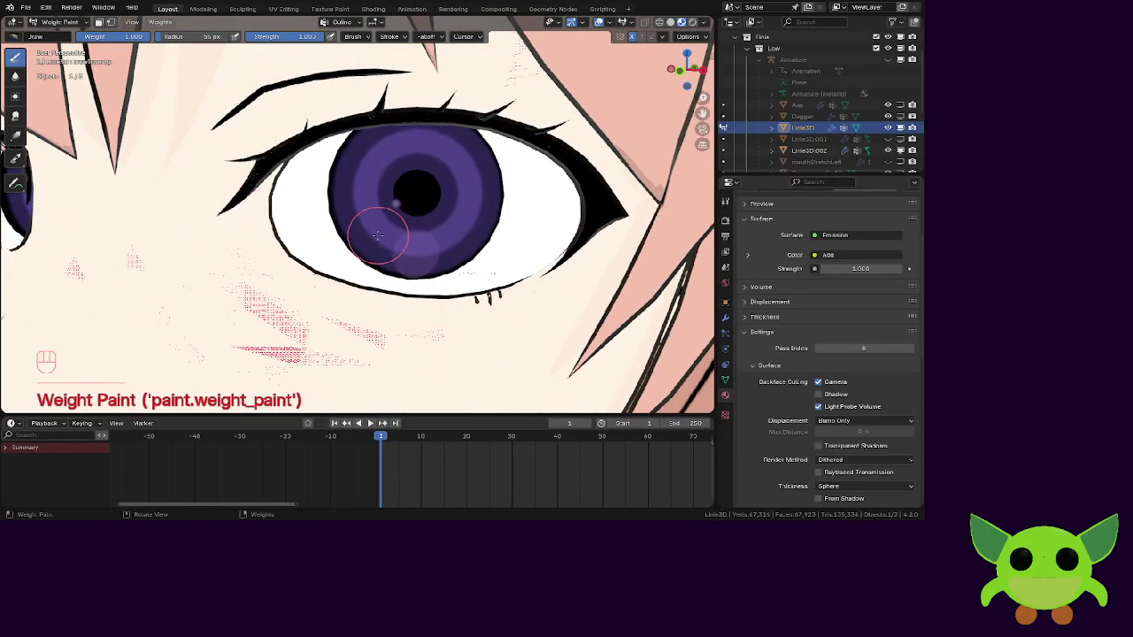
middle_click_drag(378, 235, 399, 207)
scroll(399, 207, "up", 2)
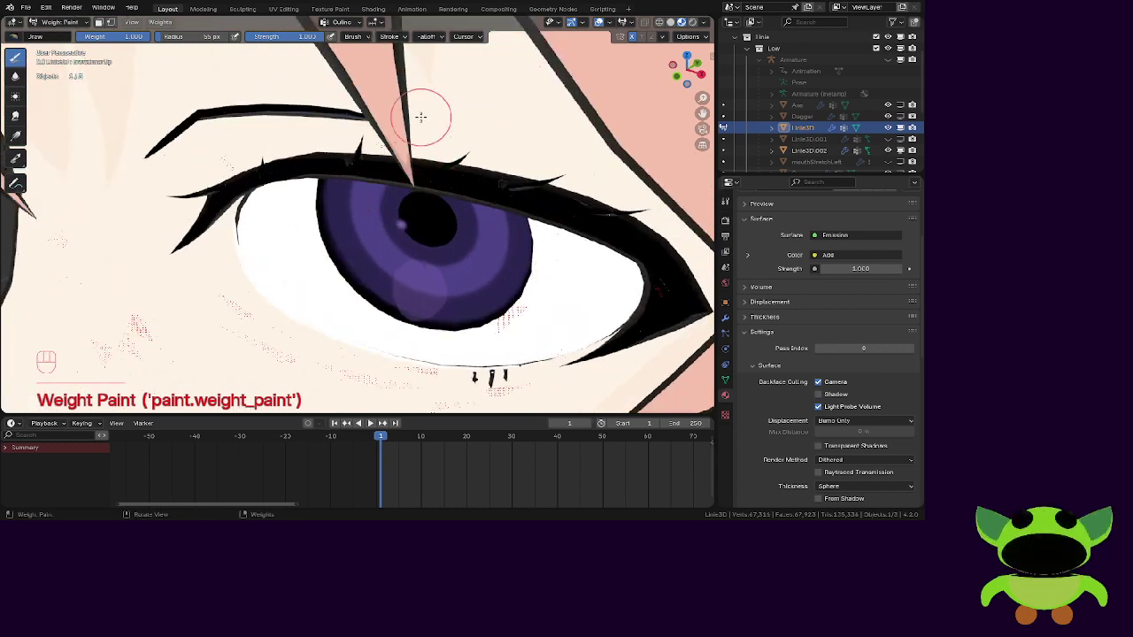
Paint outline weight 1.000 along the eye's lower outline, from the inner corner to the small lower lashes.
mouse_move(280, 270)
middle_mouse_down()
mouse_move(289, 235)
mouse_move(344, 225)
middle_mouse_up()
left_click(331, 215)
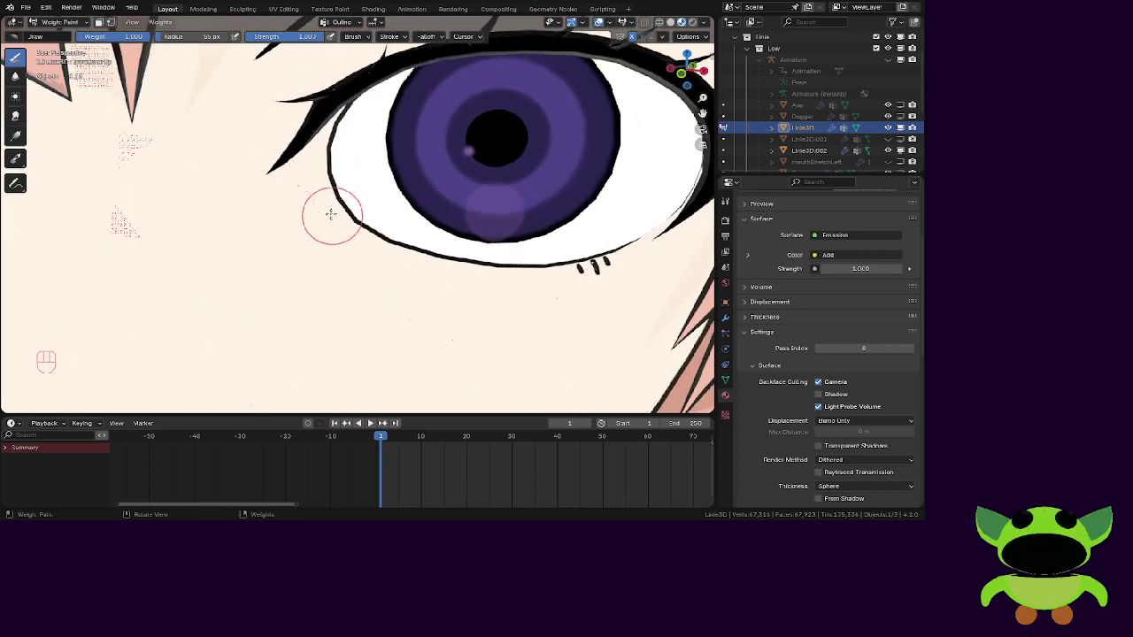
left_click(333, 182)
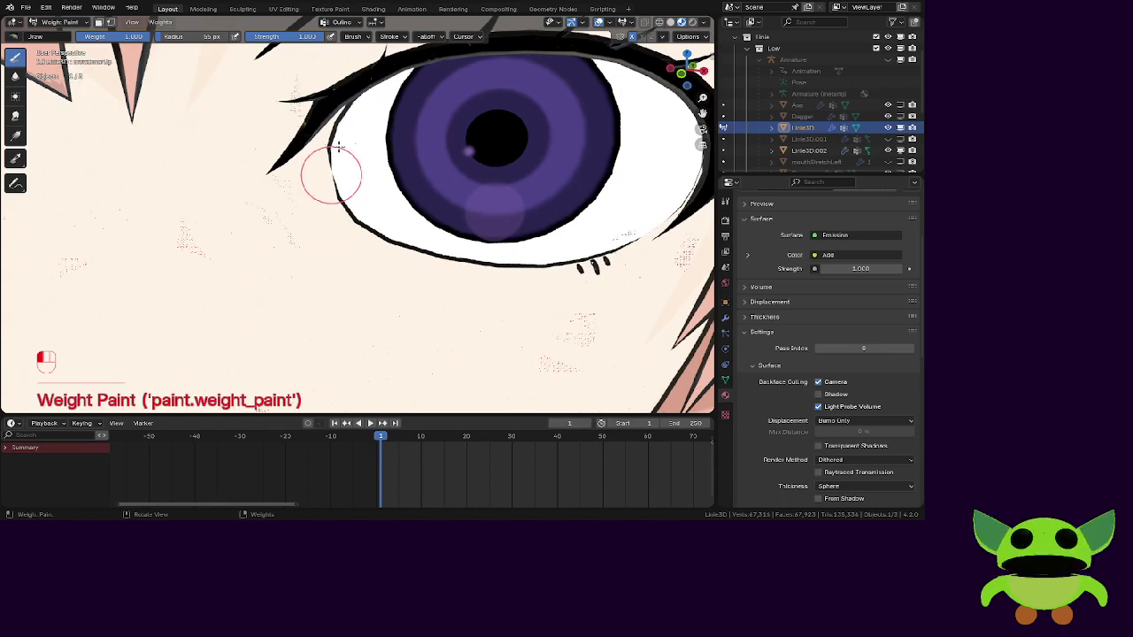
left_click_drag(339, 147, 339, 131)
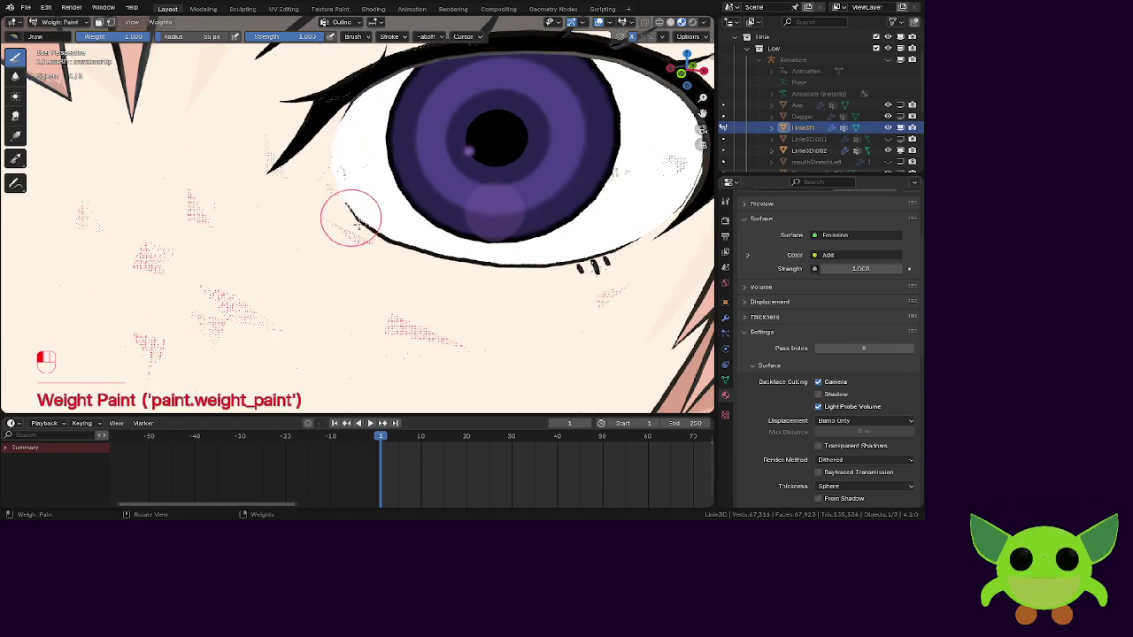
left_click_drag(459, 260, 507, 265)
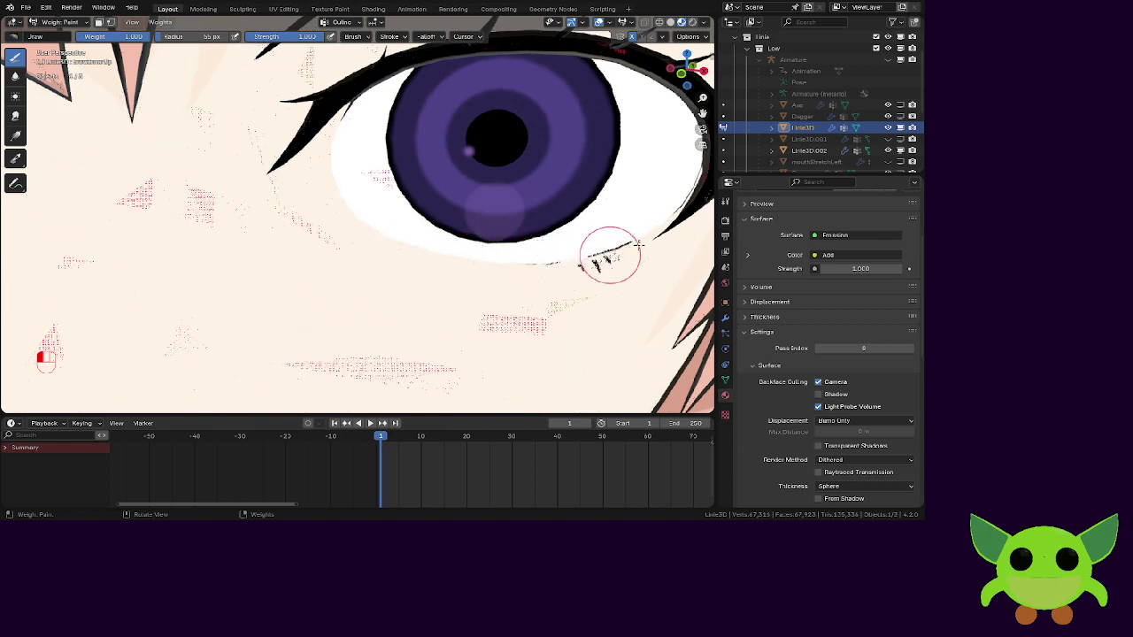
left_click_drag(610, 254, 627, 245)
left_click_drag(534, 265, 549, 267)
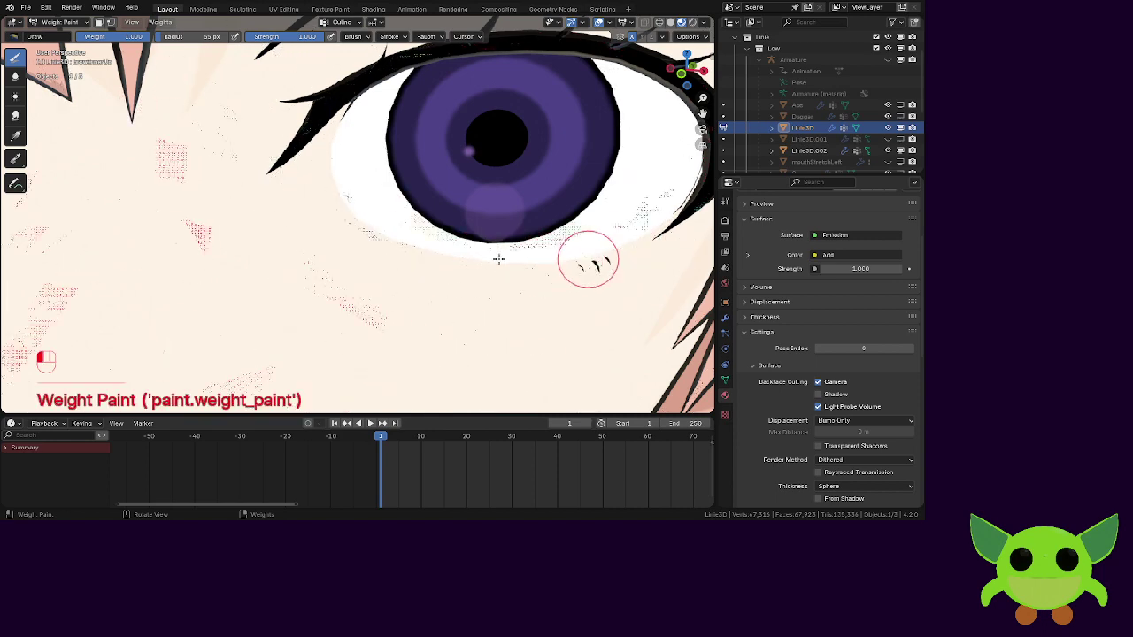
Set the brush strength to 0.500 and paint outline weight on the tip of the hair strand below the eye.
scroll(499, 259, "down", 7)
middle_click_drag(513, 248, 311, 252)
key("KP_1")
scroll(479, 232, "up", 4)
scroll(365, 258, "up", 5)
left_click_drag(314, 242, 286, 257)
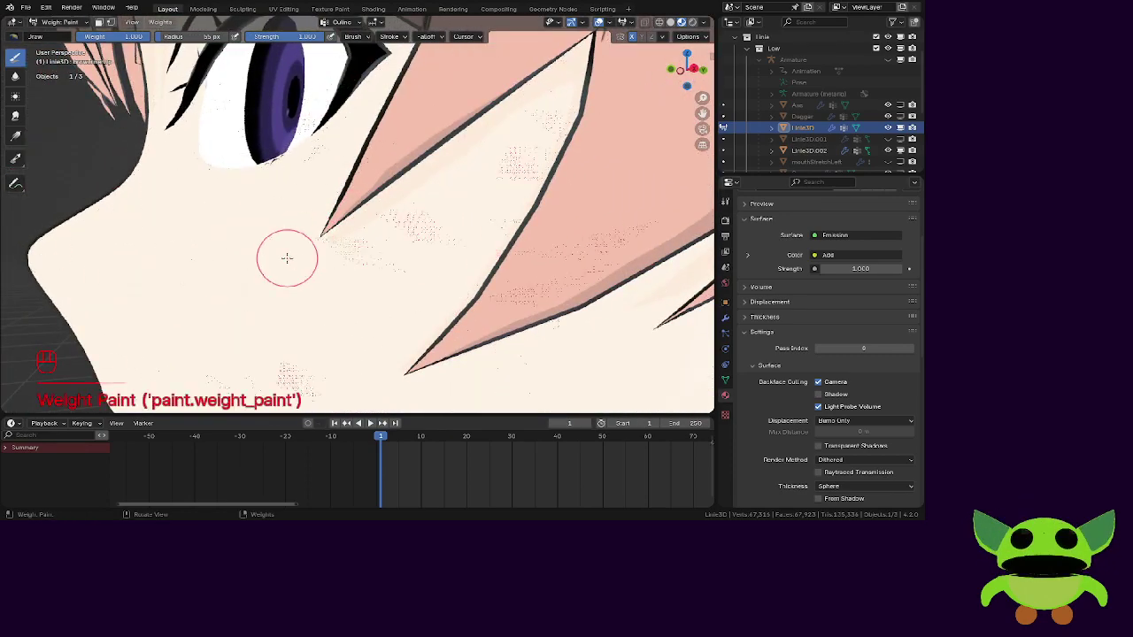
key("ctrl")
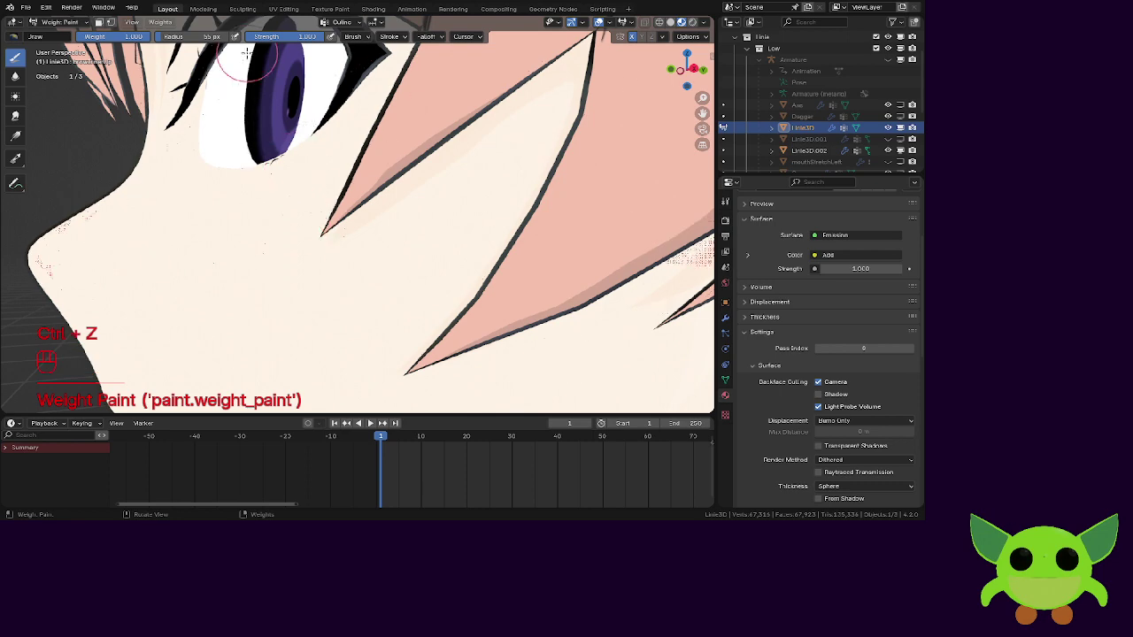
left_click(278, 37)
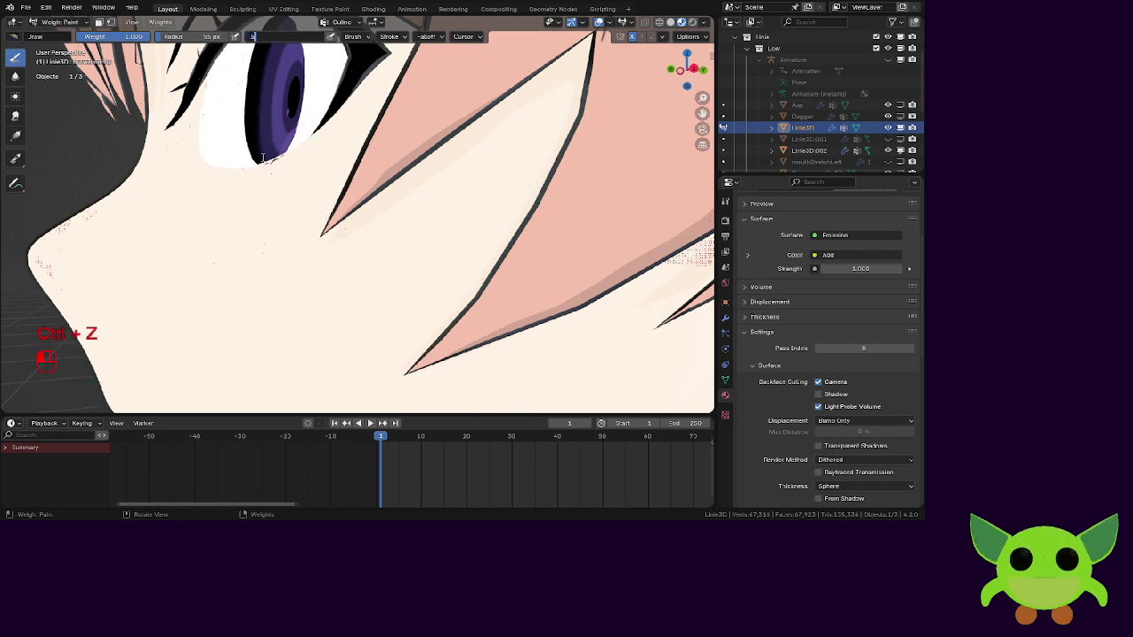
type(".5")
key("Return")
left_click_drag(286, 266, 318, 239)
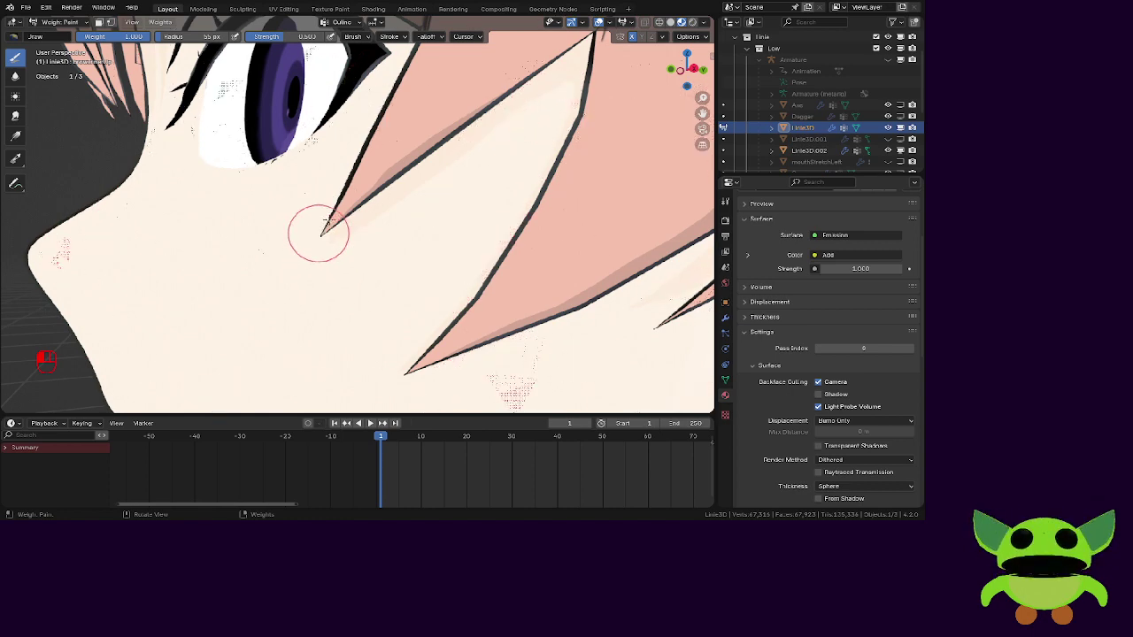
left_click_drag(304, 240, 342, 218)
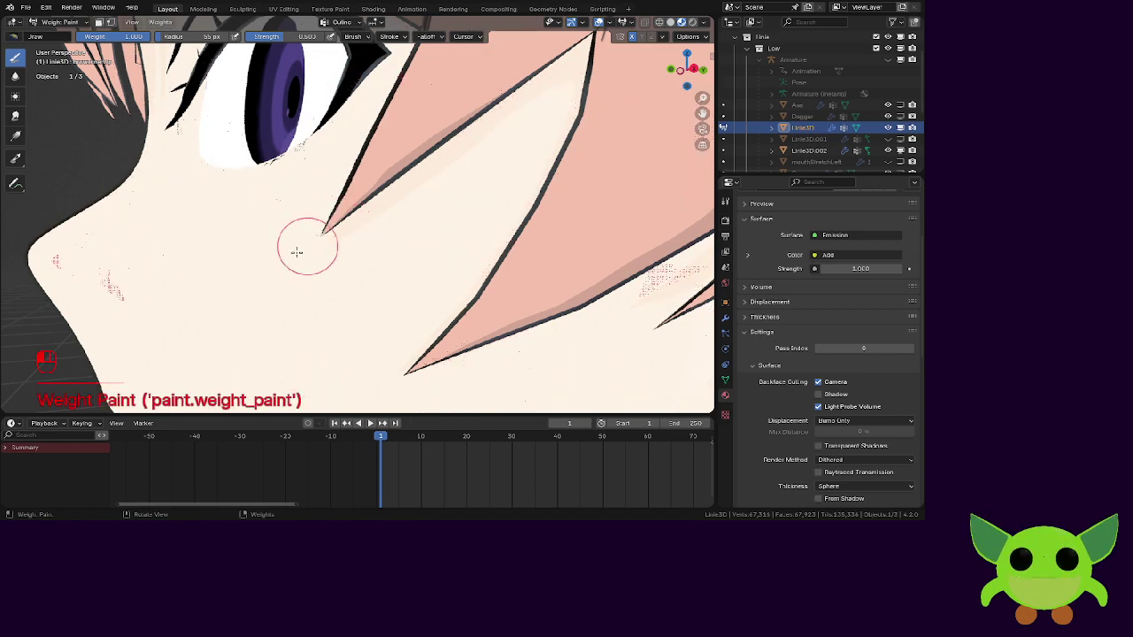
Paint outline weight at 0.500 strength on the tips of the side hair strands across the cheek.
middle_click_drag(296, 252, 348, 223)
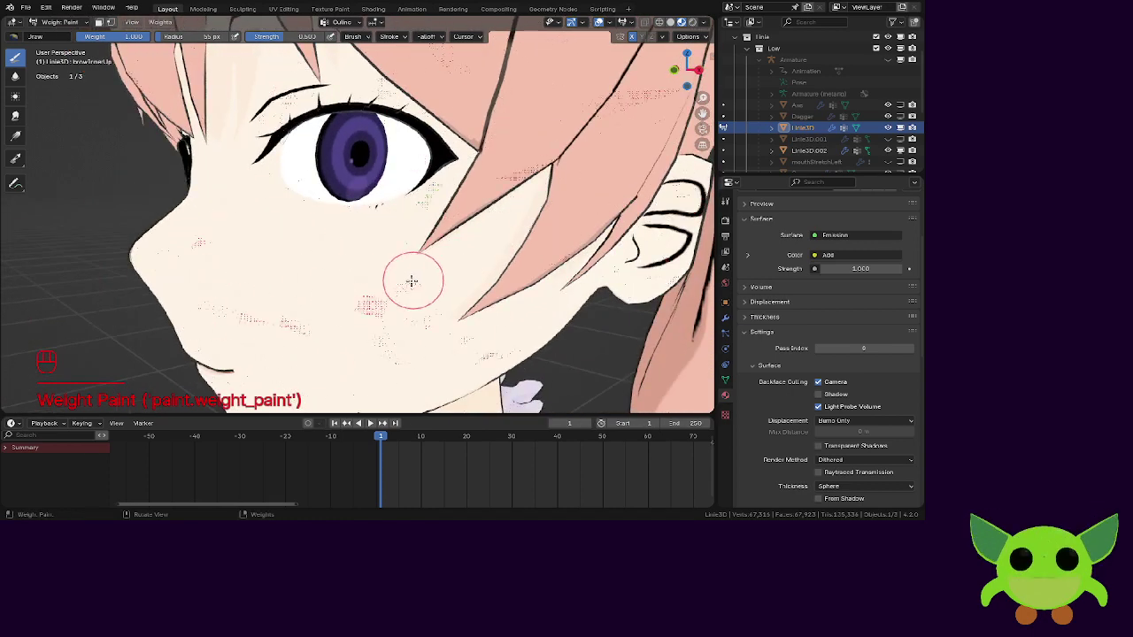
middle_click_drag(412, 281, 390, 270)
scroll(354, 253, "up", 1)
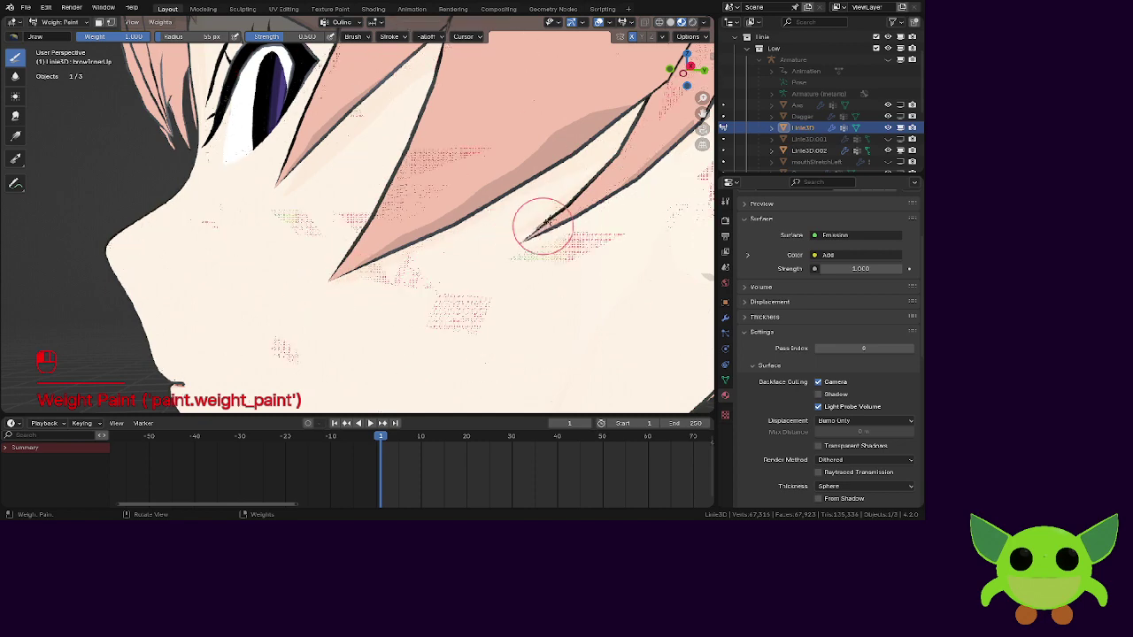
Paint outline weight over the upper end of the hair line on top of the head.
scroll(507, 249, "down", 4)
middle_click_drag(505, 245, 403, 221)
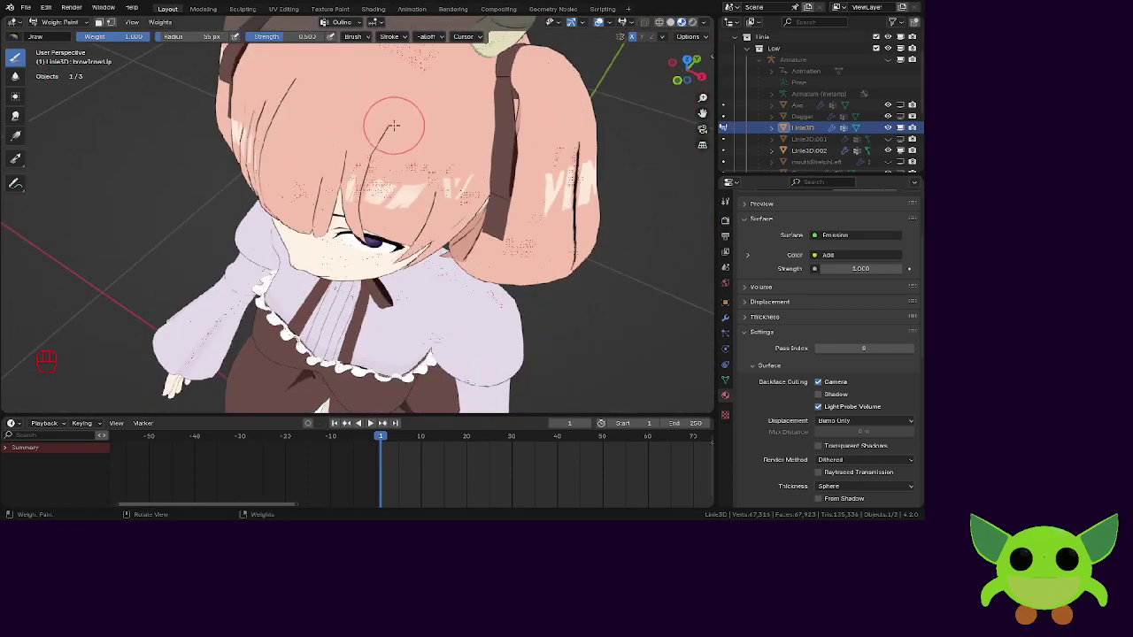
left_click_drag(391, 119, 395, 133)
Paint outline weight at 0.500 strength on the pointed tip of the central fringe between the eyes.
middle_click_drag(398, 203, 399, 142)
scroll(399, 142, "up", 2)
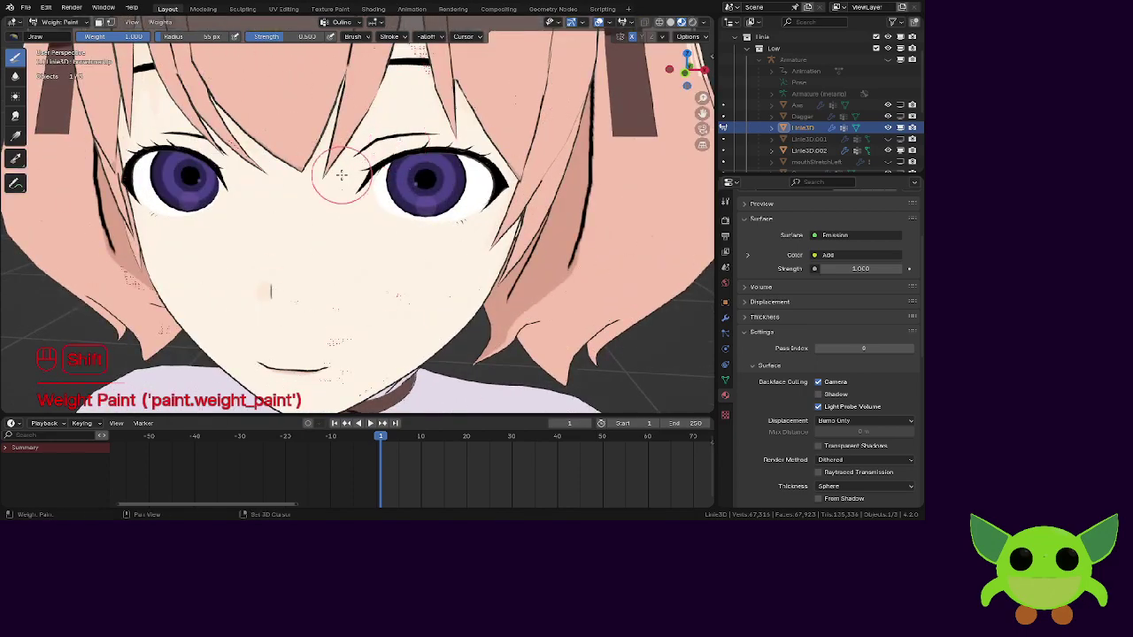
mouse_move(341, 175)
middle_mouse_down("shift")
mouse_move(380, 196)
mouse_move(392, 235)
mouse_move(384, 210)
middle_mouse_up("shift")
scroll(392, 233, "up", 2)
scroll(392, 231, "down", 1)
scroll(384, 233, "up", 1)
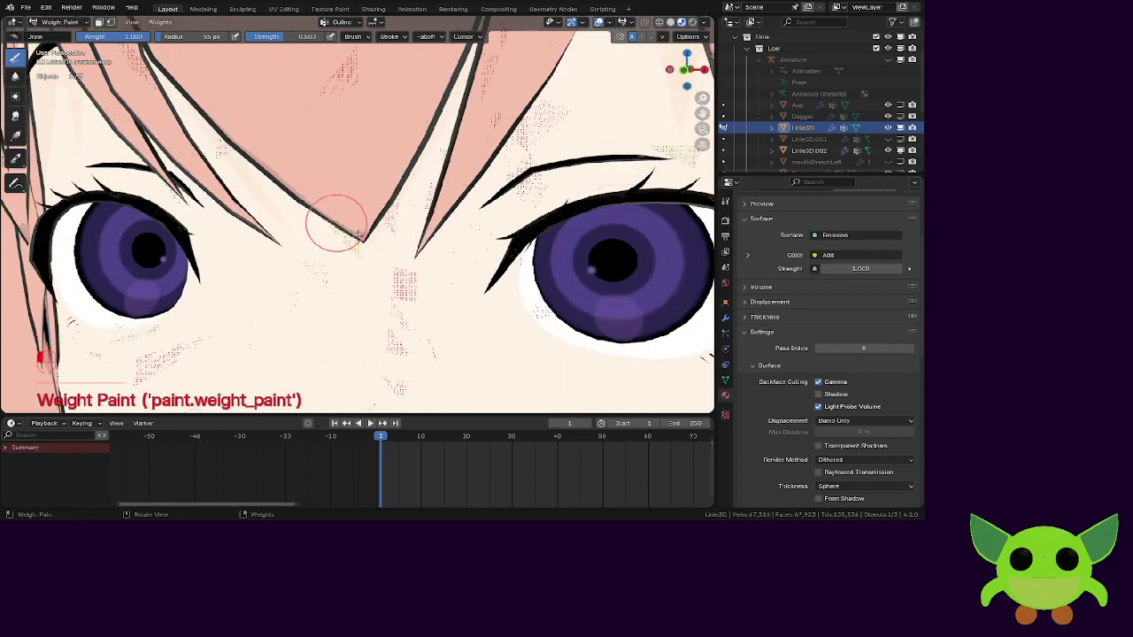
scroll(362, 209, "down", 2)
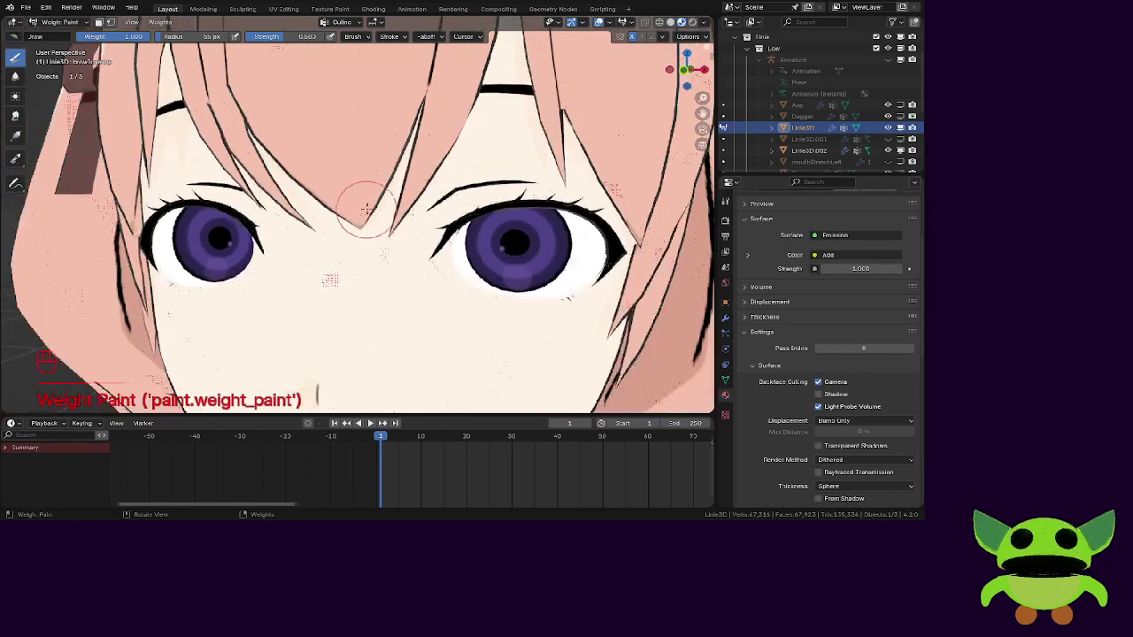
Paint outline weight on the narrow fringe strand tips beside the central fringe, above the character's right eye.
mouse_move(362, 208)
middle_mouse_down()
mouse_move(407, 192)
mouse_move(391, 205)
middle_mouse_up()
scroll(389, 204, "up", 2)
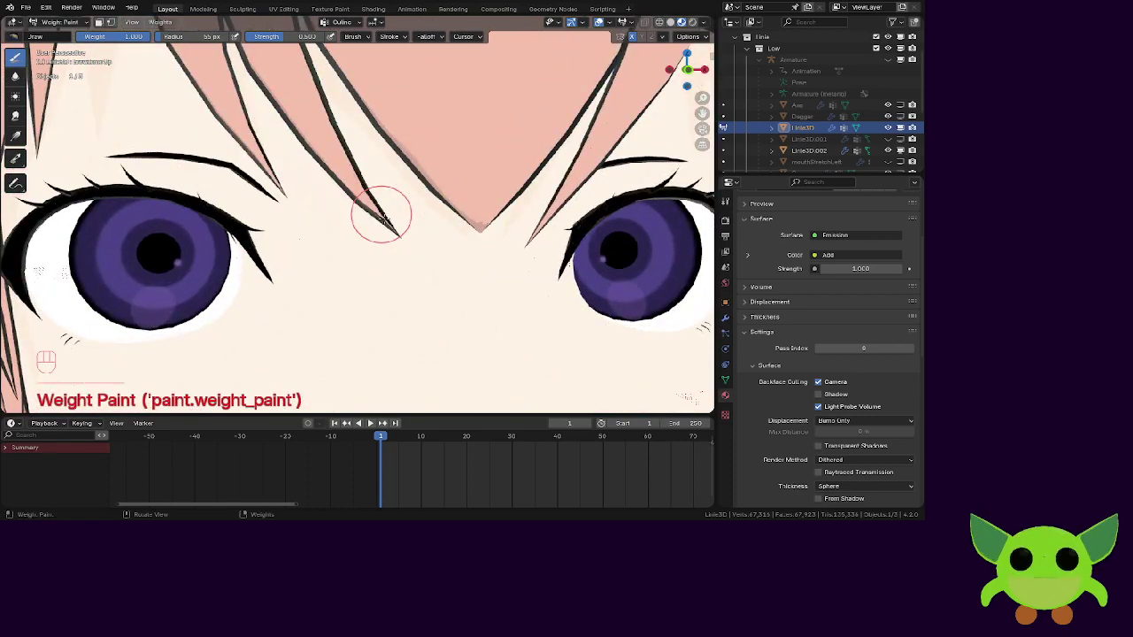
mouse_move(378, 205)
left_mouse_down()
mouse_move(384, 197)
mouse_move(397, 238)
left_mouse_up()
scroll(395, 222, "down", 1)
scroll(394, 222, "up", 1)
middle_click_drag(347, 207, 422, 200, "shift")
scroll(329, 213, "up", 1)
scroll(422, 200, "down", 4)
middle_click_drag(266, 234, 368, 198, "shift")
Examine the outlines on the blouse, the bodice's frilled edge and the whole figure from the front.
scroll(390, 220, "down", 6)
scroll(368, 198, "down", 1)
key("KP_1")
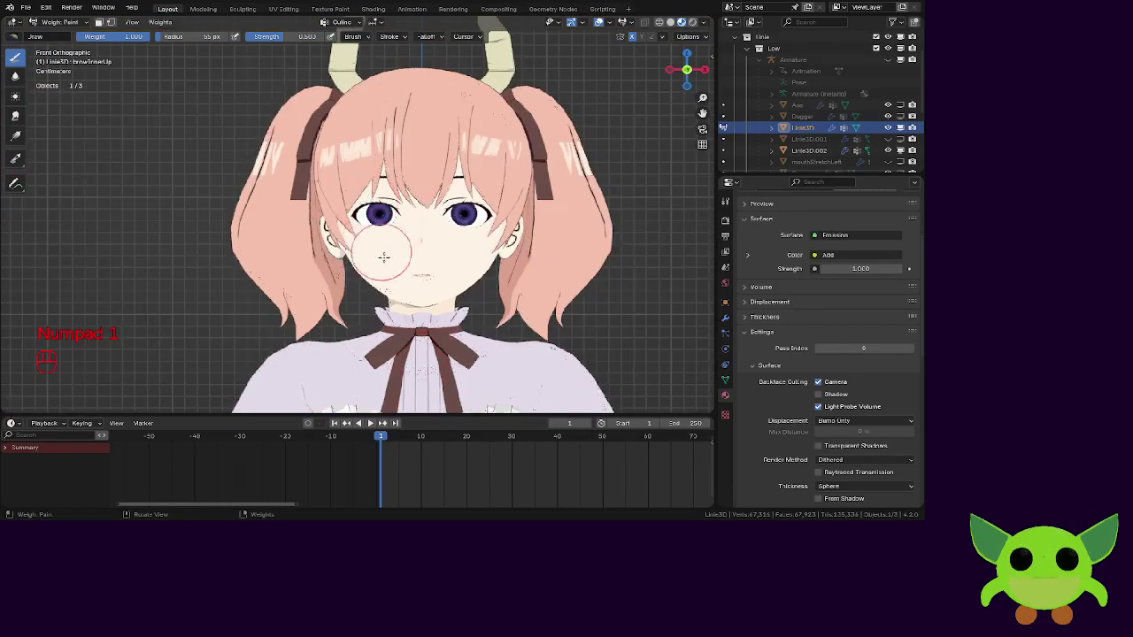
middle_click_drag(419, 277, 364, 82, "shift")
middle_click_drag(412, 208, 362, 220)
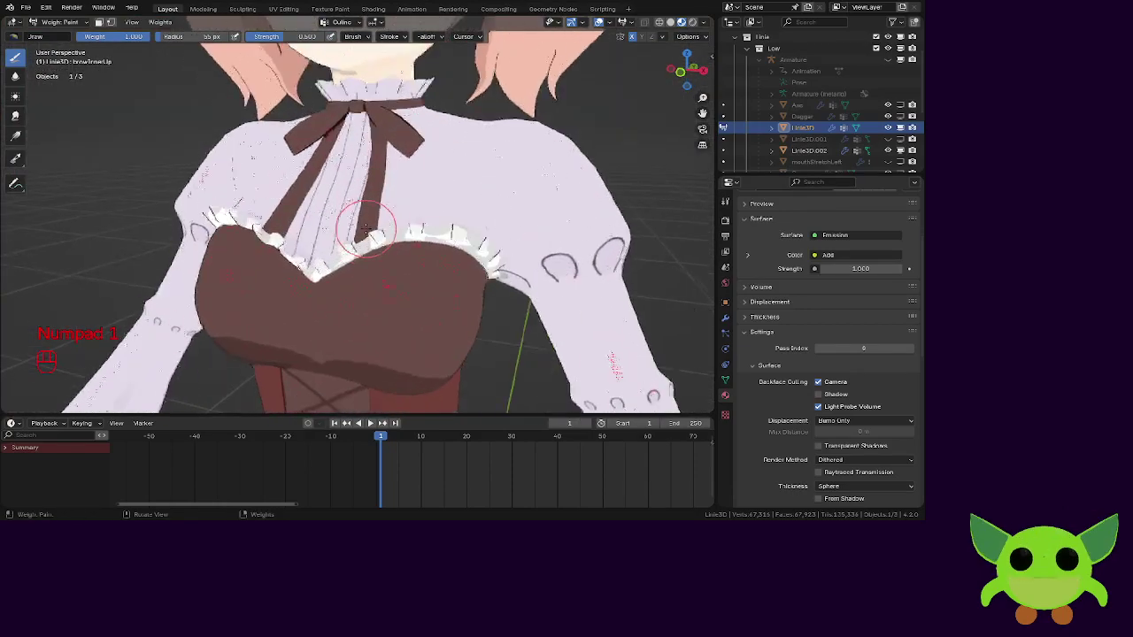
scroll(362, 221, "up", 4)
middle_click_drag(342, 261, 398, 150)
scroll(397, 149, "up", 3)
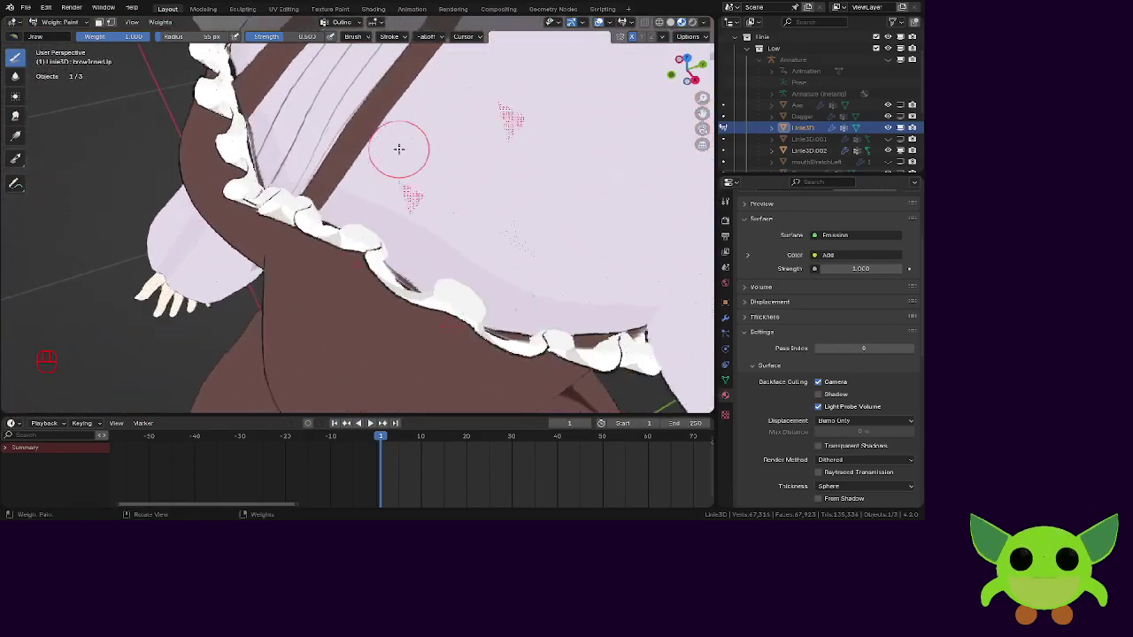
middle_click_drag(350, 181, 445, 152)
scroll(445, 152, "down", 6)
middle_click_drag(360, 235, 371, 199, "shift")
scroll(347, 101, "down", 4)
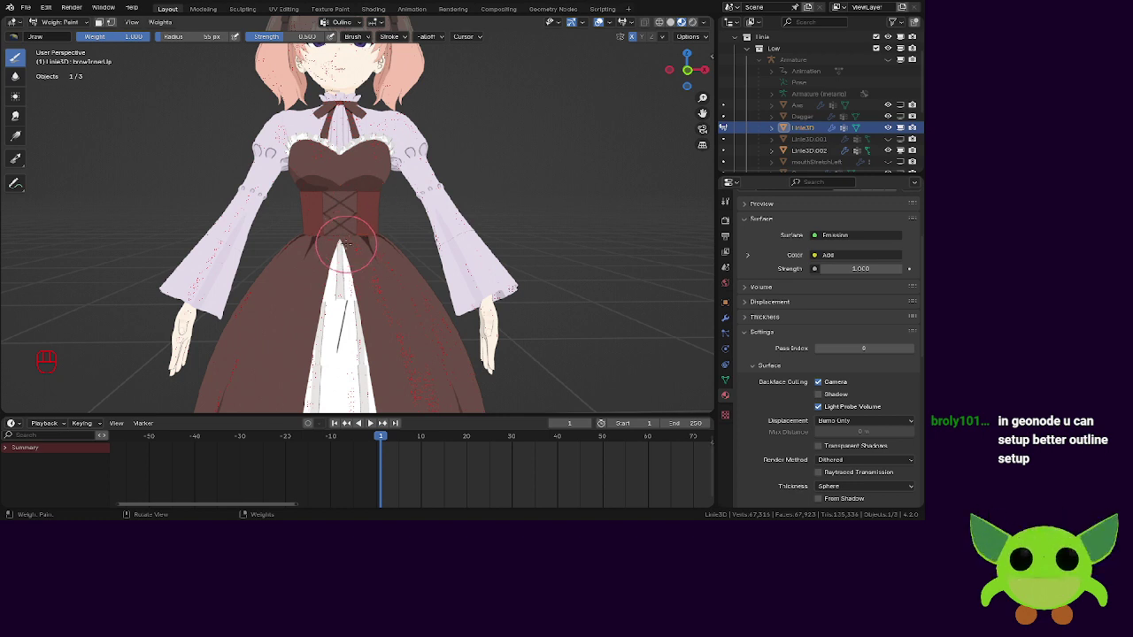
scroll(352, 230, "down", 3)
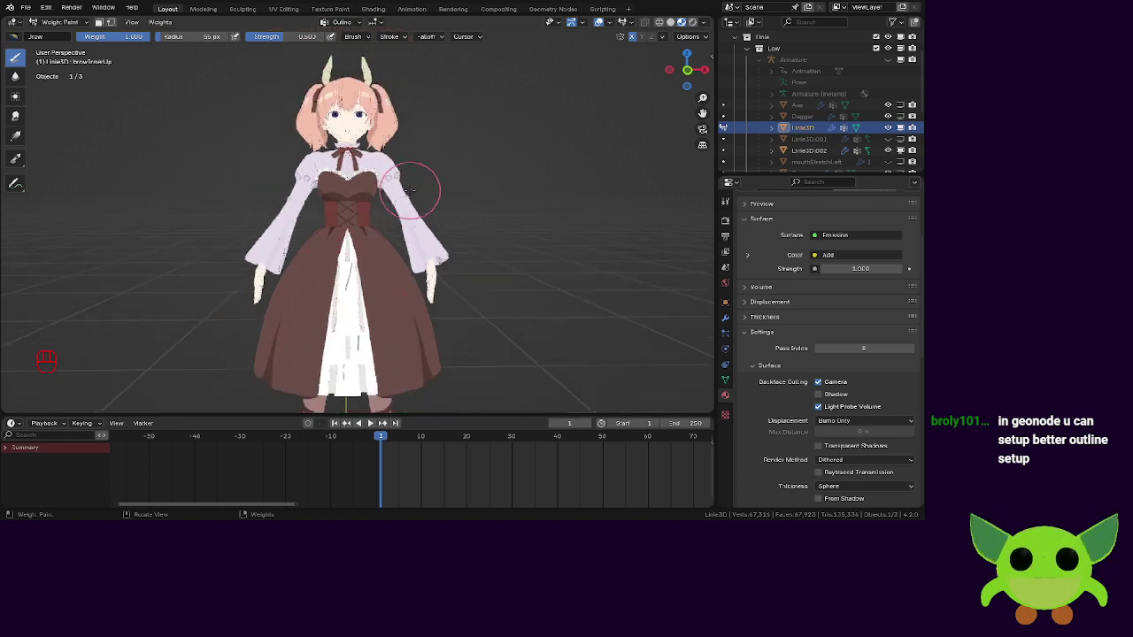
Examine the outlines on the hand, the layered skirt panel and the legs.
middle_click_drag(416, 192, 384, 278)
scroll(319, 163, "up", 2)
scroll(319, 163, "up", 7)
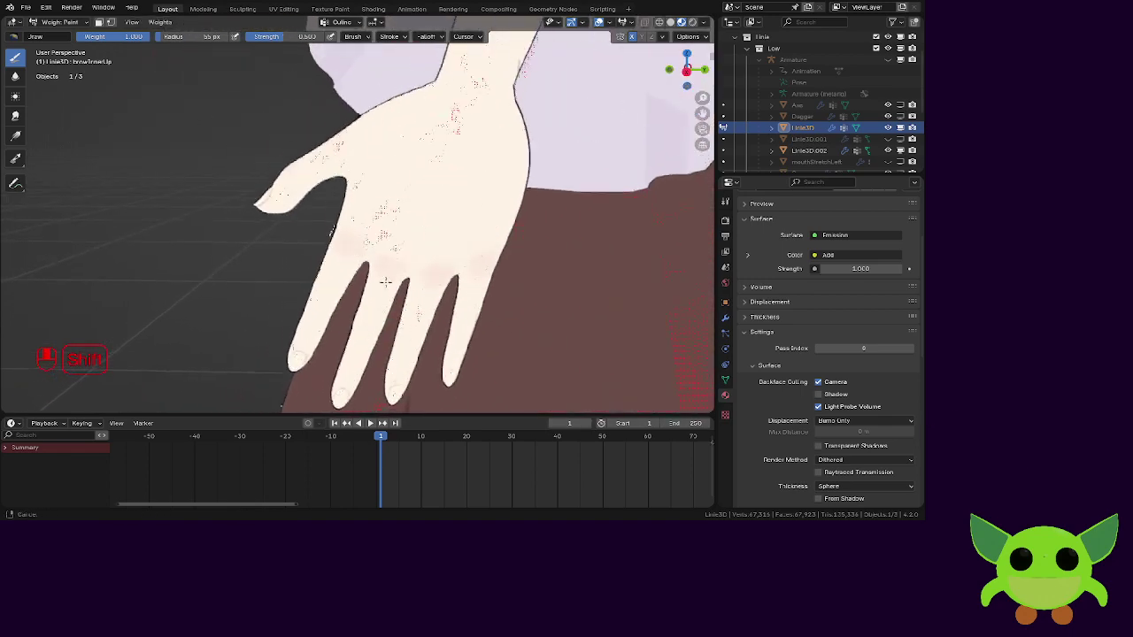
scroll(384, 277, "up", 3)
middle_click_drag(257, 255, 411, 296, "shift")
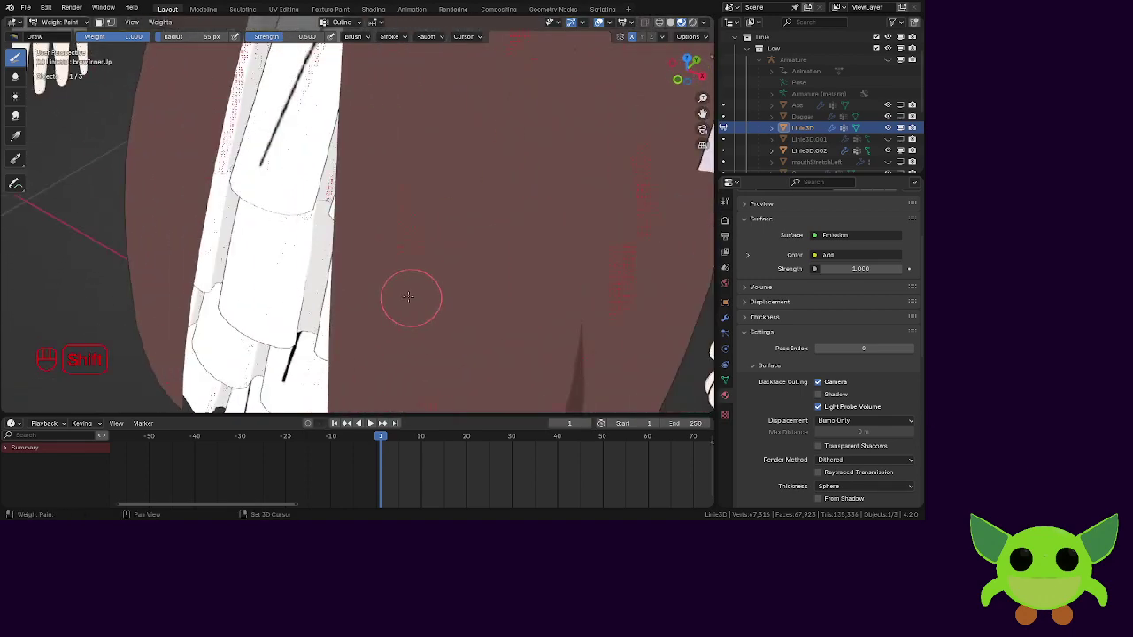
scroll(412, 296, "down", 2)
mouse_move(243, 209)
middle_mouse_down("shift")
mouse_move(157, 147)
mouse_move(216, 237)
mouse_move(131, 230)
middle_mouse_up("shift")
scroll(131, 231, "up", 2)
mouse_move(202, 251)
middle_mouse_down()
mouse_move(152, 253)
mouse_move(160, 241)
mouse_move(149, 257)
middle_mouse_up()
scroll(149, 258, "down", 5)
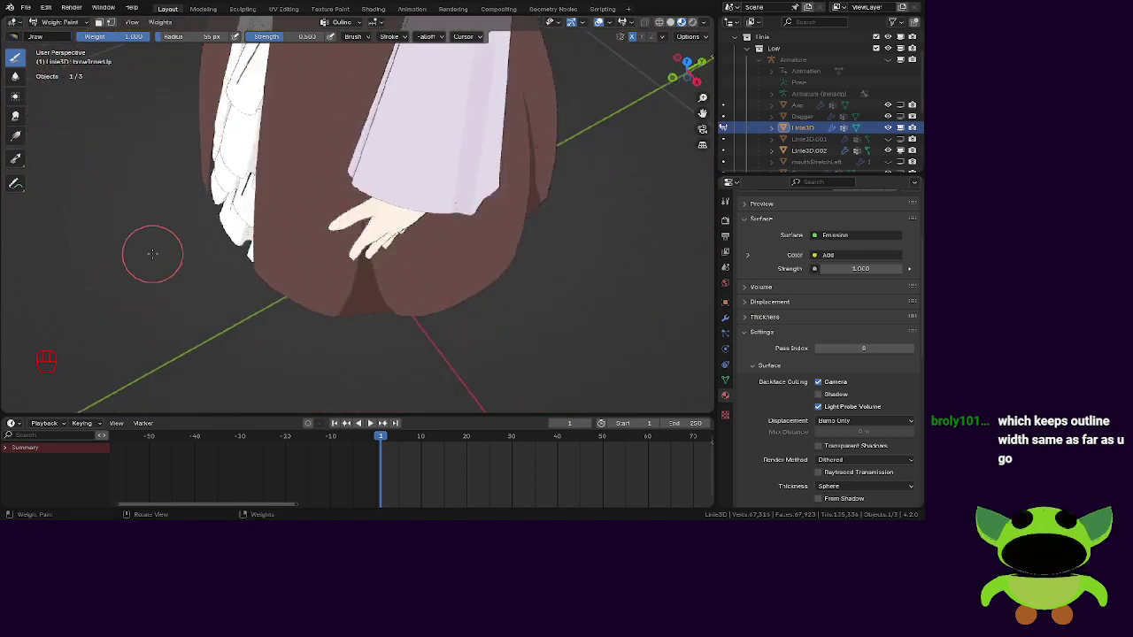
scroll(150, 255, "up", 5)
middle_click_drag(153, 254, 330, 53)
key("KP_1")
middle_click_drag(373, 216, 395, 123, "shift")
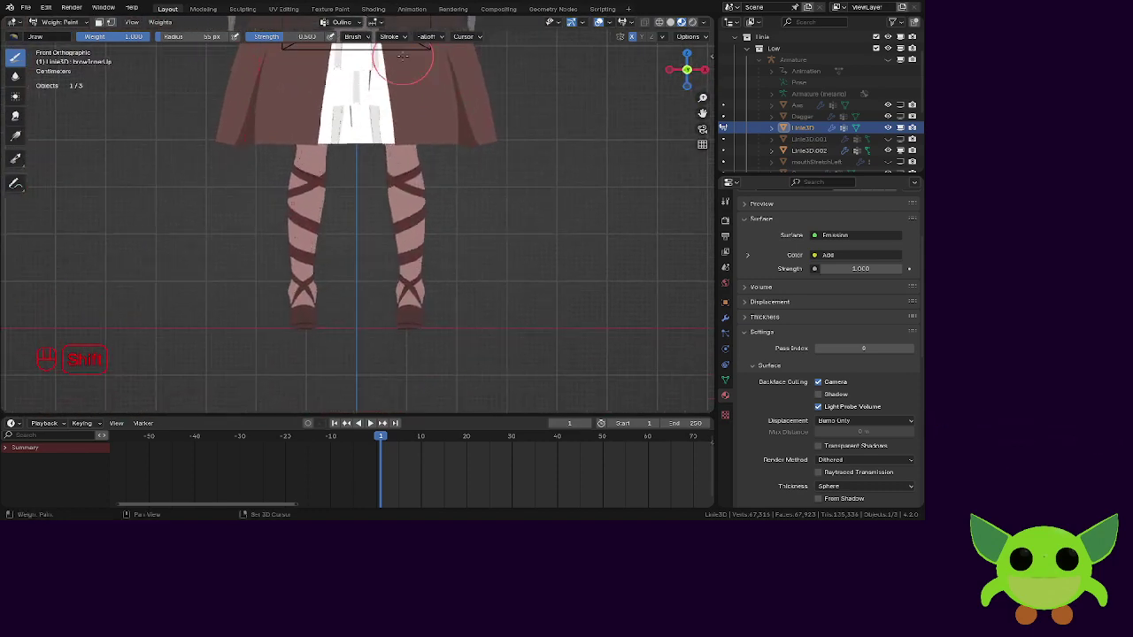
middle_click_drag(419, 186, 384, 159)
key("KP_1")
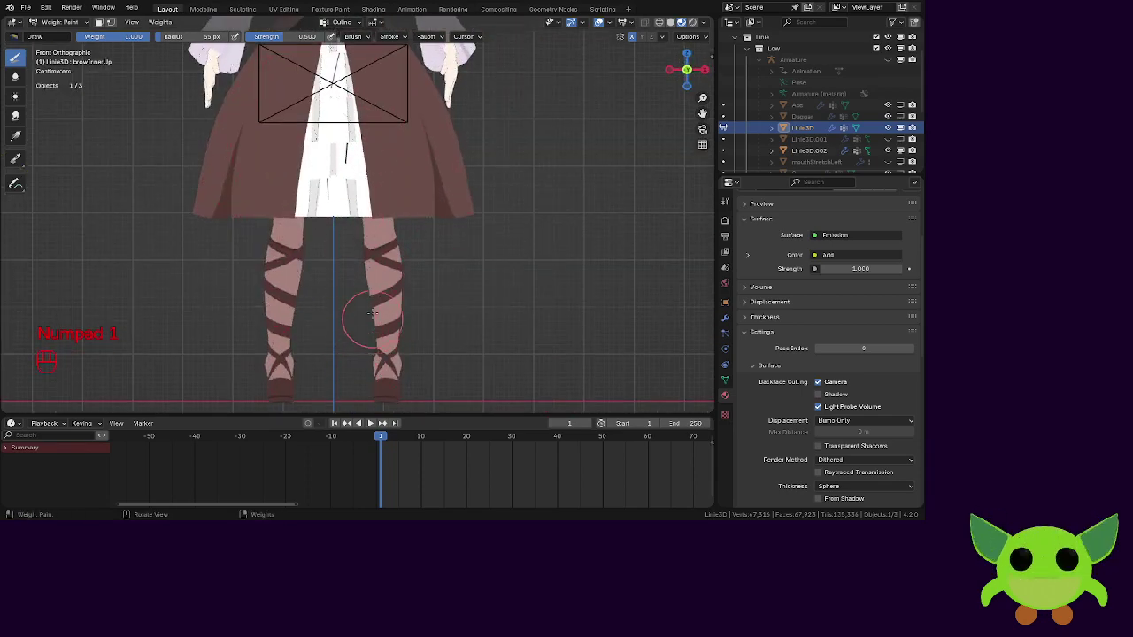
Paint outline weight at 0.500 strength over the corner of the mouth on the character's right side.
scroll(372, 321, "down", 4)
middle_click_drag(318, 55, 505, 251, "shift")
scroll(273, 227, "up", 4)
scroll(273, 228, "up", 1)
scroll(460, 247, "up", 10)
middle_click_drag(328, 274, 202, 299, "shift")
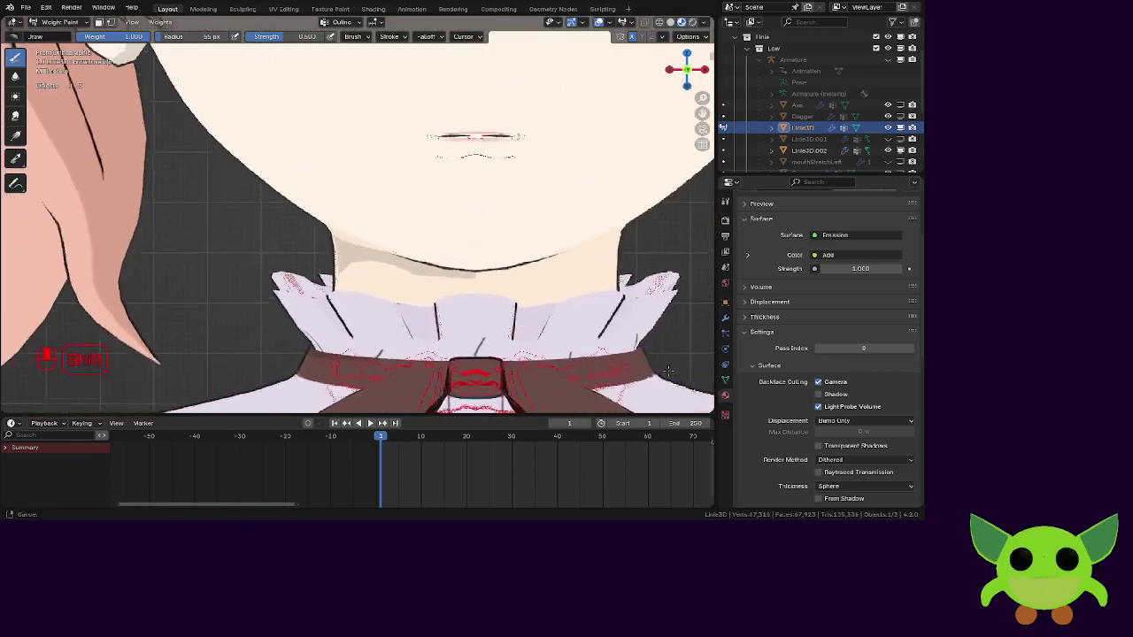
scroll(574, 190, "up", 4)
middle_click_drag(572, 173, 377, 303, "shift")
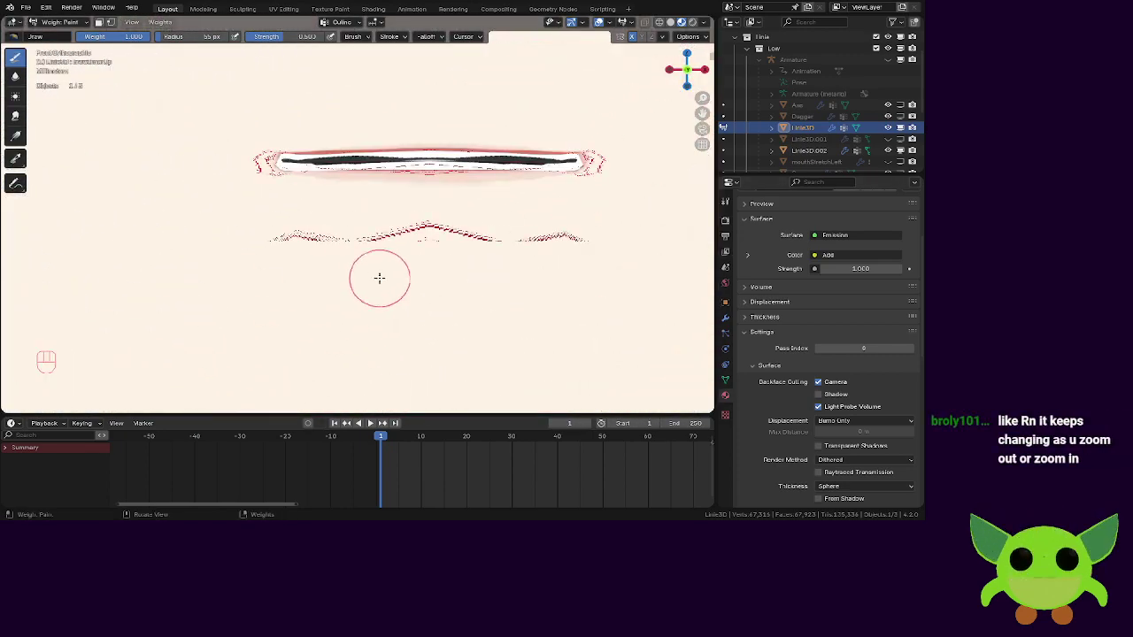
scroll(378, 277, "down", 3)
scroll(405, 260, "up", 4)
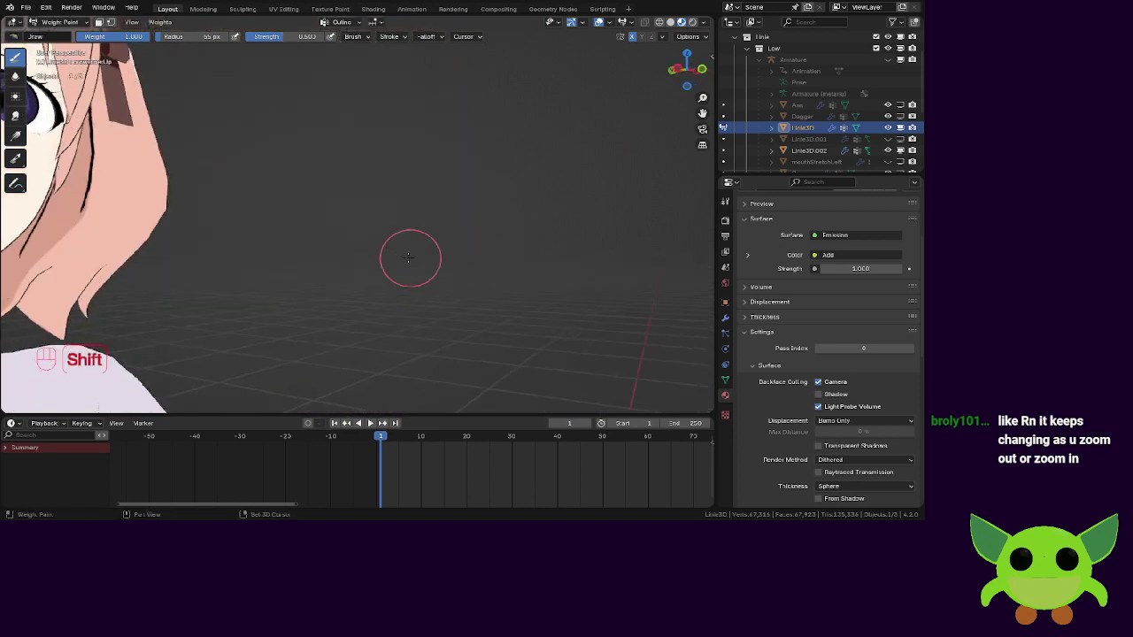
middle_click_drag(408, 257, 684, 261, "shift")
scroll(556, 253, "down", 2)
key("KP_1")
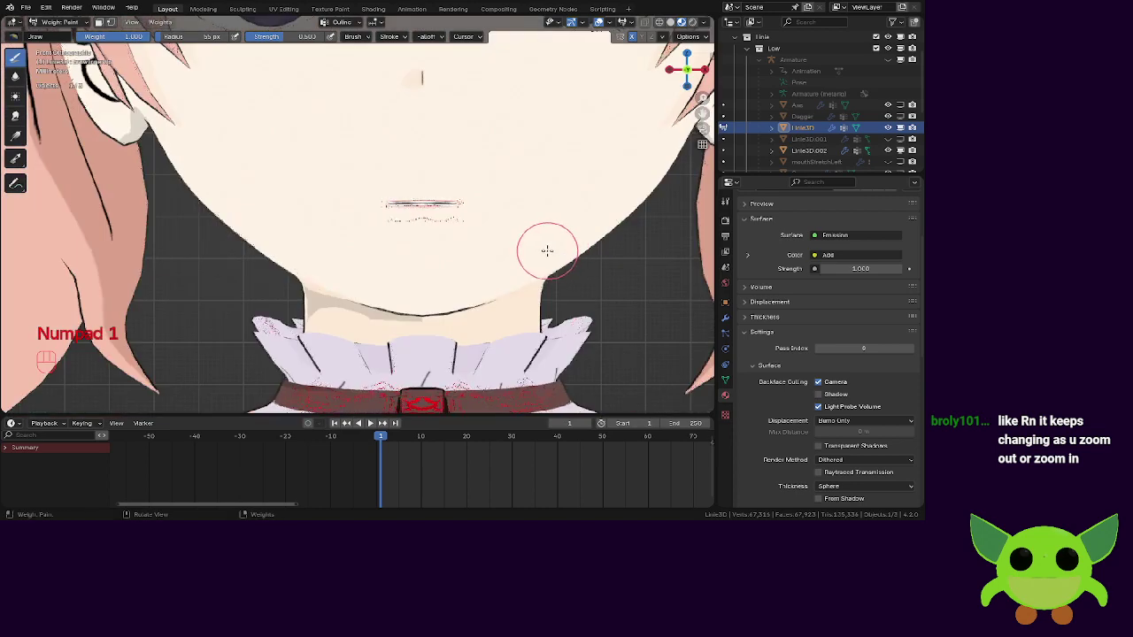
scroll(547, 251, "up", 5)
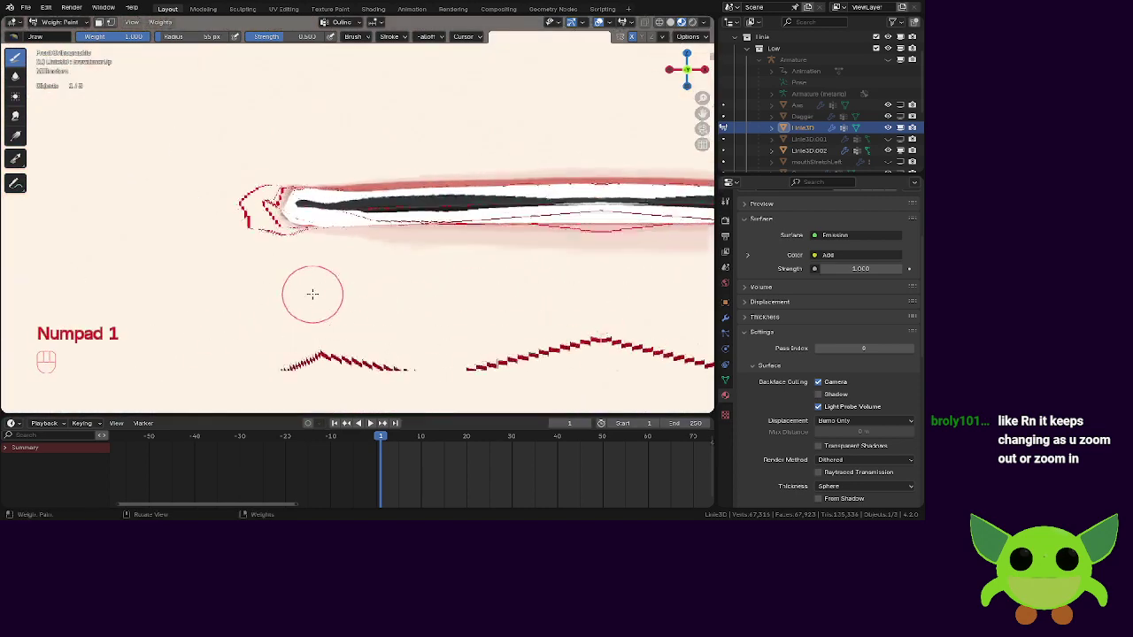
scroll(314, 255, "up", 1)
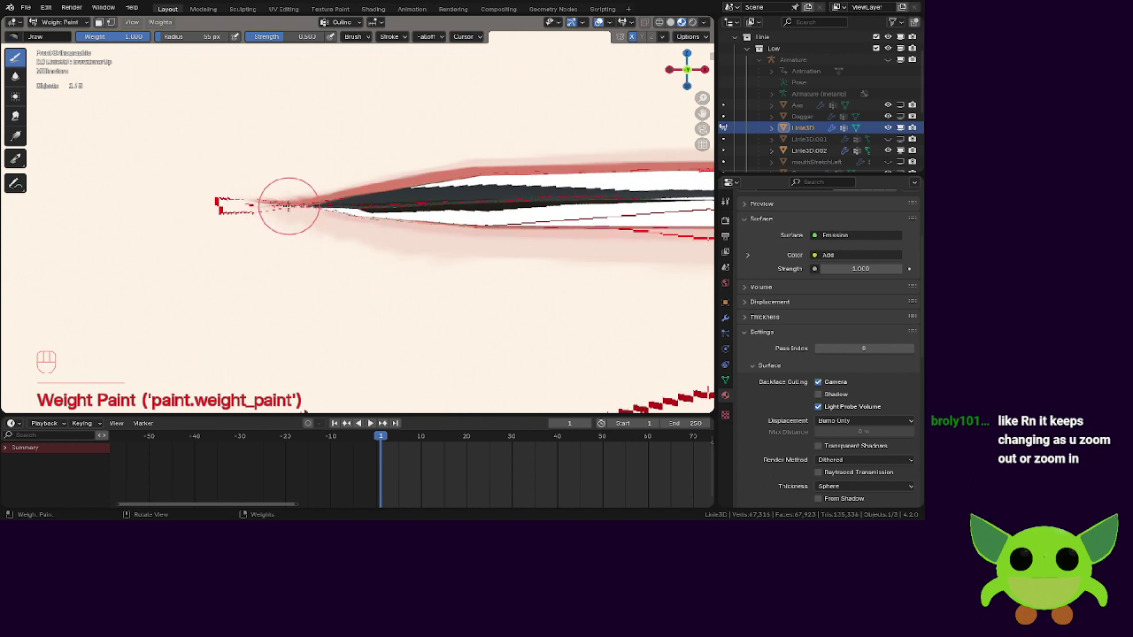
Paint outline weight along the lips from the mouth corner on the character's right side to the middle.
middle_click_drag(299, 206, 102, 210, "shift")
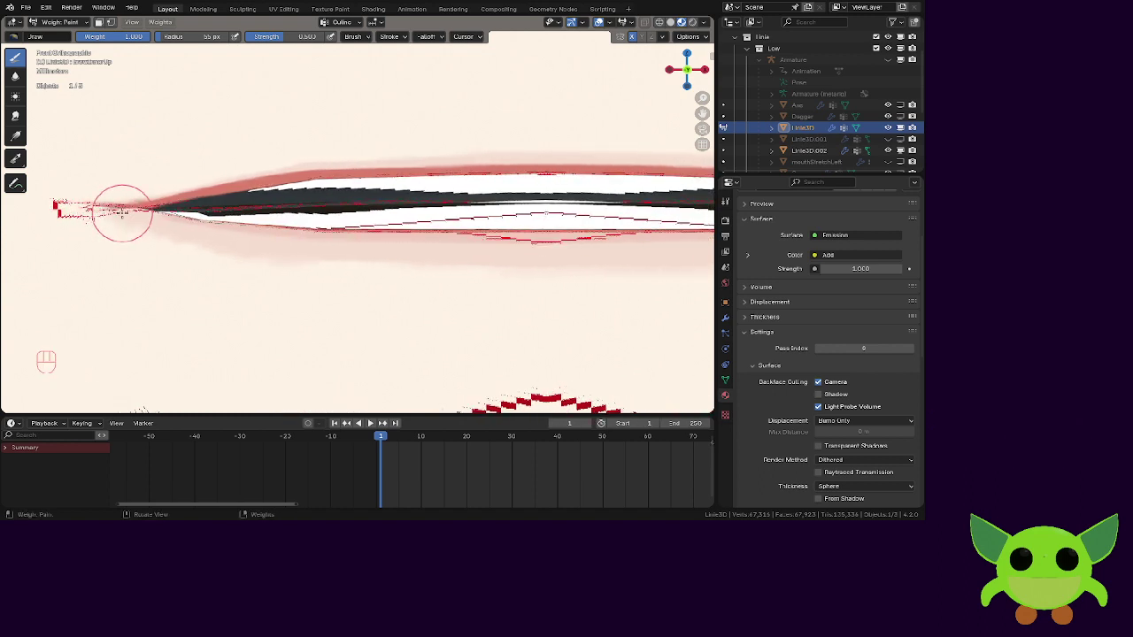
middle_click_drag(96, 219, 87, 213, "shift")
scroll(253, 206, "down", 1)
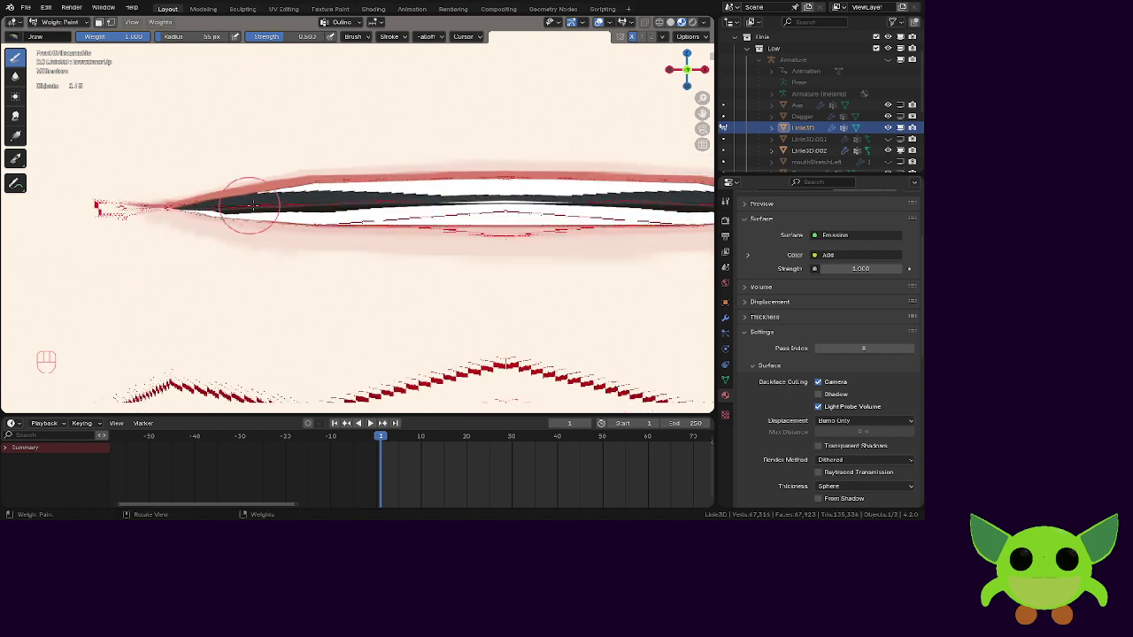
middle_click_drag(253, 205, 193, 217, "shift")
mouse_move(129, 225)
left_mouse_down()
mouse_move(177, 215)
mouse_move(90, 222)
mouse_move(298, 192)
mouse_move(185, 203)
mouse_move(500, 184)
mouse_move(319, 207)
mouse_move(511, 212)
left_mouse_up()
scroll(561, 212, "down", 2)
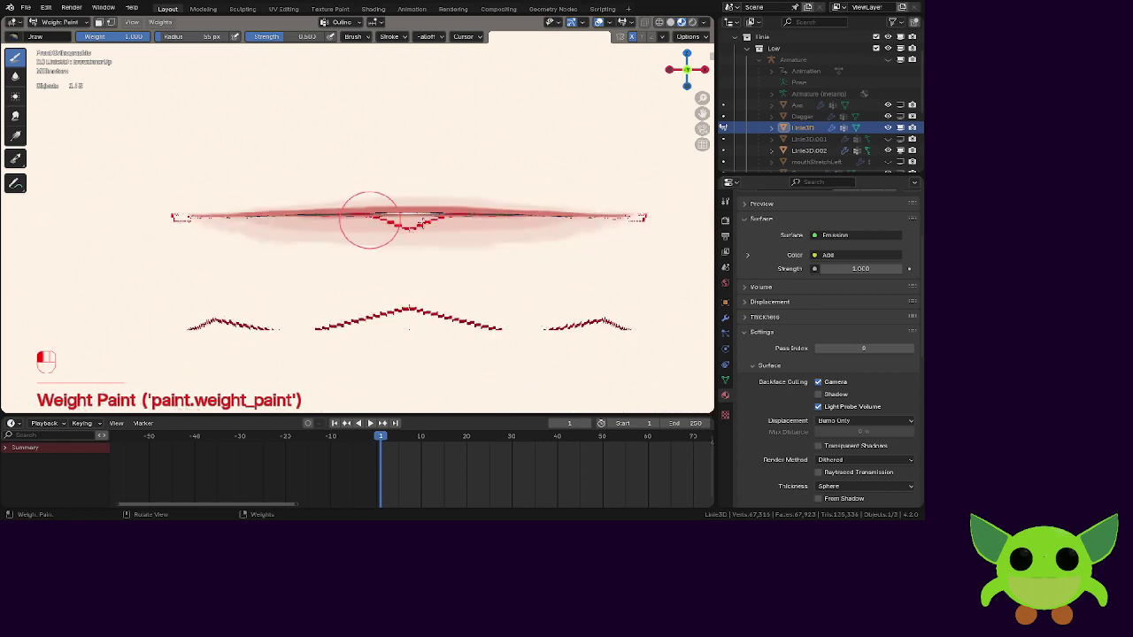
mouse_move(401, 229)
left_mouse_down()
mouse_move(434, 314)
mouse_move(77, 331)
mouse_move(566, 330)
mouse_move(495, 315)
left_mouse_up()
Paint outline weight on one of the horns, near its tip.
scroll(490, 303, "down", 10)
middle_click_drag(372, 242, 466, 234)
scroll(465, 234, "down", 3)
key("KP_1")
scroll(387, 238, "up", 6)
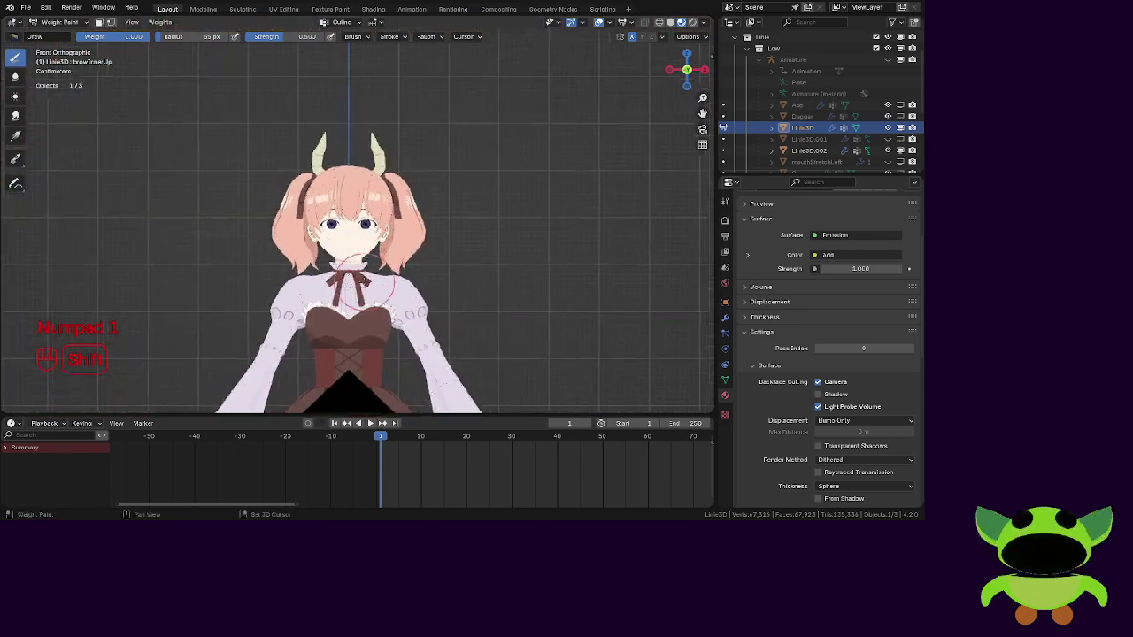
middle_click_drag(387, 238, 297, 328)
middle_click_drag(301, 221, 301, 357, "shift")
scroll(285, 306, "up", 3)
scroll(301, 356, "up", 4)
mouse_move(311, 239)
middle_mouse_down()
mouse_move(326, 343)
mouse_move(350, 333)
mouse_move(346, 243)
mouse_move(296, 242)
middle_mouse_up()
left_click(351, 342)
scroll(346, 243, "up", 3)
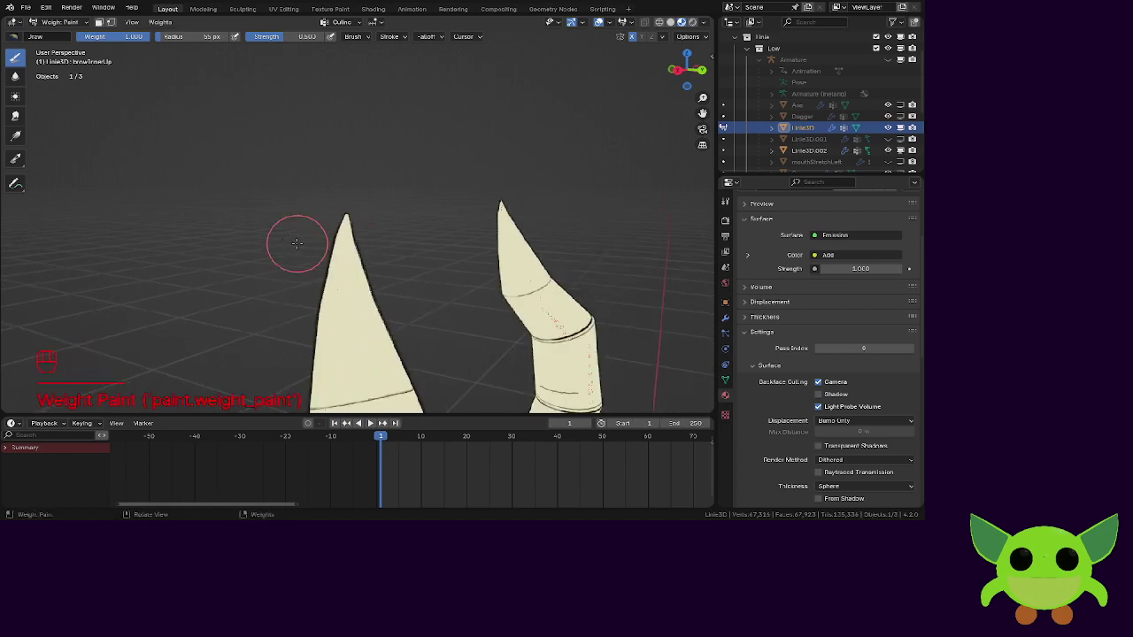
Examine the outlines on the whole figure and the upper body from the front.
key("KP_1")
scroll(403, 202, "down", 3)
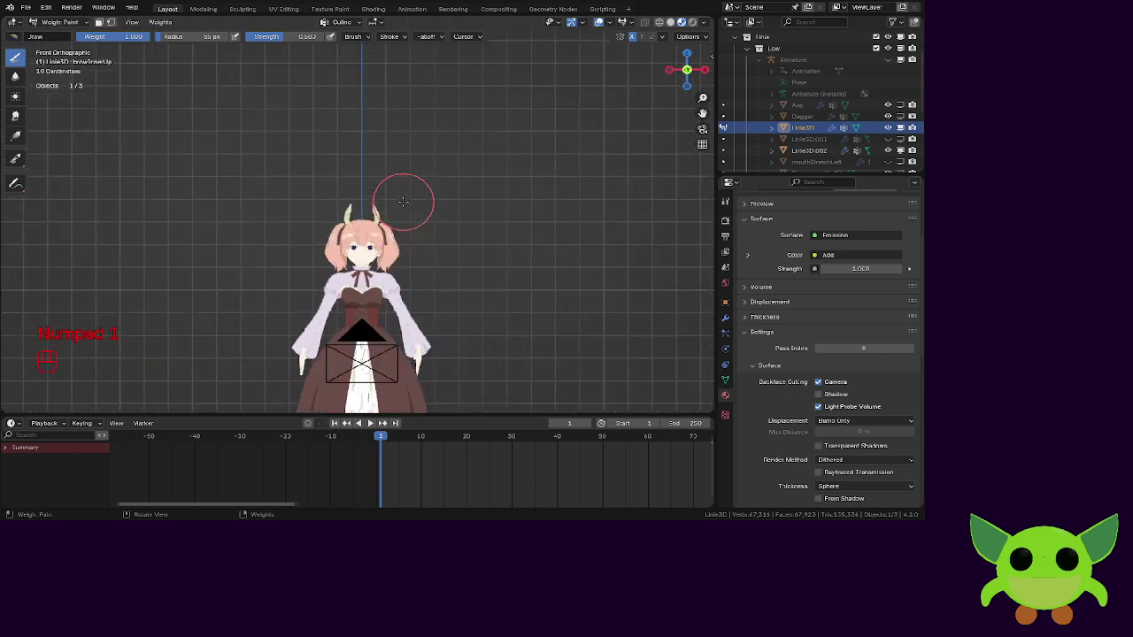
scroll(358, 186, "up", 1)
middle_click_drag(352, 195, 355, 159, "shift")
scroll(333, 247, "up", 2)
scroll(332, 247, "up", 1)
middle_click_drag(331, 291, 321, 172, "shift")
scroll(336, 187, "up", 2)
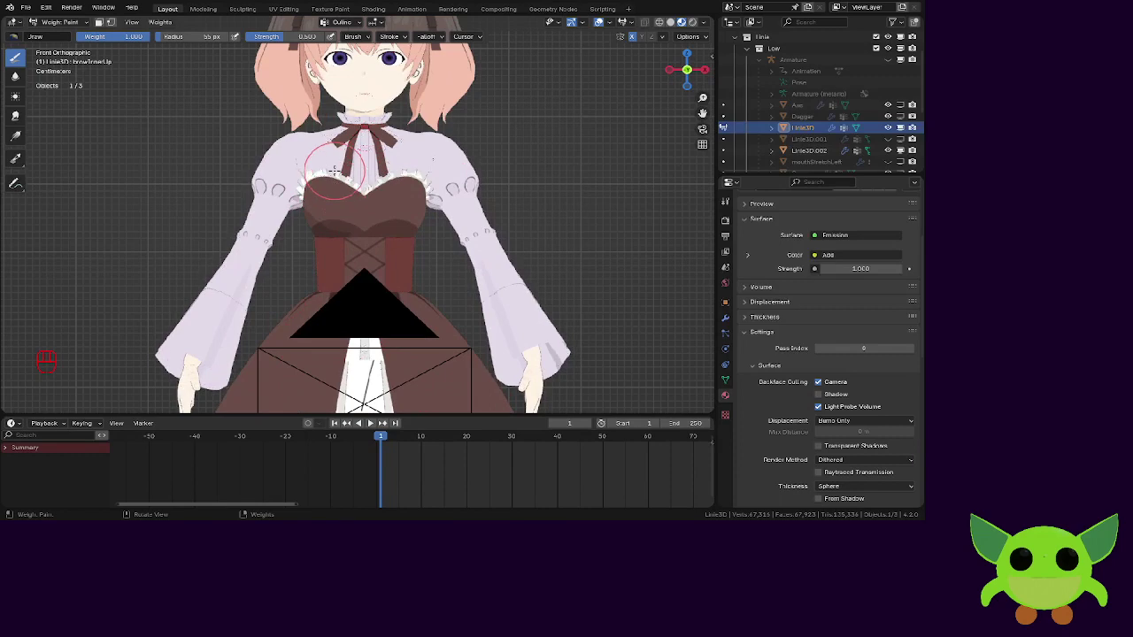
Paint outline weight where the two narrow fringe strands fork beside the central fringe, on the character's right side.
mouse_move(333, 170)
middle_mouse_down("shift")
mouse_move(319, 270)
mouse_move(346, 188)
middle_mouse_up("shift")
scroll(314, 276, "up", 3)
scroll(314, 276, "up", 4)
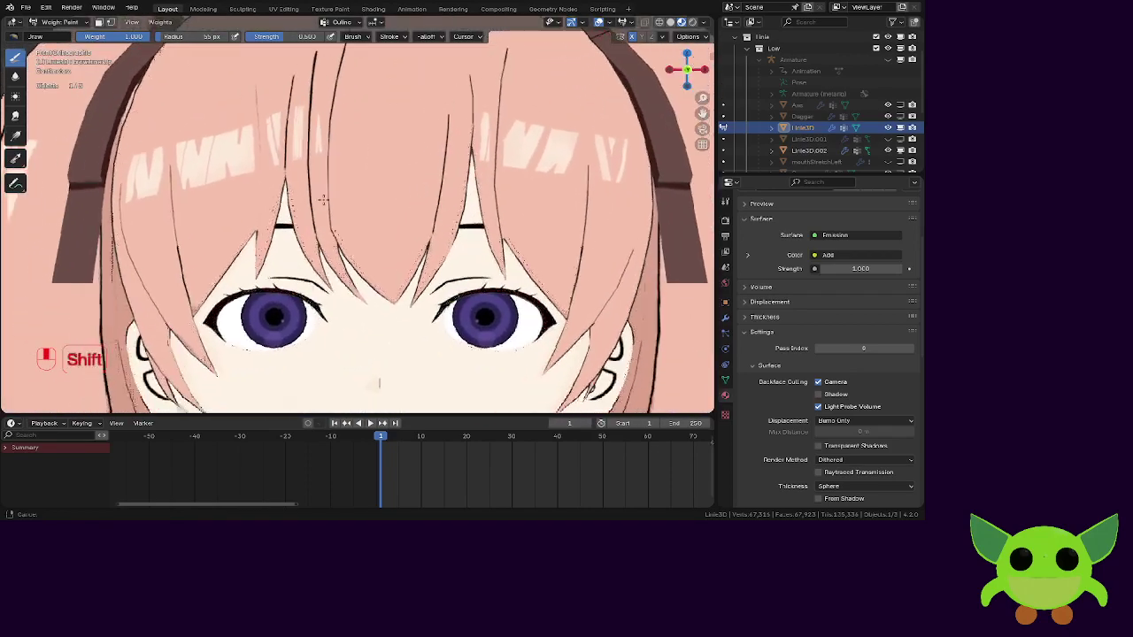
scroll(346, 188, "up", 3)
scroll(350, 204, "up", 3)
left_click_drag(341, 219, 361, 214)
scroll(370, 212, "up", 2)
left_click_drag(278, 257, 278, 255)
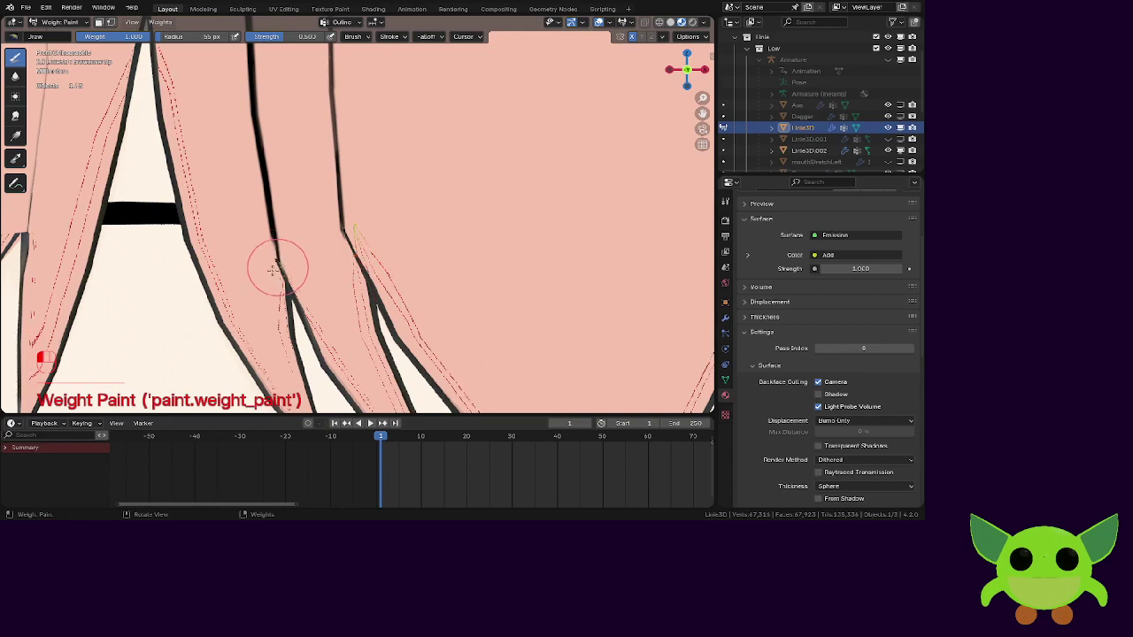
scroll(265, 258, "down", 2)
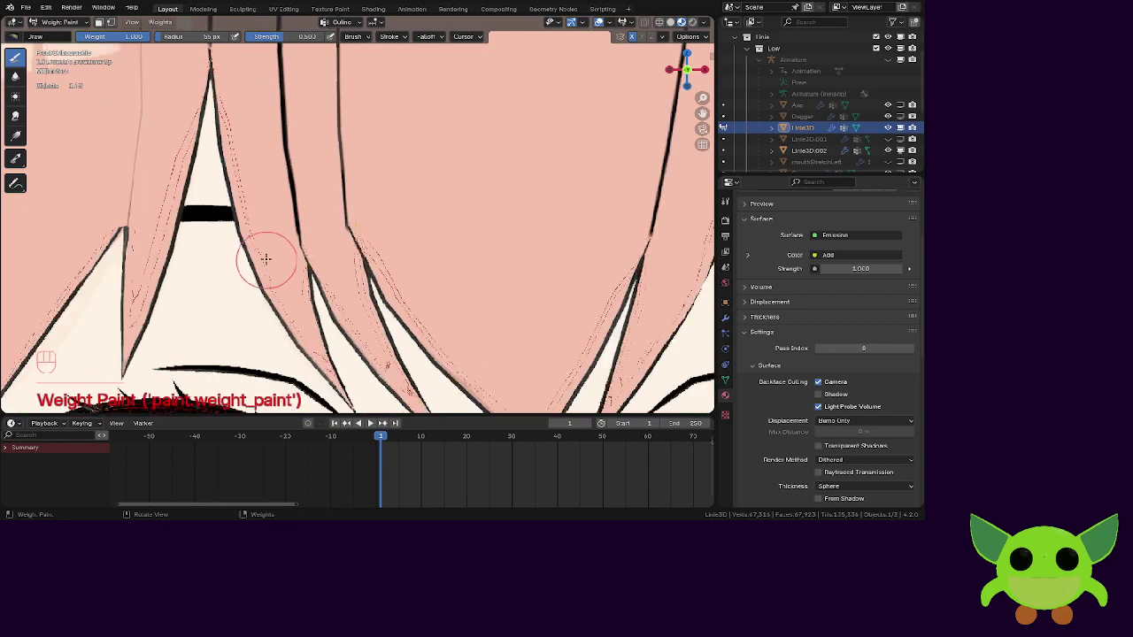
Paint outline weight on the notch between fringe strands above the character's right eye and on the strand line outward of it.
middle_click_drag(296, 253, 450, 245, "shift")
scroll(245, 240, "up", 3)
middle_click_drag(263, 224, 363, 217, "shift")
scroll(326, 234, "up", 1)
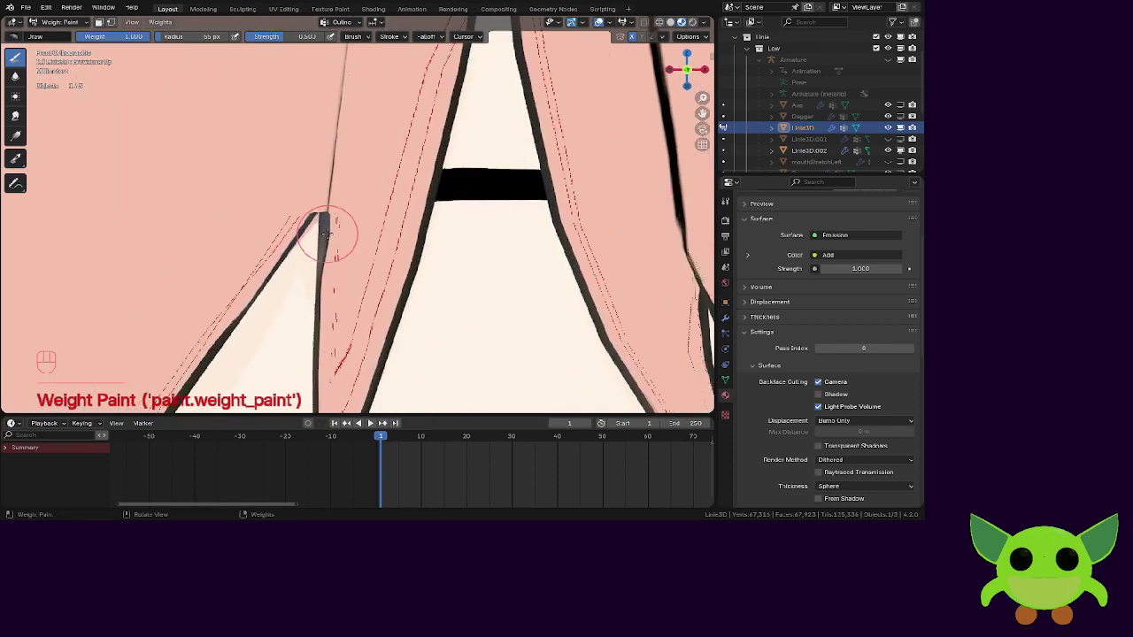
mouse_move(322, 218)
left_mouse_down()
mouse_move(318, 243)
mouse_move(309, 207)
mouse_move(325, 204)
left_mouse_up()
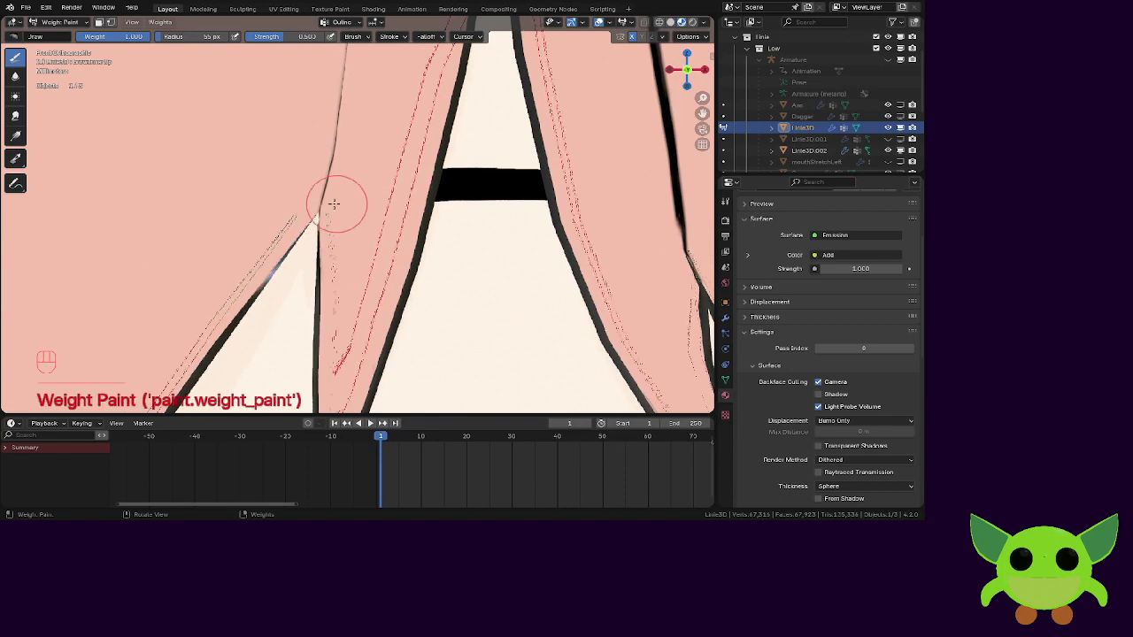
scroll(278, 217, "down", 3)
middle_click_drag(278, 218, 551, 156, "shift")
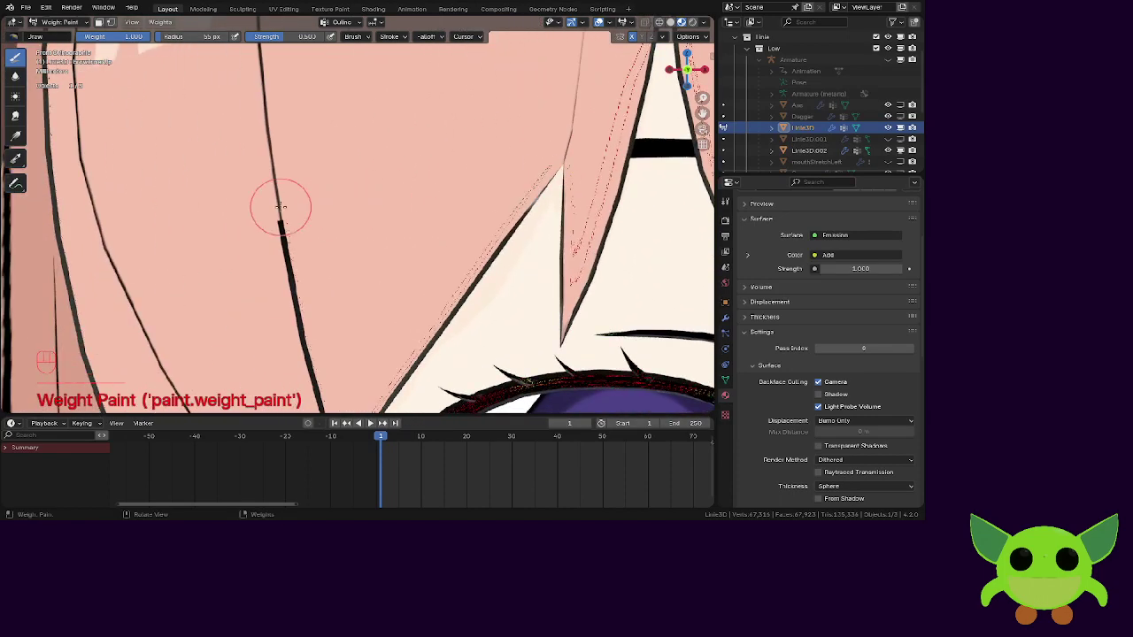
left_click_drag(281, 206, 275, 223)
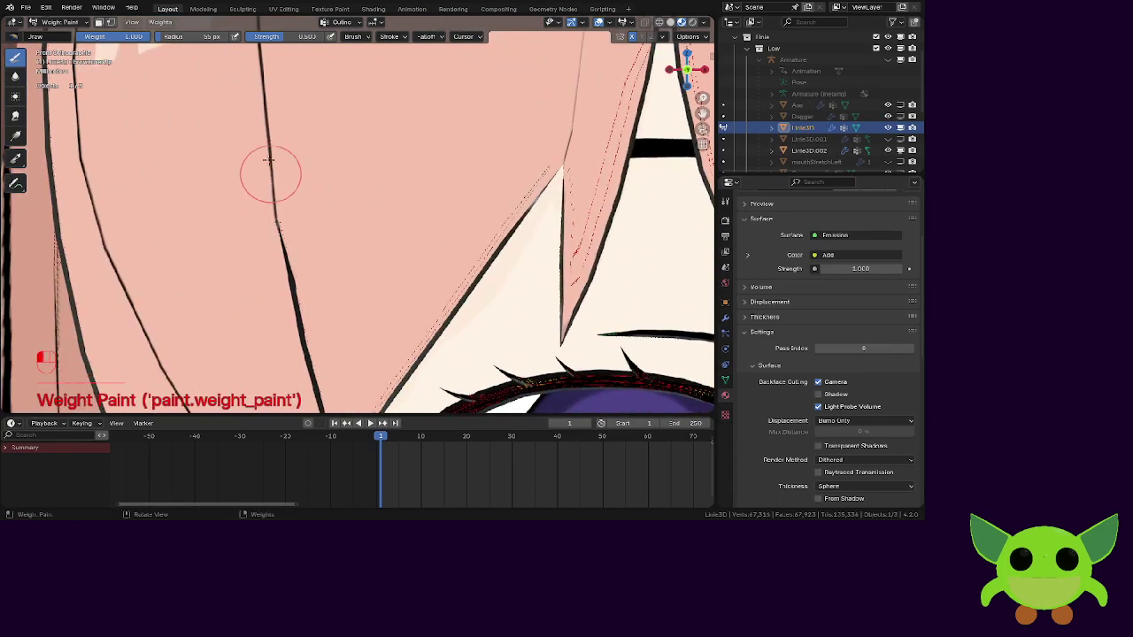
scroll(274, 150, "down", 4)
Paint outline weight on the side-lock fork beside the character's right eye and up along its strand line.
mouse_move(321, 210)
middle_mouse_down("shift")
mouse_move(145, 252)
mouse_move(292, 176)
middle_mouse_up("shift")
scroll(220, 291, "up", 5)
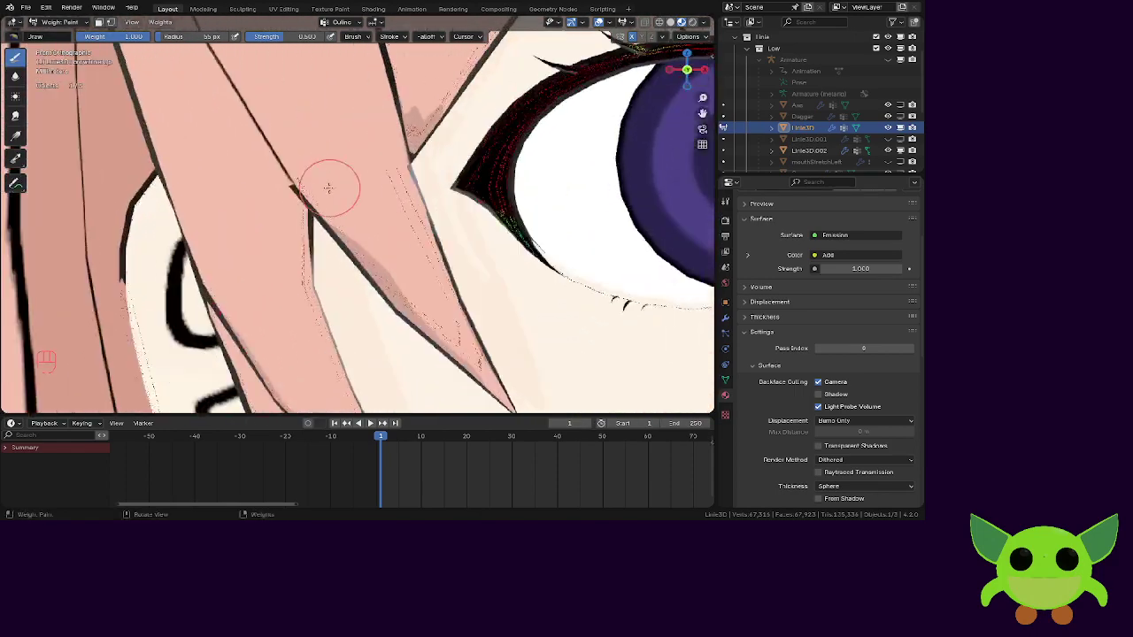
left_click_drag(289, 193, 291, 195)
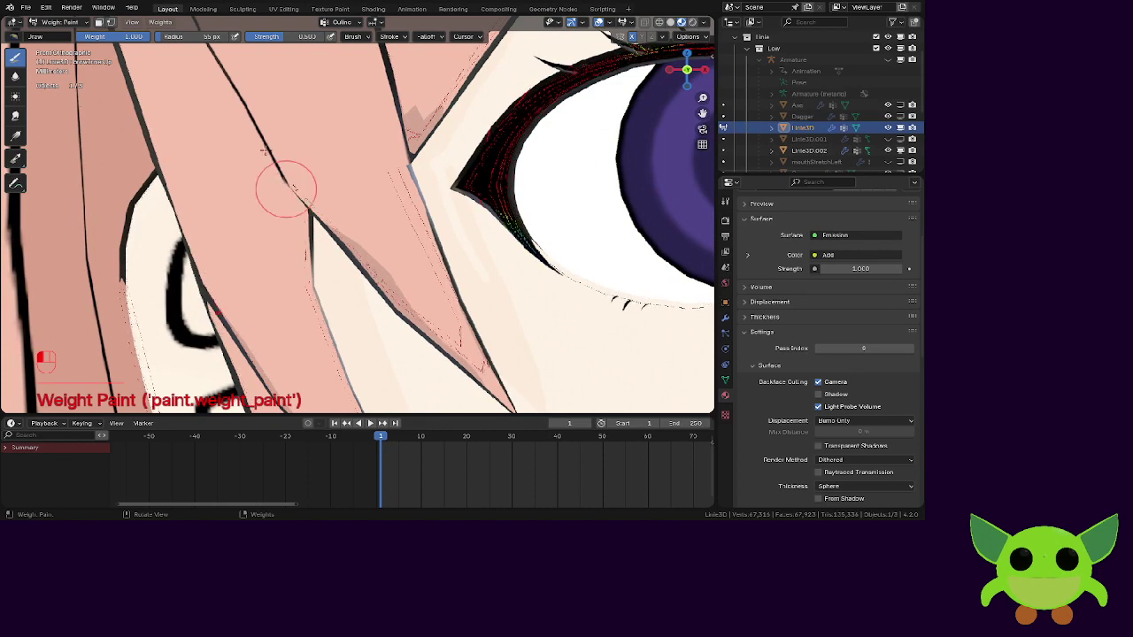
left_click_drag(238, 101, 233, 87)
left_click_drag(270, 162, 232, 100)
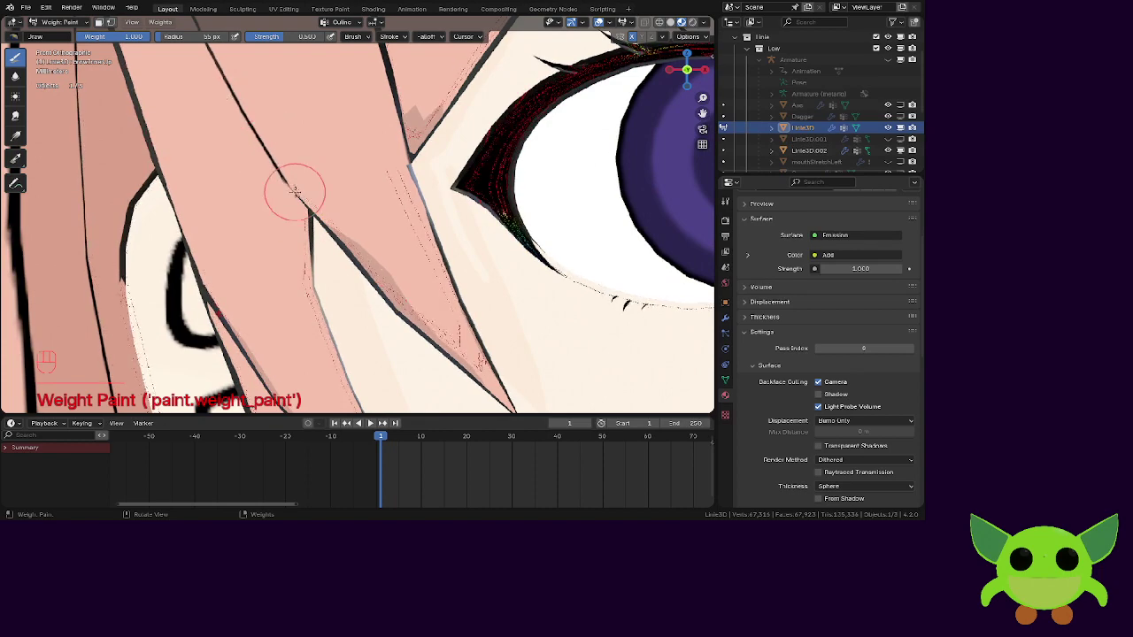
Paint outline weight on the side-lock fork in front of the character's right ear.
scroll(296, 192, "down", 2)
middle_click_drag(258, 237, 346, 169, "shift")
scroll(336, 176, "up", 2)
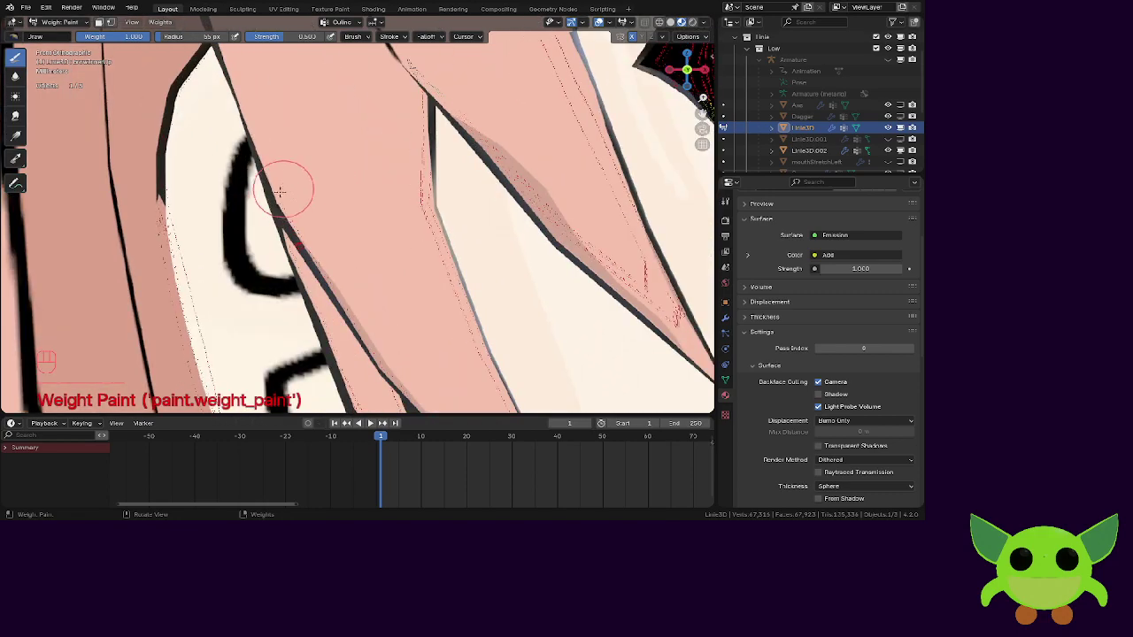
mouse_move(283, 232)
left_mouse_down()
mouse_move(251, 183)
mouse_move(273, 233)
mouse_move(266, 190)
left_mouse_up()
Paint outline weight at the peak of the fringe gap above the character's right eyebrow.
scroll(266, 190, "down", 8)
mouse_move(507, 127)
middle_mouse_down("shift")
mouse_move(278, 238)
mouse_move(278, 283)
mouse_move(327, 292)
middle_mouse_up("shift")
scroll(320, 243, "up", 1)
mouse_move(315, 221)
middle_mouse_down("shift")
mouse_move(382, 233)
mouse_move(382, 269)
middle_mouse_up("shift")
scroll(383, 270, "up", 3)
scroll(381, 269, "up", 4)
left_click_drag(363, 216, 347, 165)
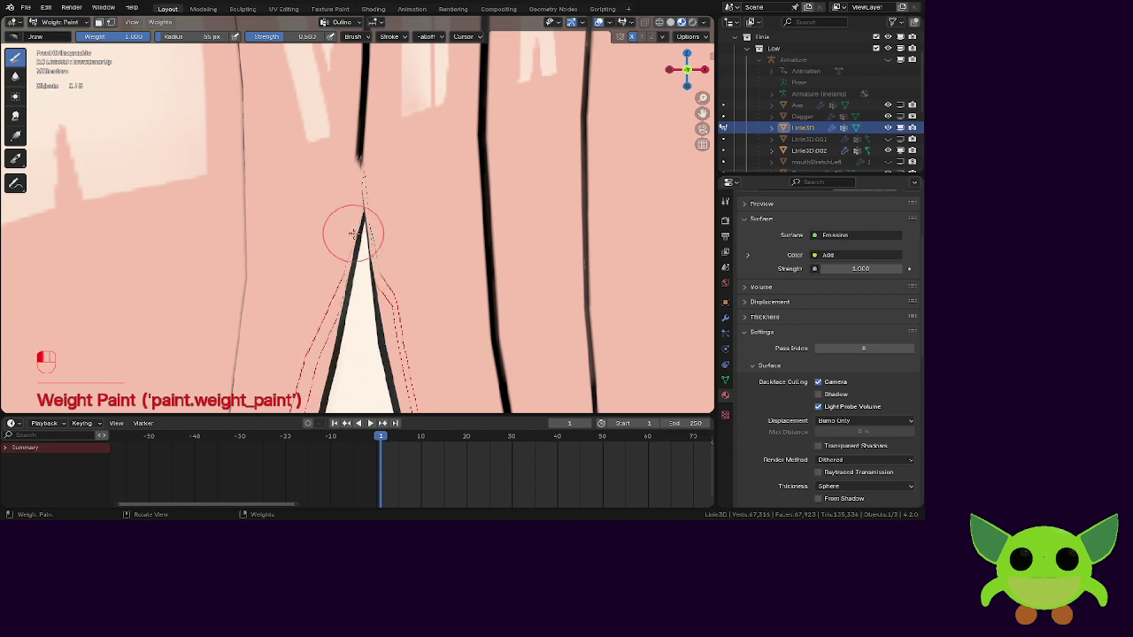
scroll(352, 233, "down", 3)
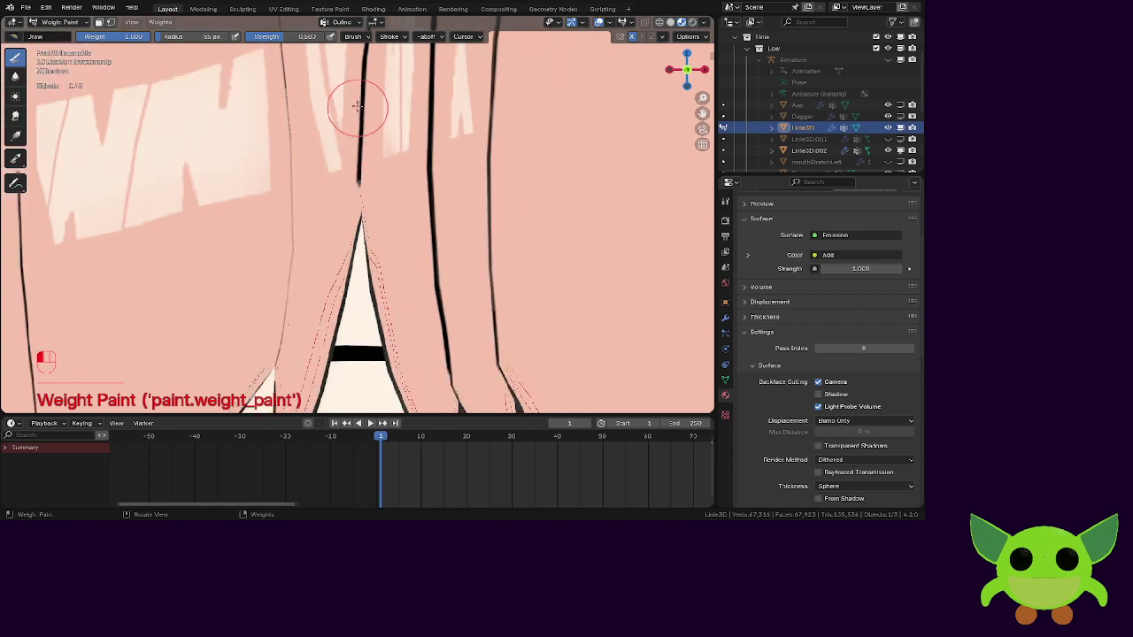
Paint outline weight on the side-lock fork beside the character's left eye.
scroll(357, 107, "down", 4)
middle_click_drag(428, 172, 296, 147, "shift")
scroll(434, 202, "down", 3)
middle_click_drag(528, 264, 389, 194, "shift")
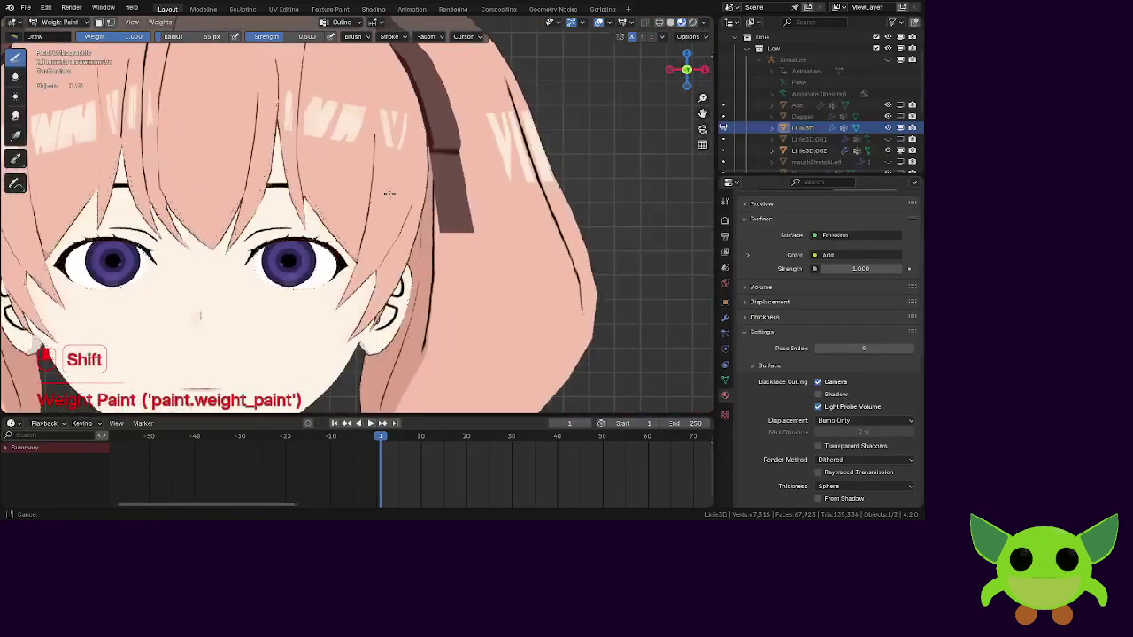
scroll(389, 193, "up", 3)
middle_click_drag(392, 278, 364, 151, "shift")
scroll(441, 234, "up", 2)
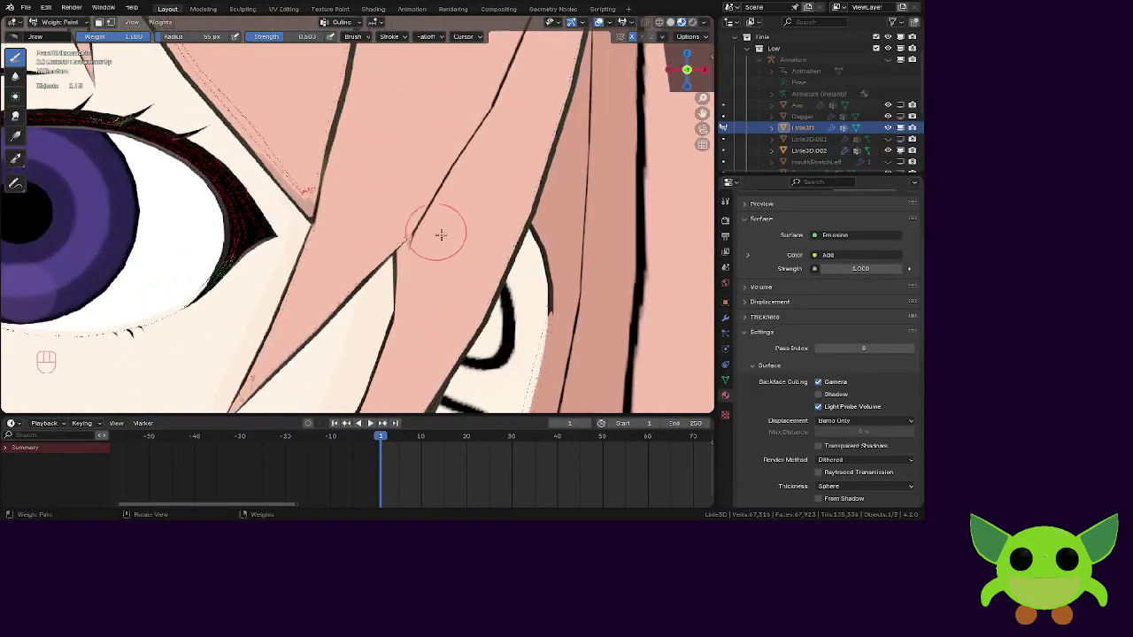
scroll(441, 234, "up", 3)
mouse_move(447, 242)
left_mouse_down()
mouse_move(464, 239)
mouse_move(455, 253)
mouse_move(486, 268)
left_mouse_up()
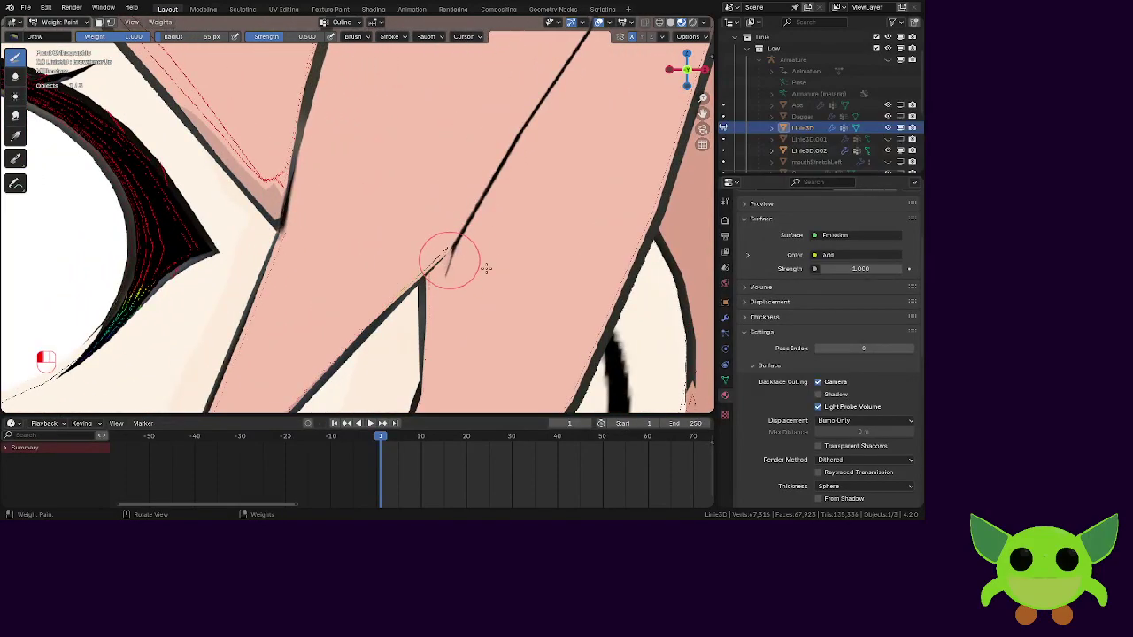
mouse_move(486, 268)
middle_mouse_down("shift")
mouse_move(400, 207)
mouse_move(406, 262)
mouse_move(431, 224)
mouse_move(439, 165)
mouse_move(422, 189)
mouse_move(428, 159)
middle_mouse_up("shift")
Paint outline weight on the thin curved strand tip of the character's left pigtail, and undo the last stroke.
scroll(262, 244, "down", 3)
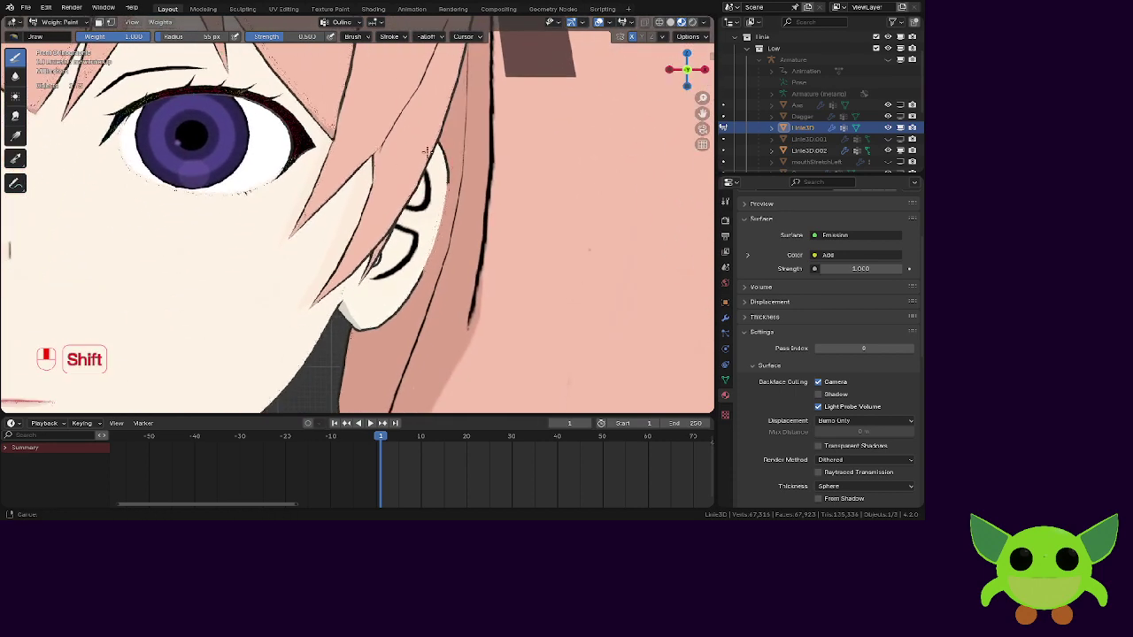
scroll(417, 174, "up", 2)
middle_click_drag(368, 271, 316, 126, "shift")
scroll(362, 260, "down", 10)
scroll(325, 81, "up", 9)
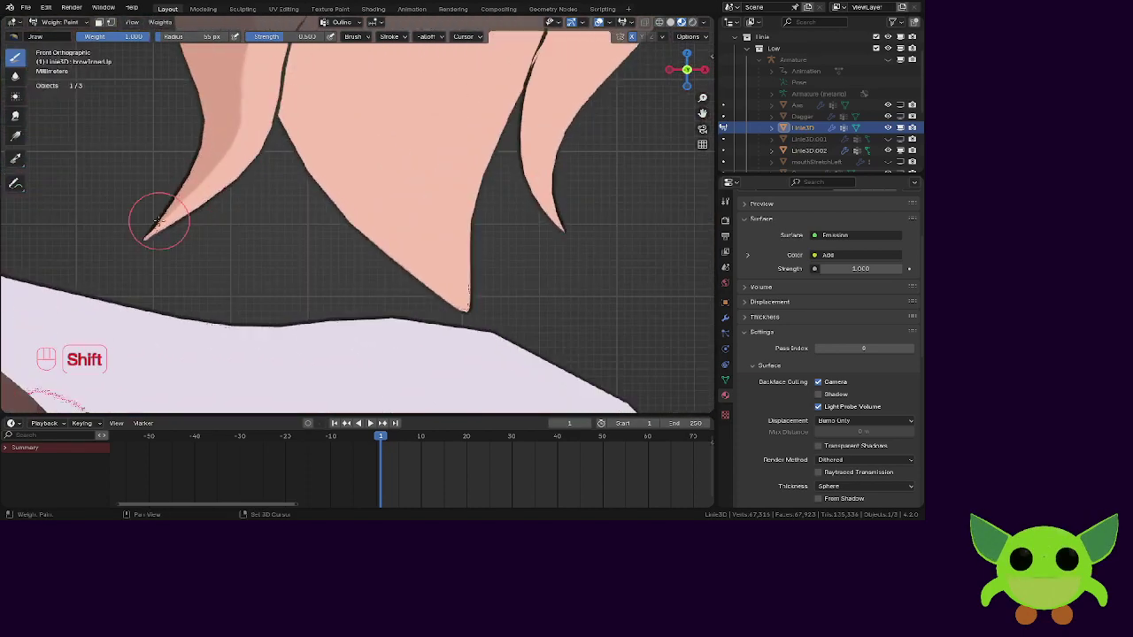
middle_click_drag(254, 227, 361, 223, "shift")
scroll(361, 223, "up", 4)
middle_click_drag(268, 248, 402, 235, "shift")
scroll(402, 235, "up", 1)
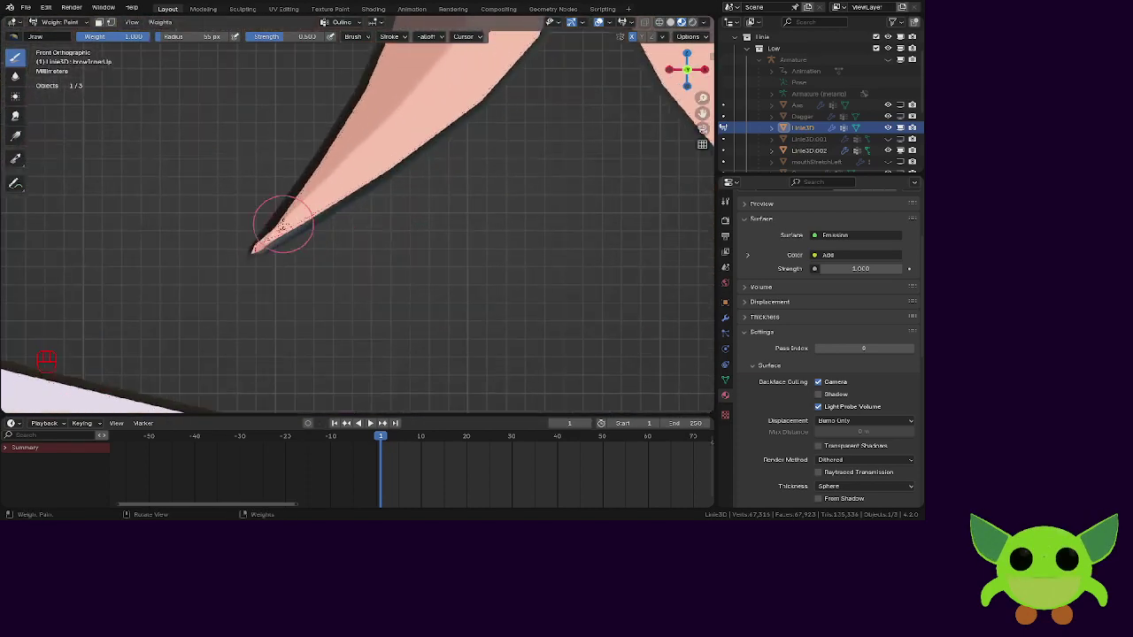
mouse_move(237, 260)
left_mouse_down()
mouse_move(271, 239)
mouse_move(227, 261)
left_mouse_up()
scroll(377, 242, "down", 2)
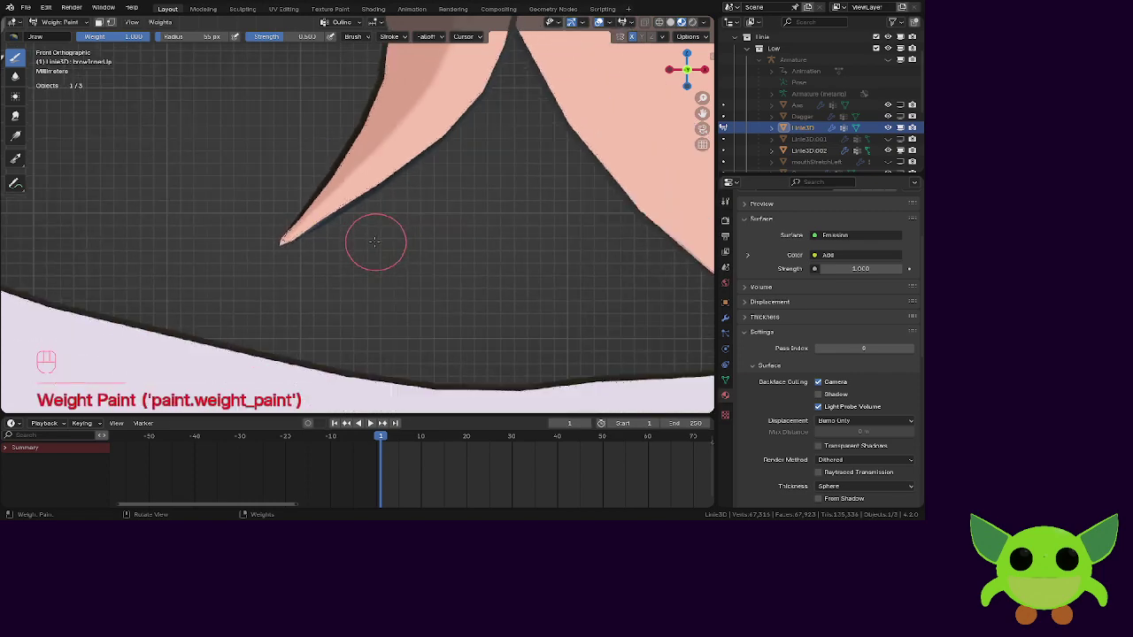
scroll(252, 235, "up", 4)
middle_click_drag(252, 234, 372, 233)
key("ctrl+z")
key("KP_1")
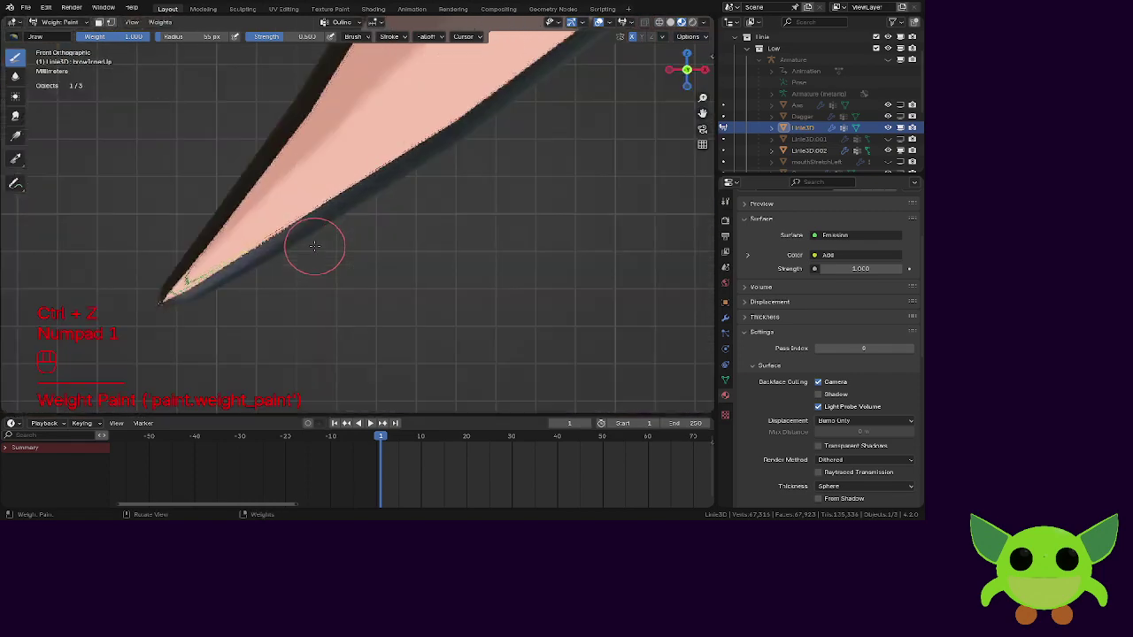
Try to paint outline weight over the broad strand tip of the left pigtail, just above the shoulder.
scroll(314, 245, "down", 5)
middle_click_drag(397, 280, 427, 150, "shift")
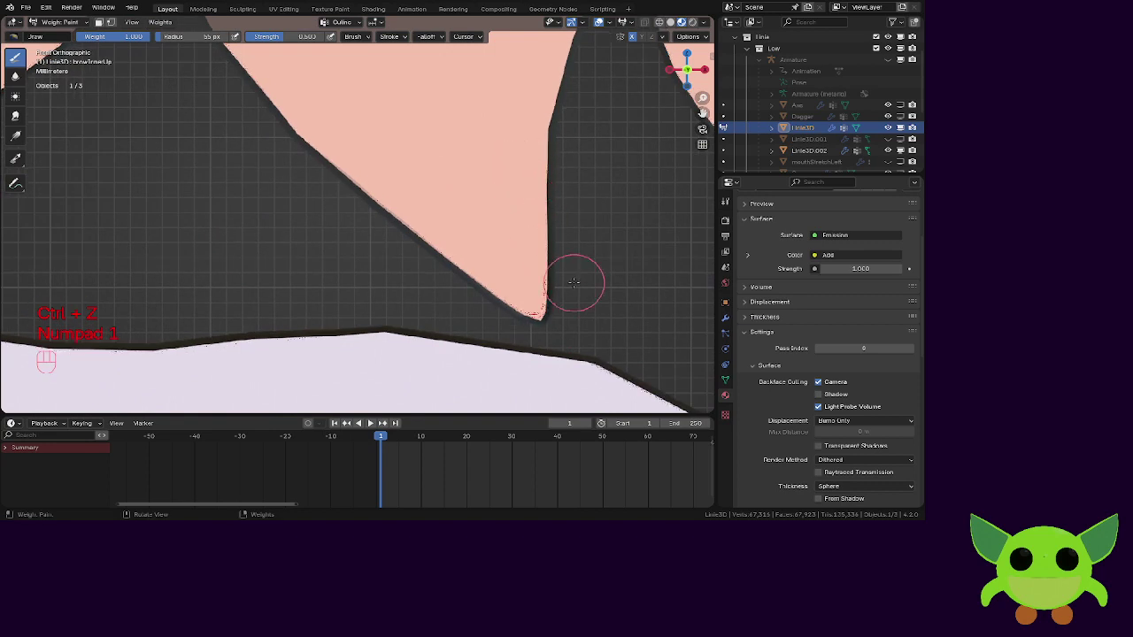
scroll(574, 280, "up", 2)
middle_click_drag(531, 280, 376, 215, "shift")
left_click_drag(376, 222, 364, 210)
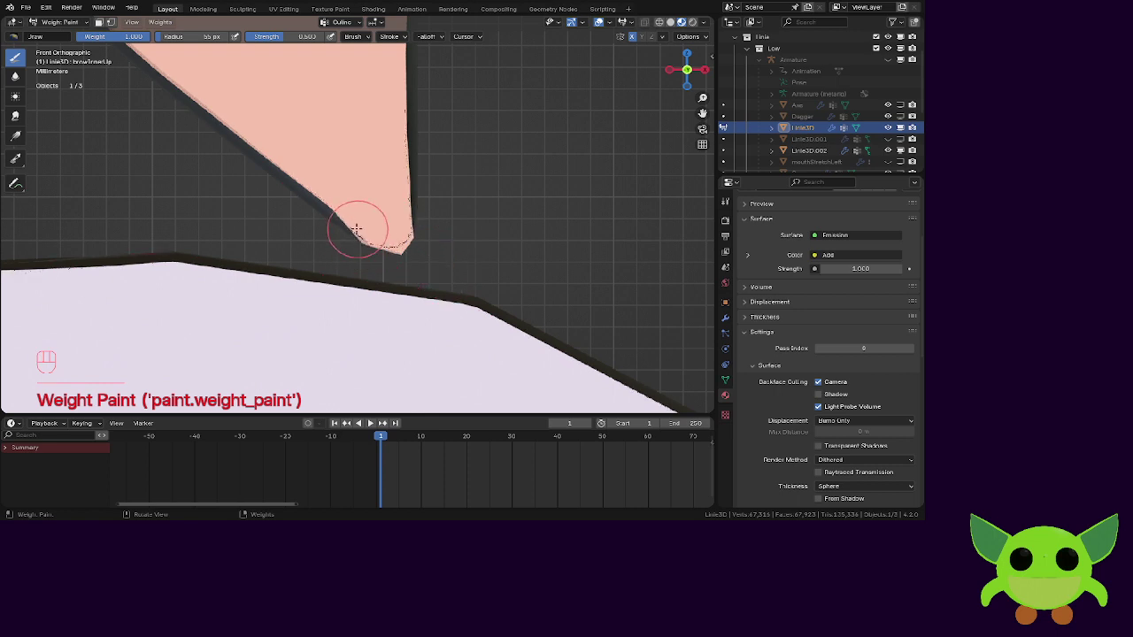
key("ctrl")
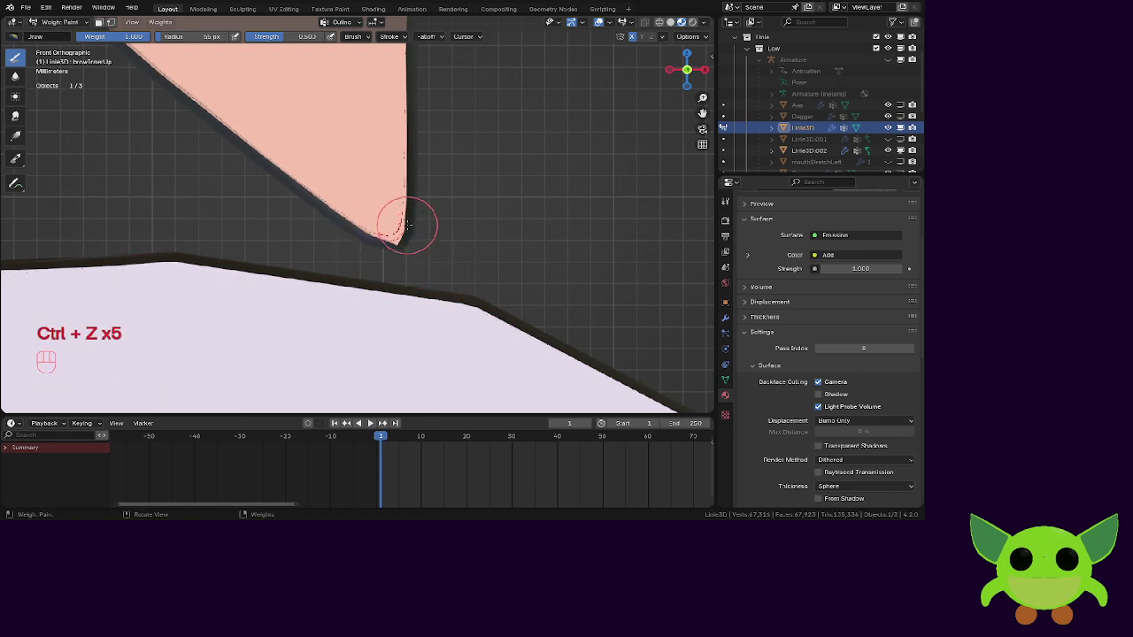
Repaint outline weight on the left pigtail's broad strand tip, undoing unwanted strokes until the tip tapers.
left_click_drag(382, 234, 422, 268)
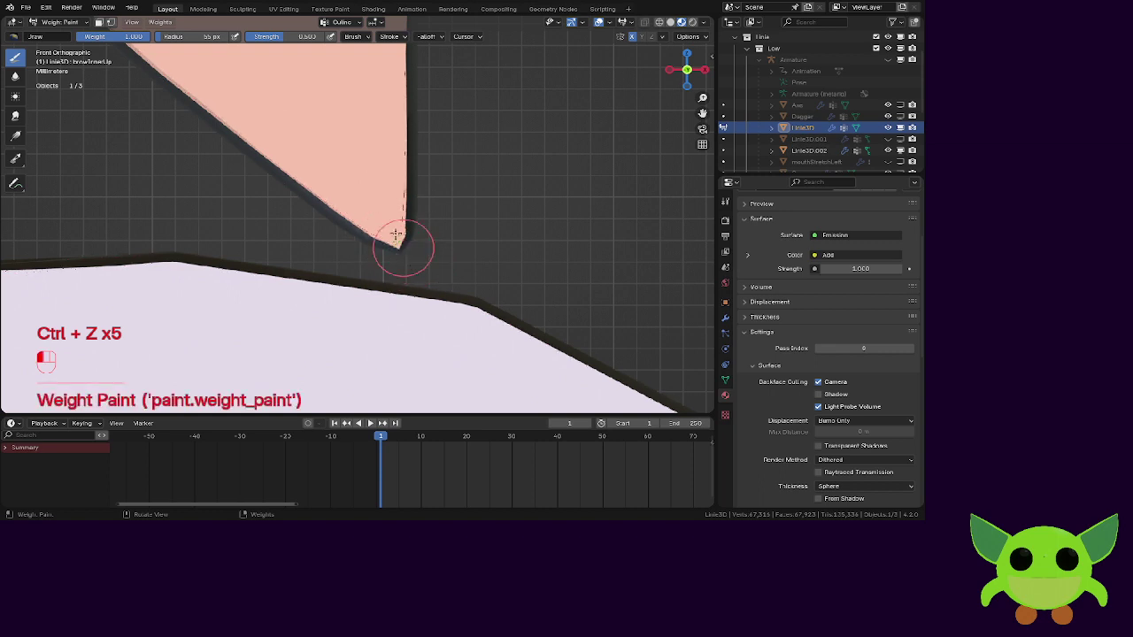
key("ctrl+z")
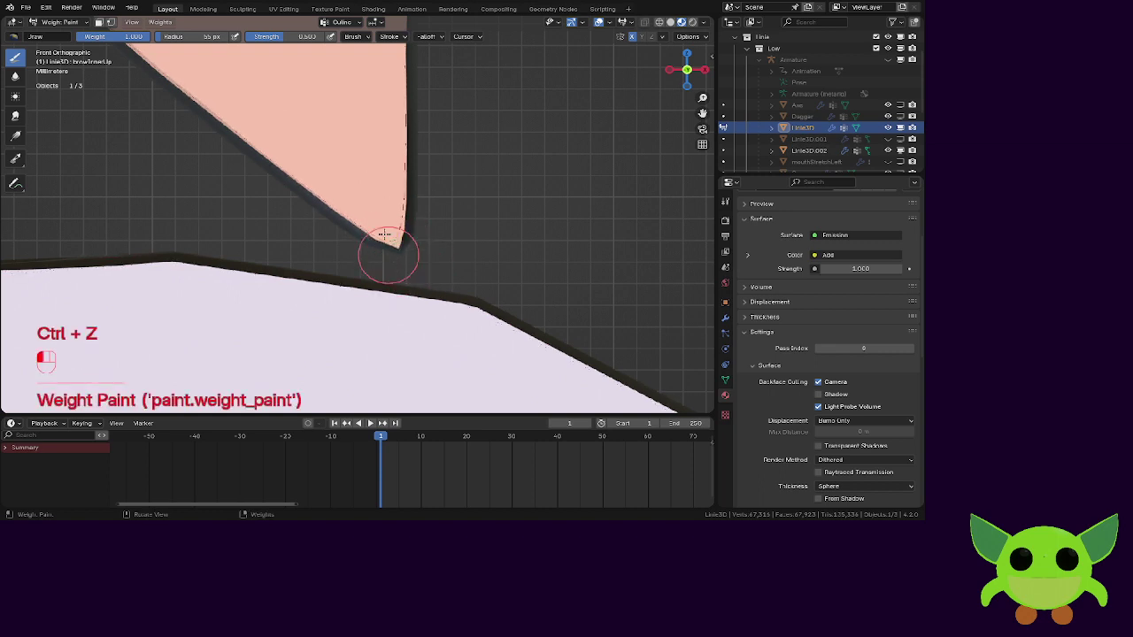
key("ctrl+z")
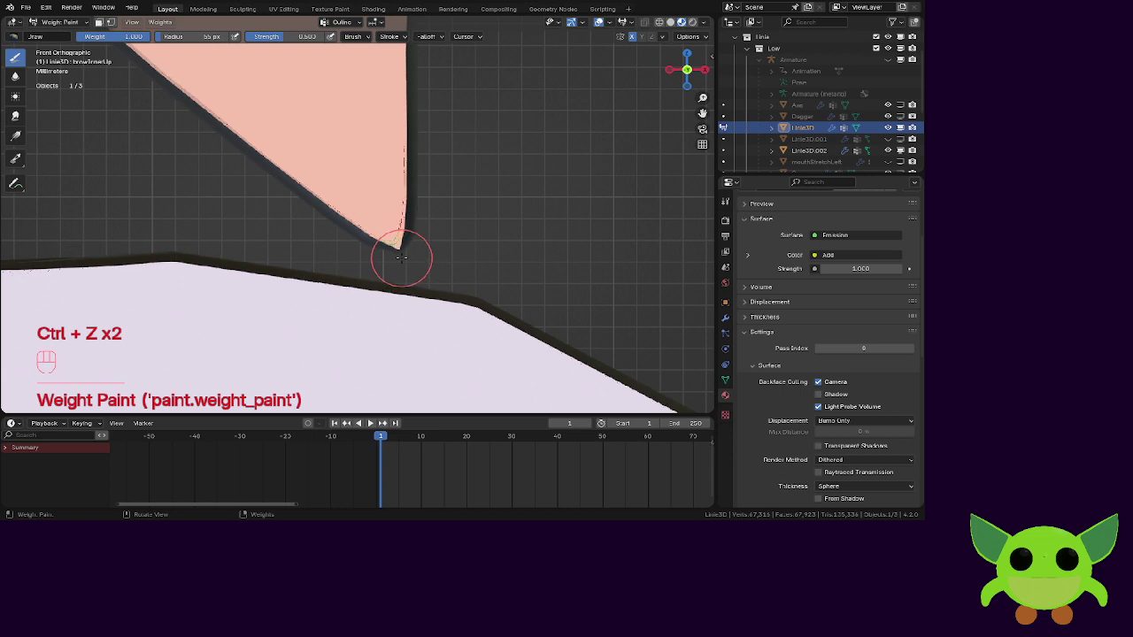
scroll(449, 253, "down", 3)
middle_click_drag(447, 254, 402, 319, "shift")
scroll(381, 295, "up", 1)
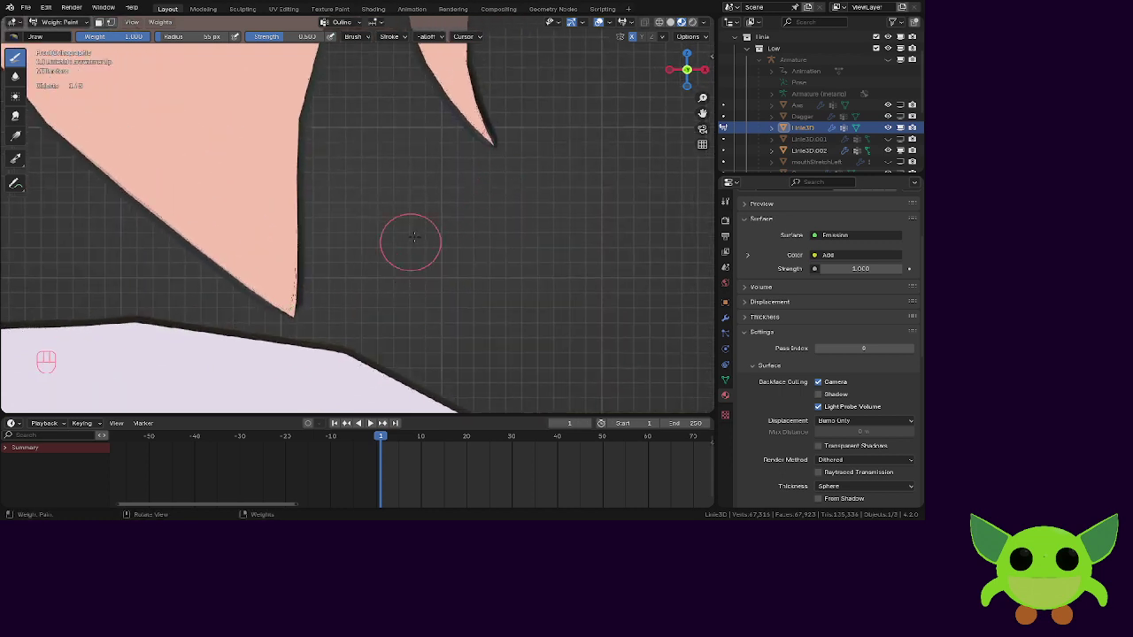
Paint outline weight on the narrow outer strand tip beside the left pigtail's broad tip, tapering its outline.
middle_click_drag(460, 180, 366, 268, "shift")
scroll(365, 268, "up", 4)
scroll(403, 258, "up", 1)
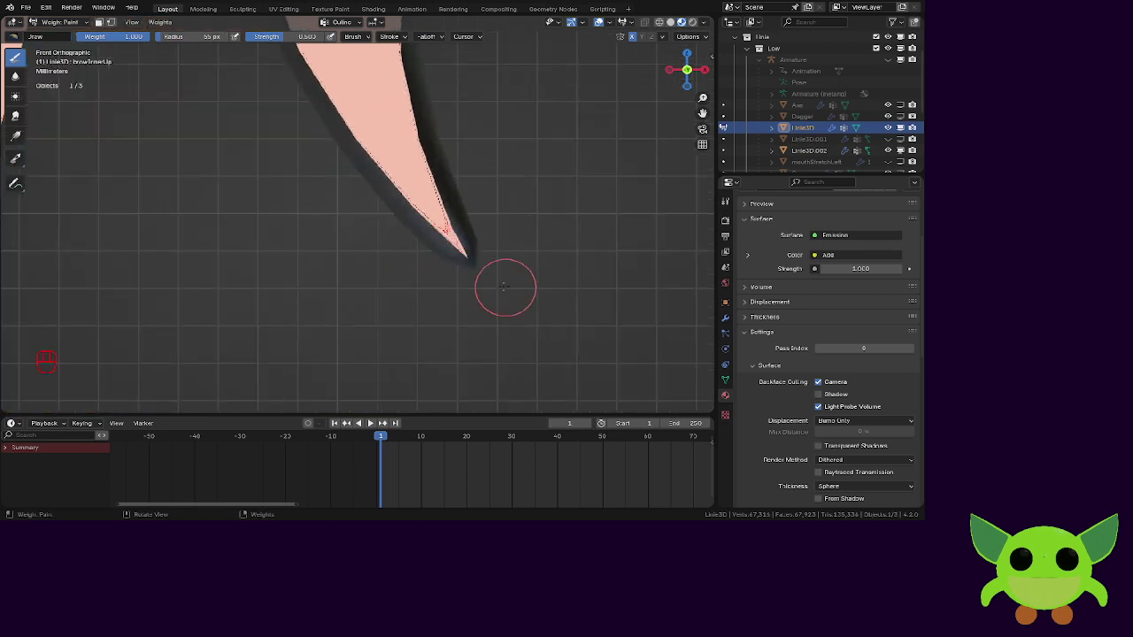
left_click(478, 271)
left_click(478, 278)
mouse_move(478, 277)
left_mouse_down()
mouse_move(476, 253)
mouse_move(454, 241)
mouse_move(455, 283)
mouse_move(430, 240)
mouse_move(457, 228)
mouse_move(445, 275)
left_mouse_up()
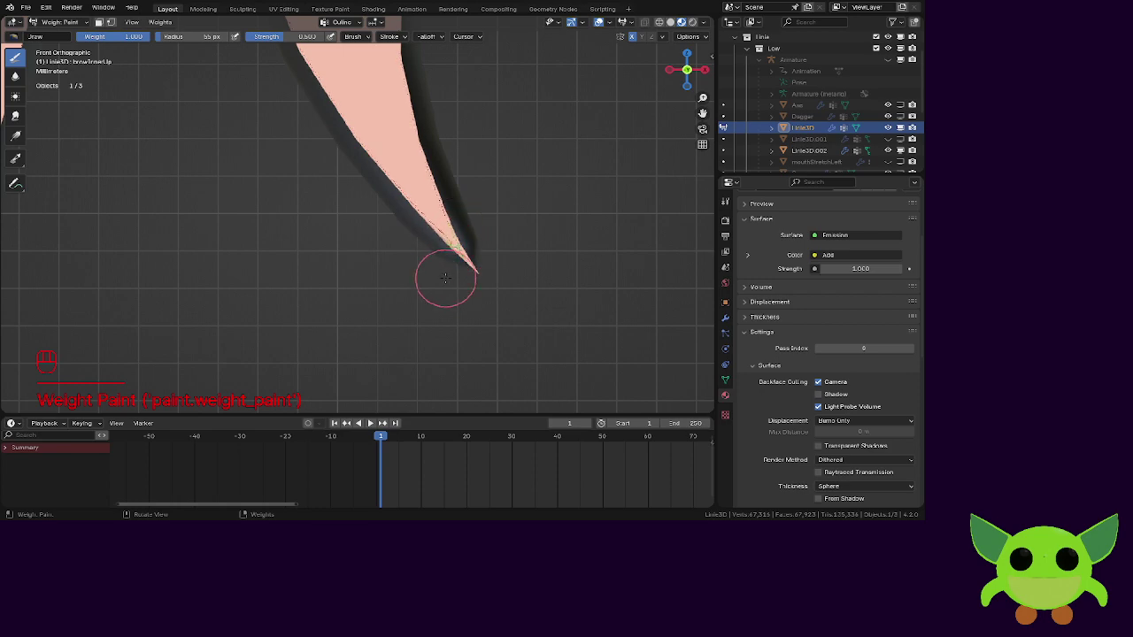
Switch the character mesh from weight painting back to Object Mode and clear the selection.
scroll(448, 274, "down", 14)
mouse_move(354, 164)
middle_mouse_down("shift")
mouse_move(382, 311)
mouse_move(451, 305)
middle_mouse_up("shift")
scroll(451, 305, "down", 4)
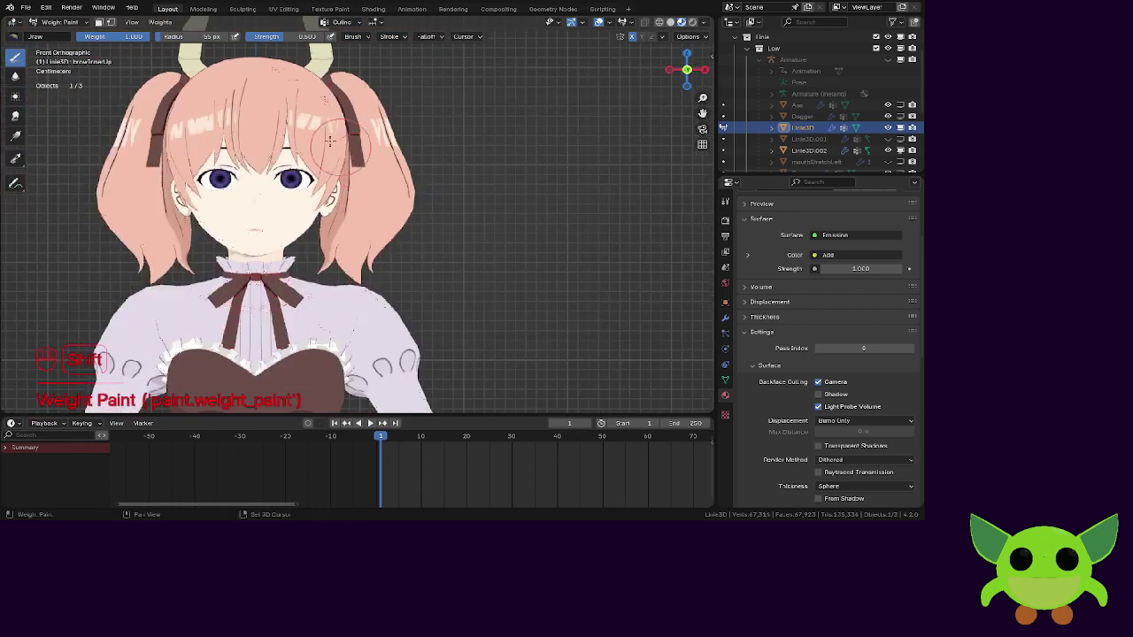
middle_click_drag(395, 180, 448, 265, "shift")
scroll(418, 228, "up", 3)
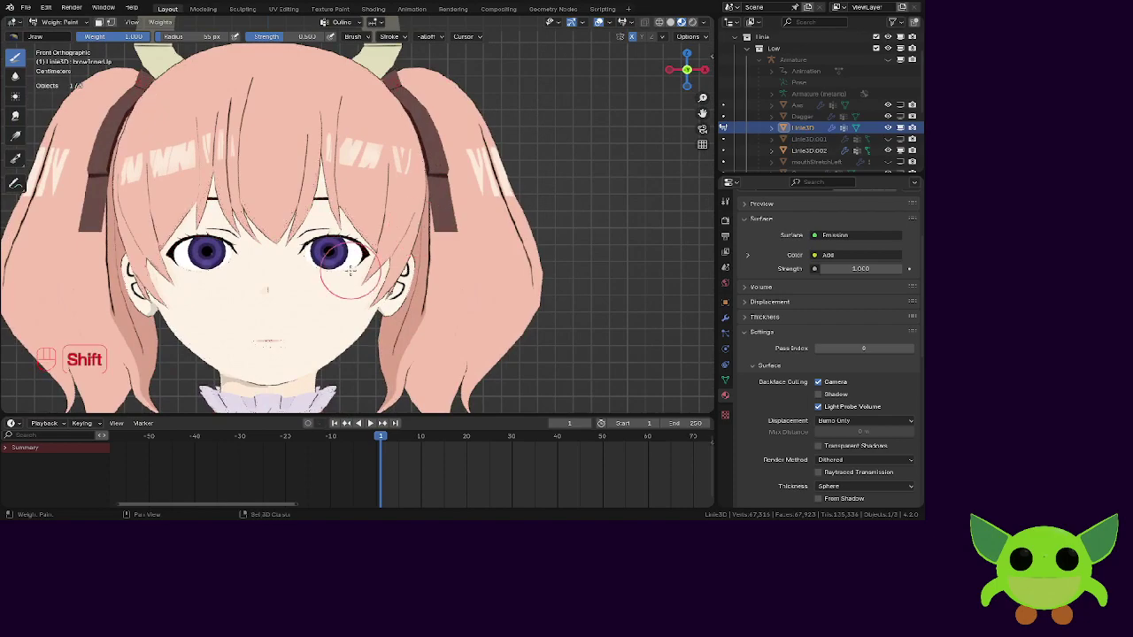
middle_click_drag(346, 268, 438, 132, "shift")
scroll(495, 85, "down", 1)
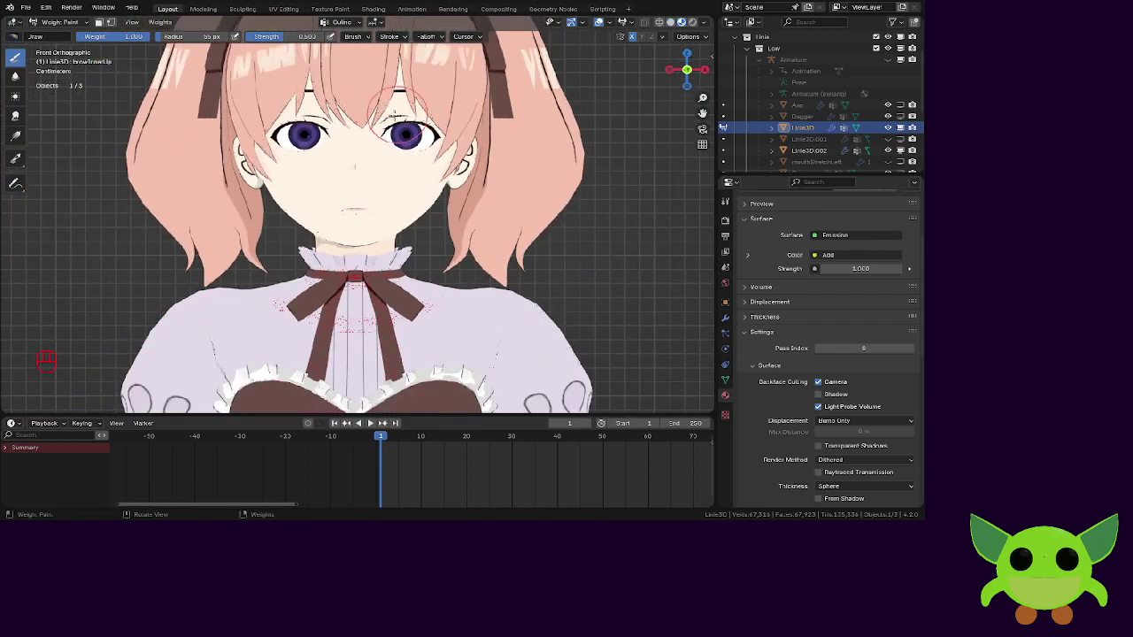
key("shift+Tab")
left_click(506, 221)
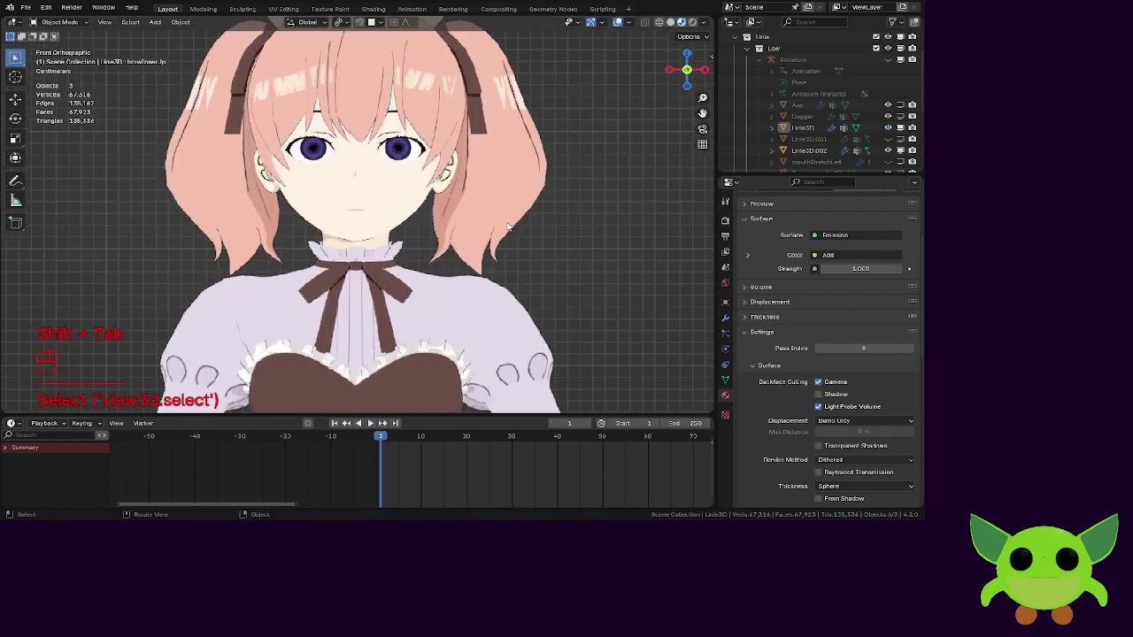
Set the viewport to the front view of the character and save the Blender file.
scroll(507, 226, "up", 3)
middle_click_drag(459, 225, 414, 212)
key("KP_1")
scroll(416, 210, "up", 1)
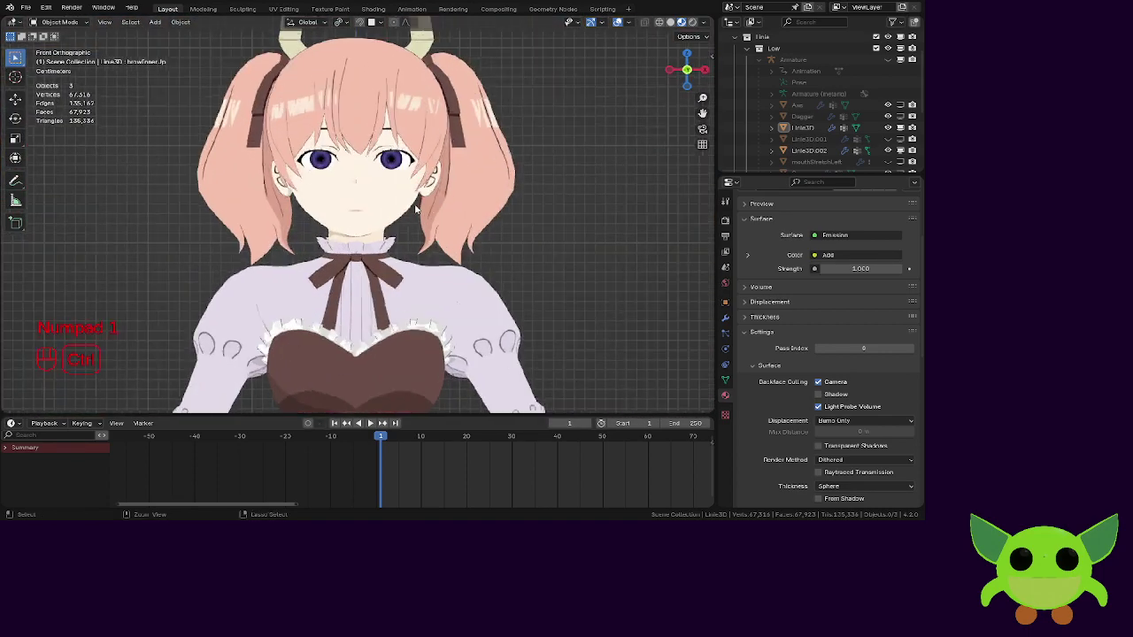
key("ctrl+s")
left_click(483, 203)
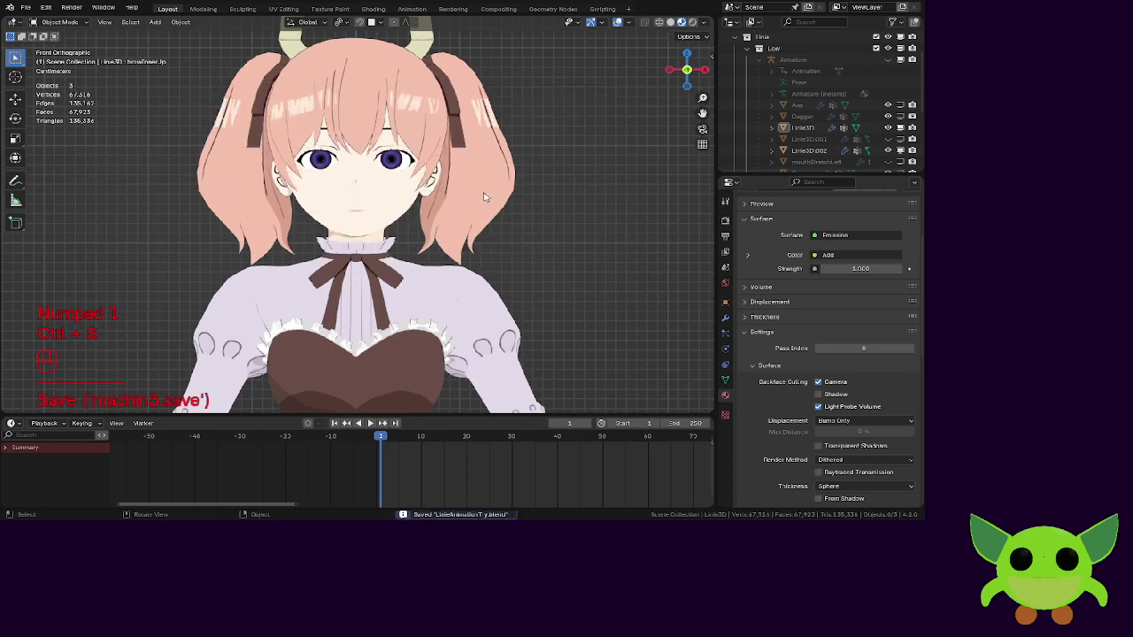